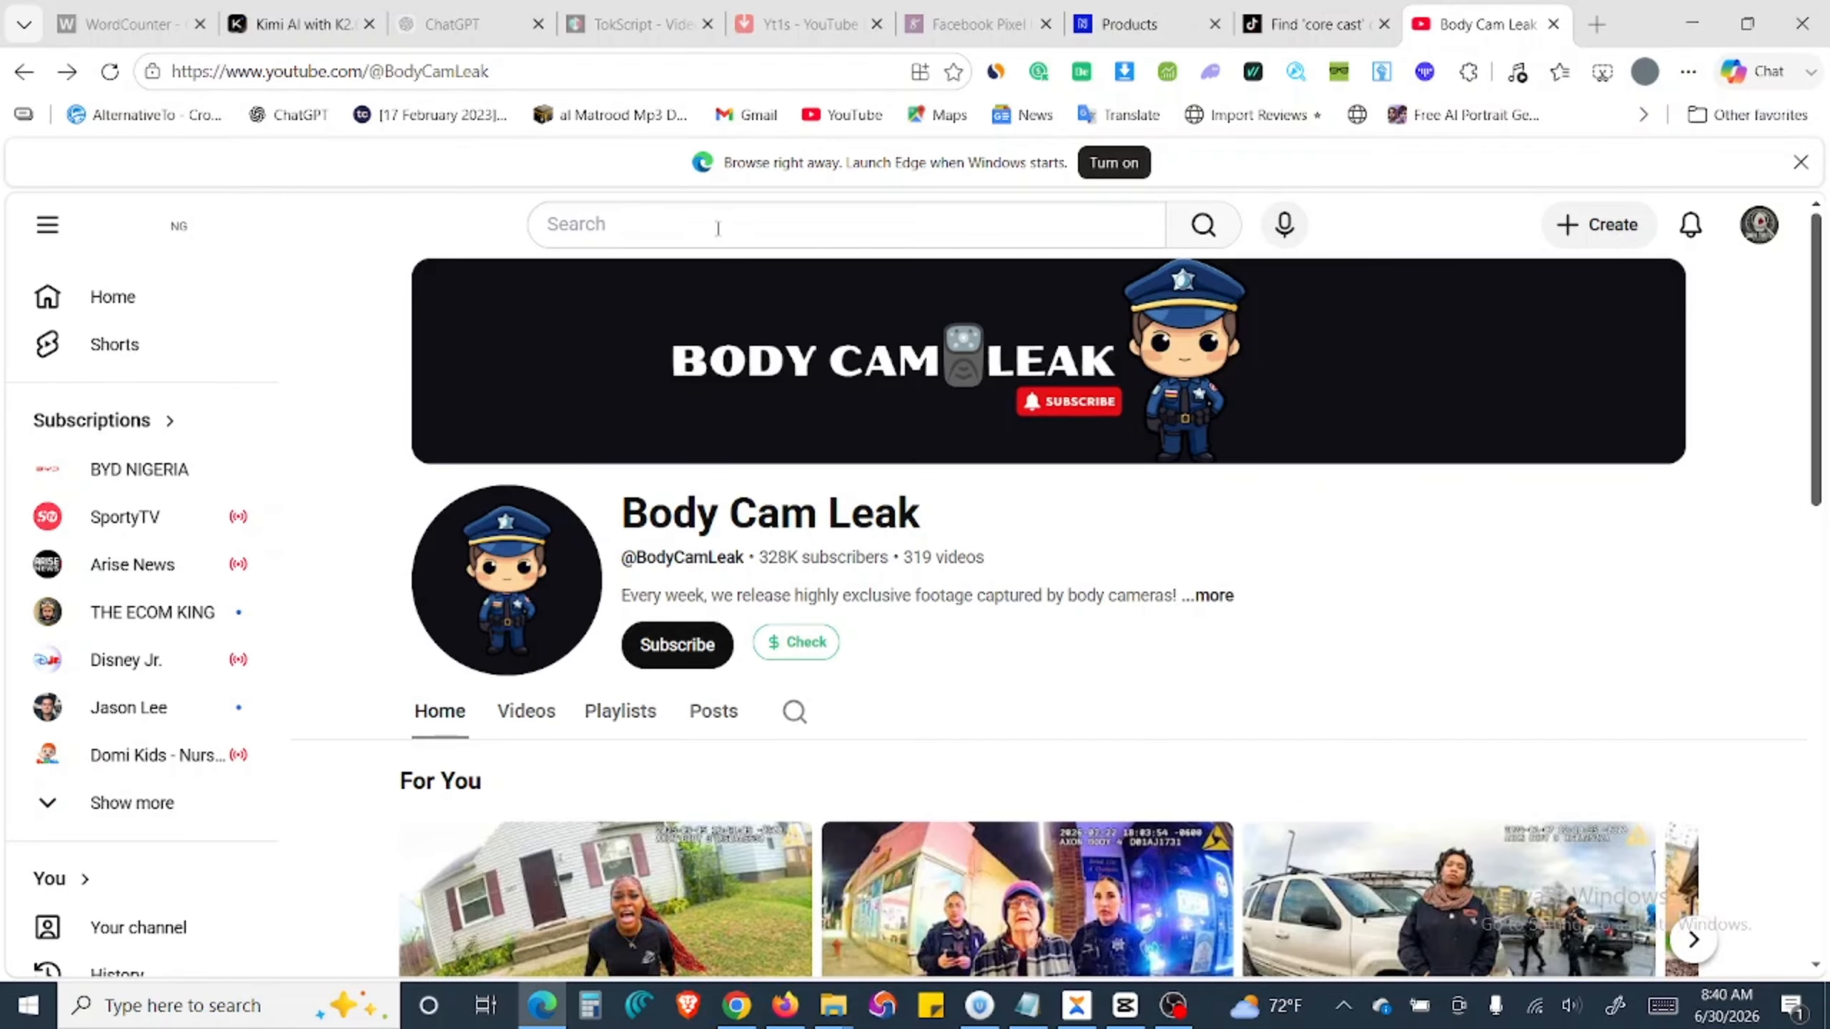
Step: Search YouTube for "police body cams"
scroll(718, 228, "down", 5)
scroll(717, 228, "up", 5)
left_click(699, 230)
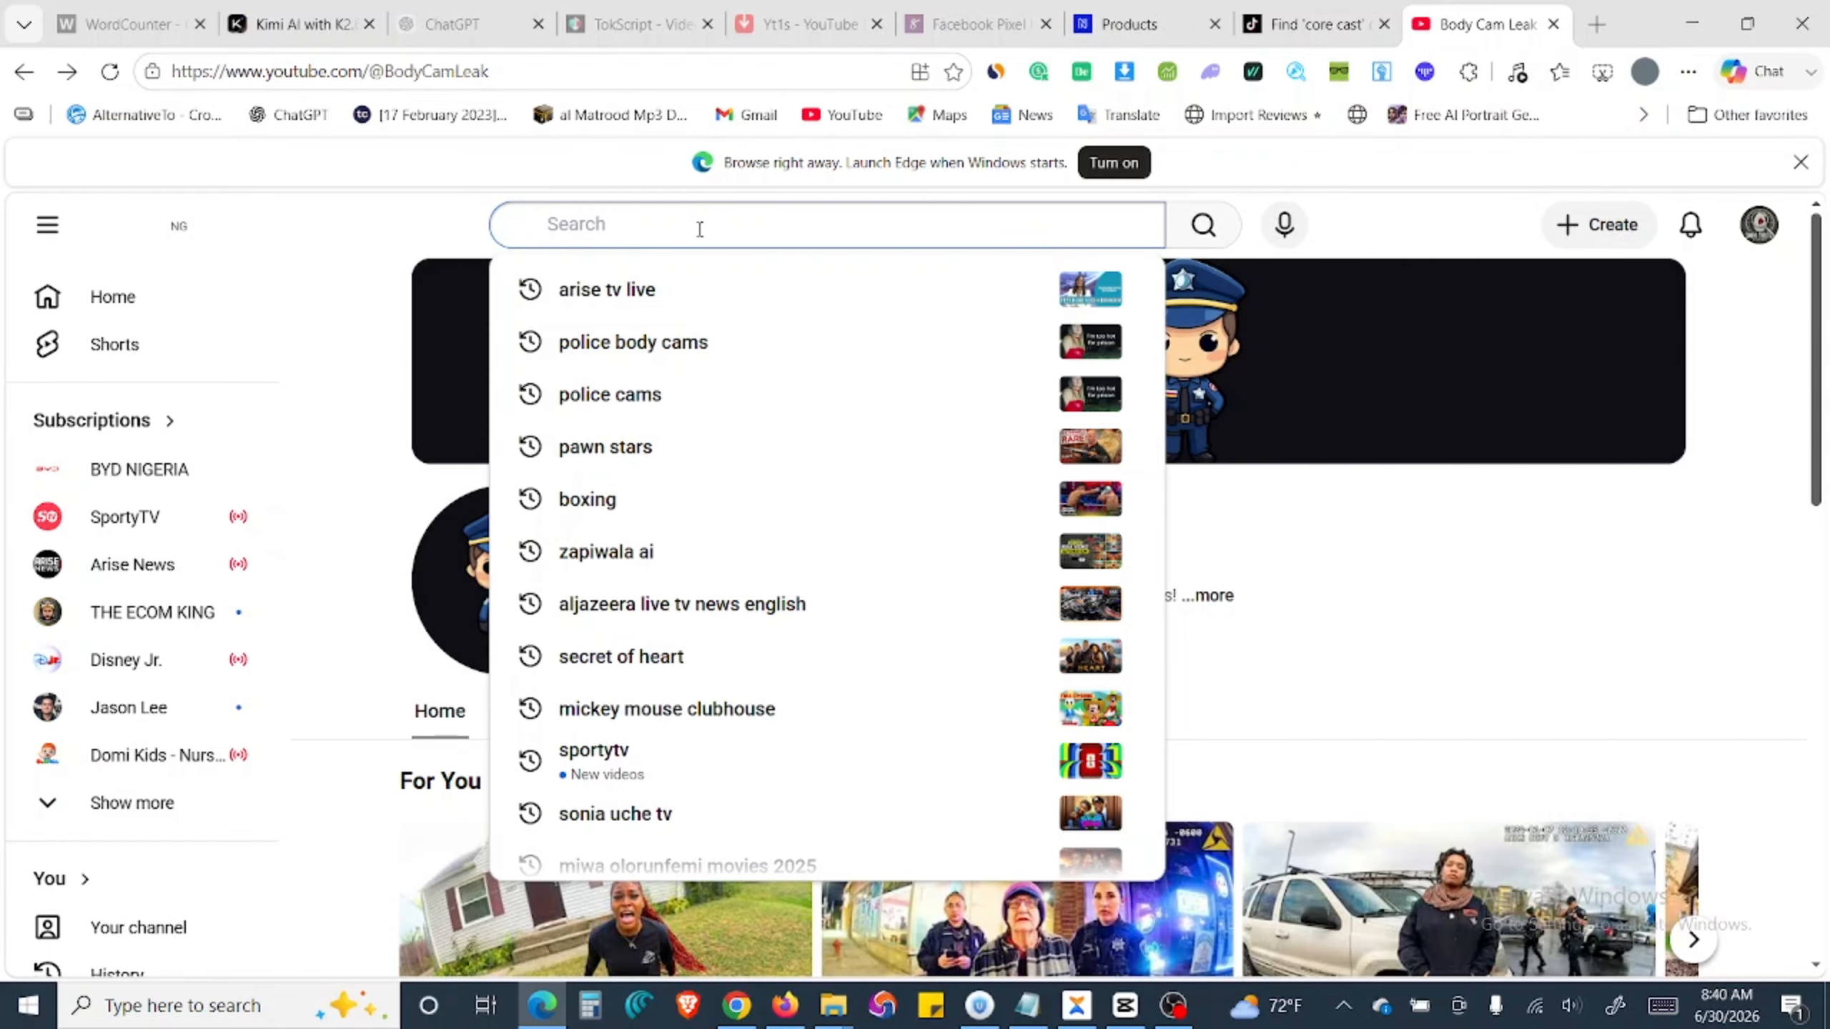
left_click(676, 343)
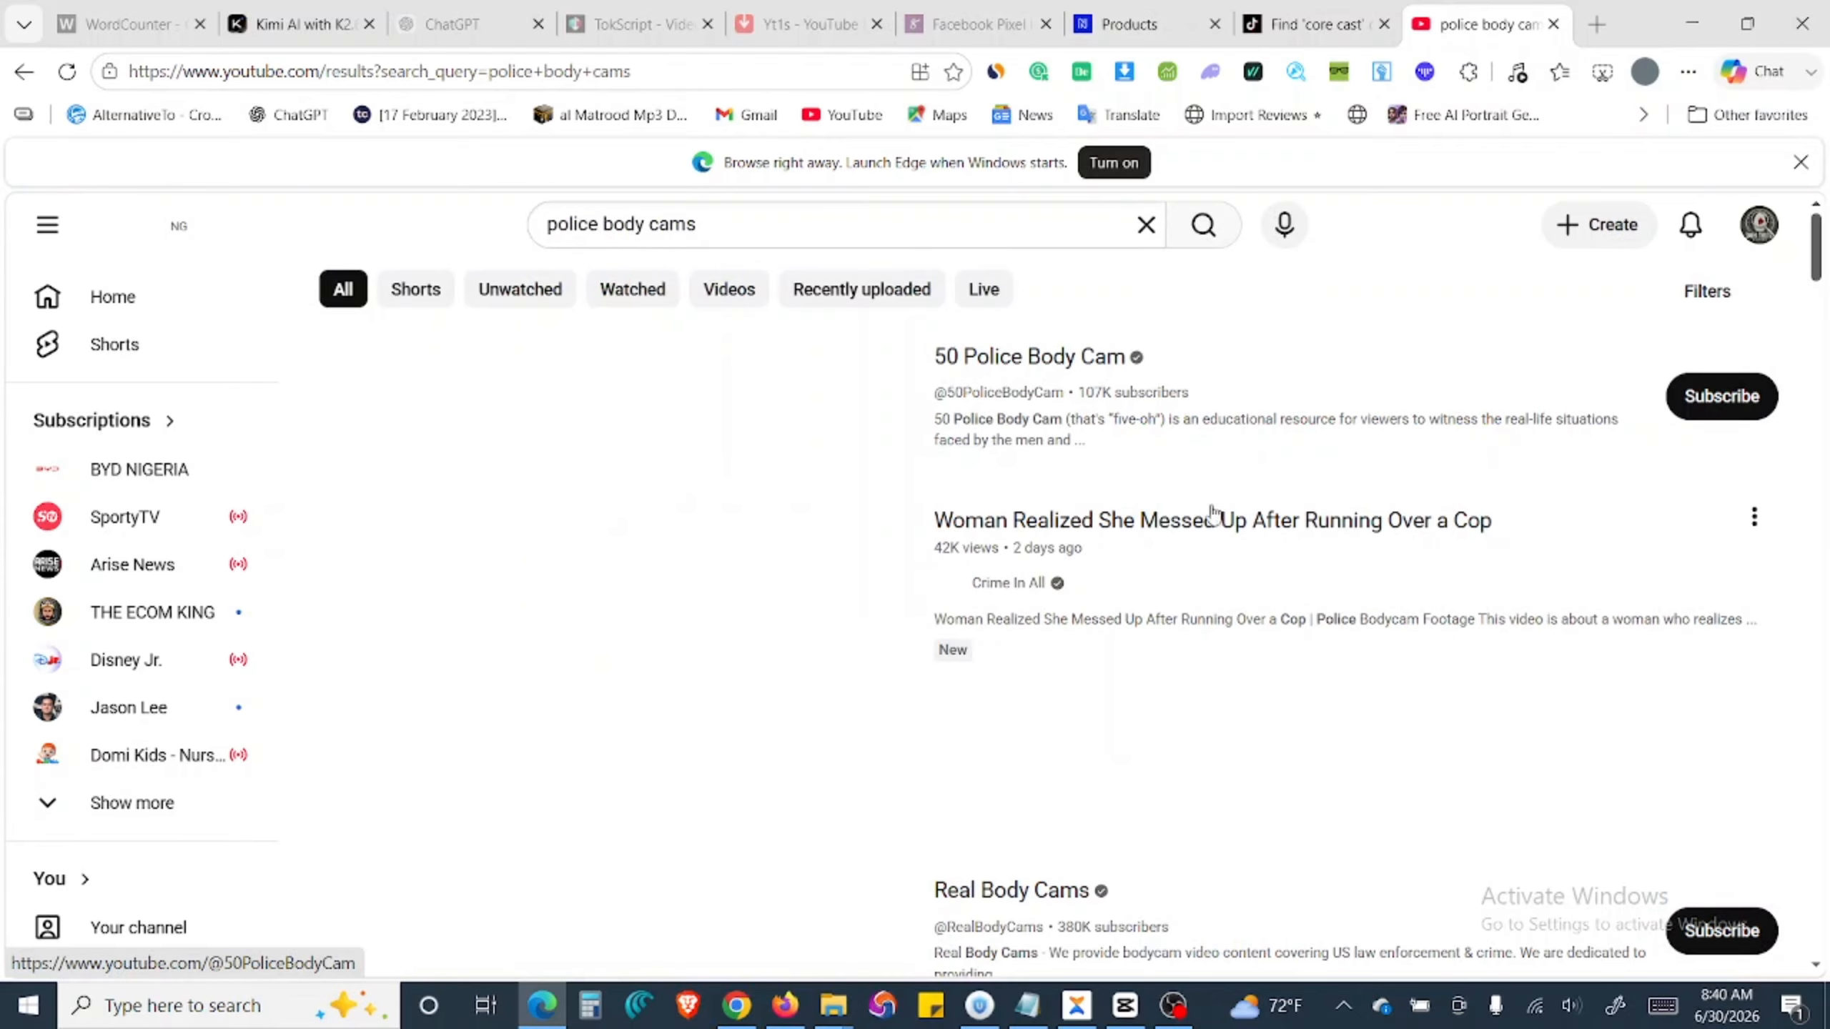
Step: Browse the search results and open the video "Woman Realized She Messed Up After Running Over a Cop"
scroll(932, 702, "down", 4)
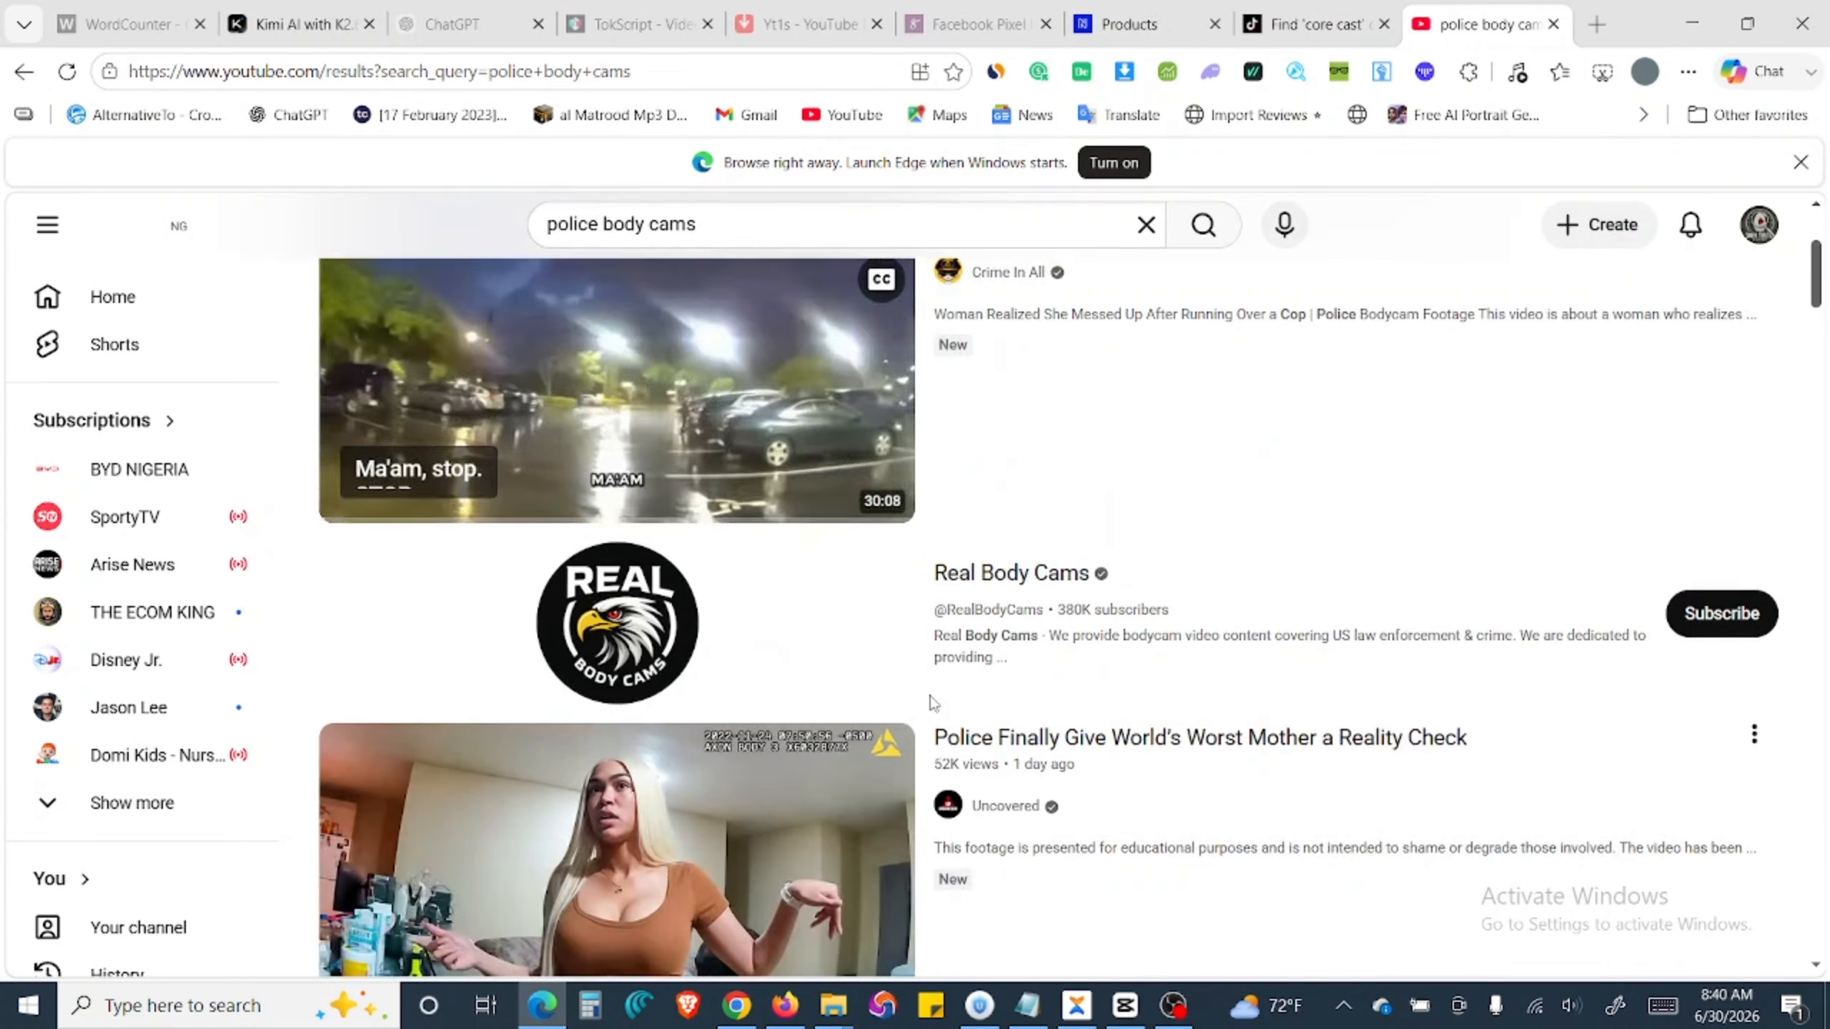
scroll(932, 703, "up", 4)
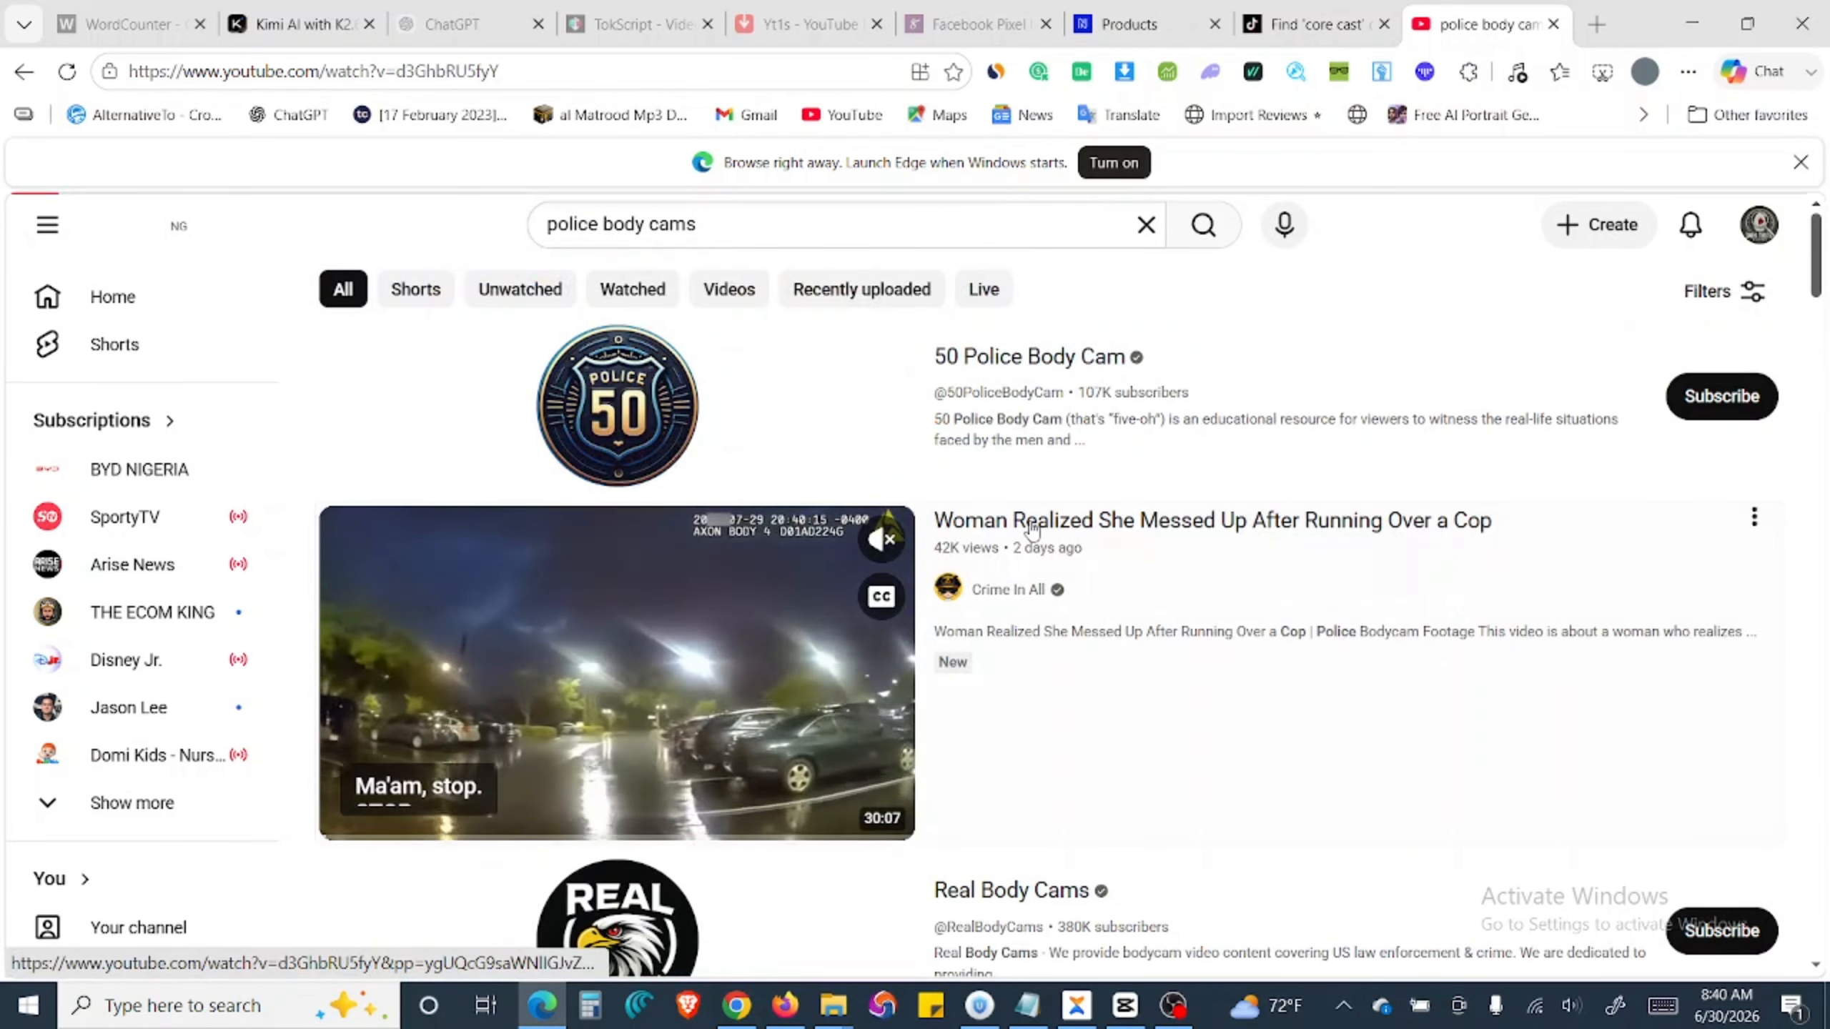
left_click(1032, 530)
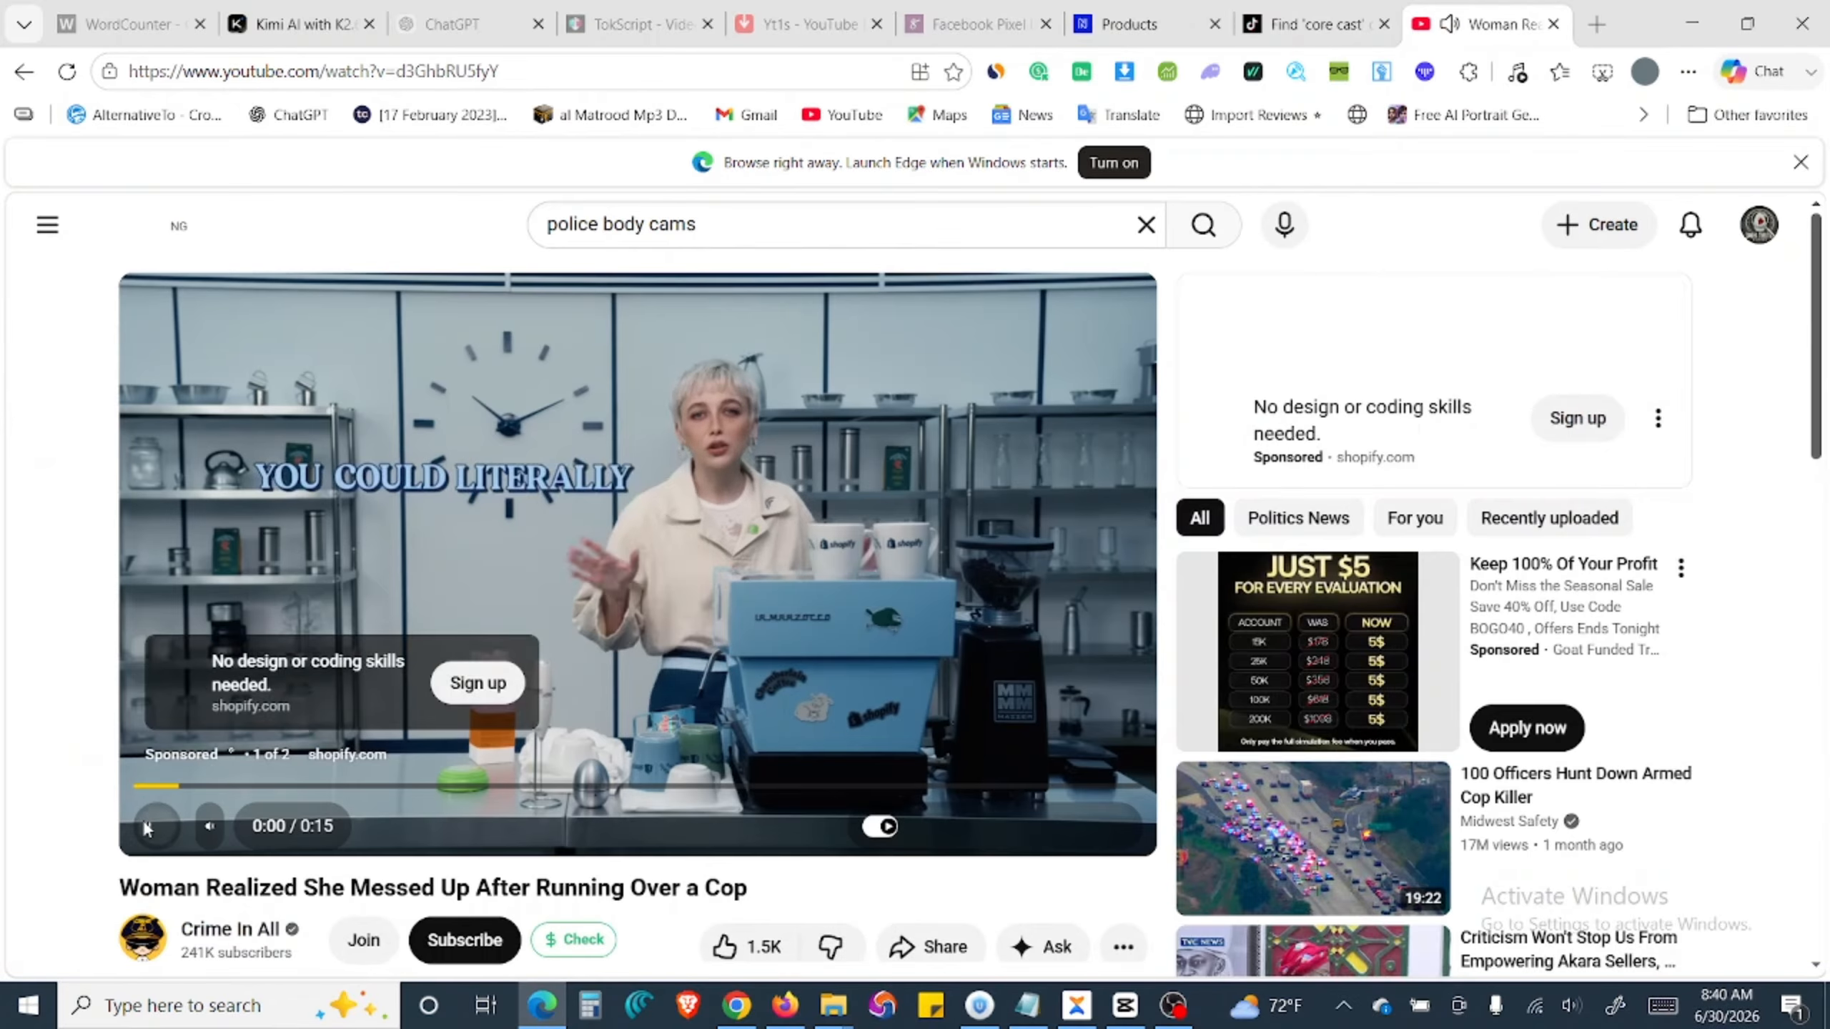
Step: Lower the player volume and skip the advertisement before the video
left_click(146, 823)
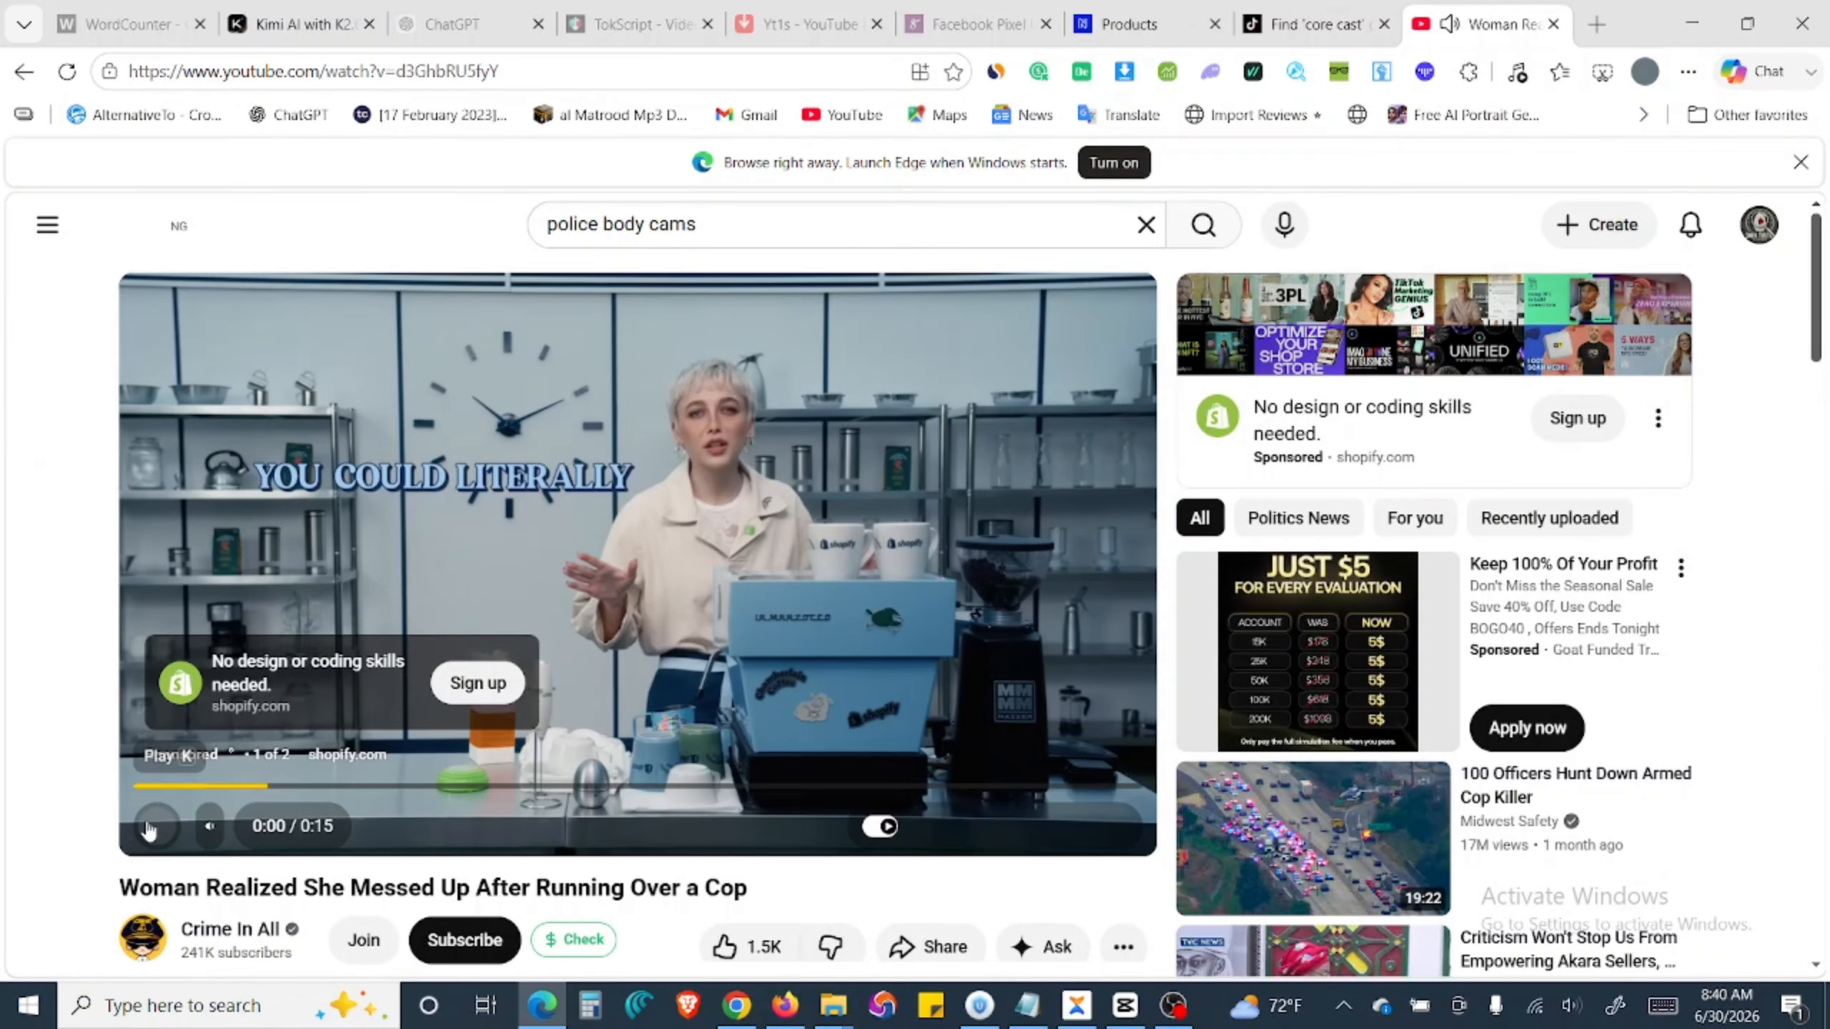
left_click(148, 827)
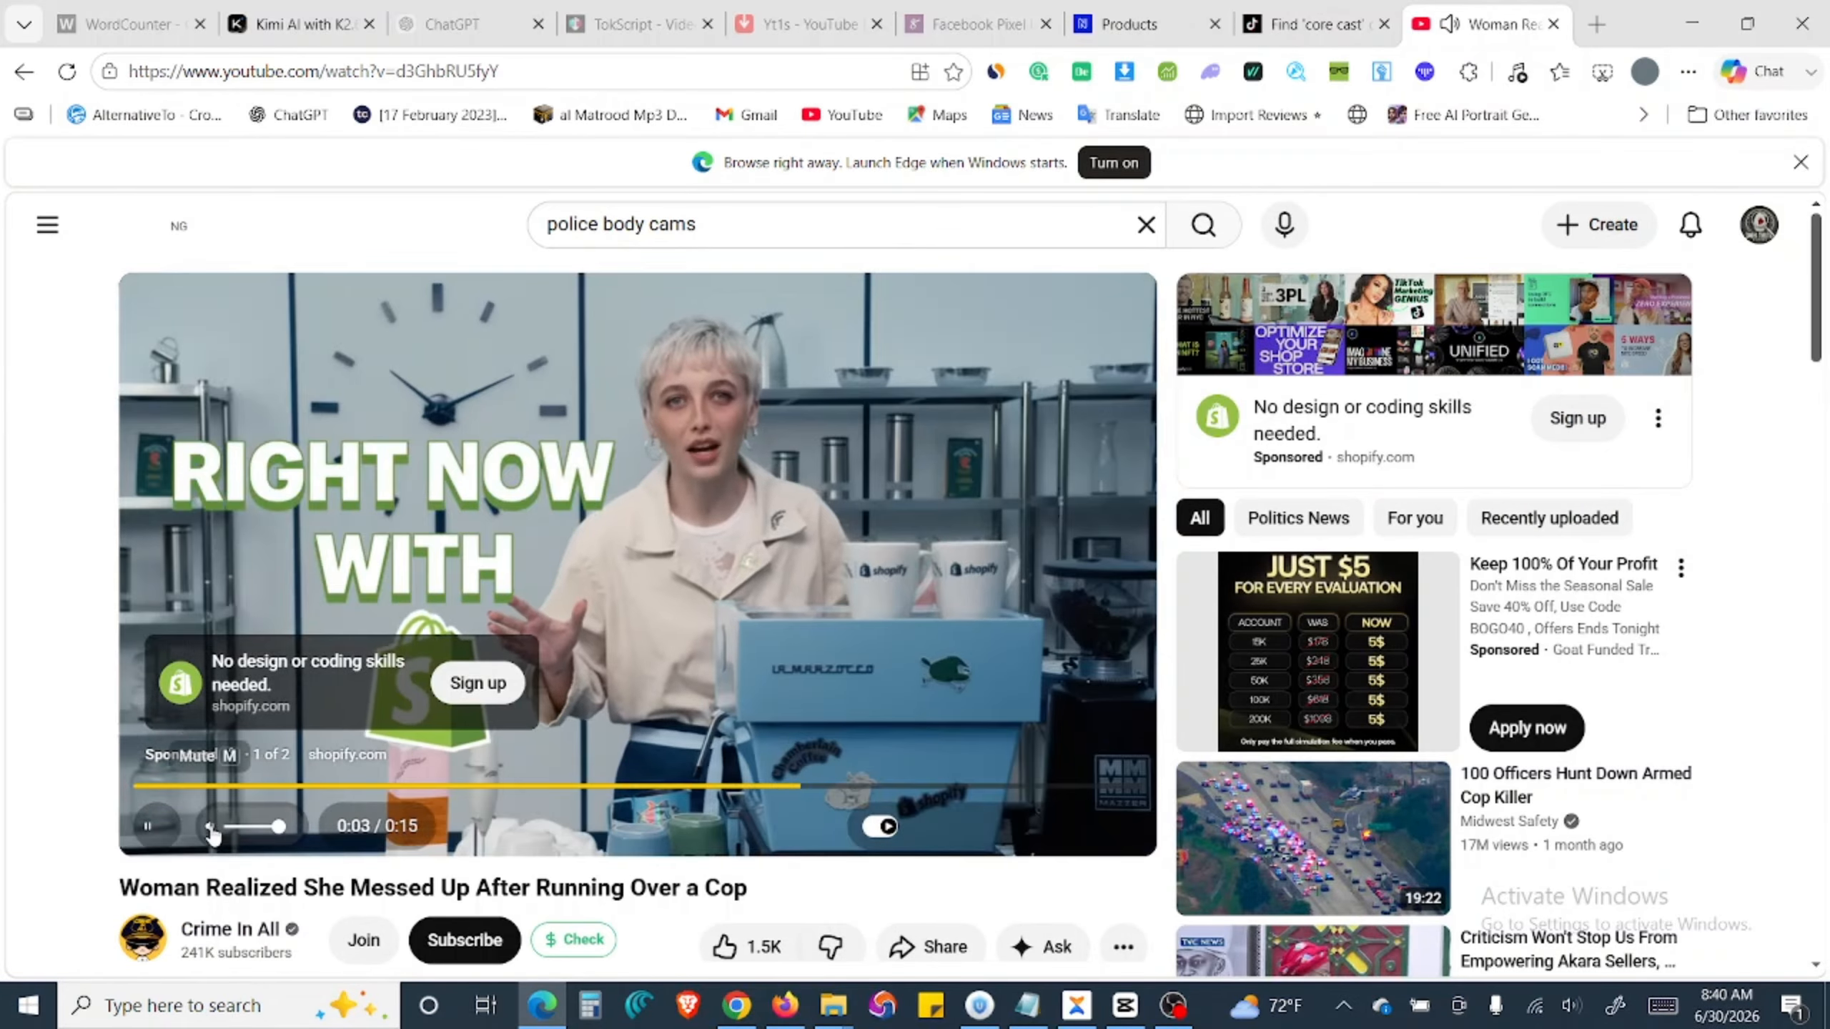
left_click(211, 829)
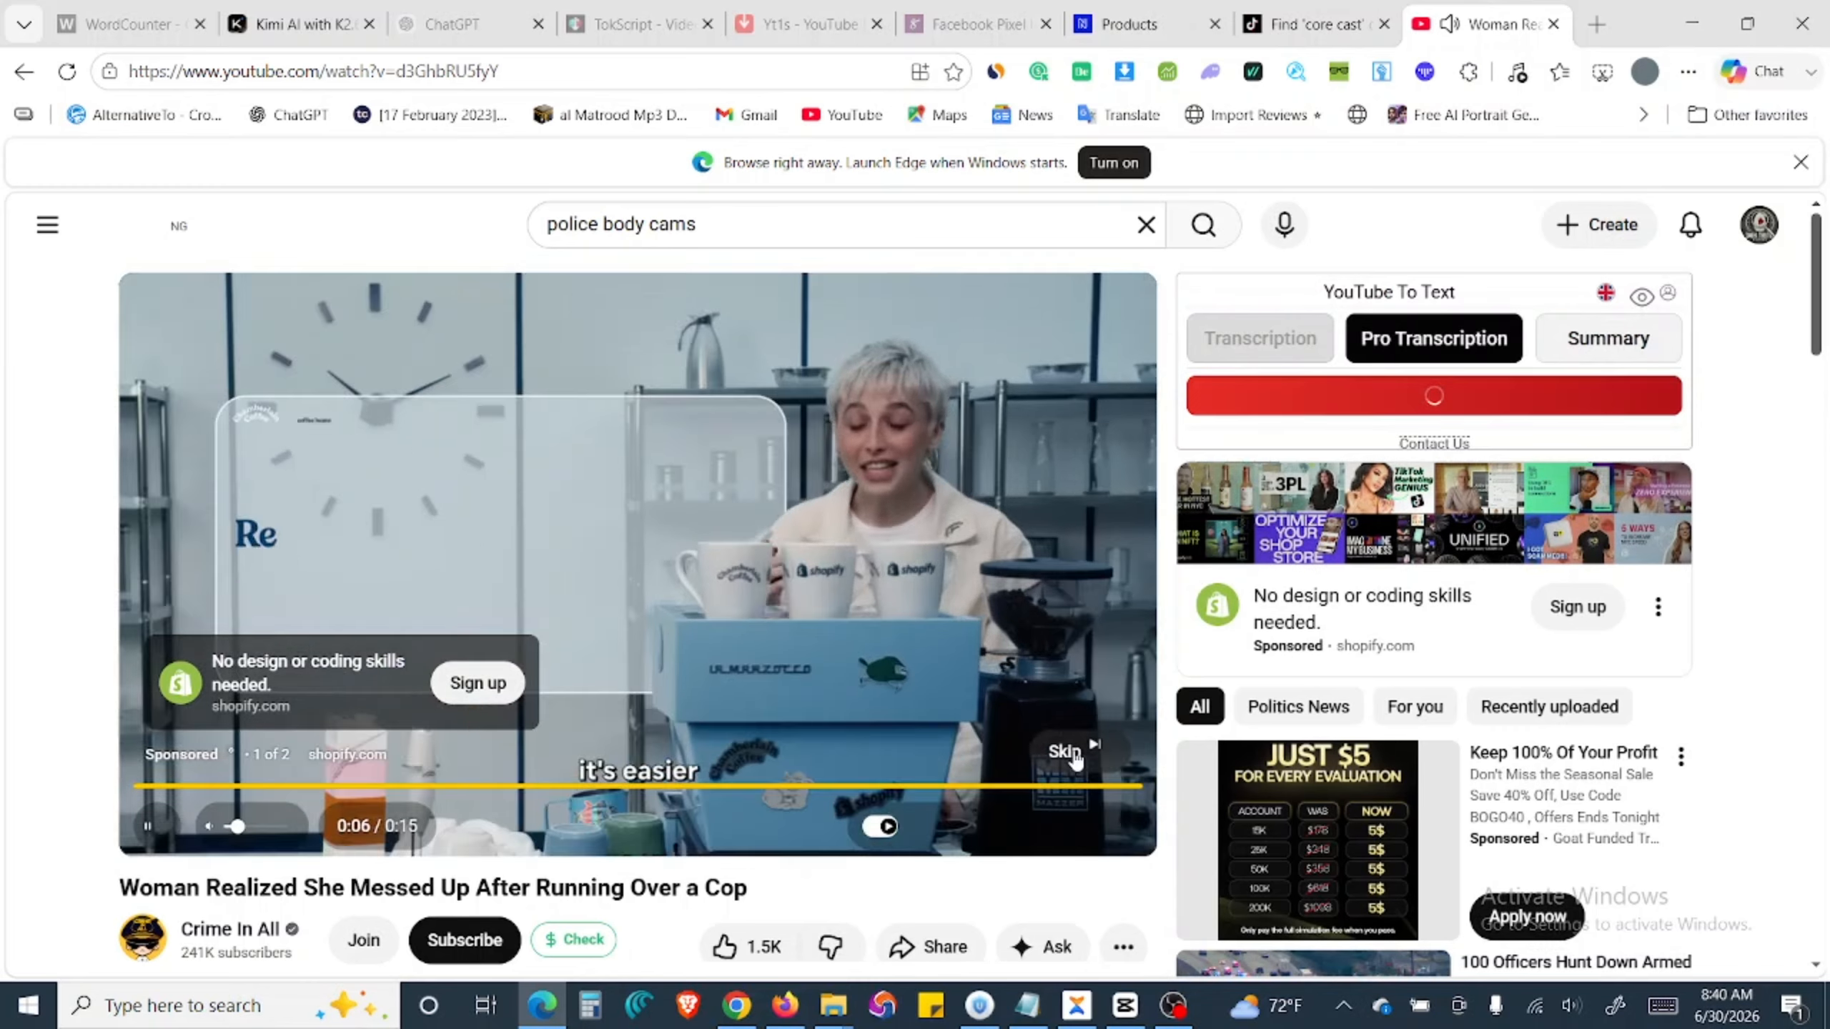
left_click(1069, 752)
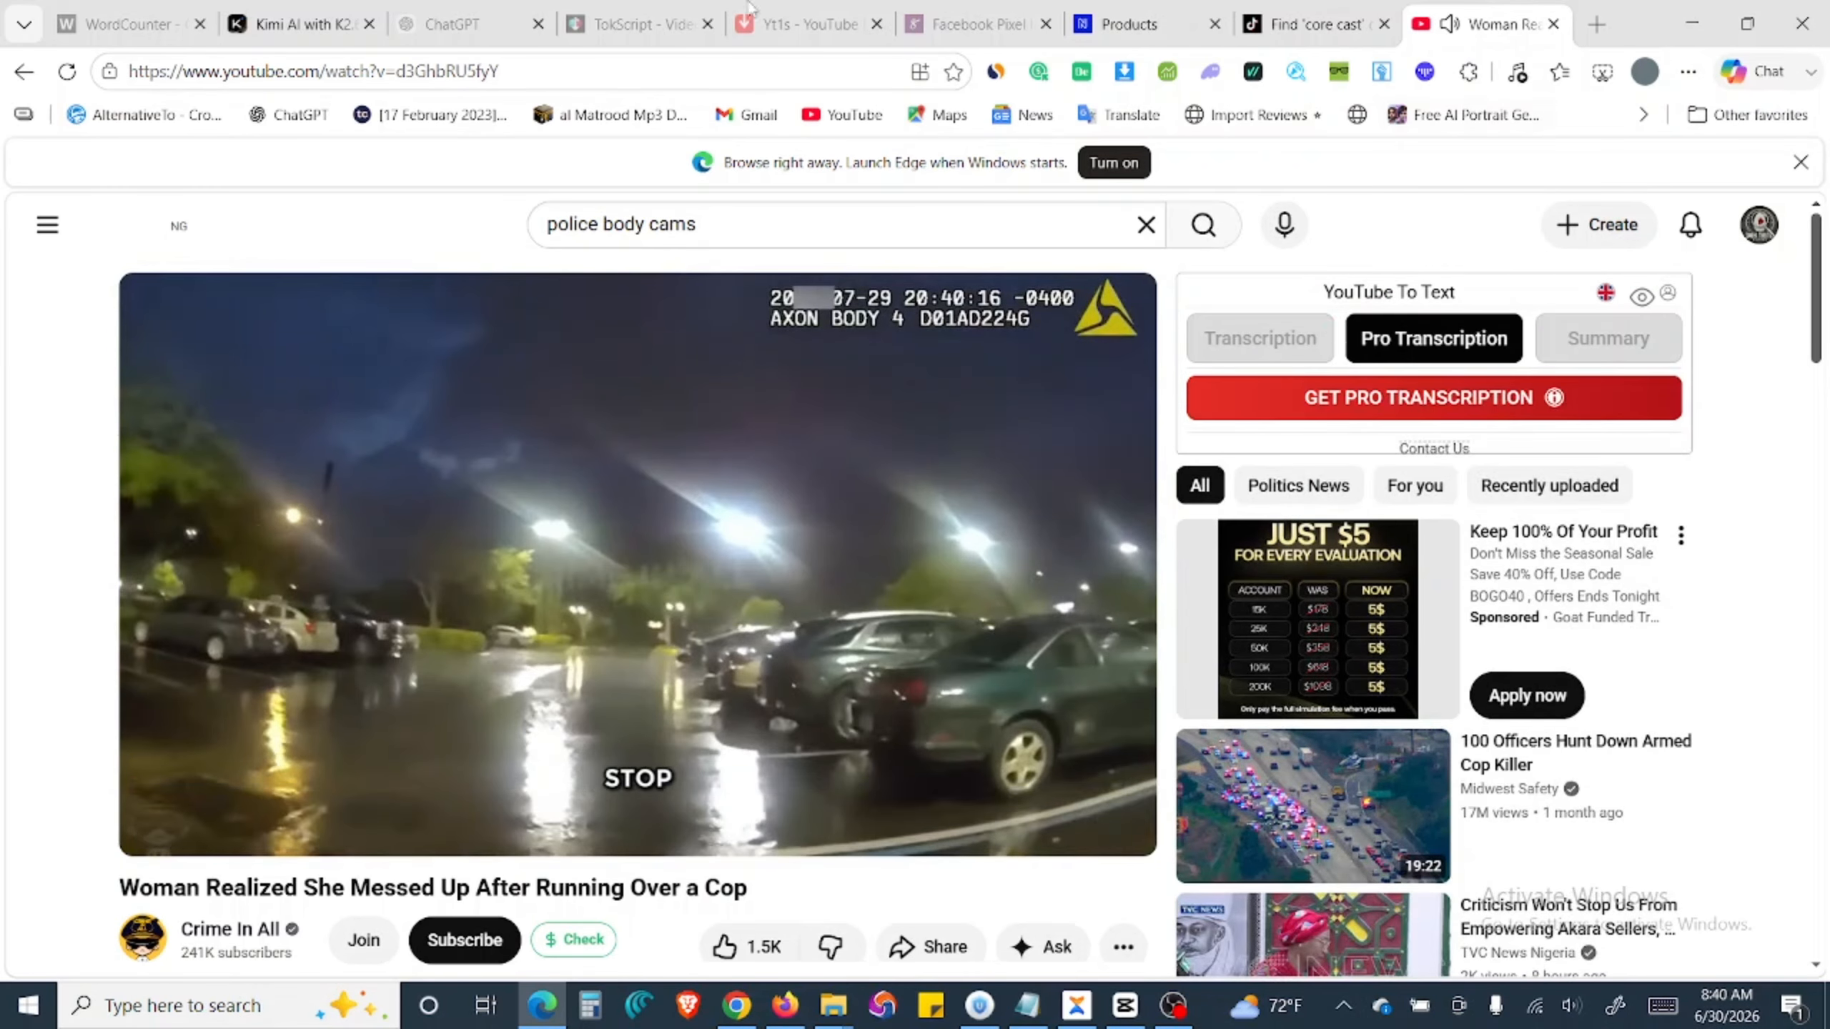
Step: Open google.com in a new browser tab and search for "microsoft edge"
left_click(1597, 26)
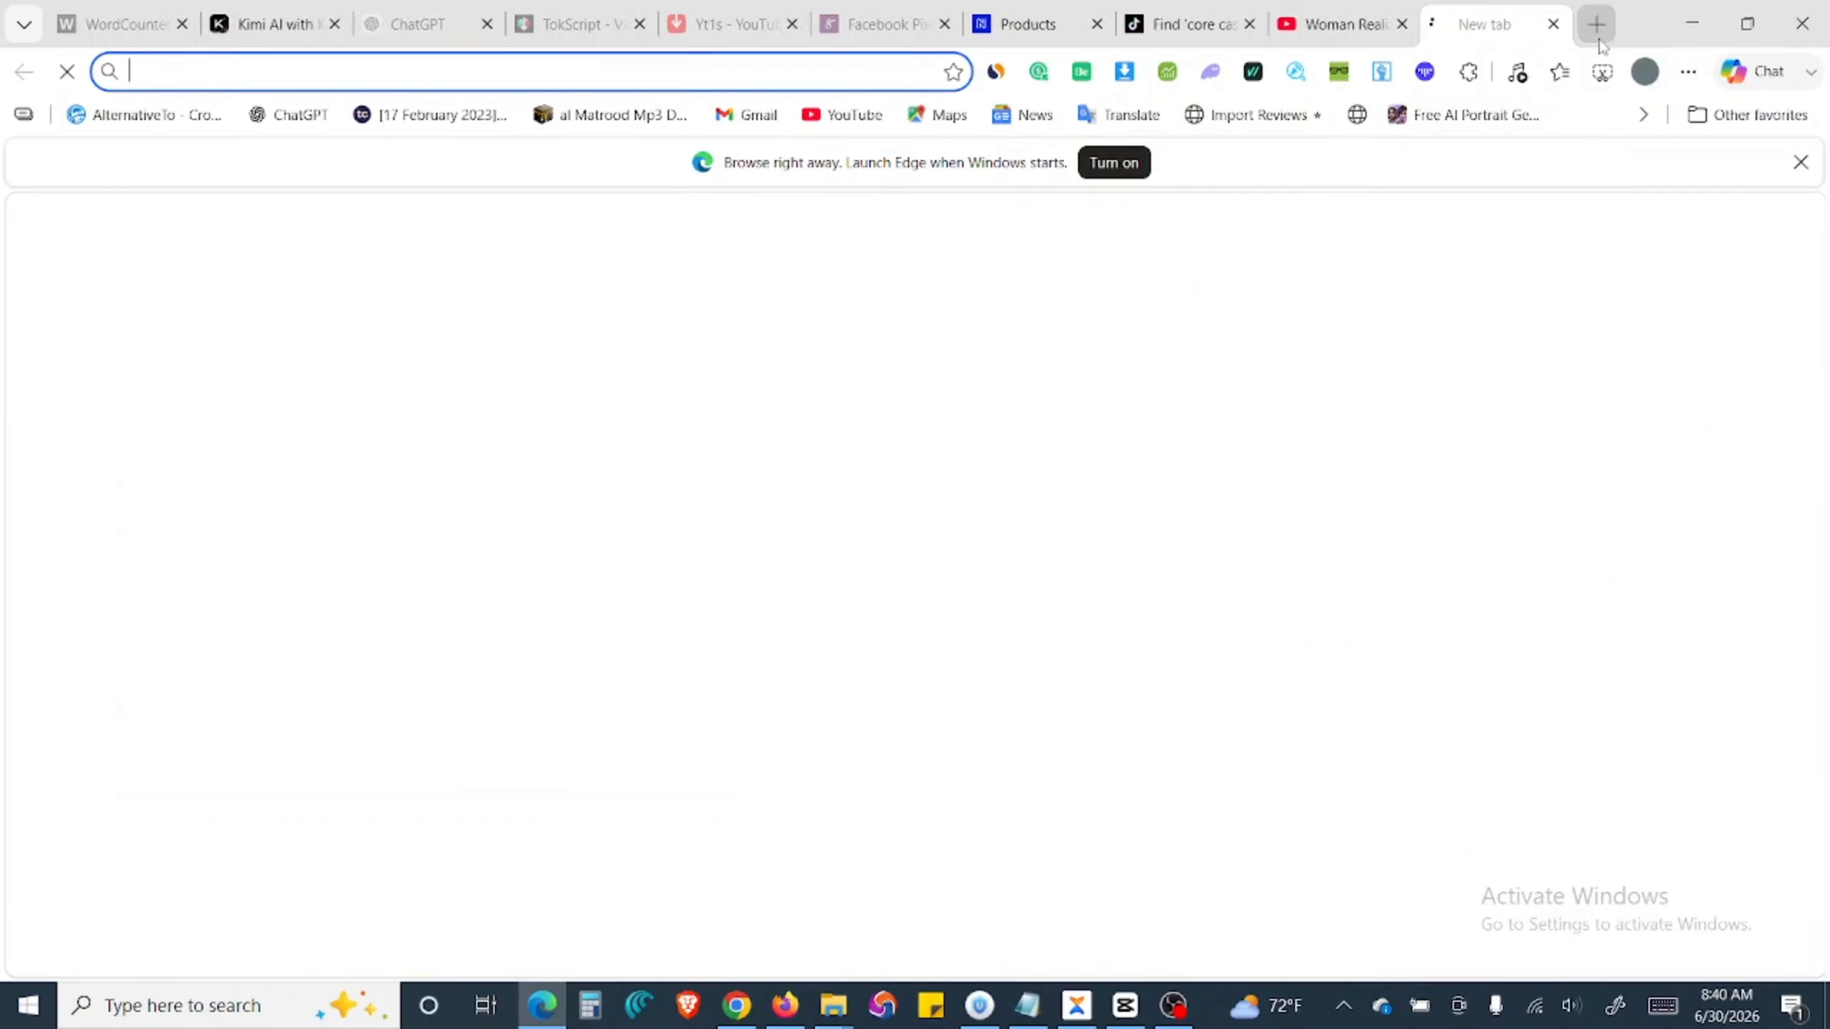
type("google.com")
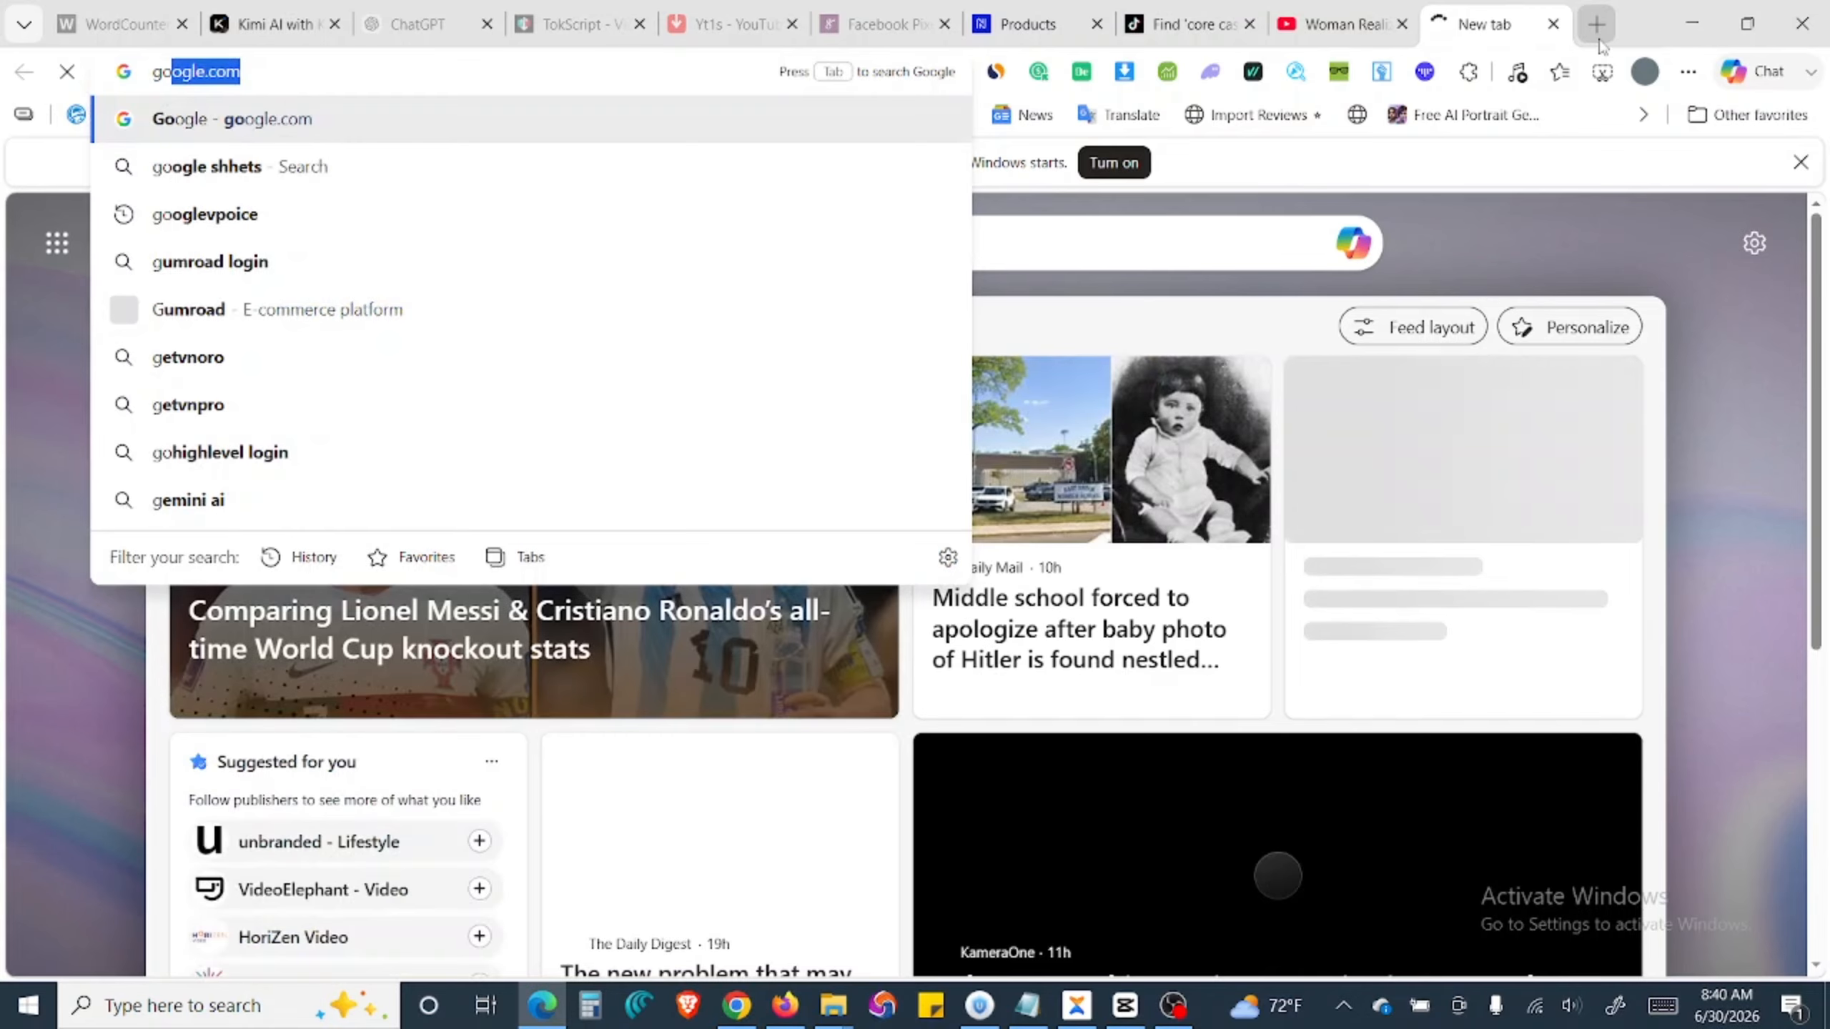
key("Return")
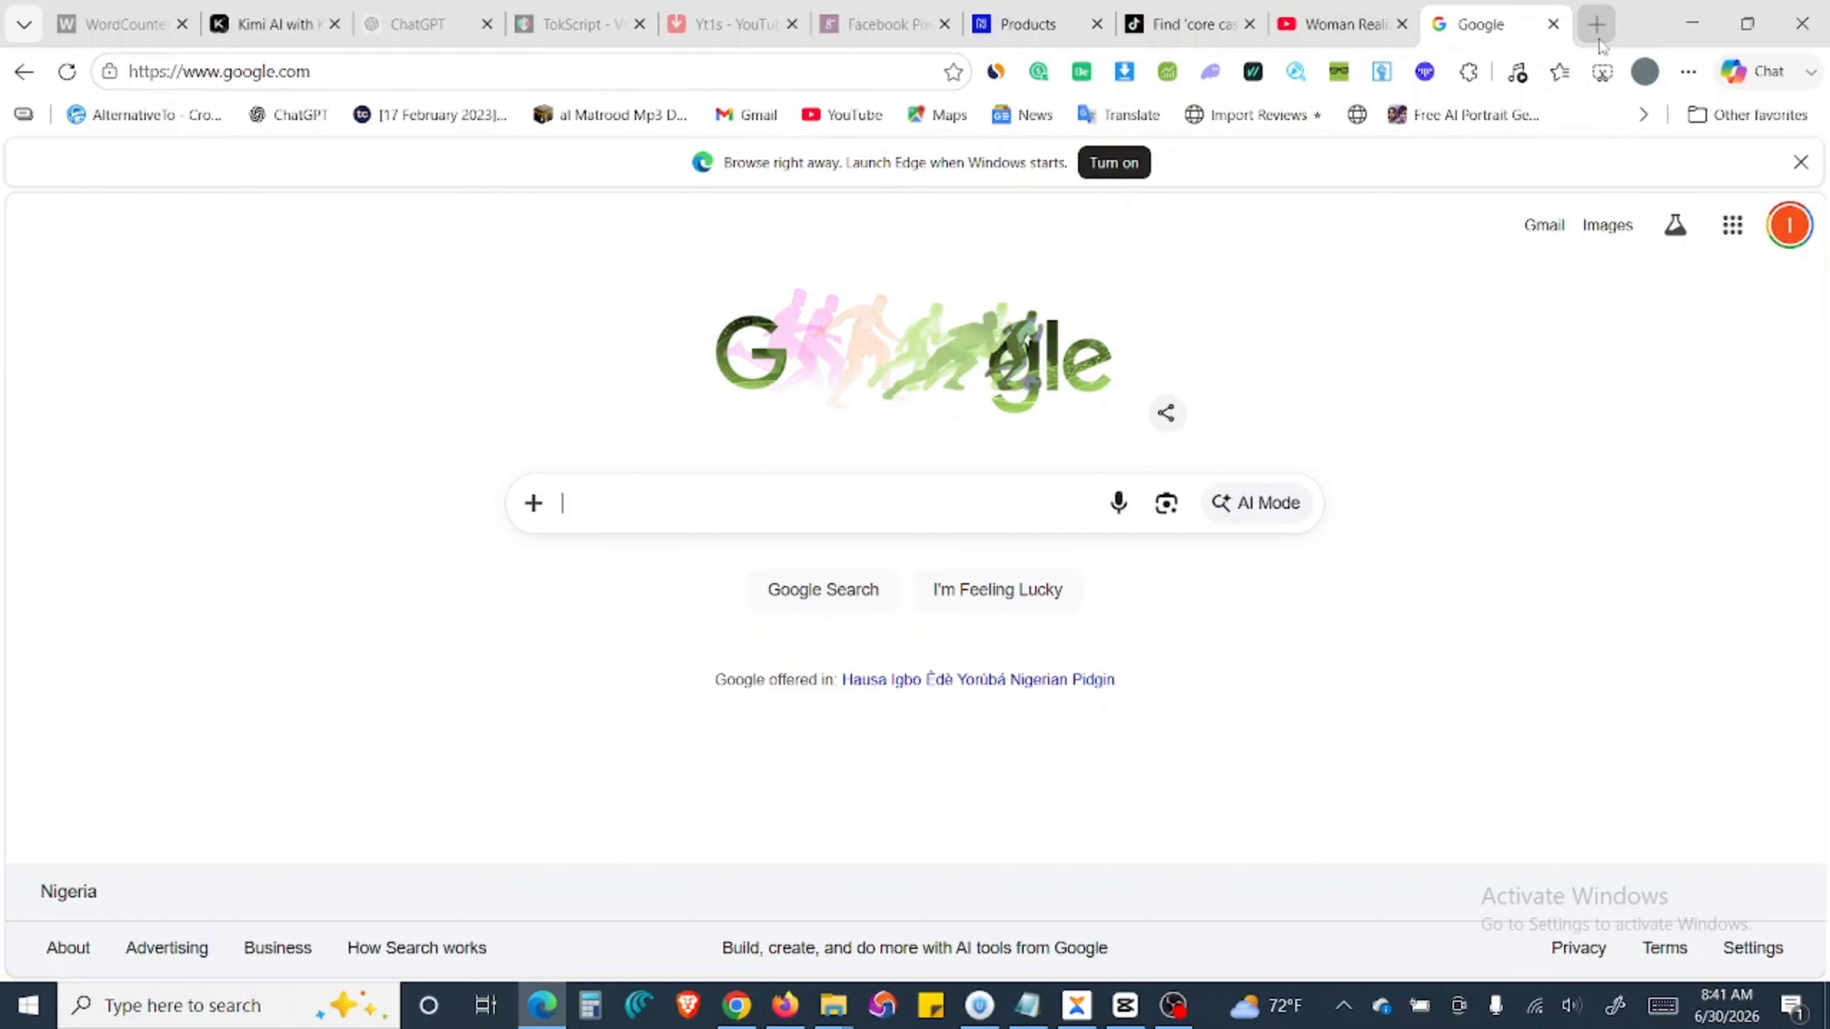
type("micor")
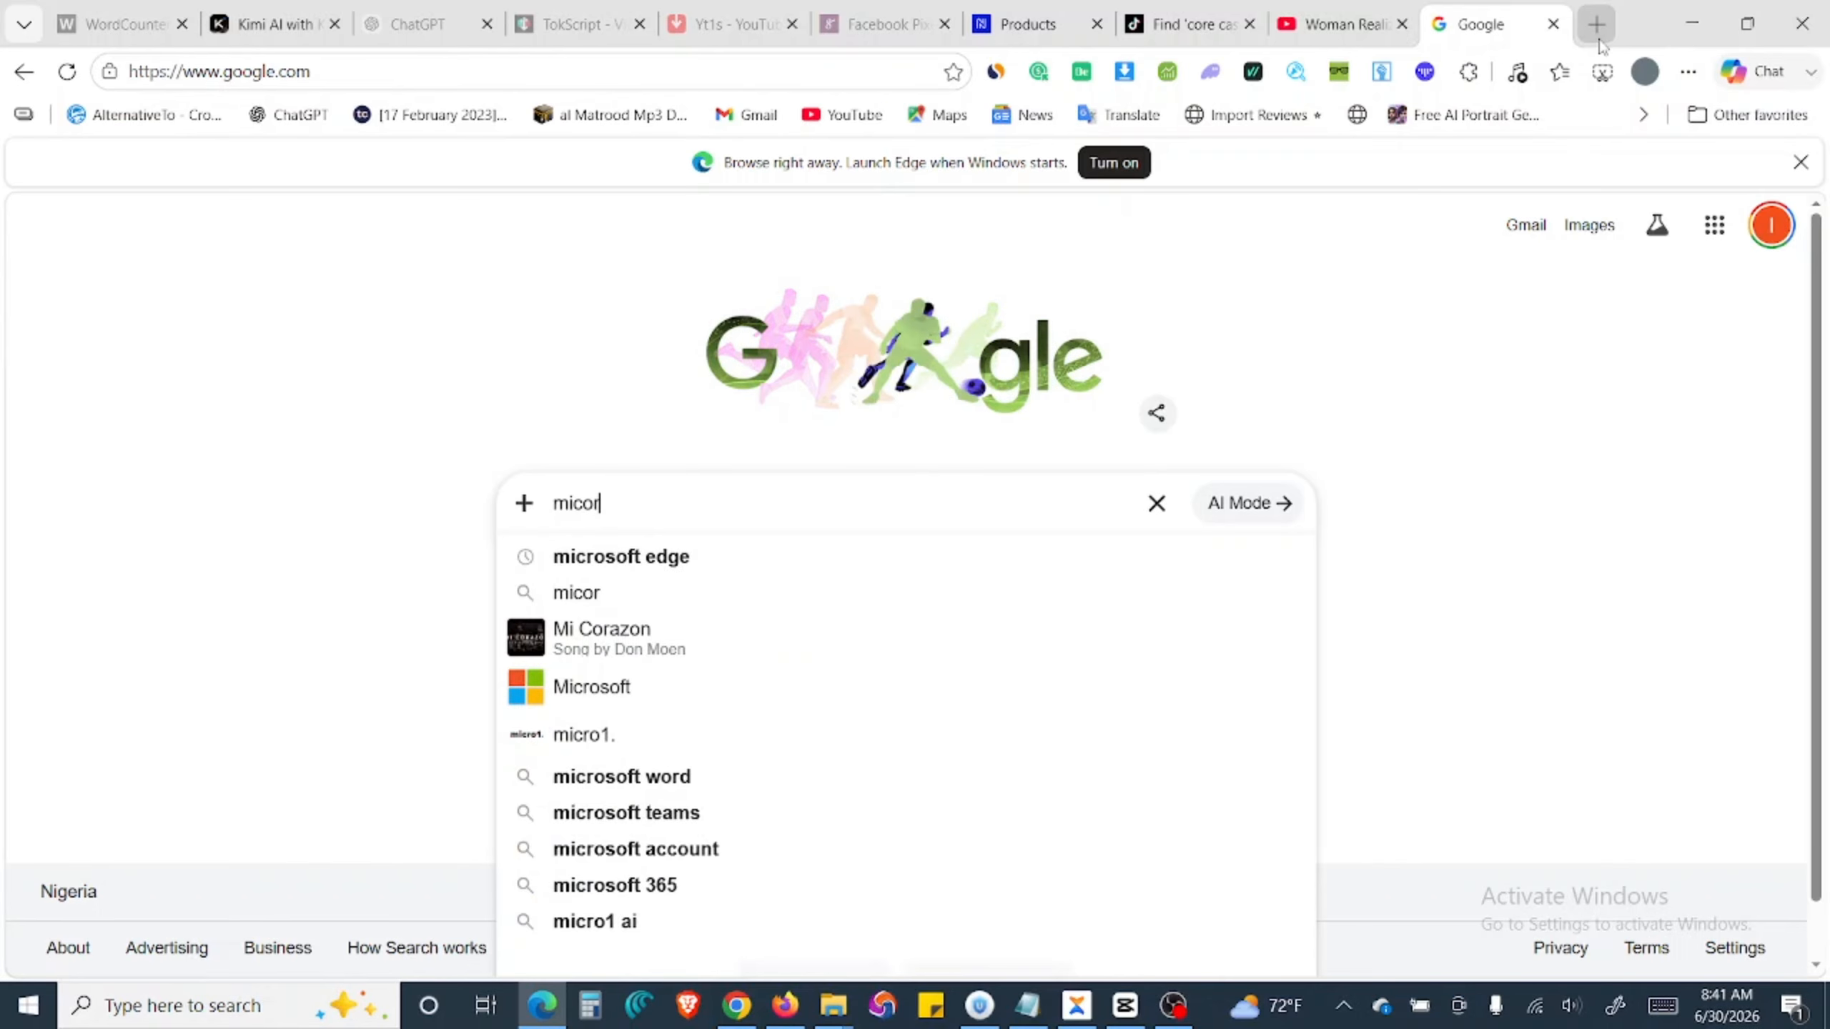
left_click(673, 559)
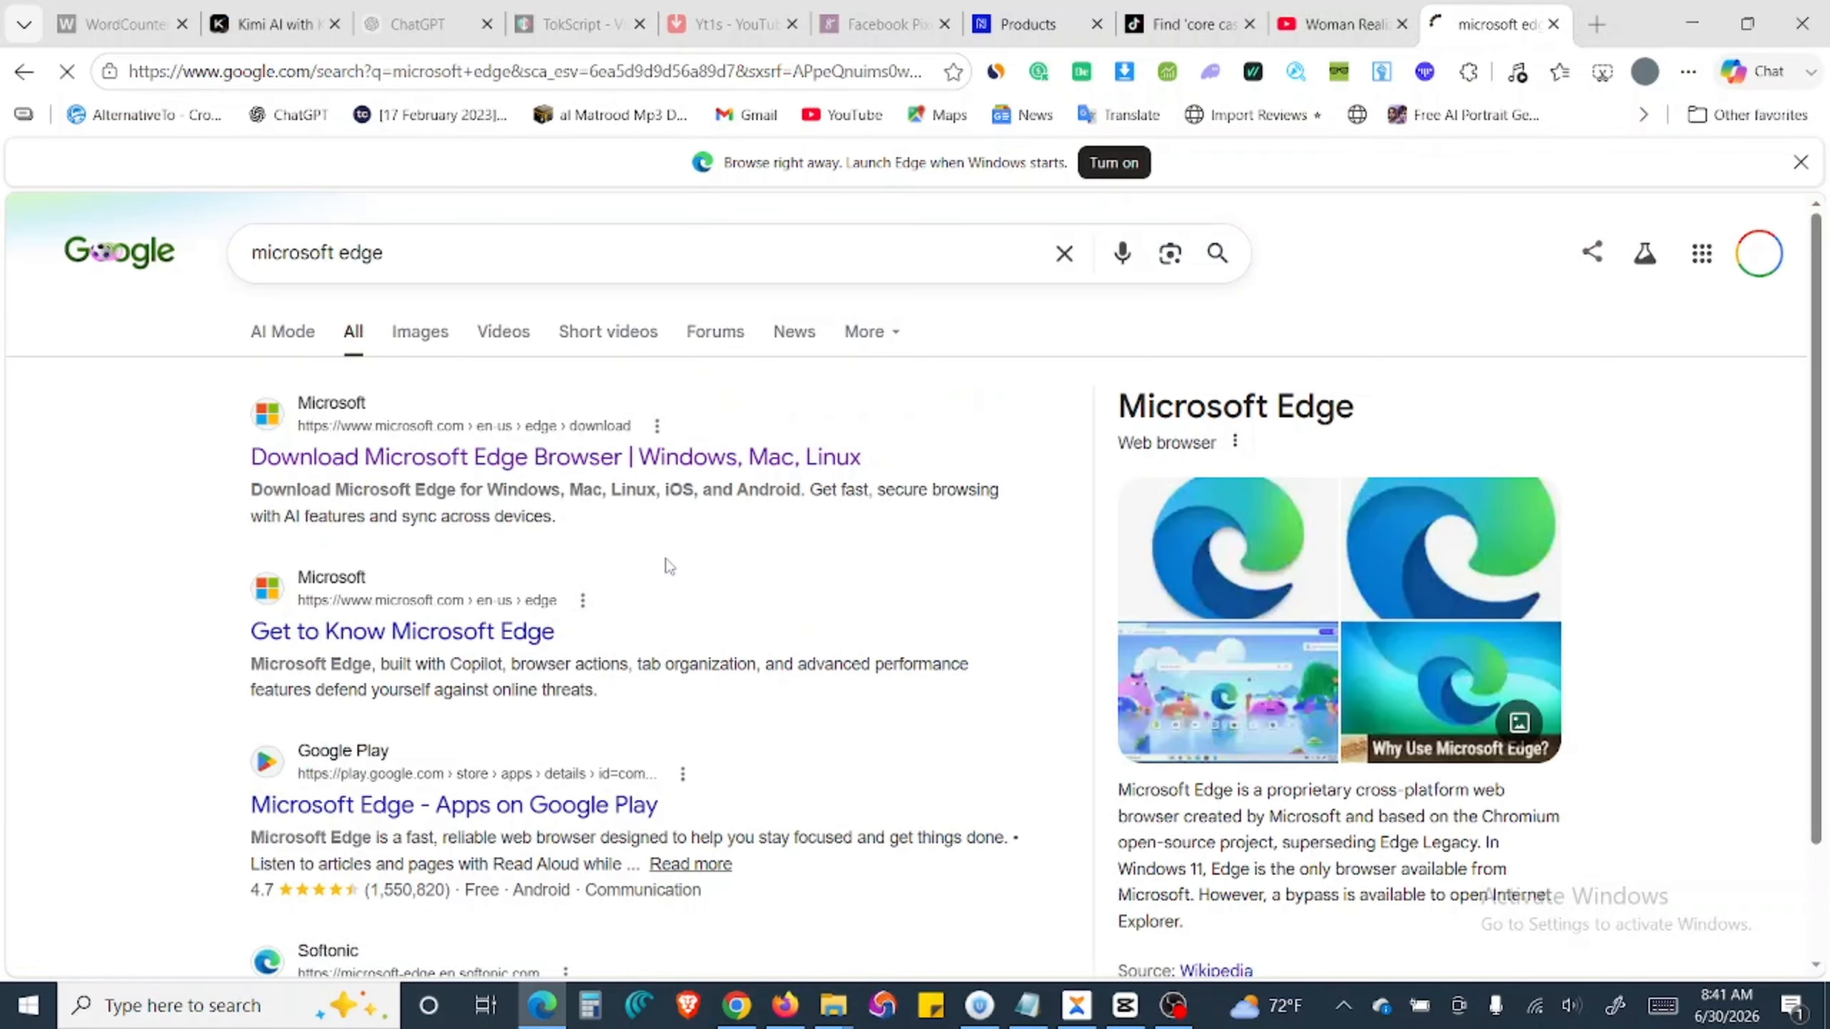
Step: View Microsoft's official Edge download page without its pop-up, and close that page to return to the YouTube video
left_click(360, 470)
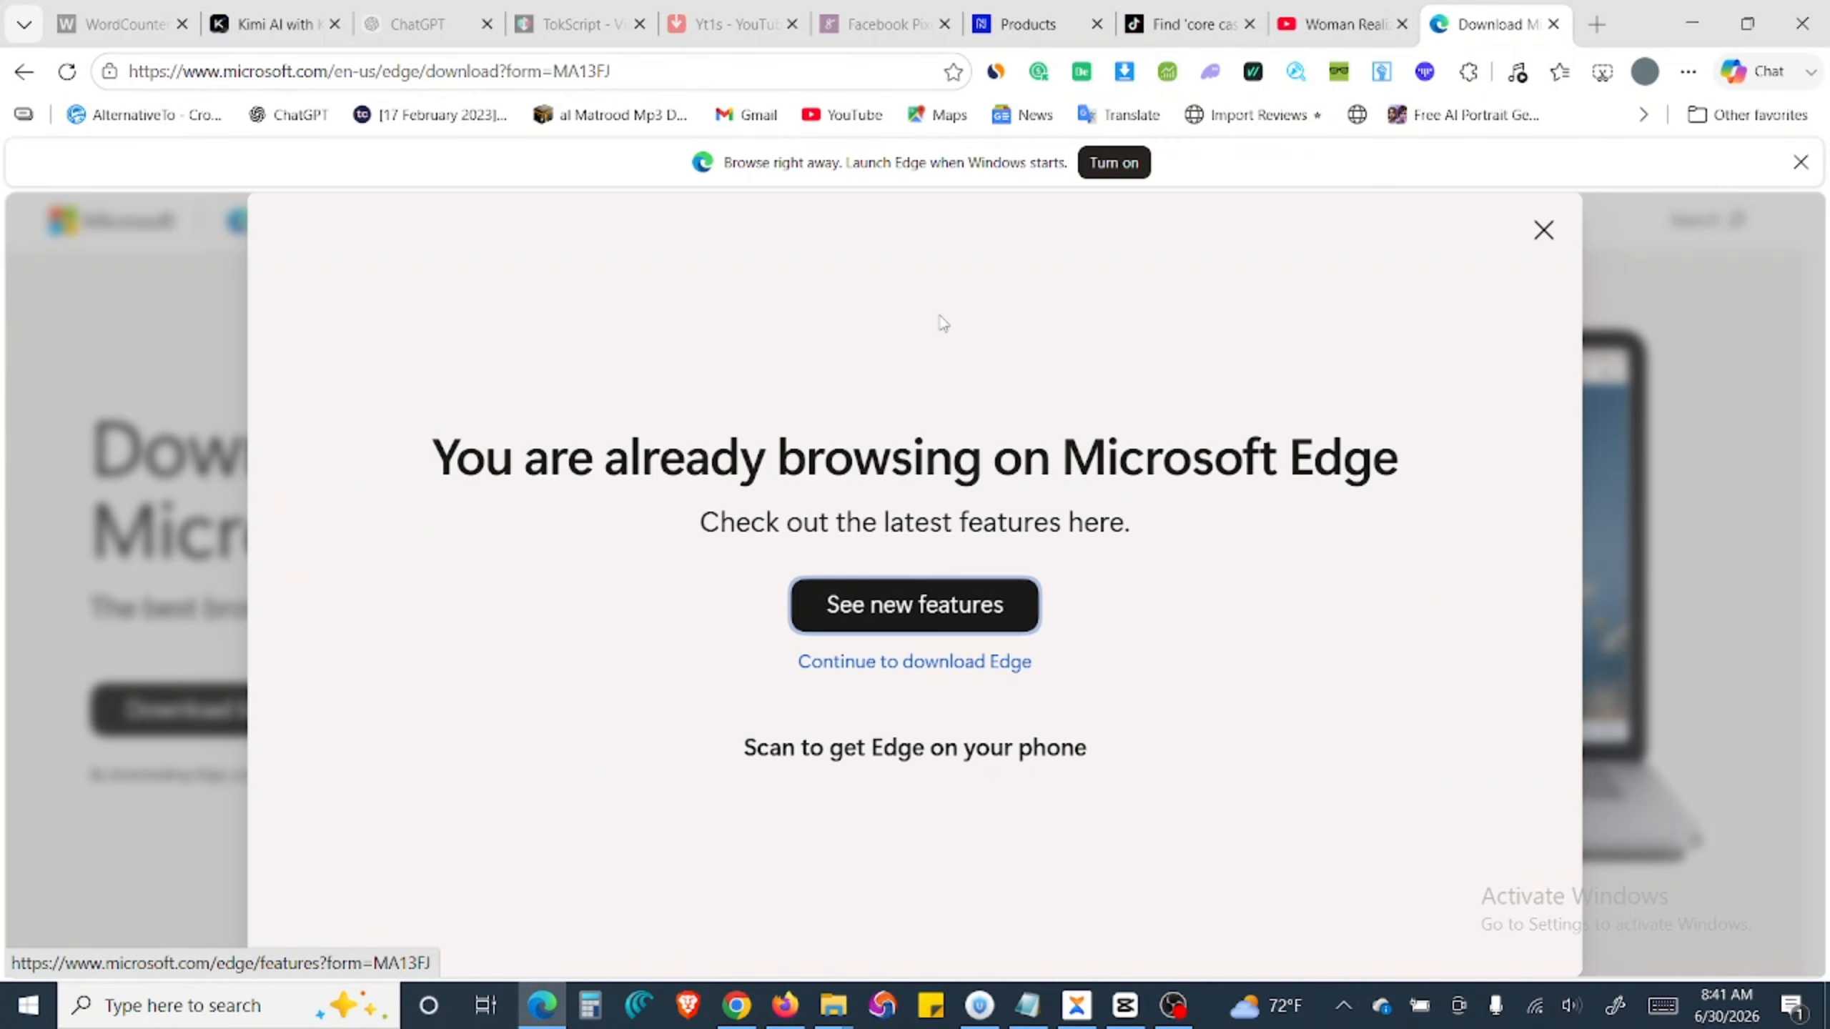
left_click(1542, 231)
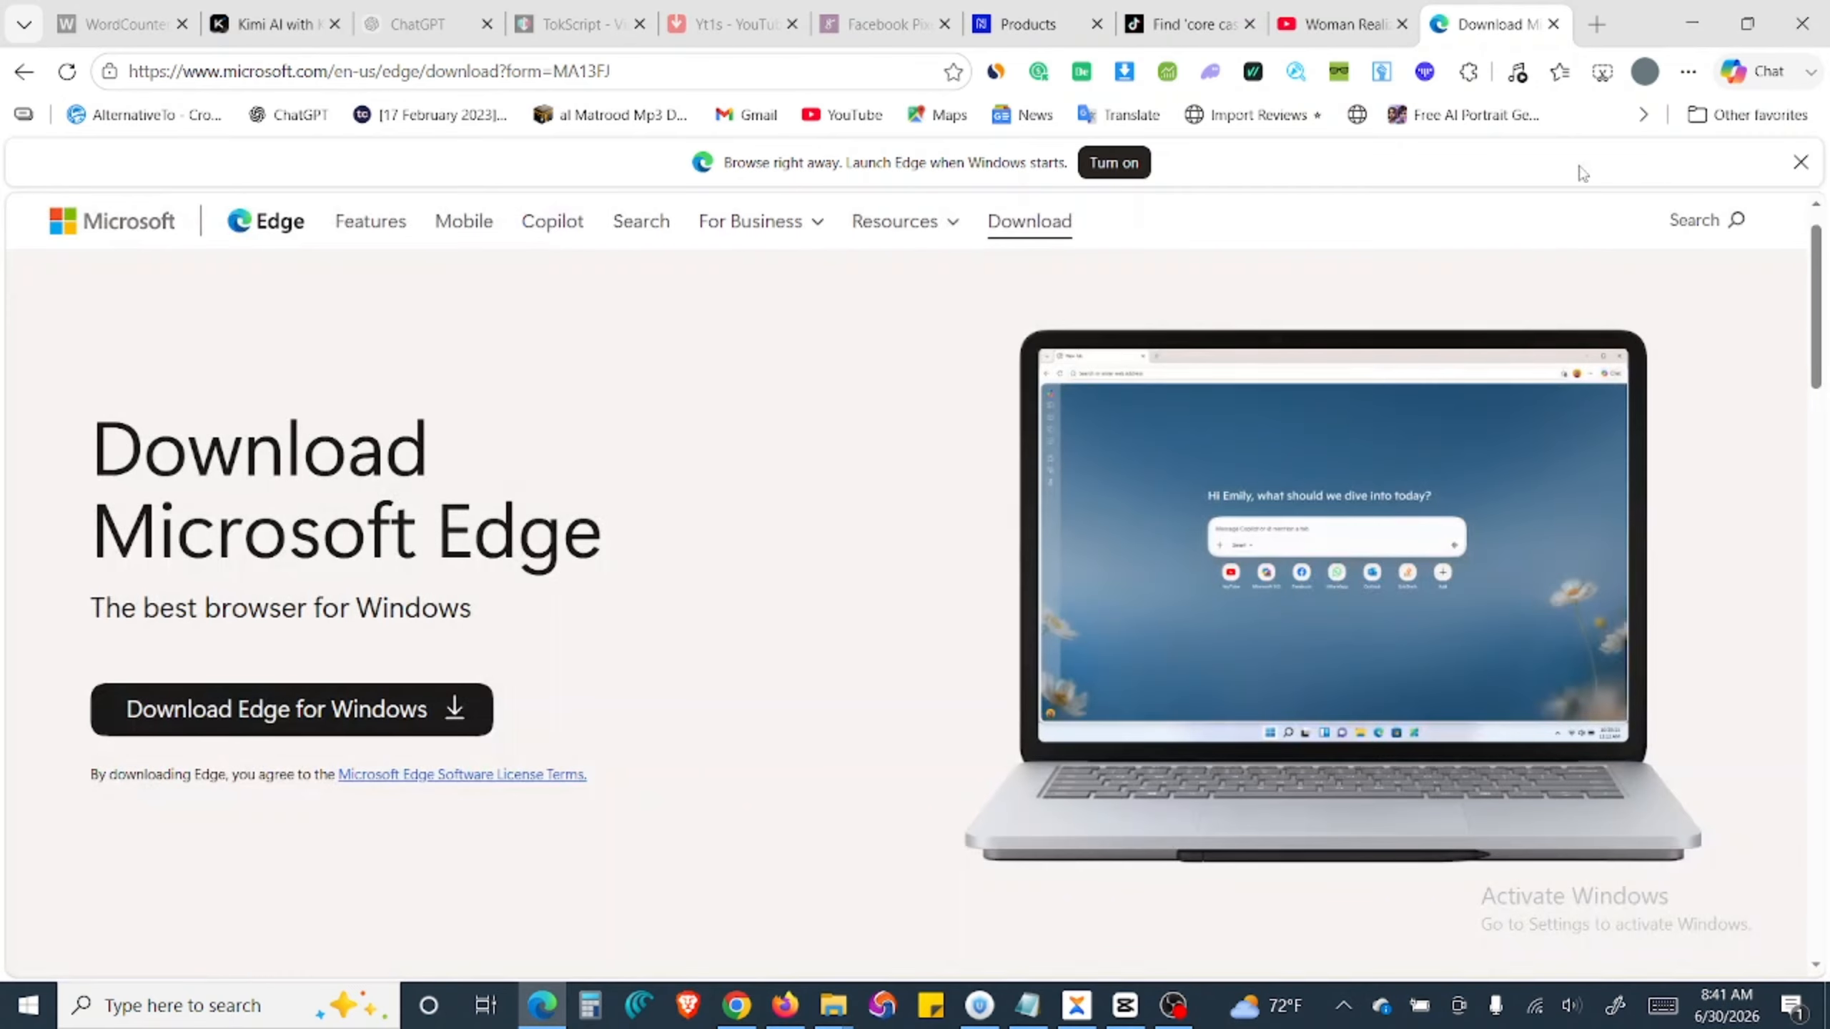
left_click(1553, 24)
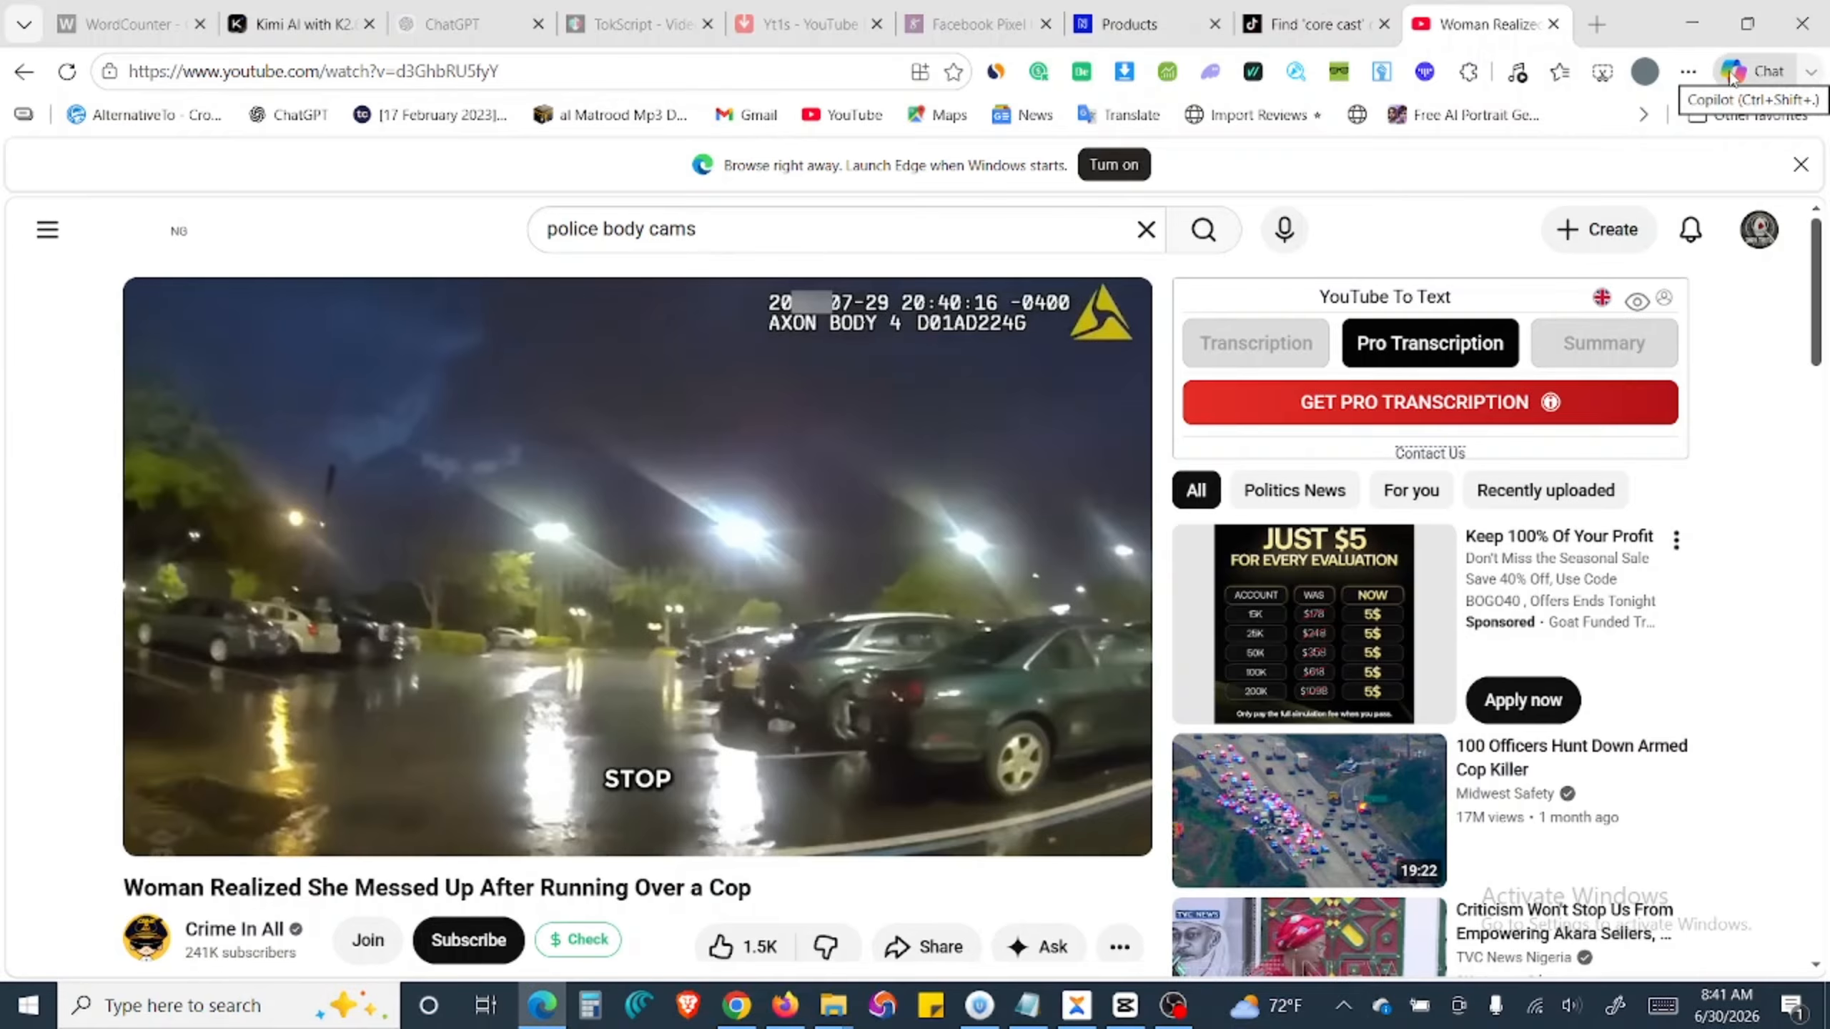
Step: Generate a Copilot summary of the YouTube video and review its timestamped sections
mouse_move(855, 382)
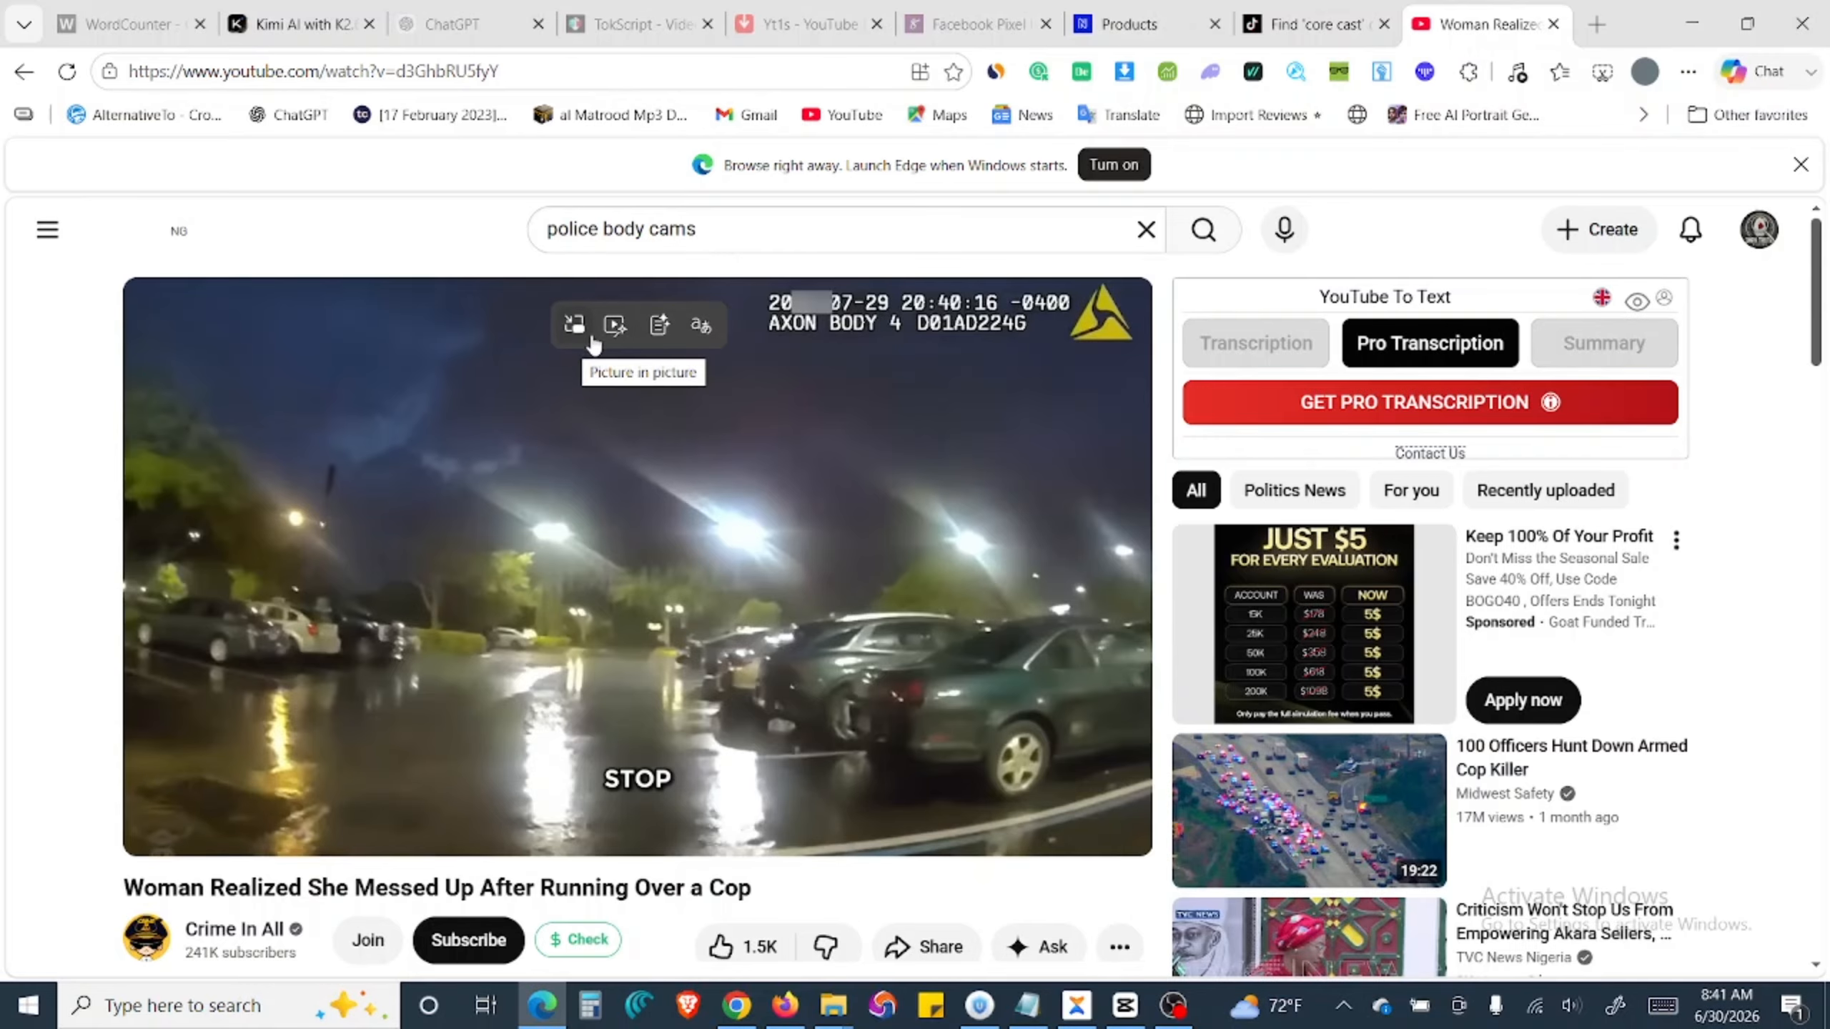
left_click(662, 339)
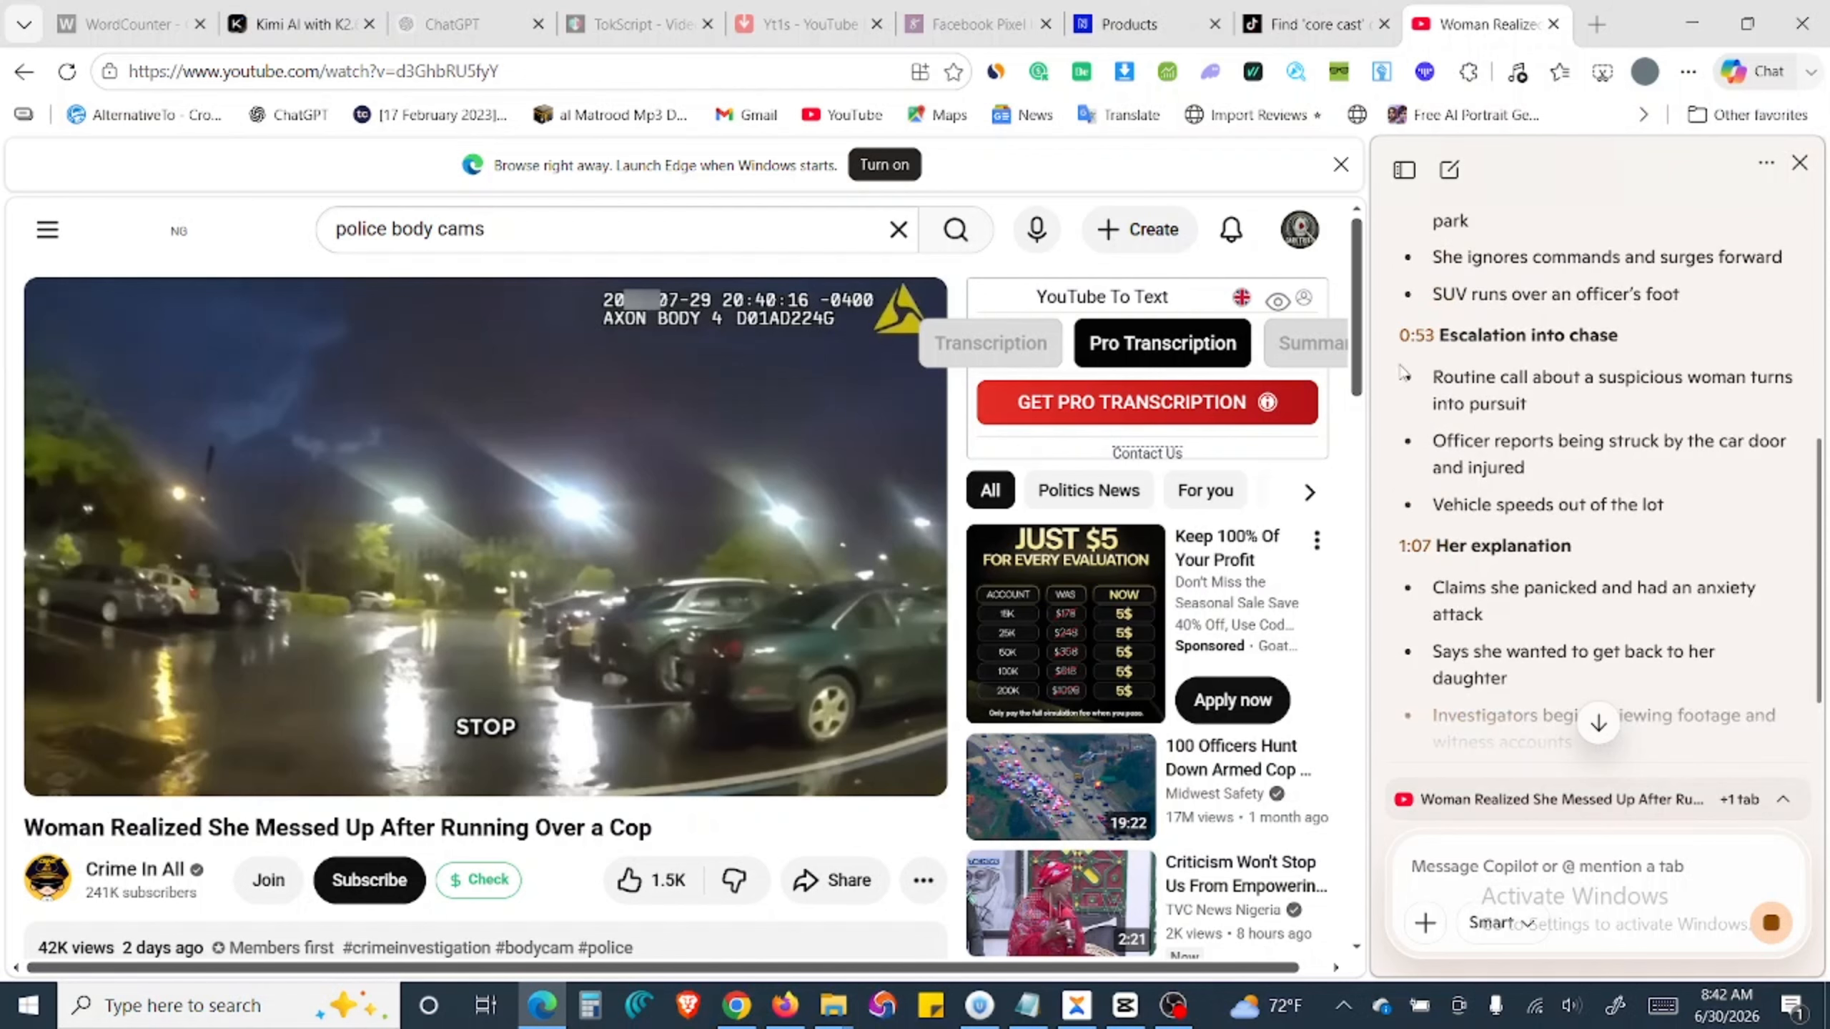
scroll(1475, 513, "down", 2)
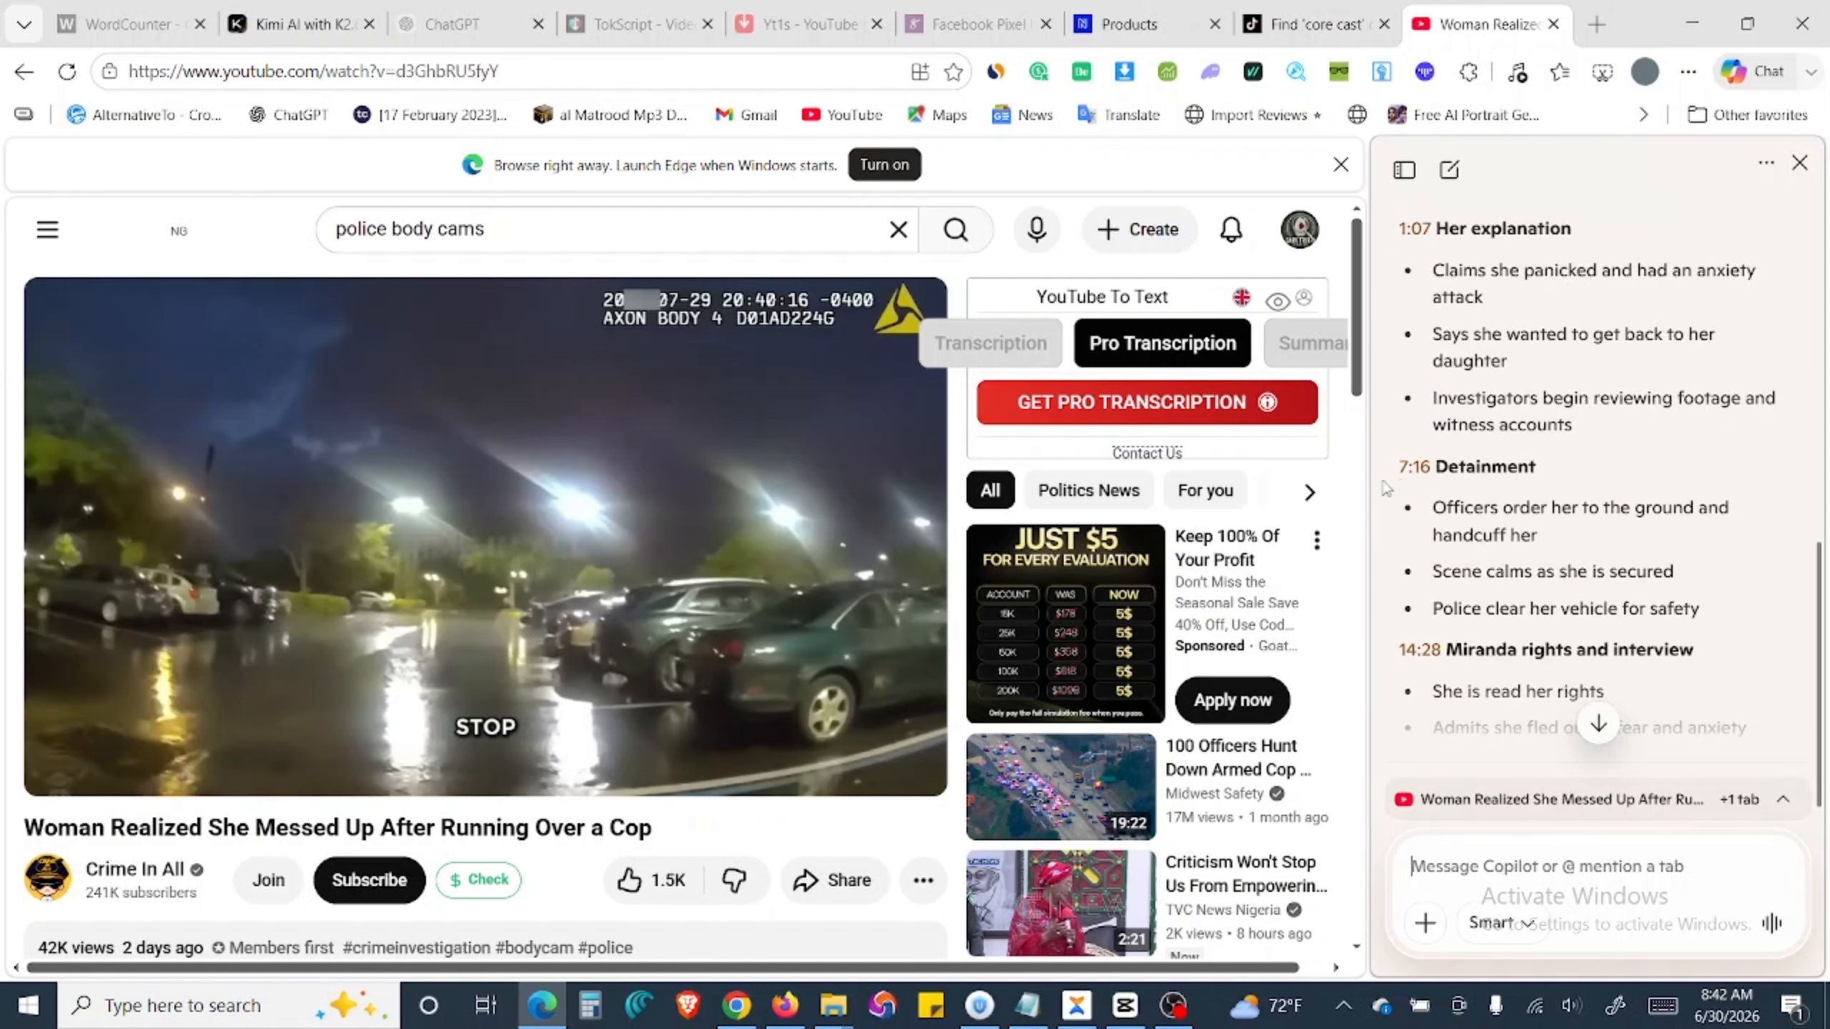
scroll(1431, 488, "down", 6)
scroll(1430, 488, "up", 12)
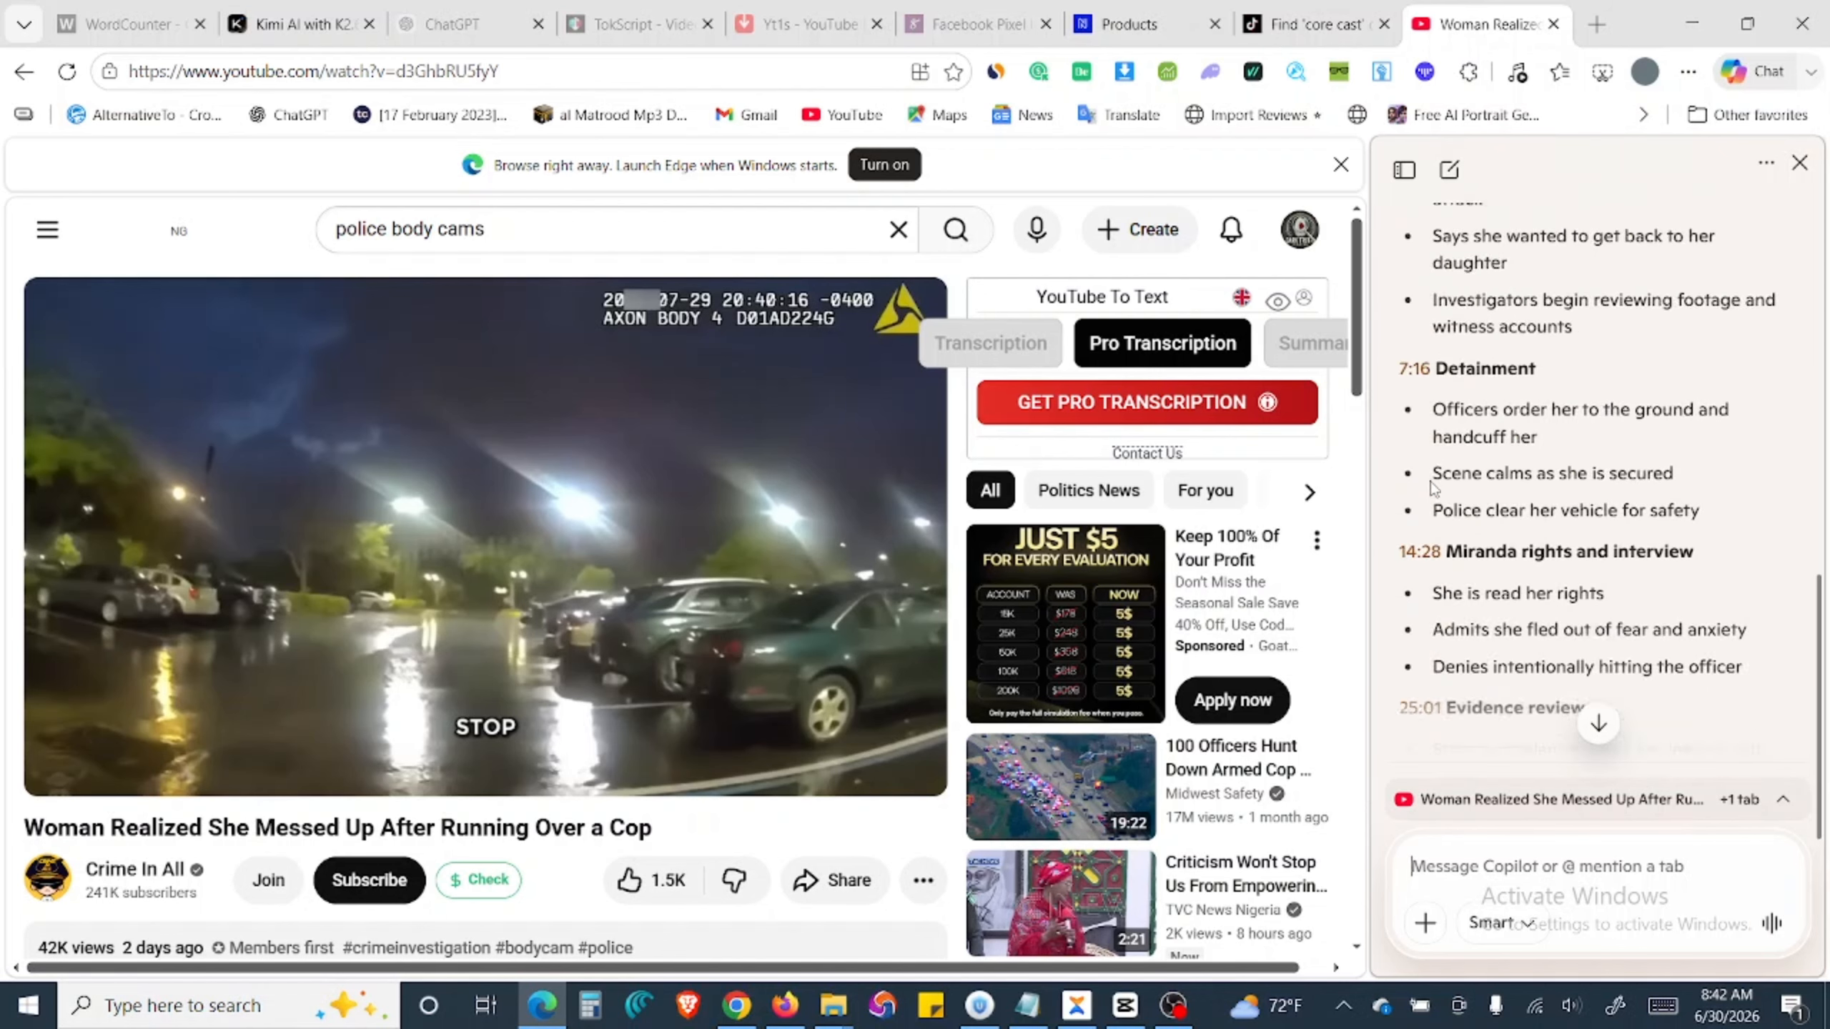
scroll(1430, 488, "up", 3)
scroll(1430, 487, "down", 5)
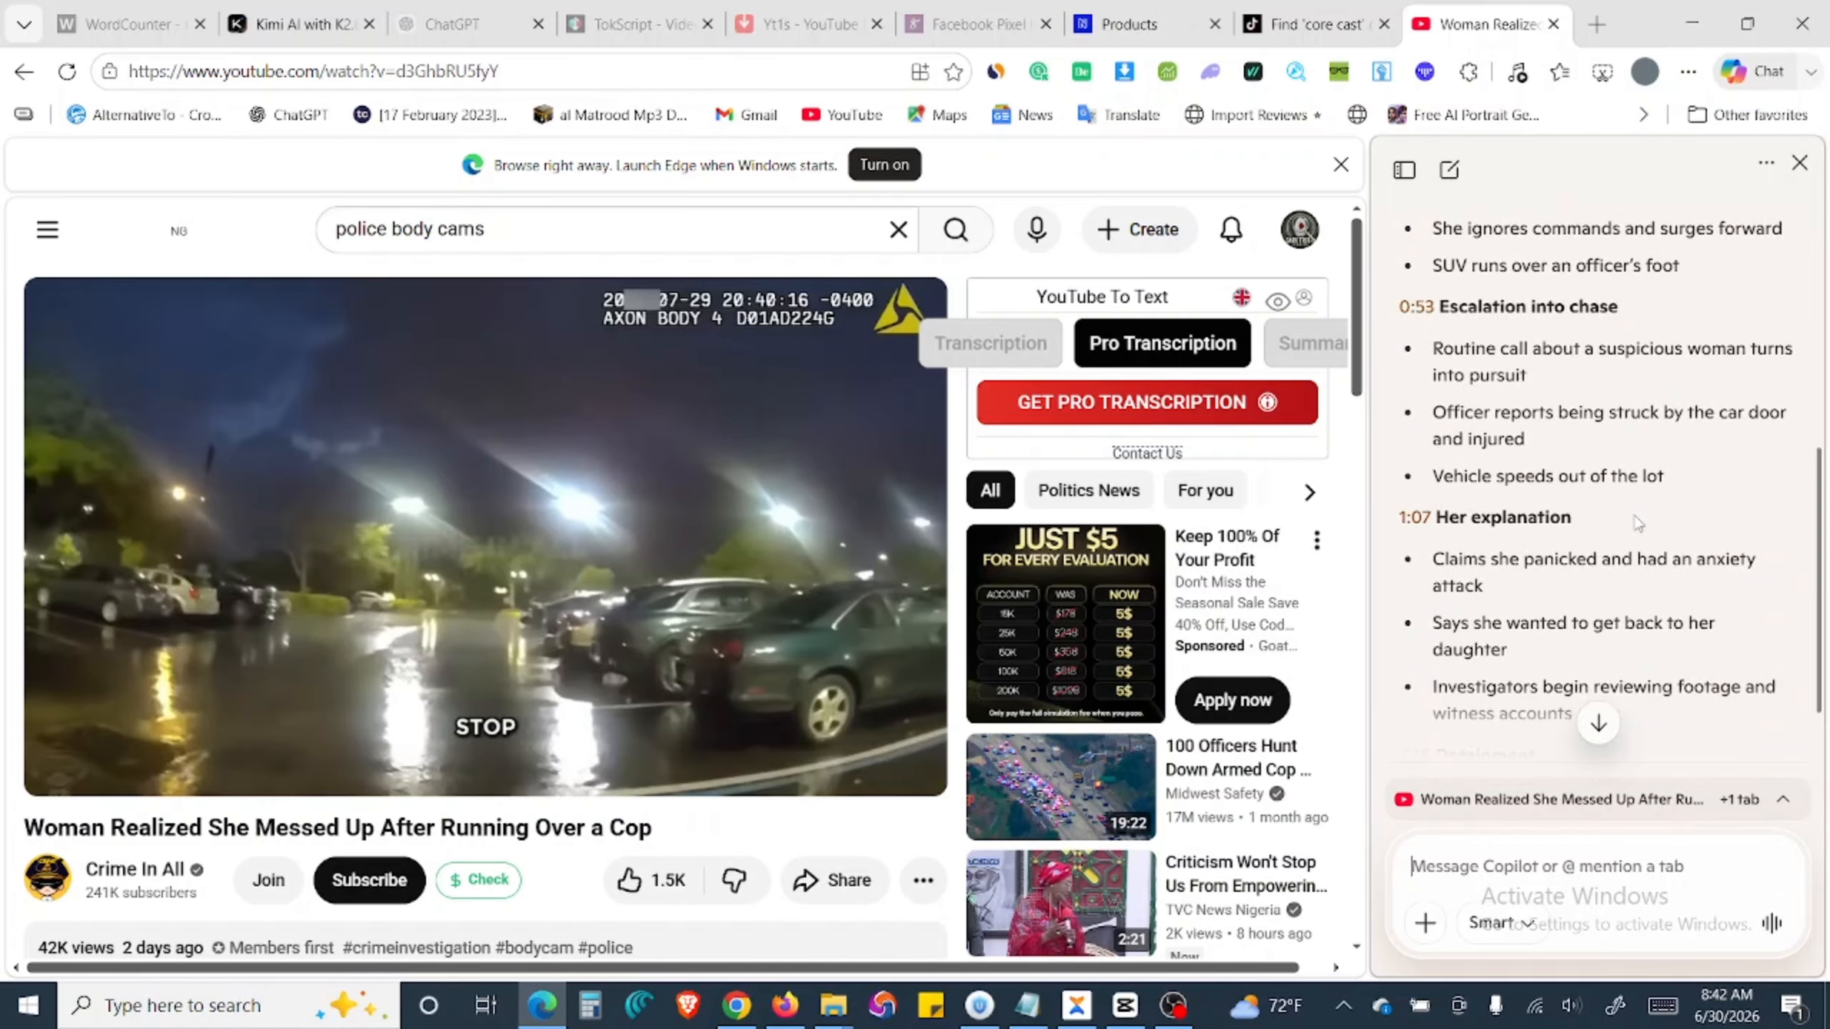
scroll(1635, 522, "down", 6)
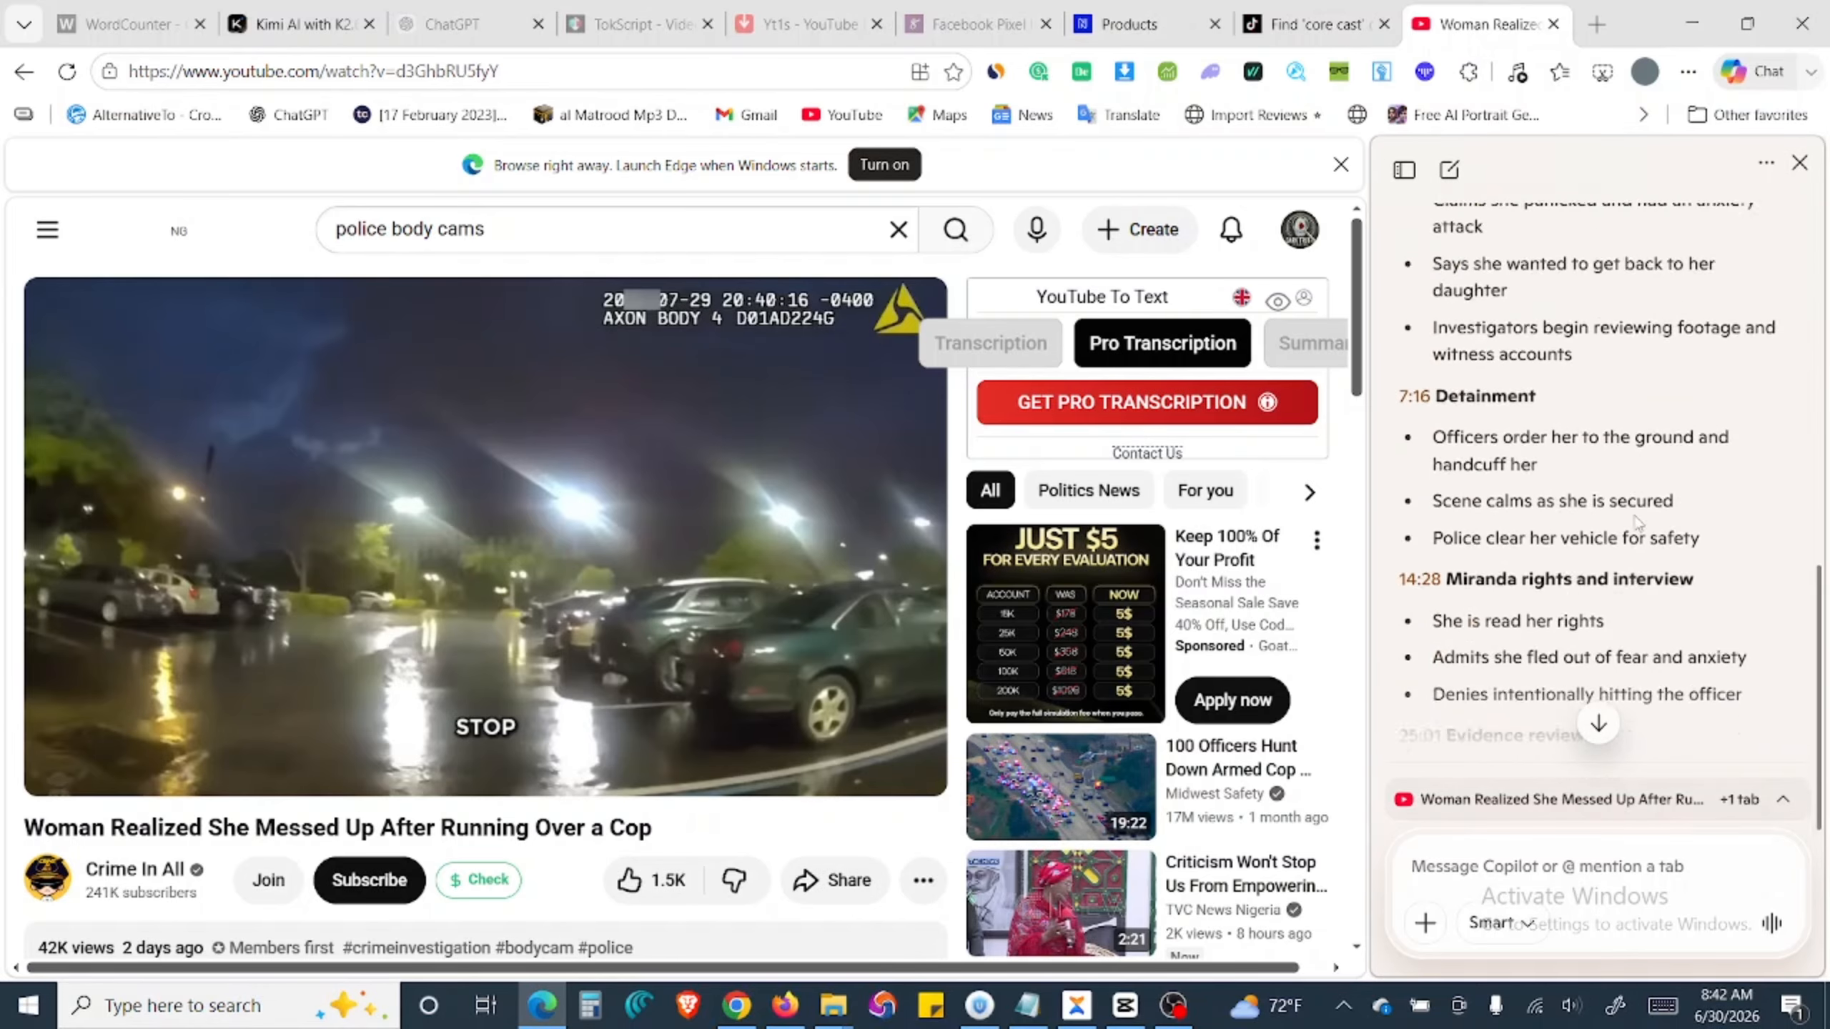
Step: Switch to the open TikTok page and replace the "core cast" search with "lion sports"
left_click(1317, 25)
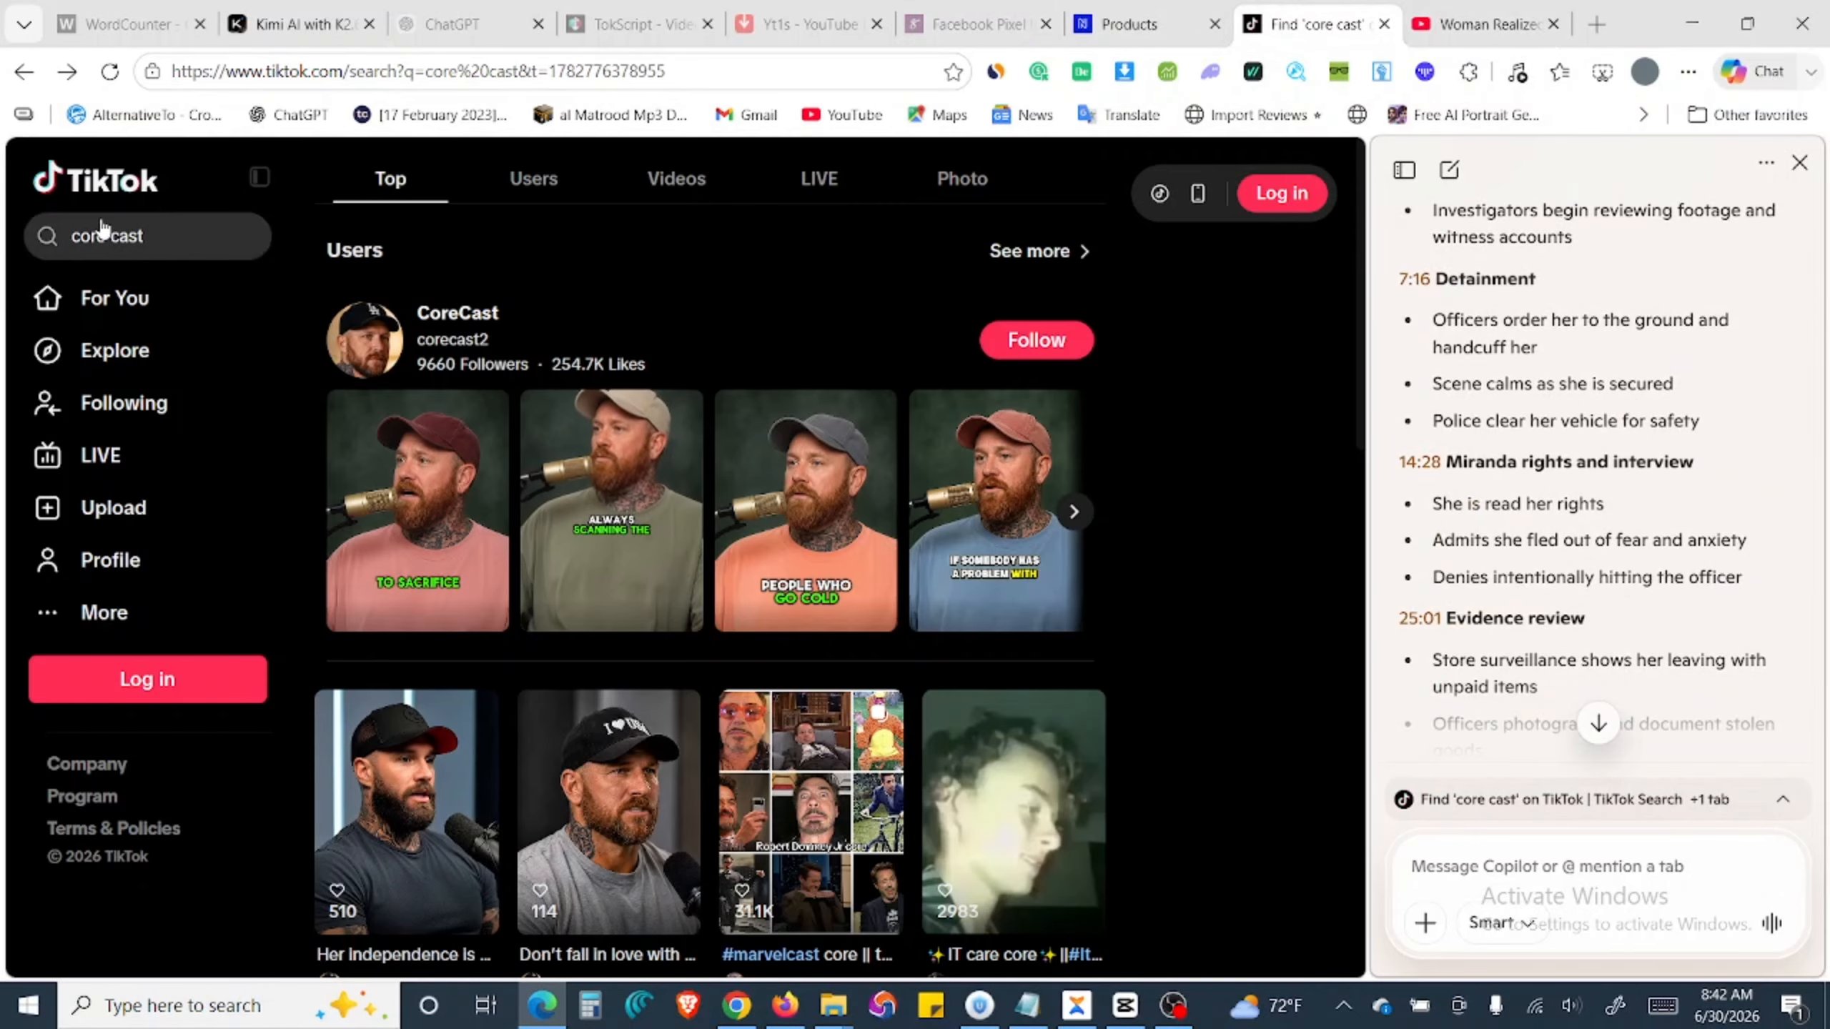
left_click(220, 236)
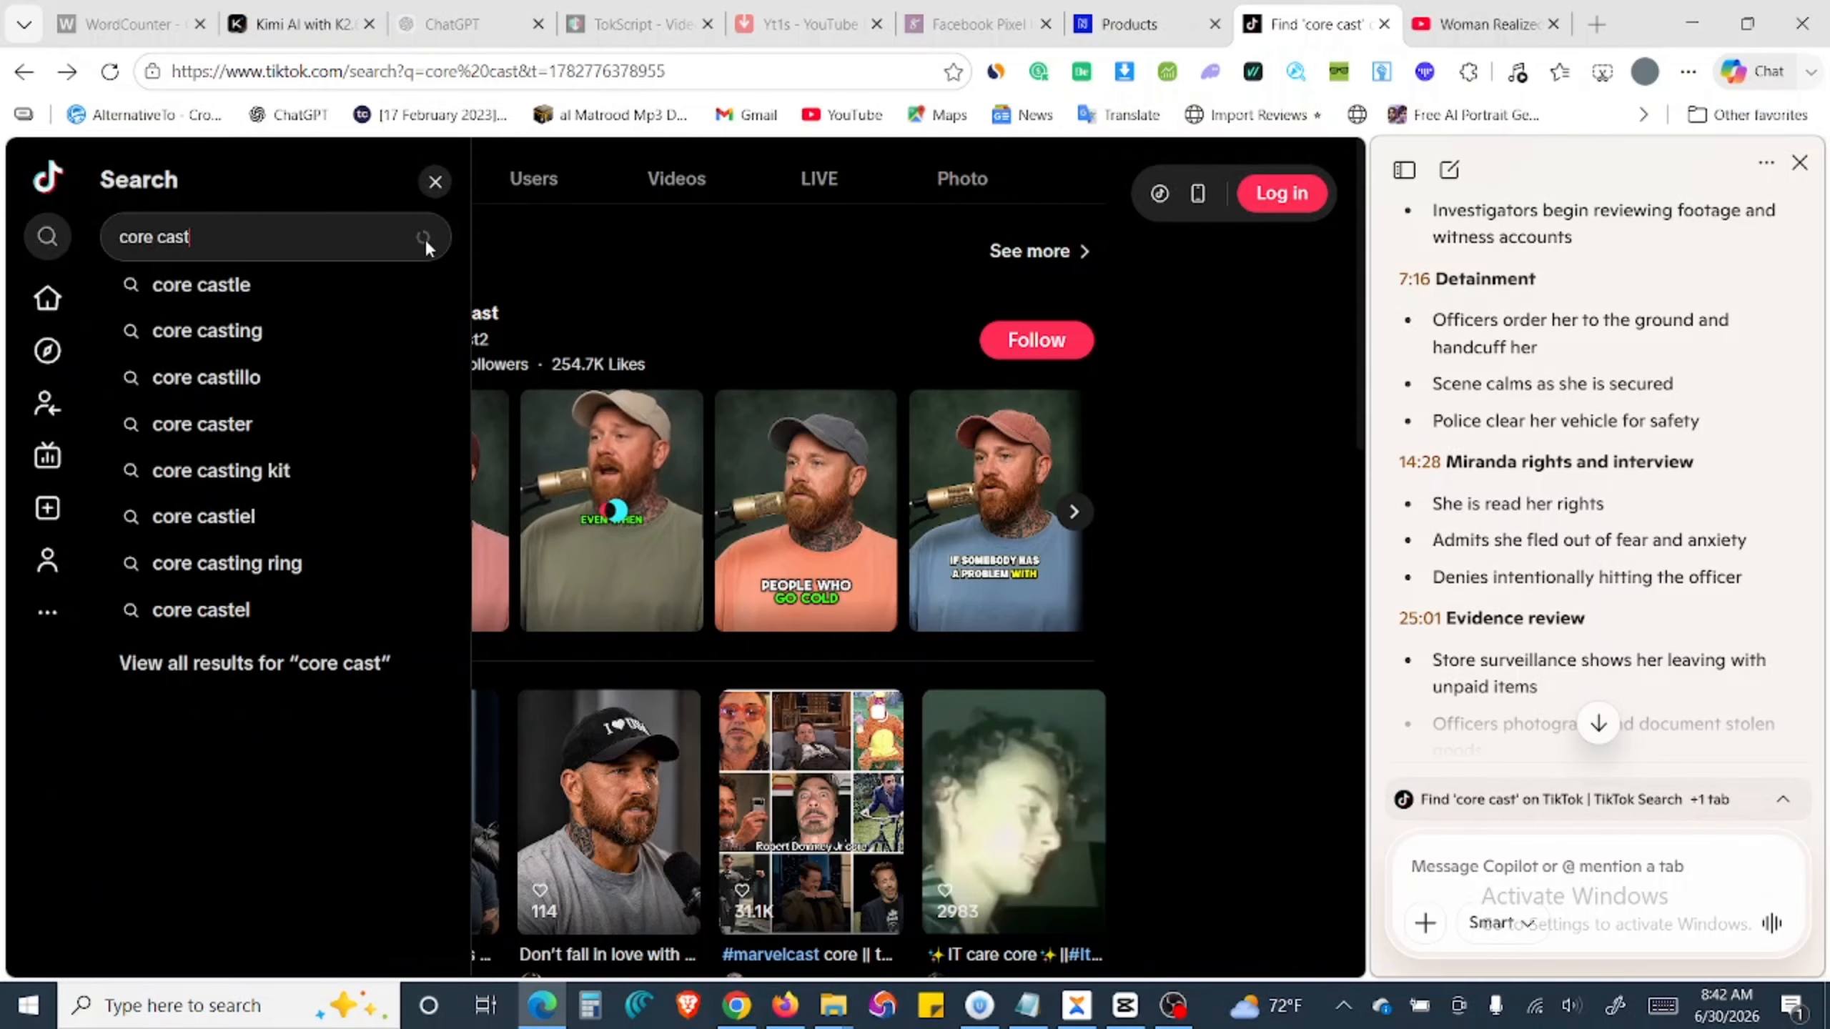
left_click(423, 238)
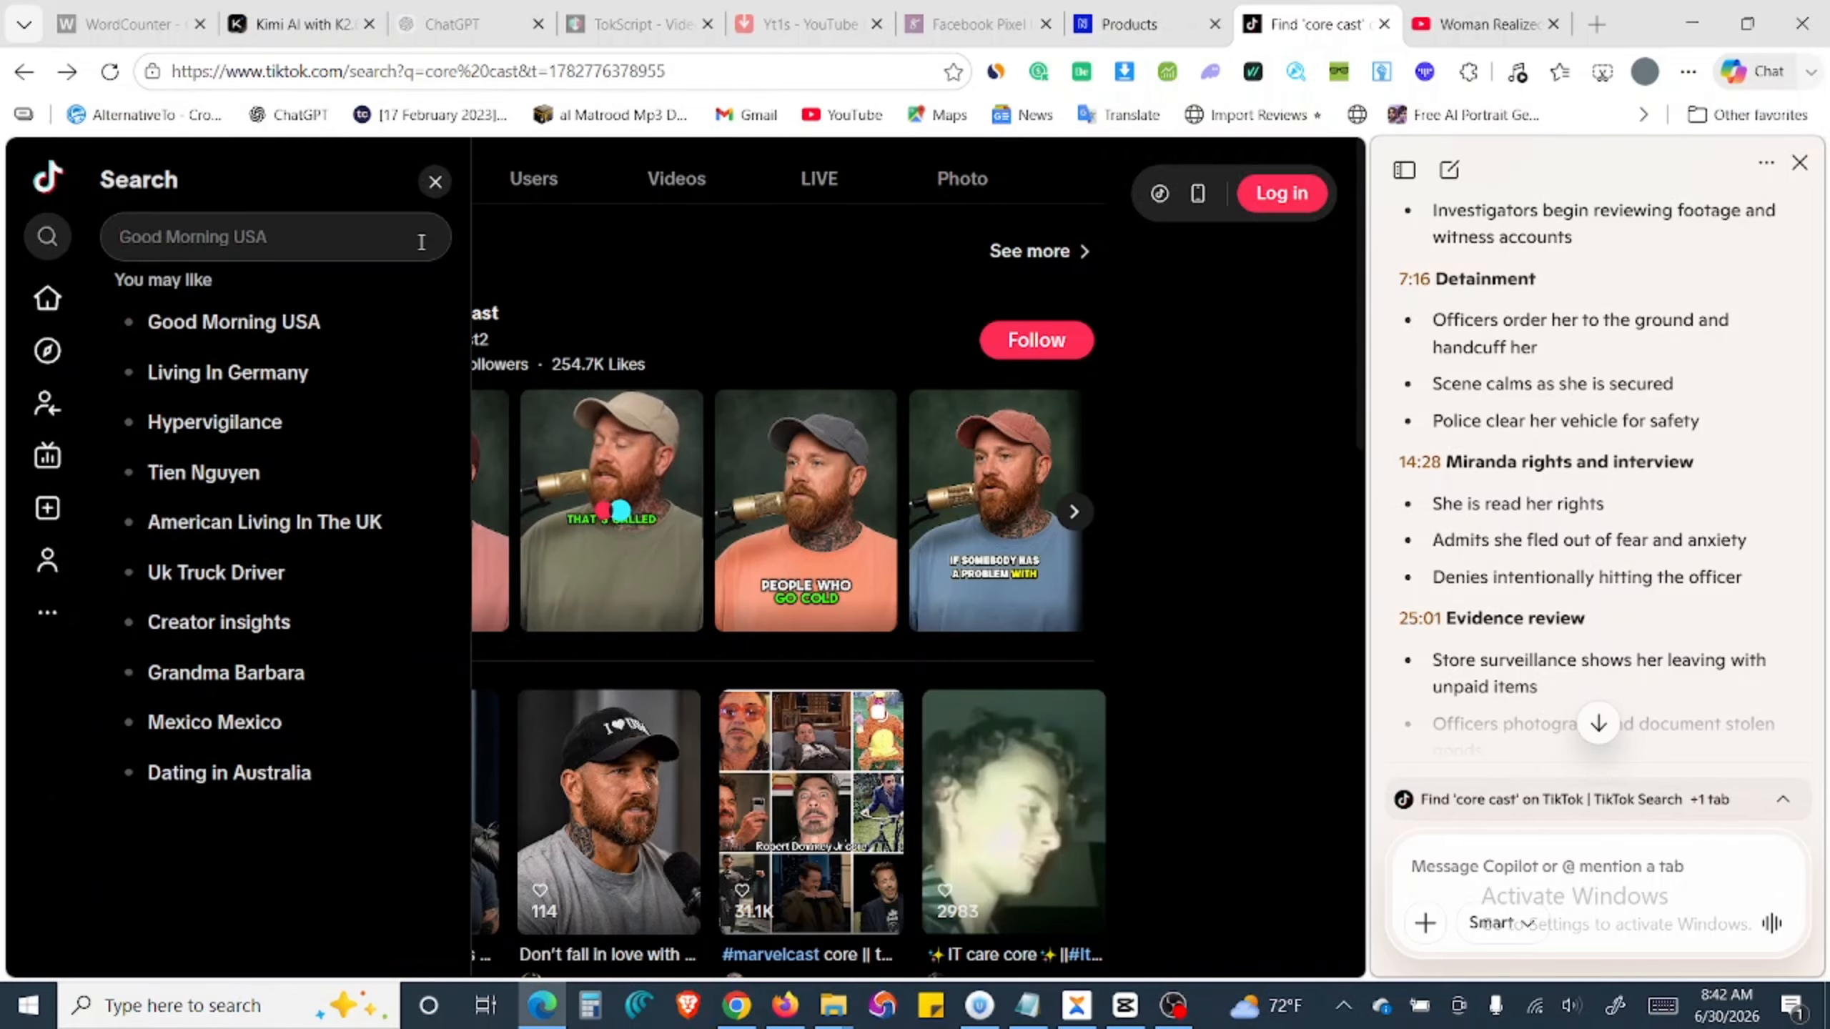
type("llon sports")
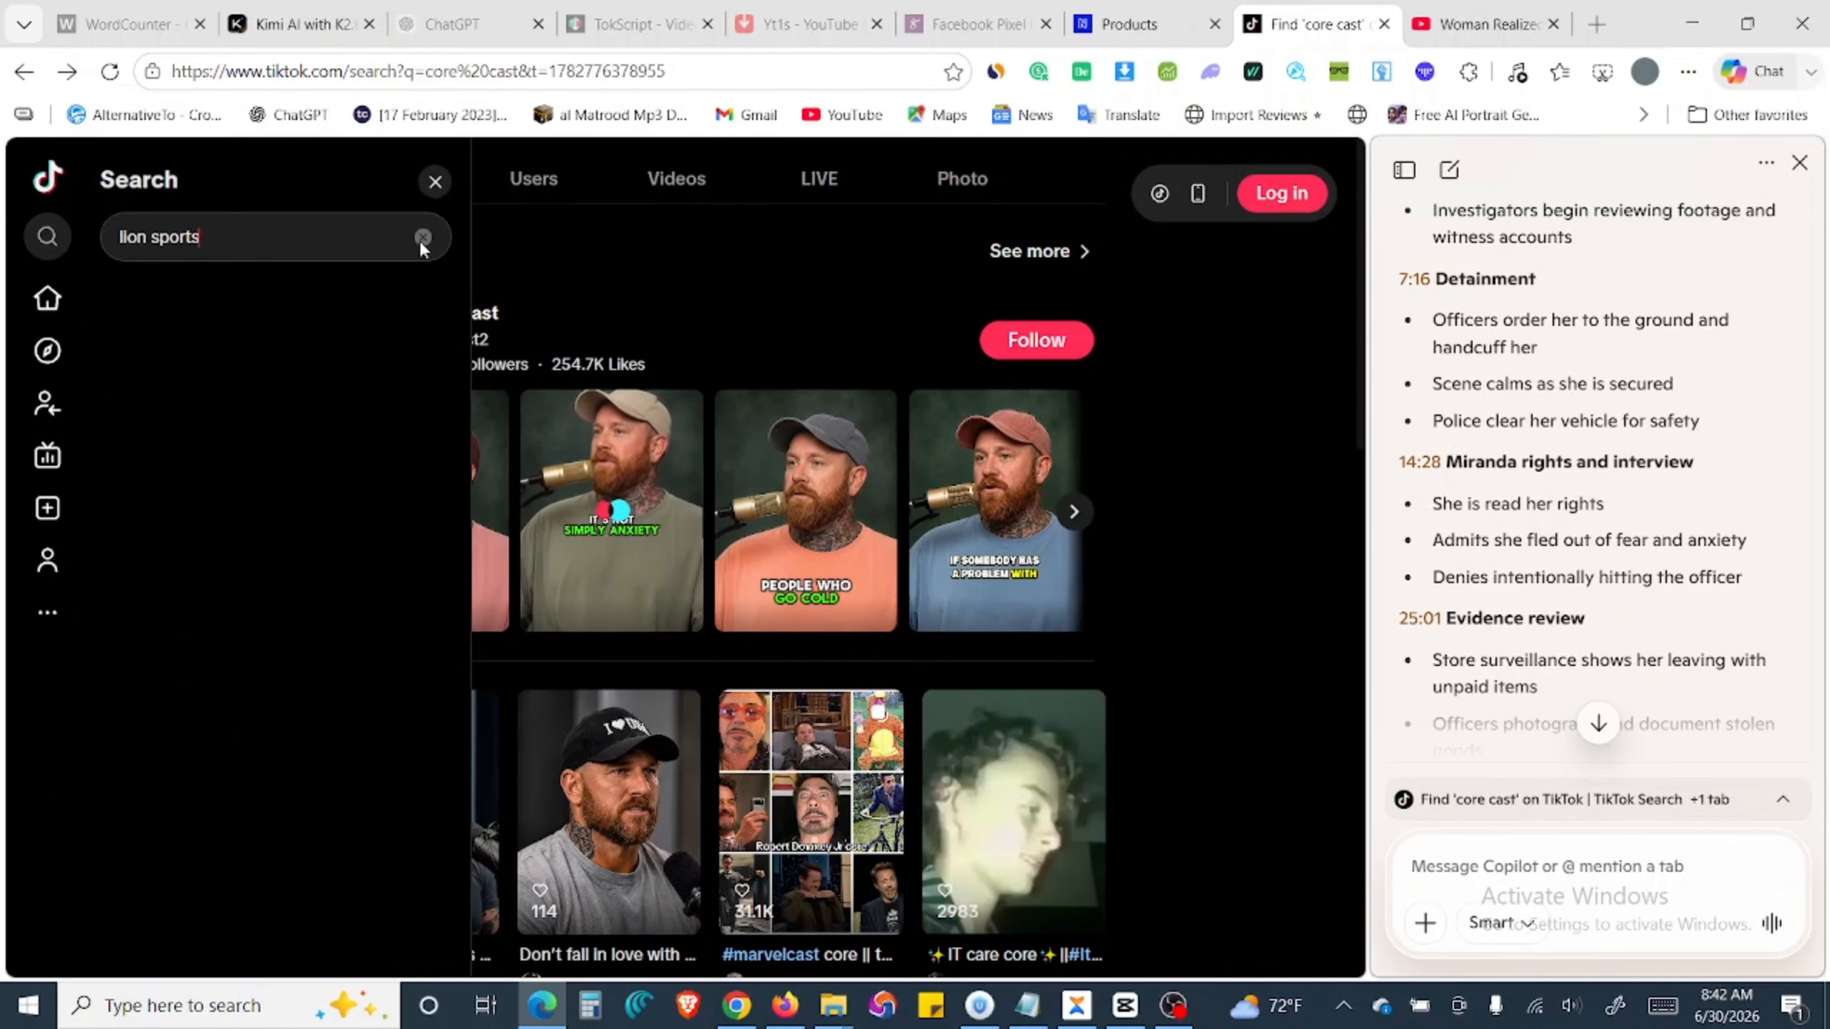
key("Return")
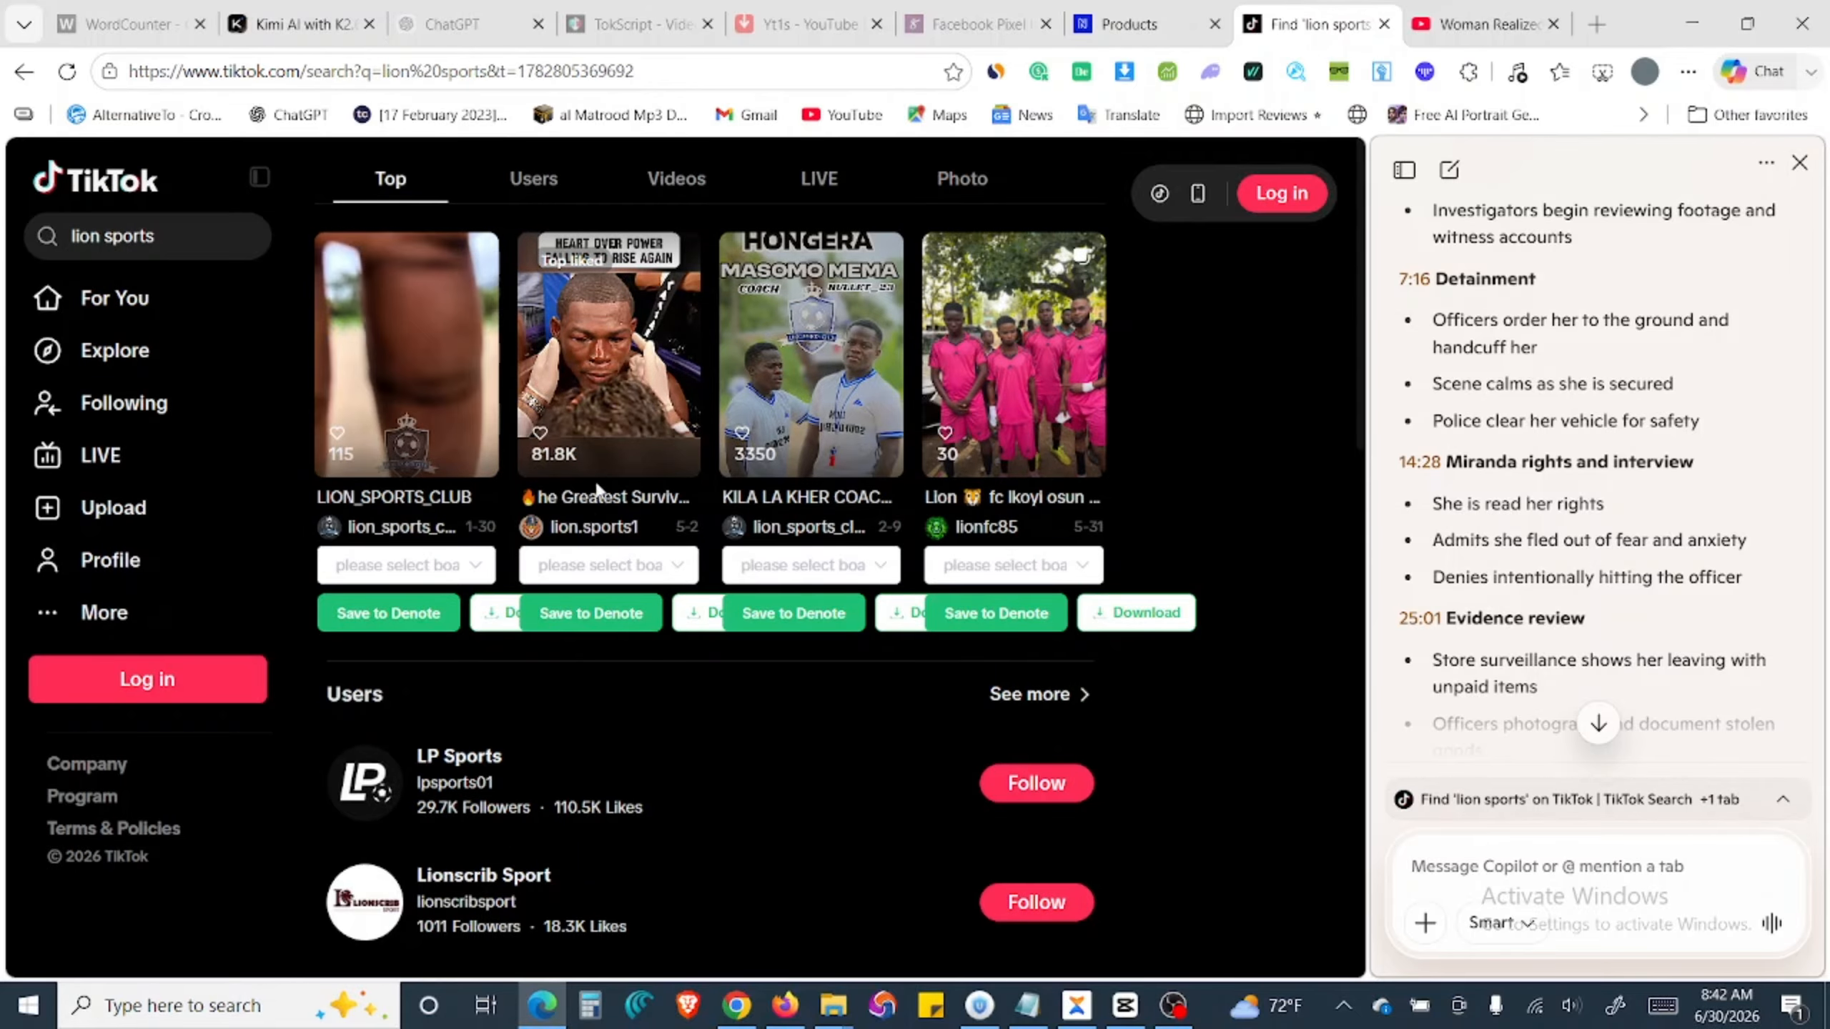
Step: Open the lion.sports1 profile, view its first video and copy that video's link
left_click(580, 528)
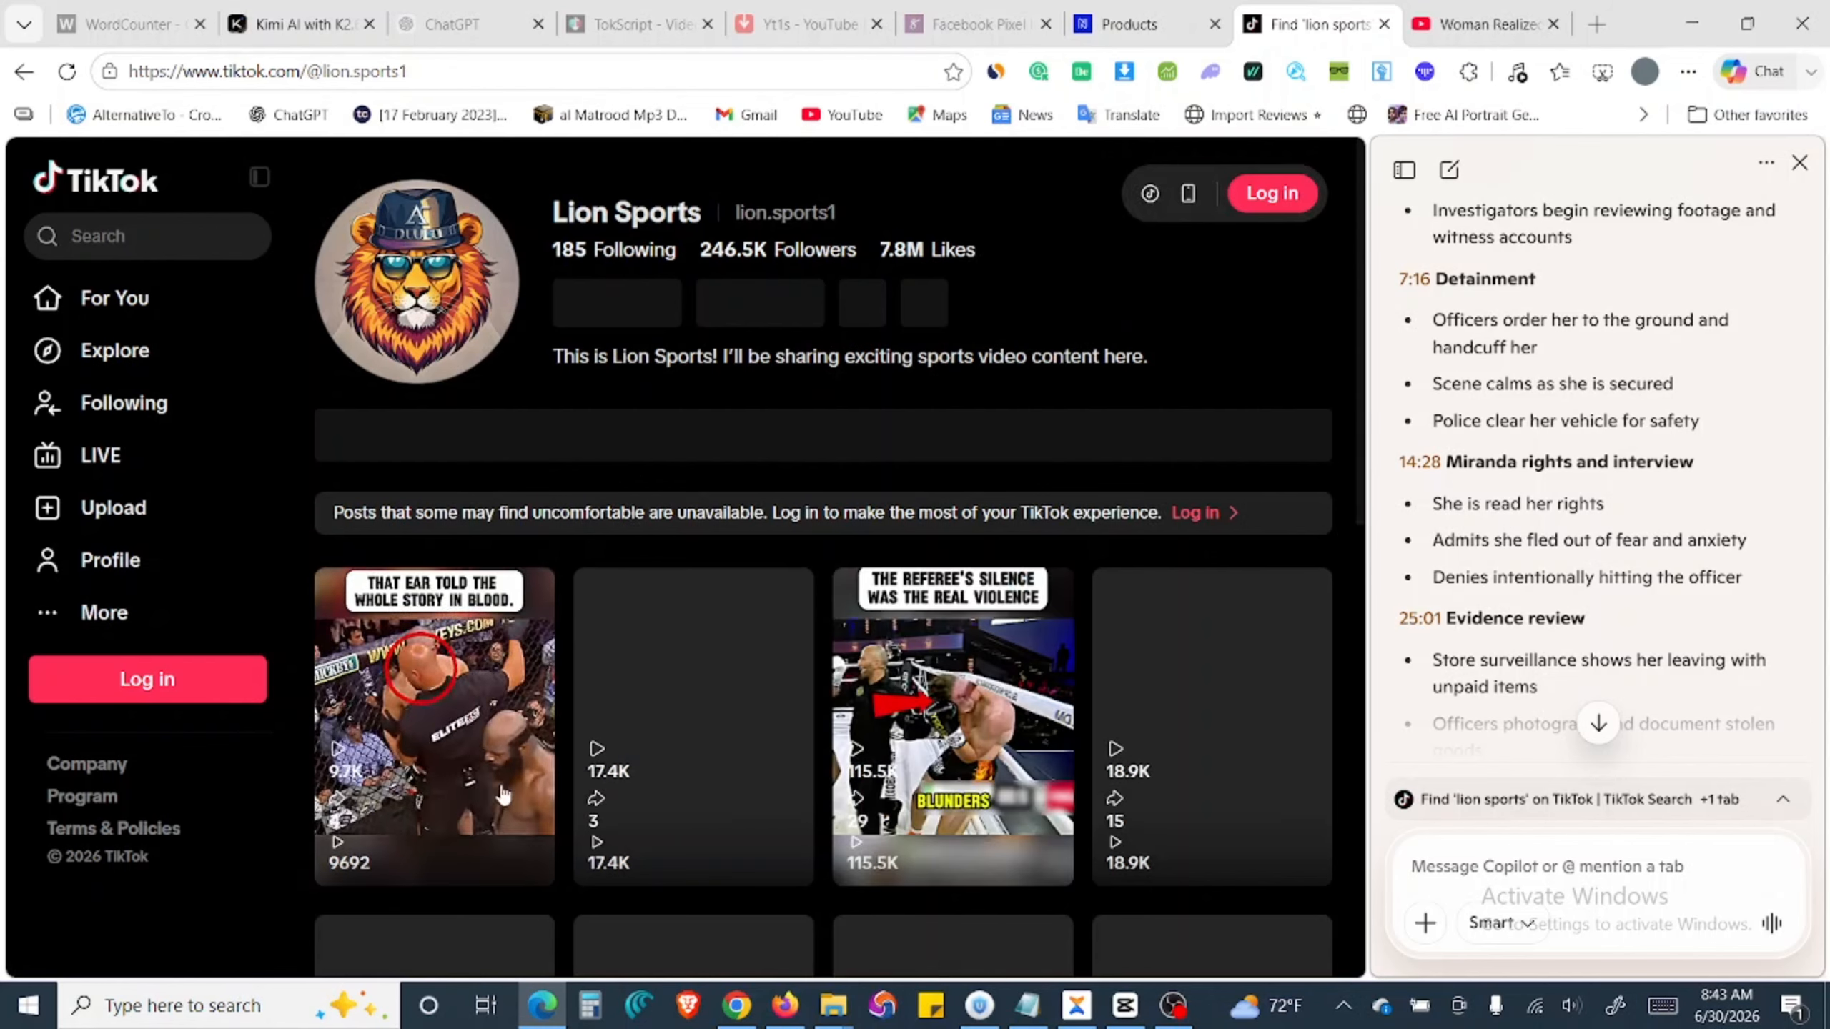
left_click(431, 717)
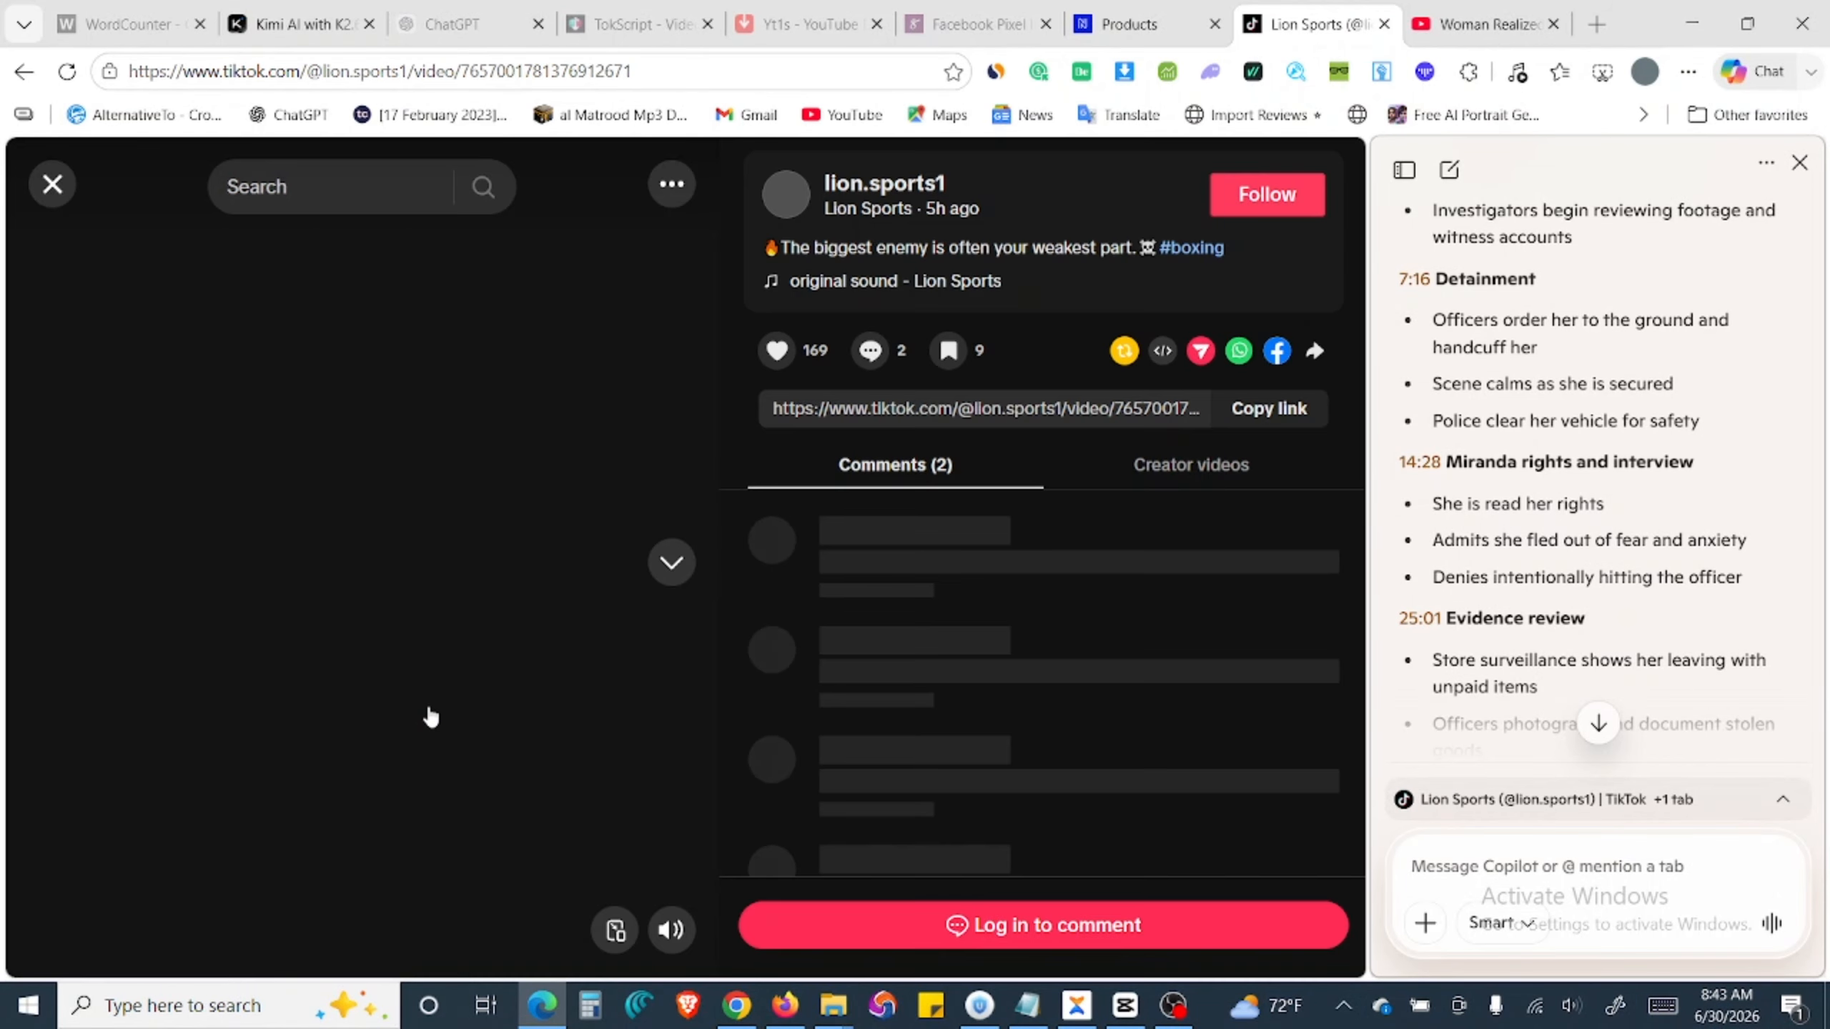
left_click(1273, 409)
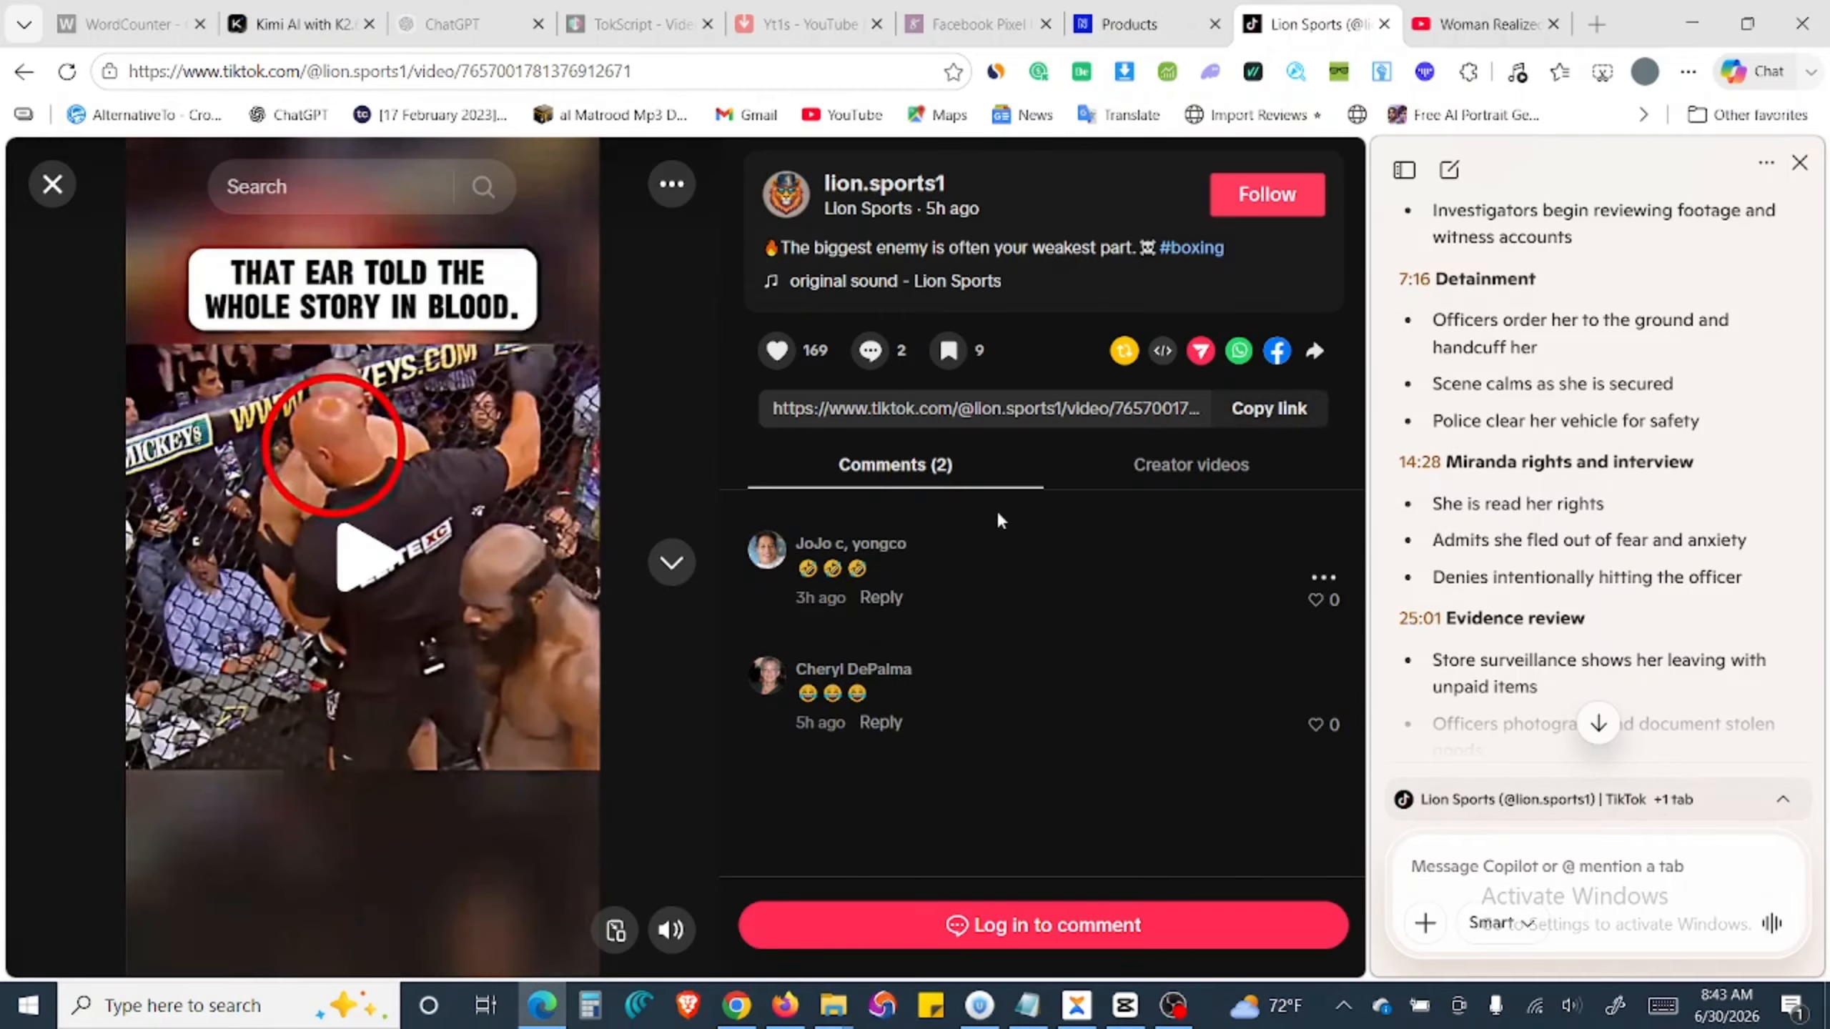
Step: Switch to the open TokScript page and generate a transcript from the copied TikTok video link
left_click(624, 27)
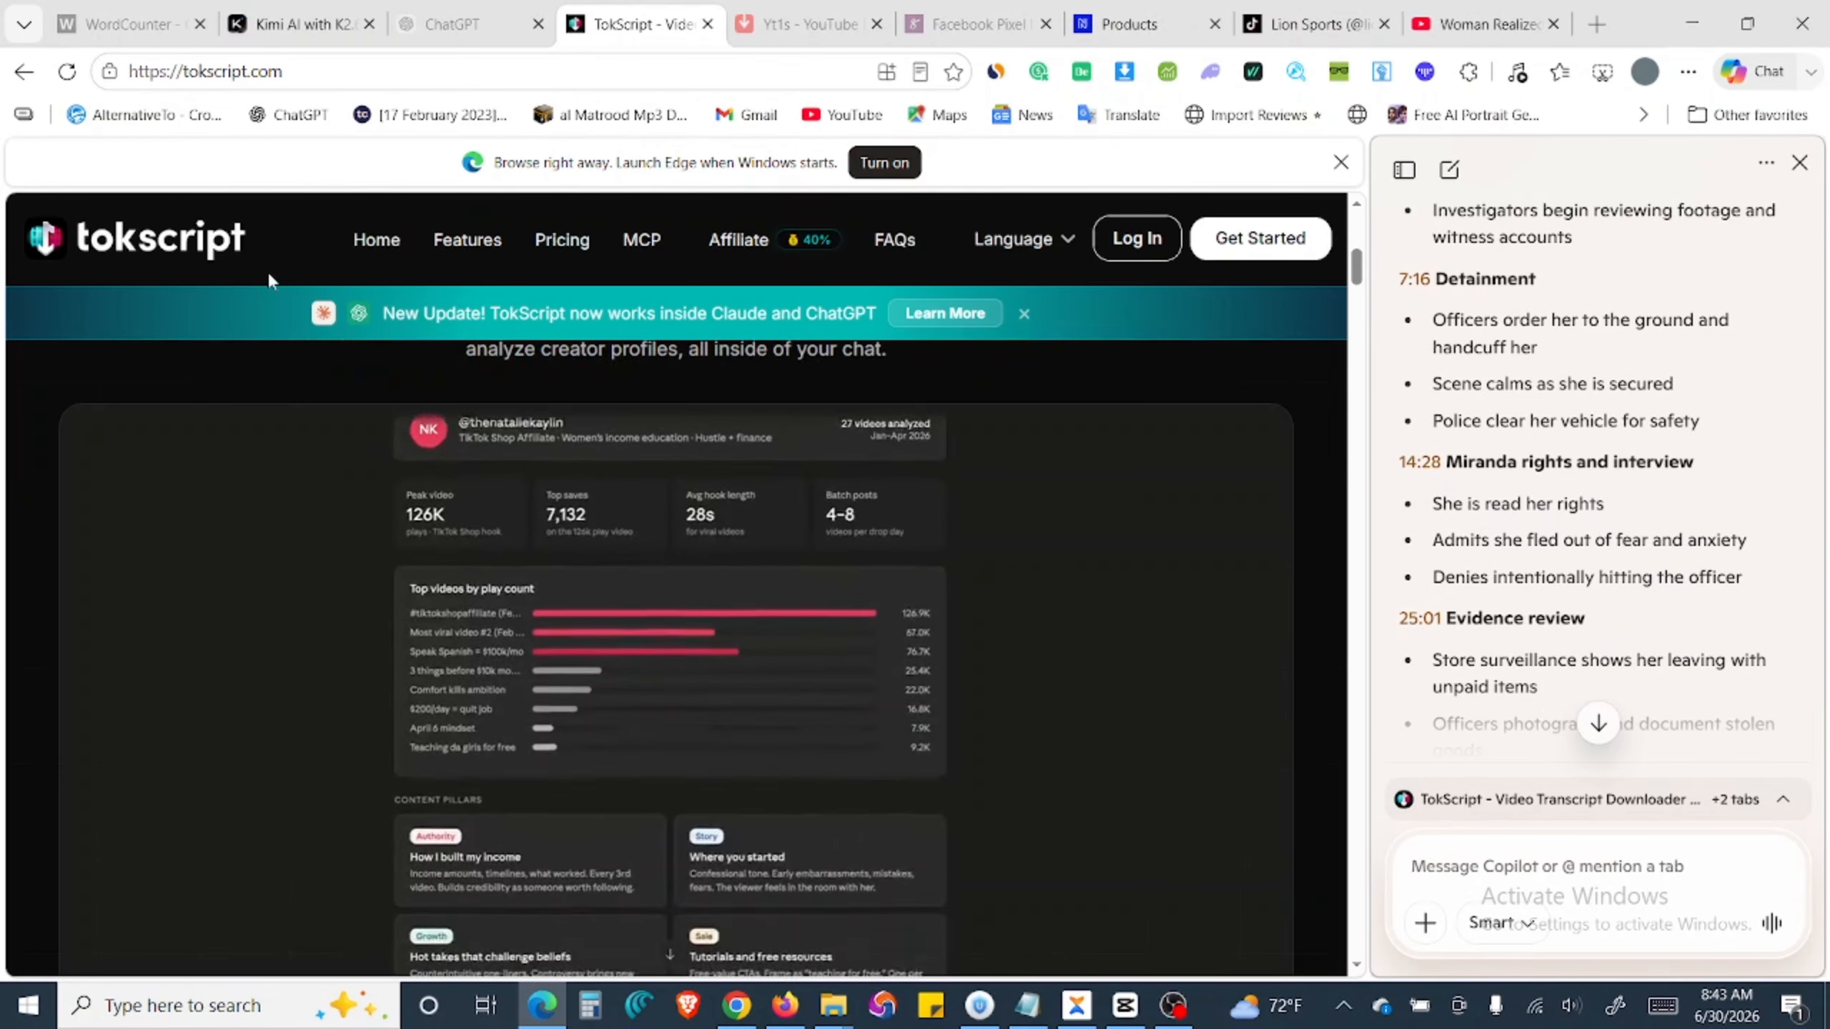
left_click(167, 249)
scroll(893, 532, "down", 6)
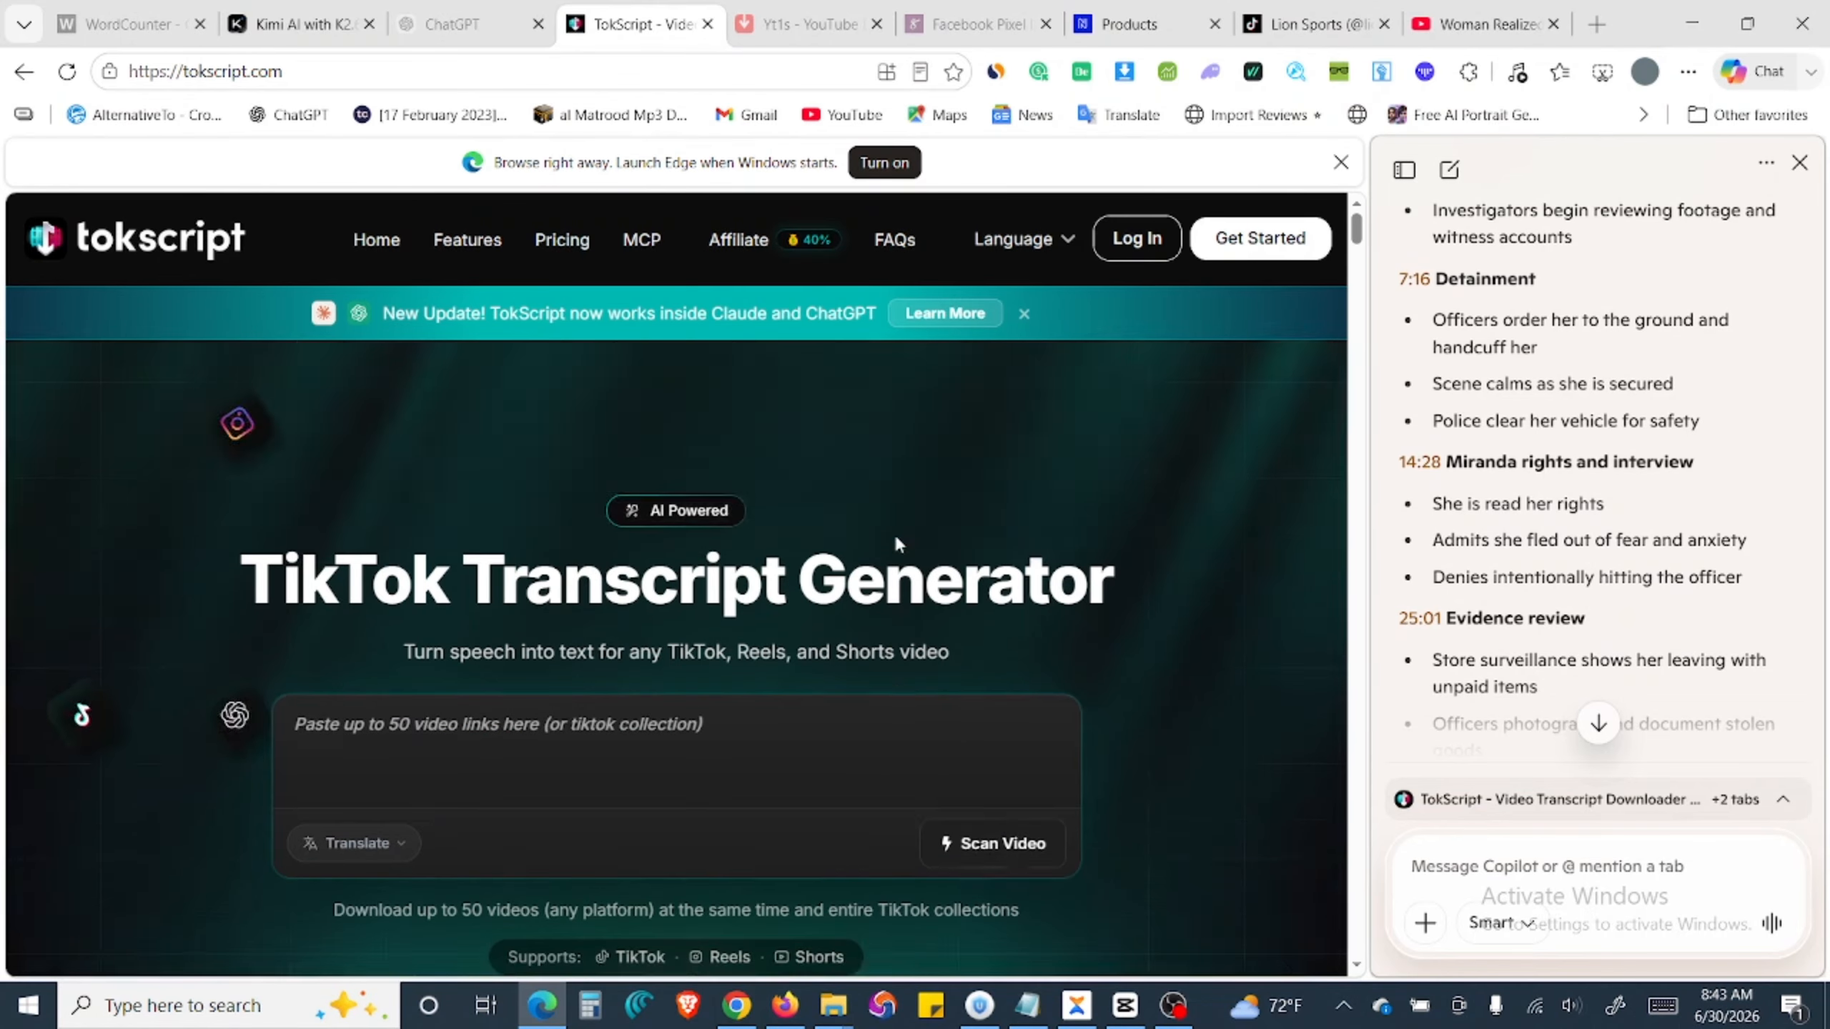
scroll(895, 542, "down", 2)
left_click(580, 575)
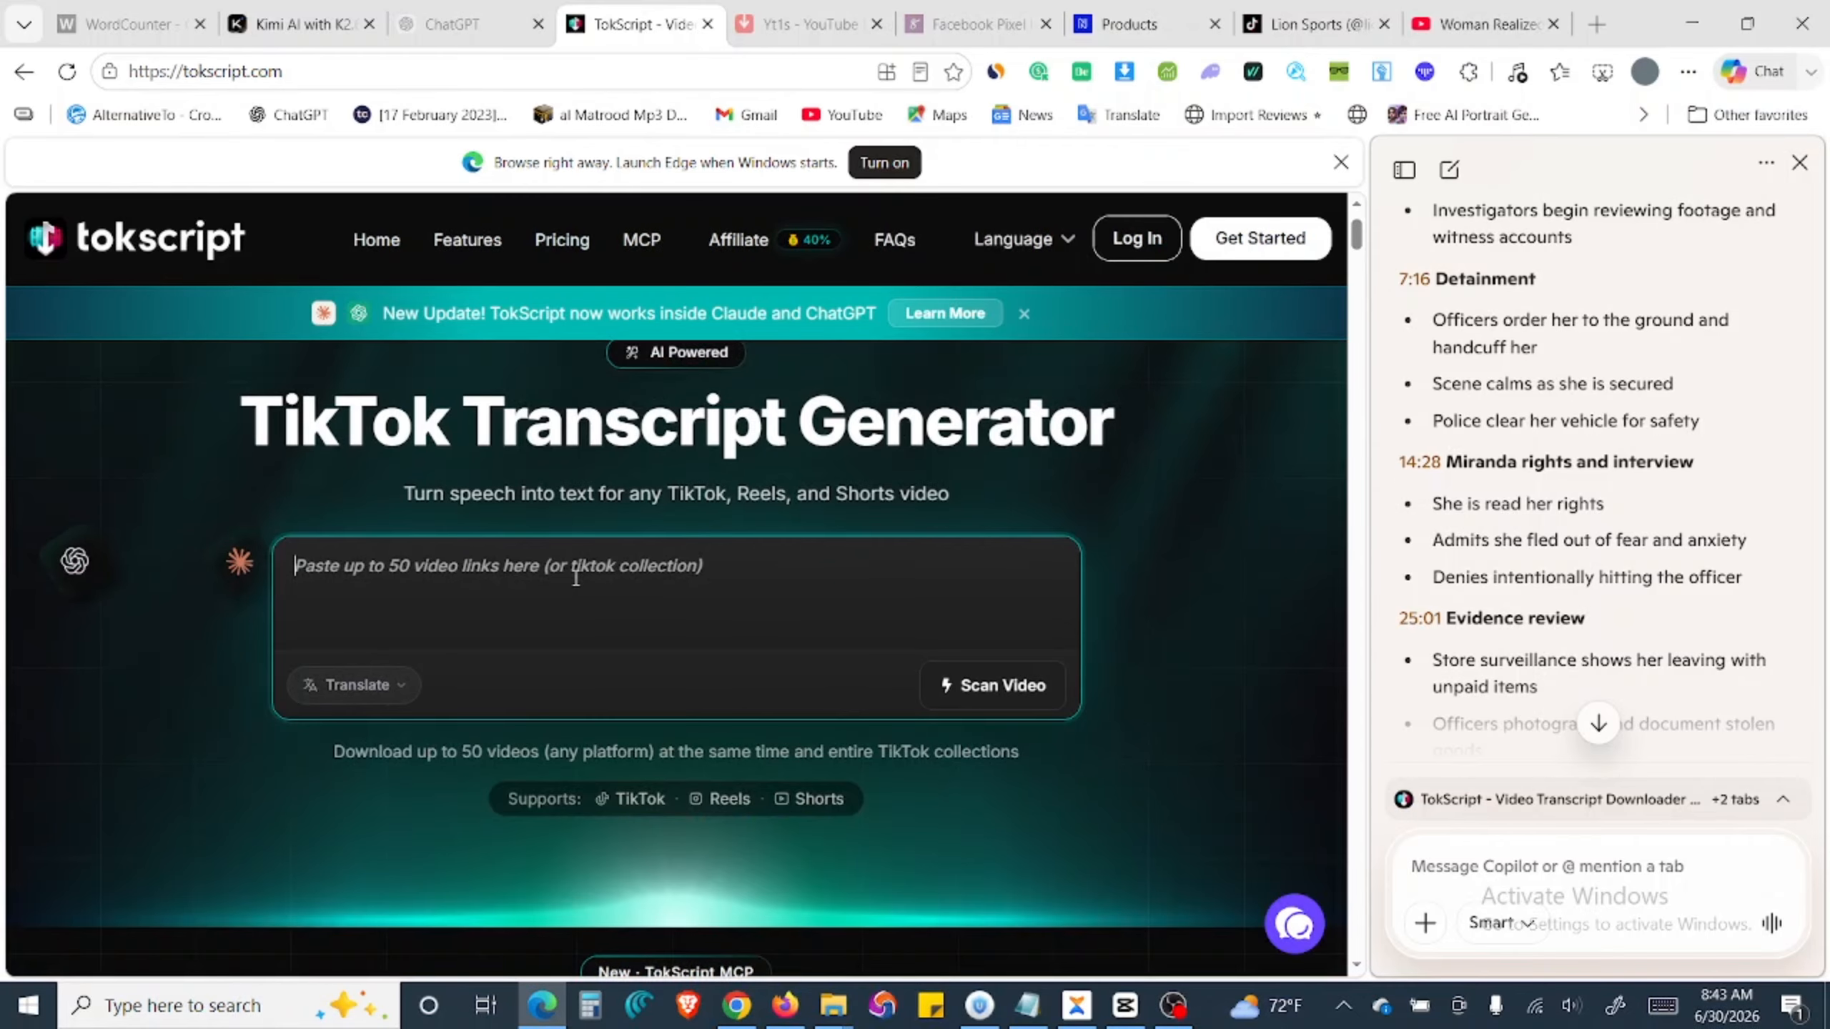
key("ctrl+v")
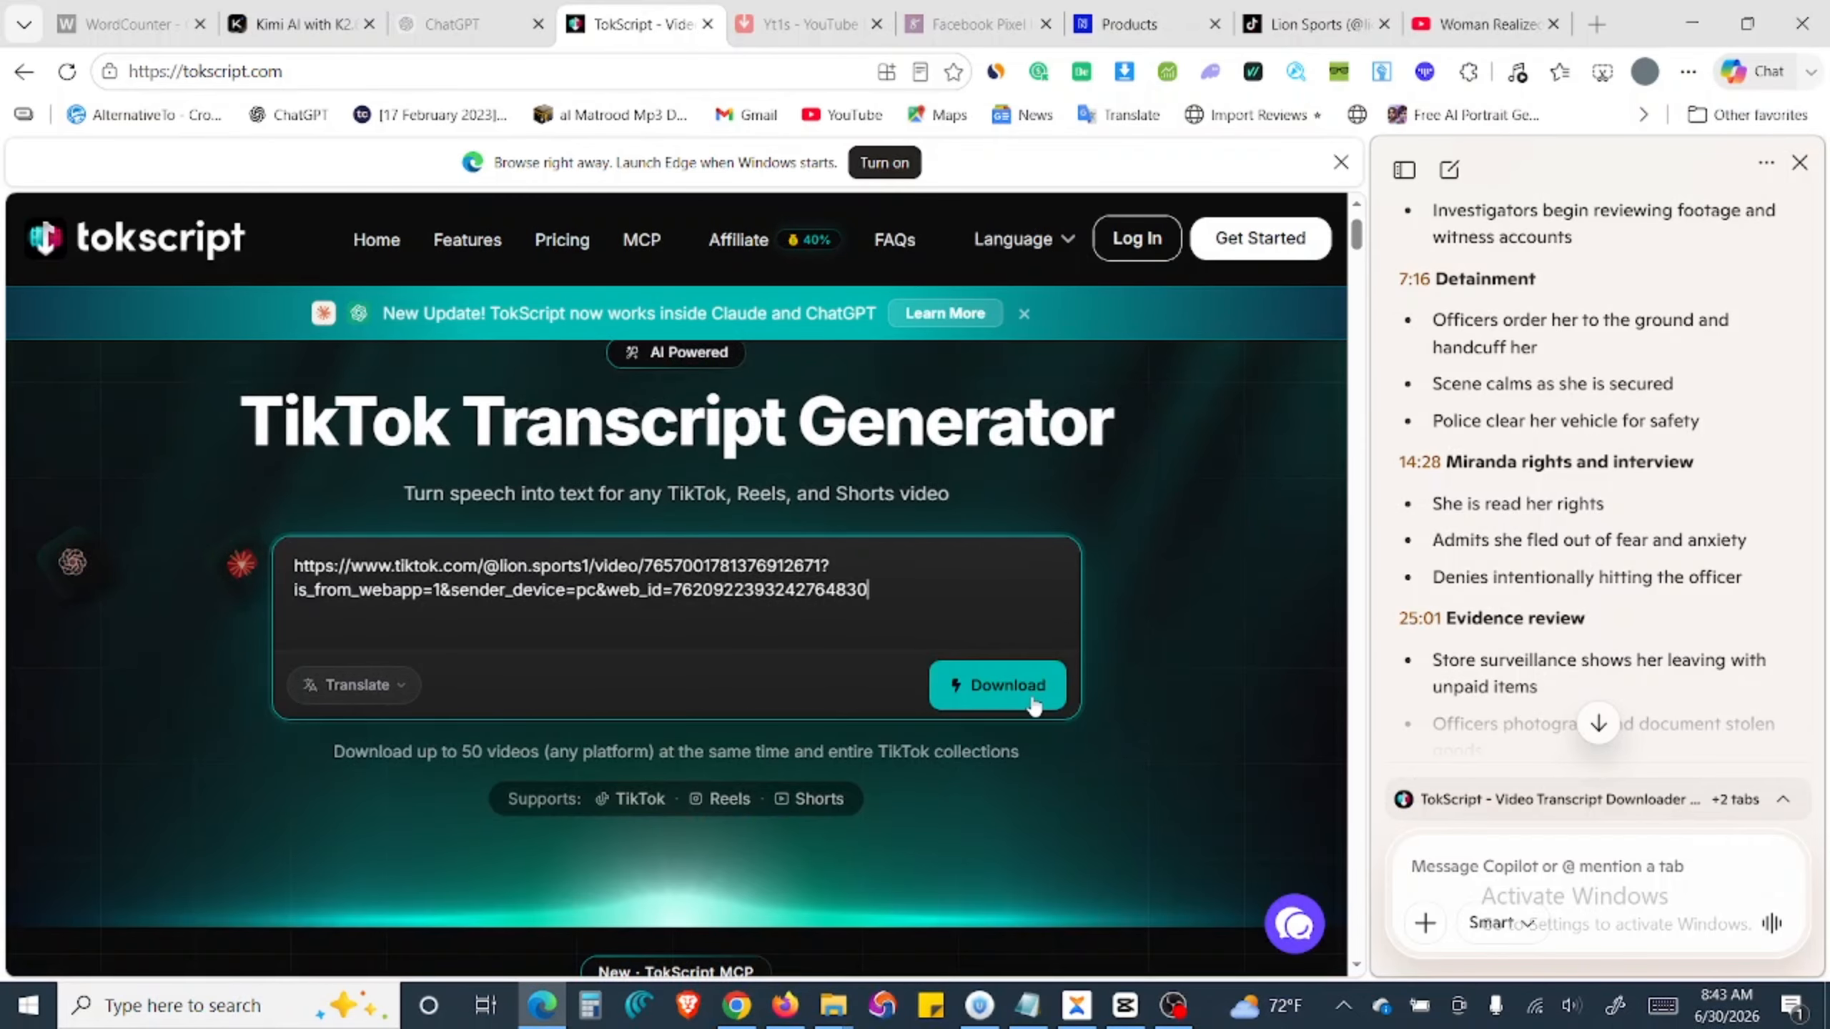
left_click(1006, 686)
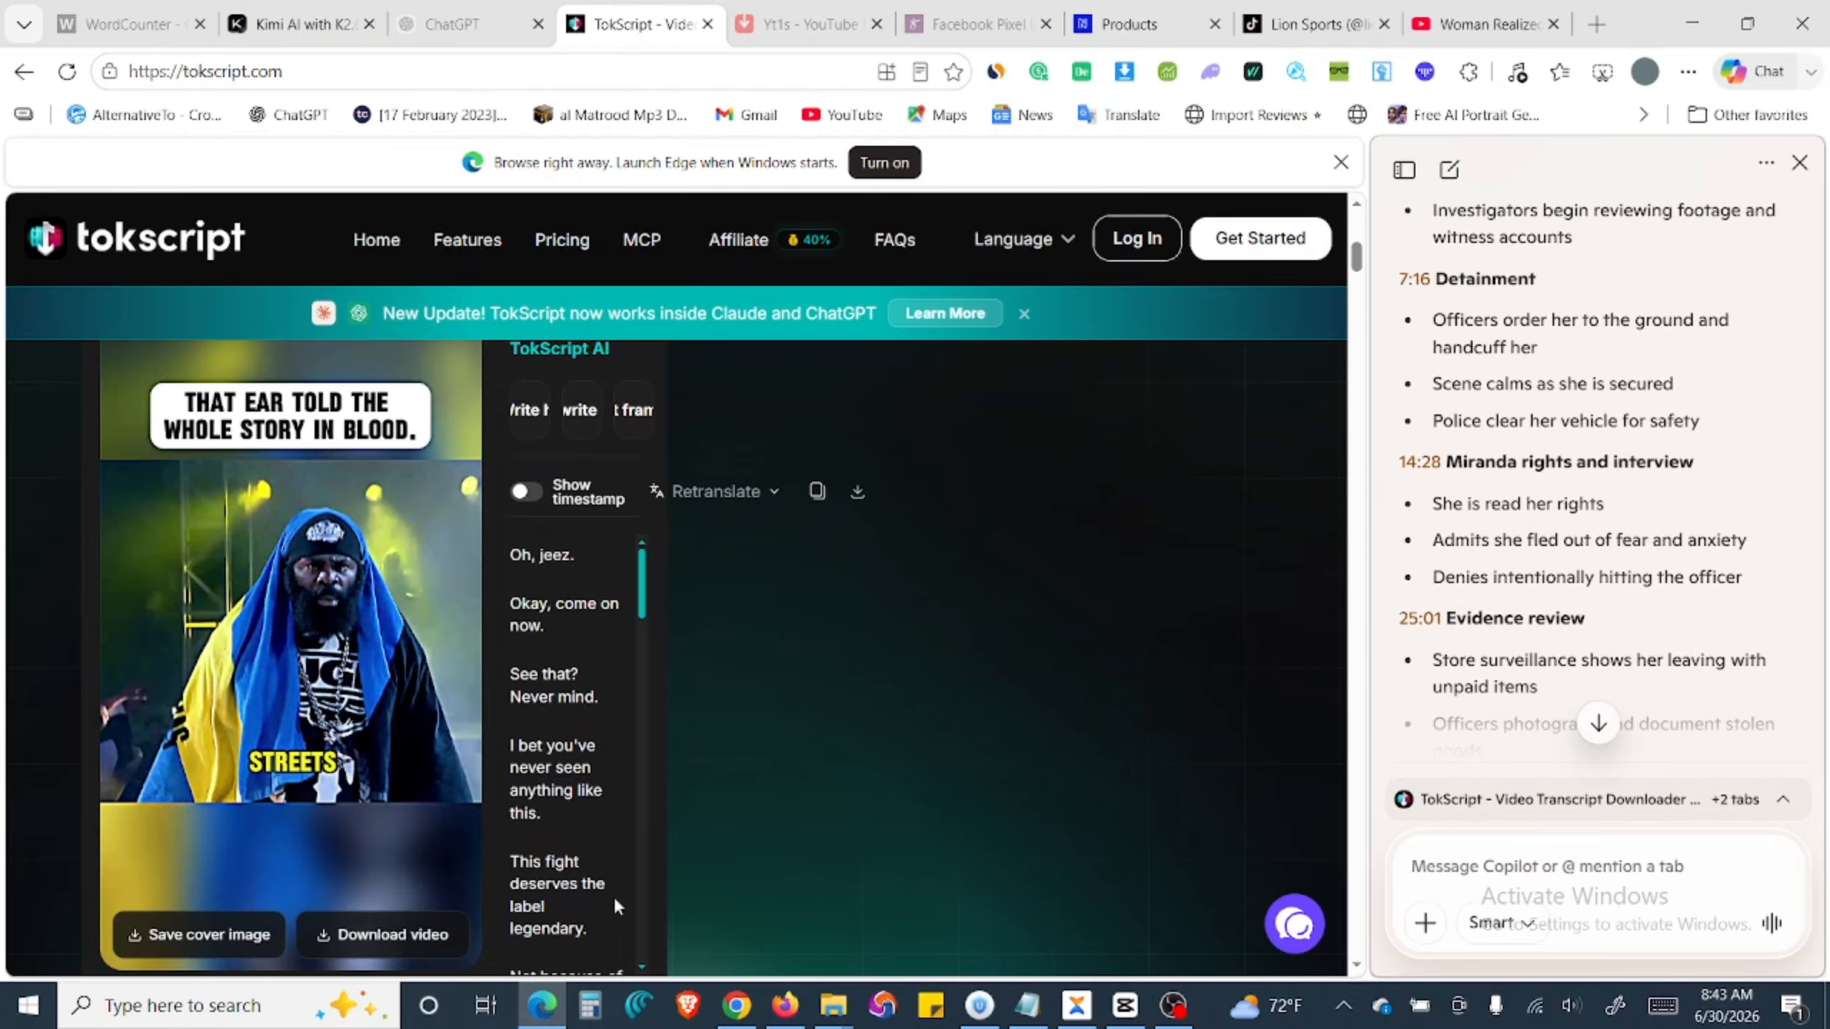
Step: Review the generated TikTok transcript, copy it, and return to the open YouTube video
scroll(569, 623, "down", 5)
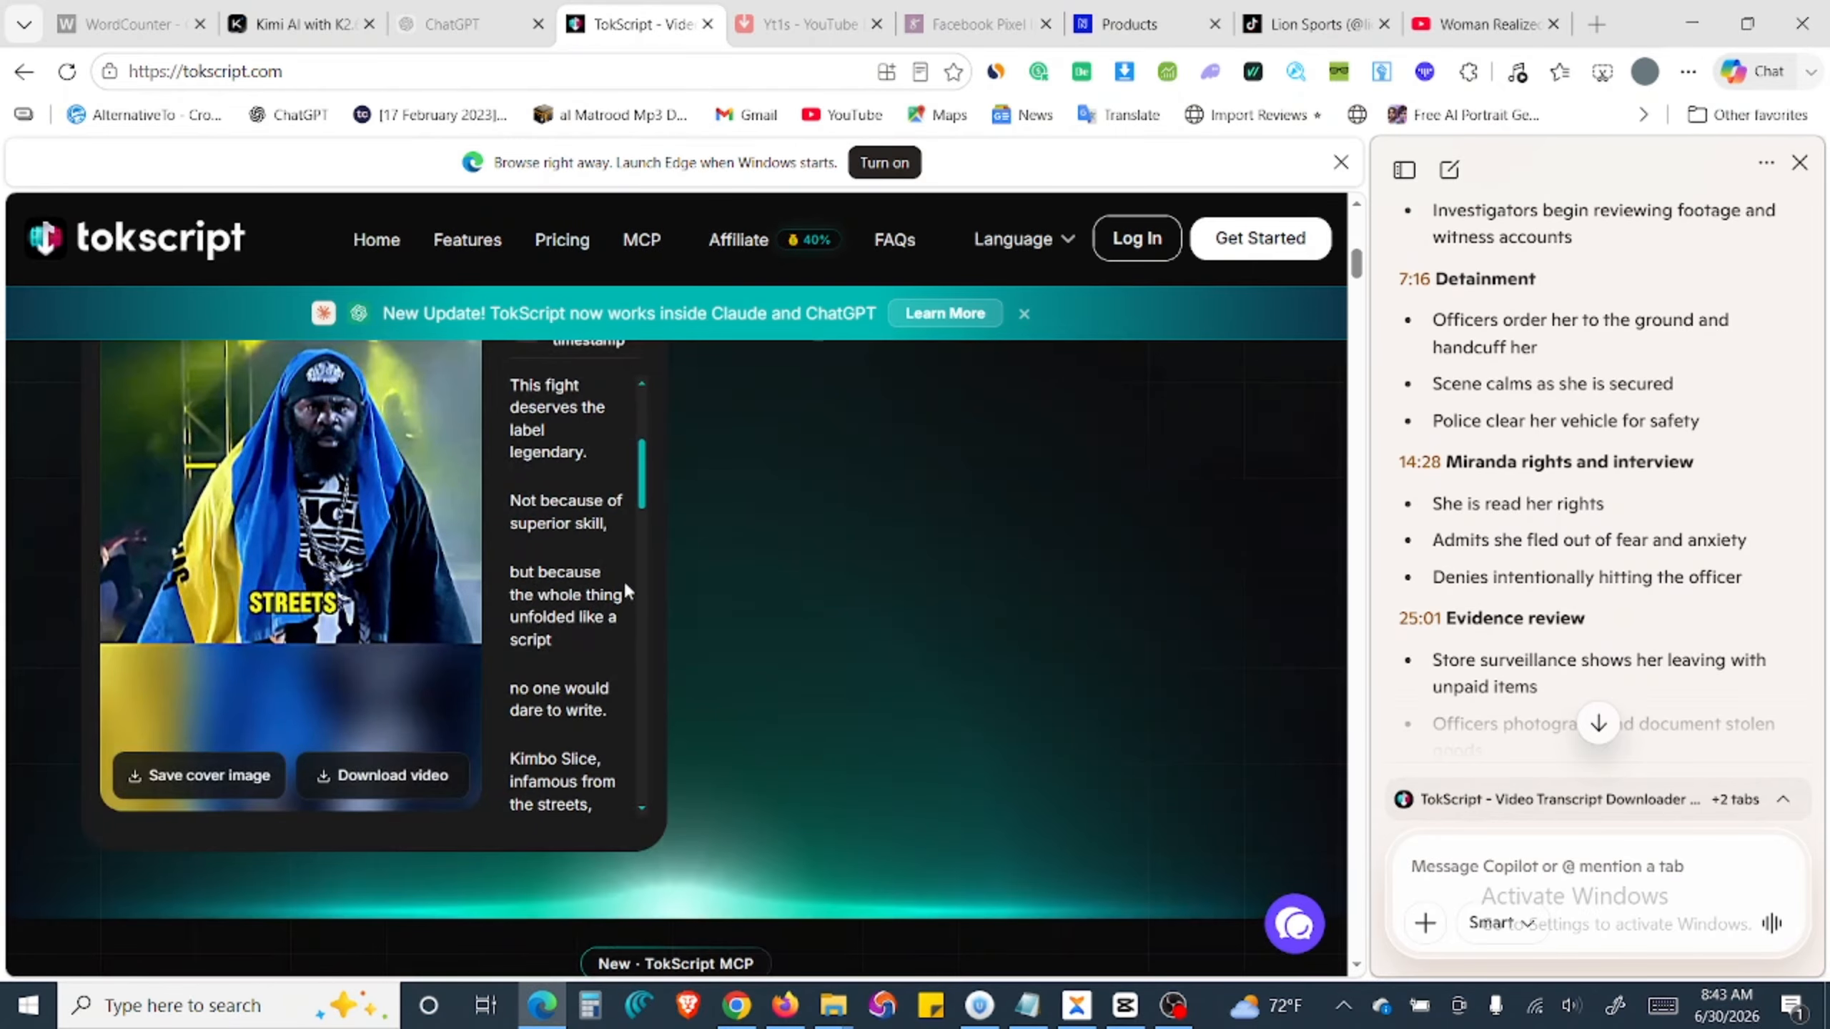
scroll(929, 924, "up", 5)
scroll(809, 695, "down", 4)
left_click(817, 651)
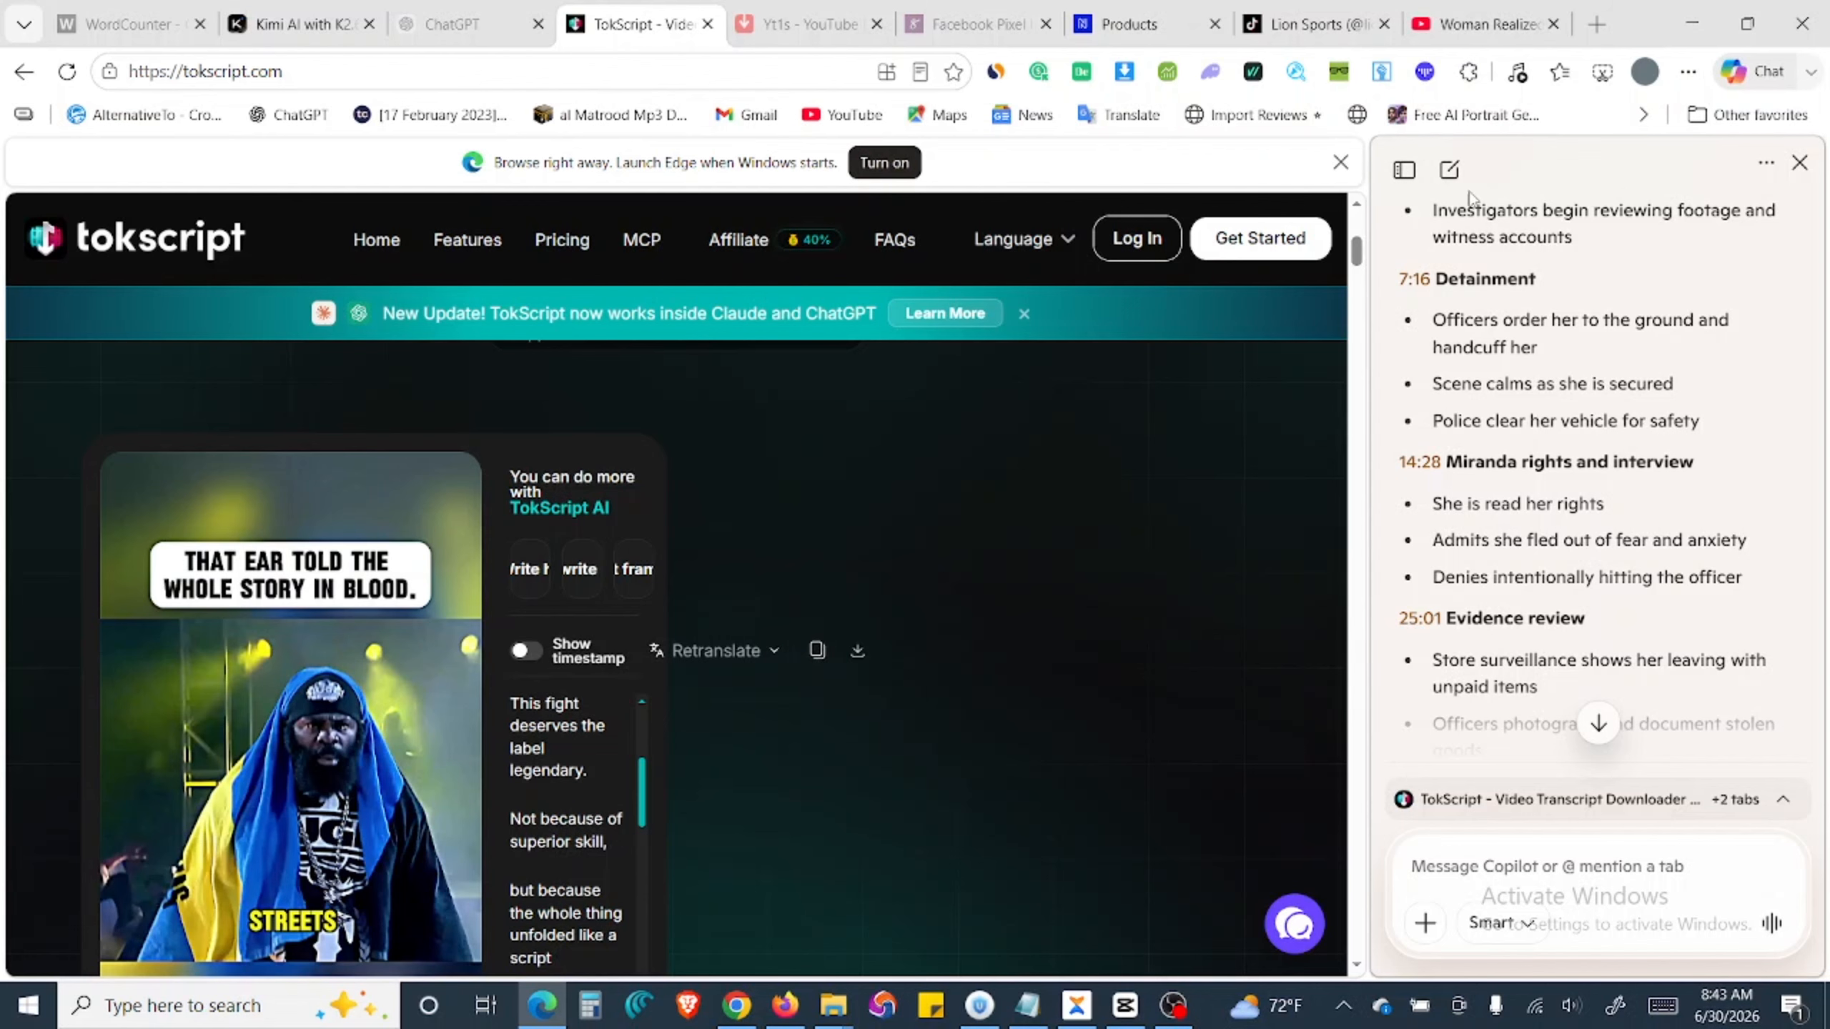
left_click(1500, 20)
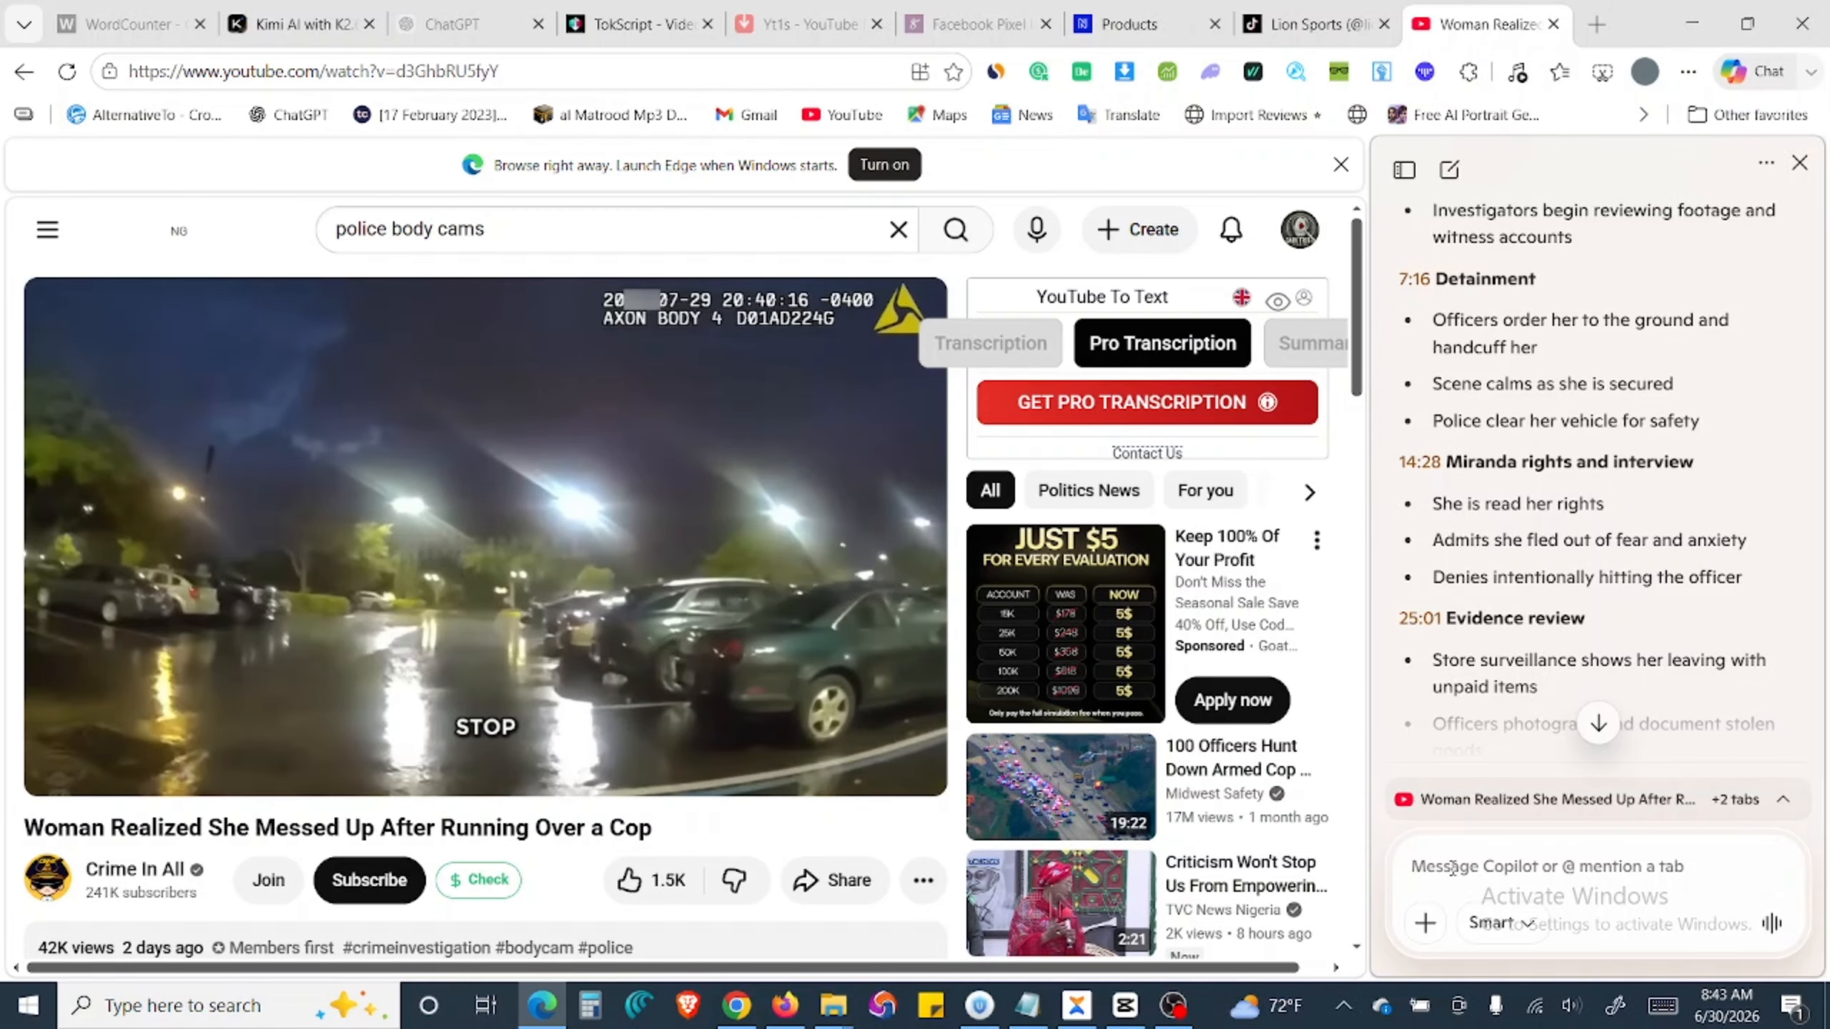
type("i want you to make commentary based on this")
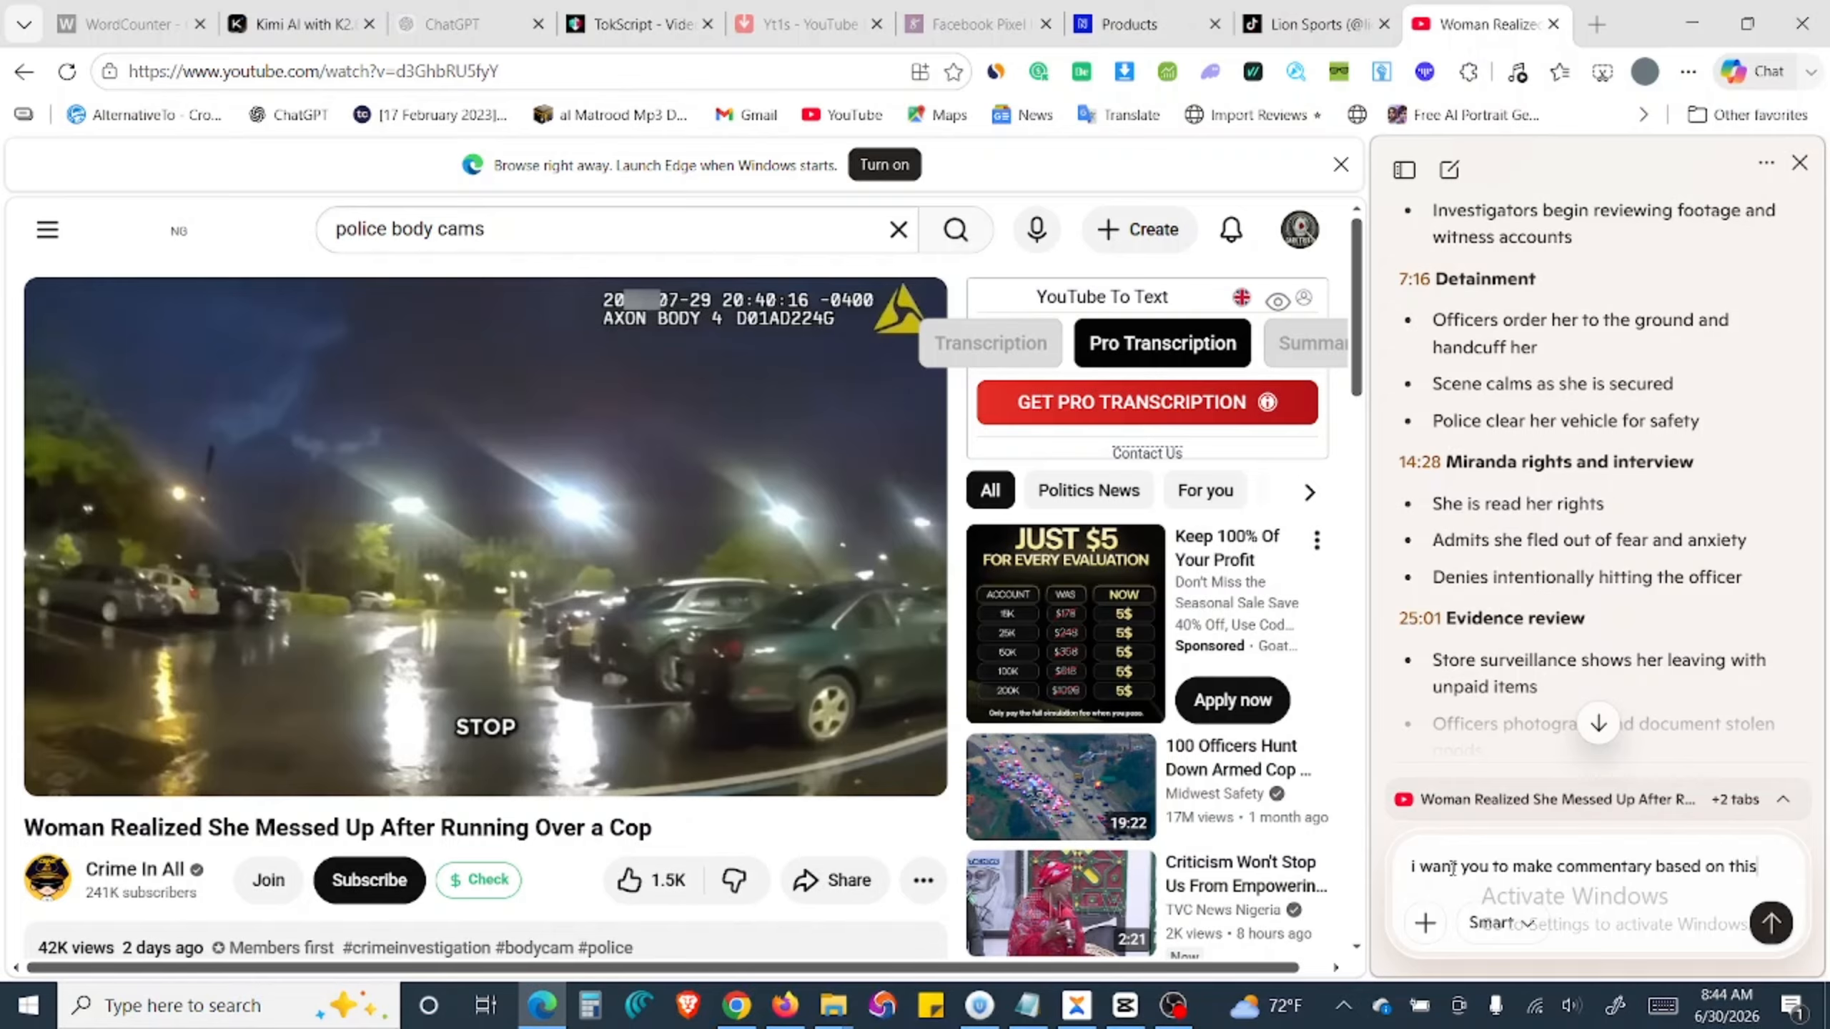
type("c")
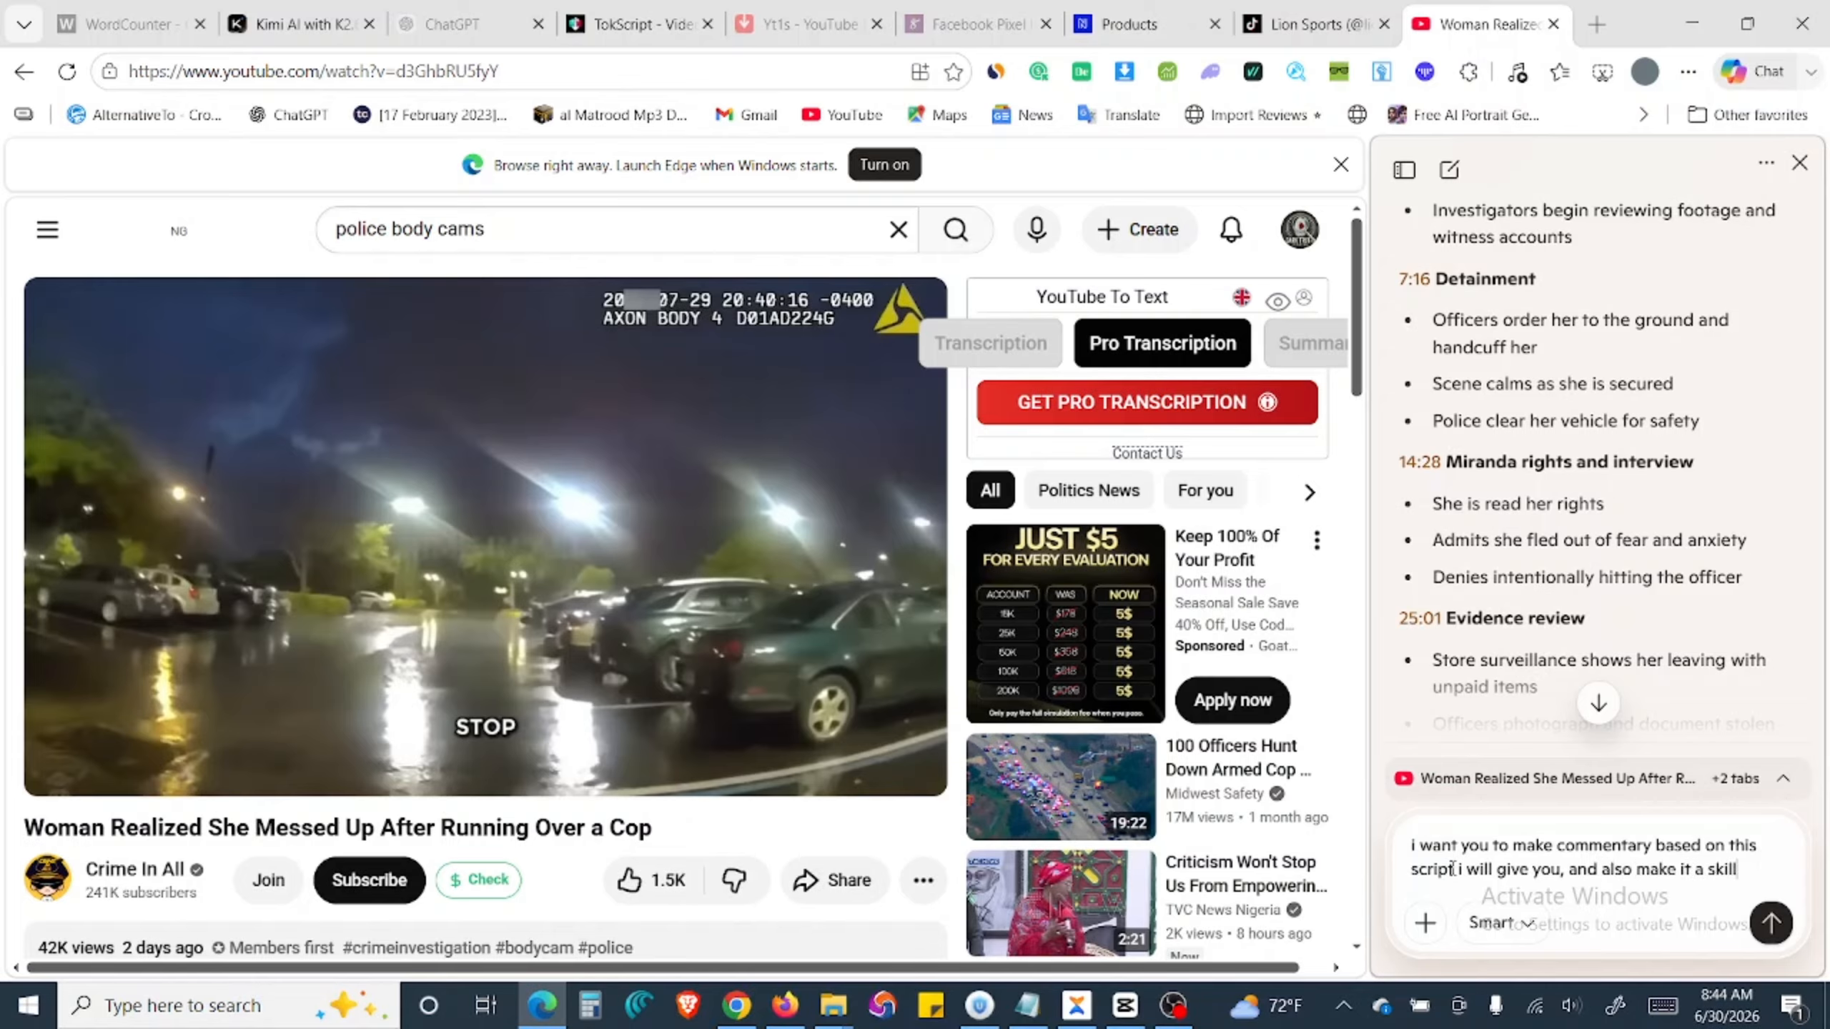
type("future projects:")
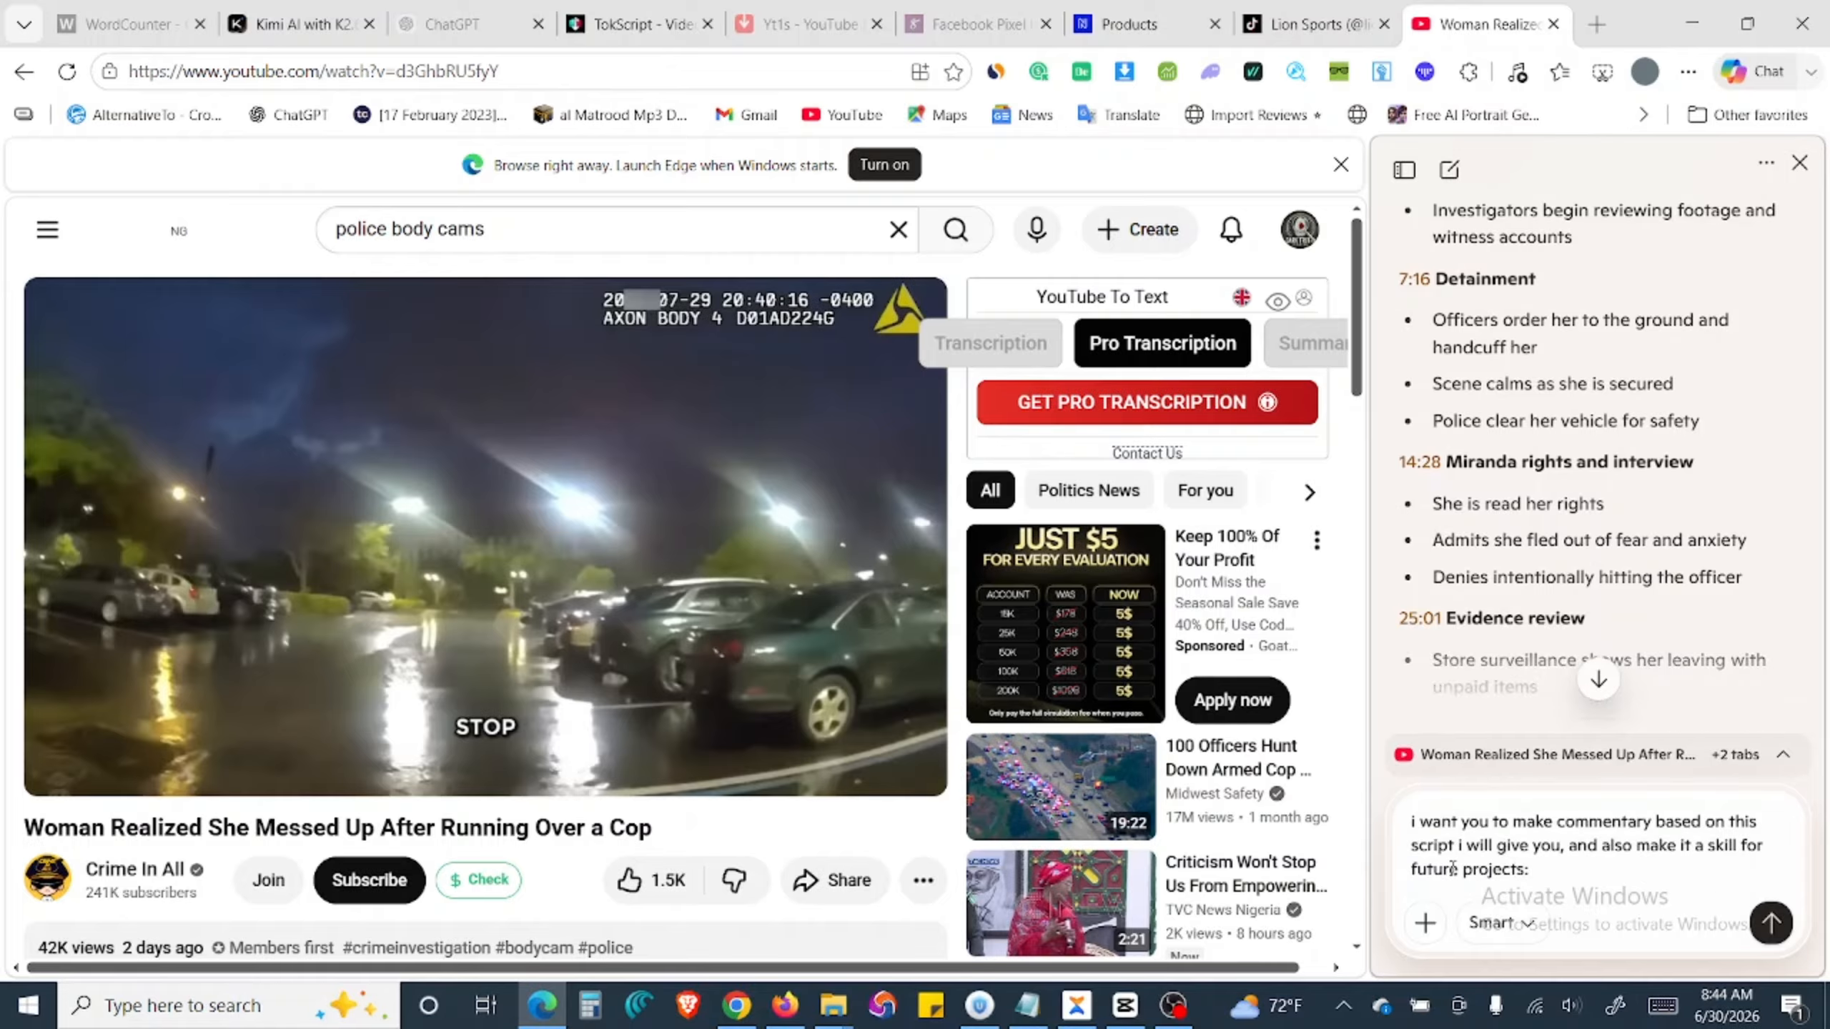
key("ctrl+v")
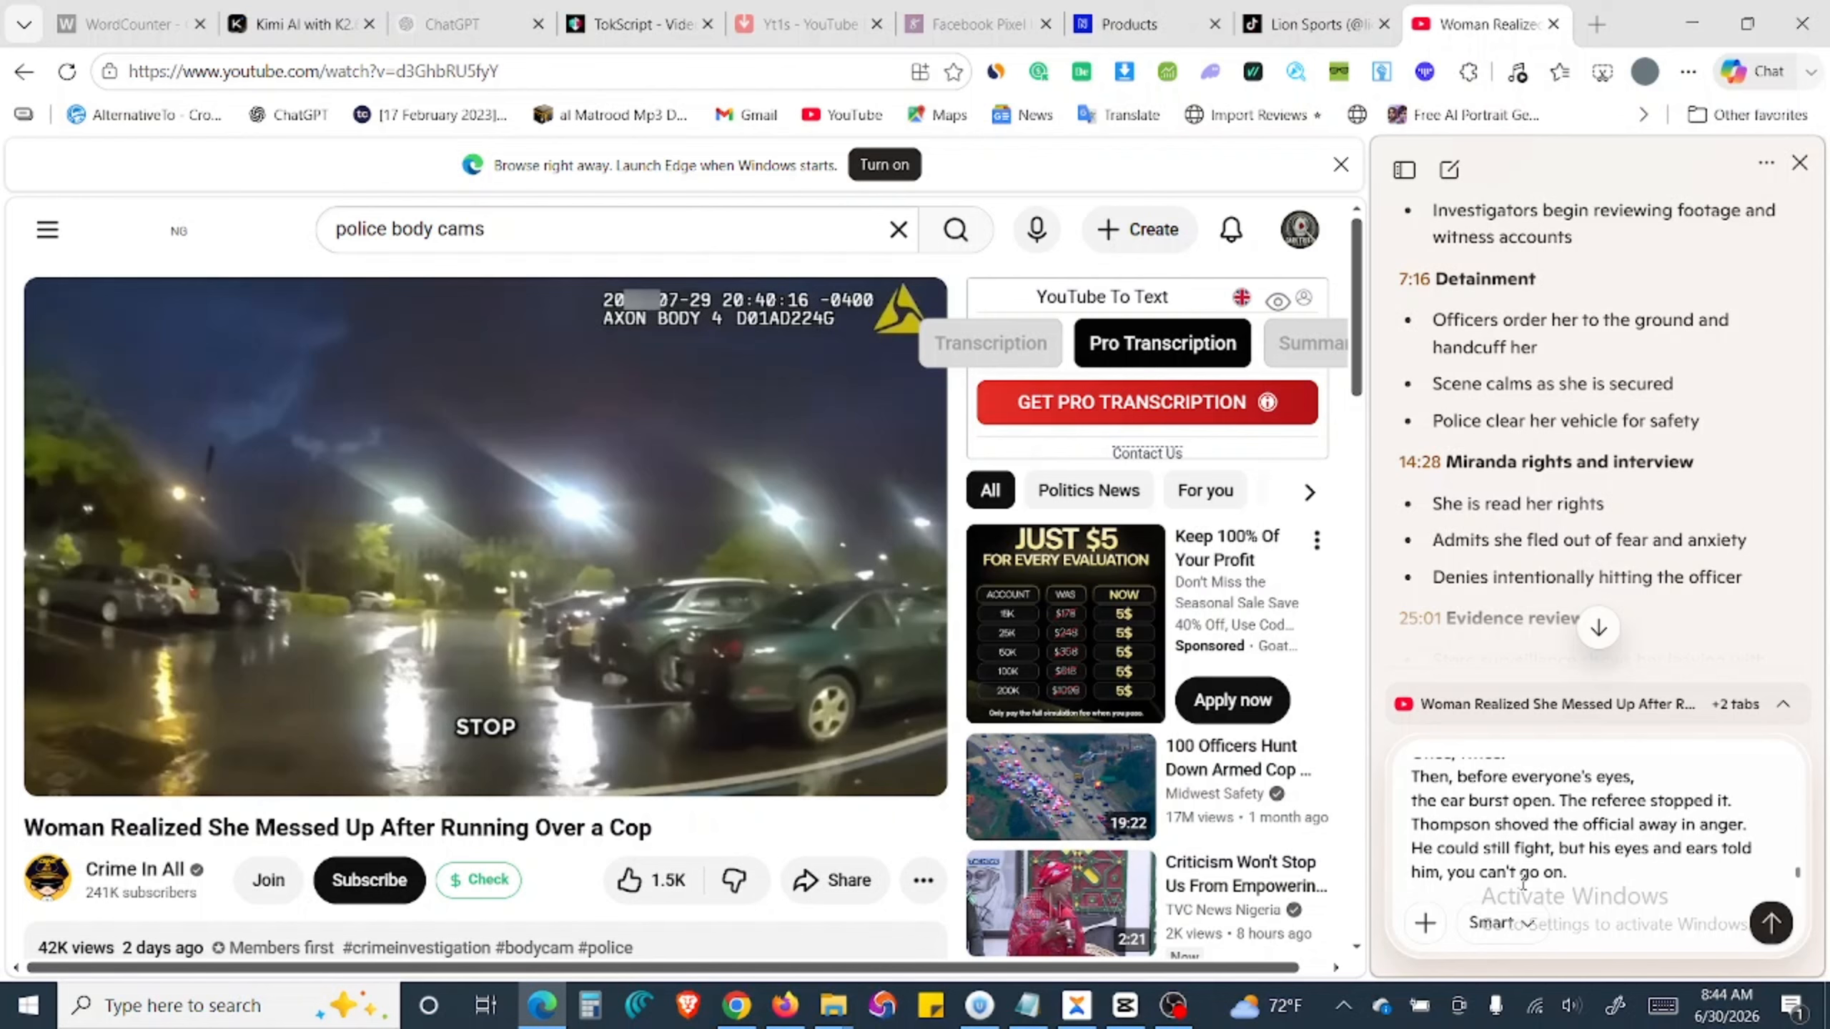
scroll(1513, 827, "up", 3)
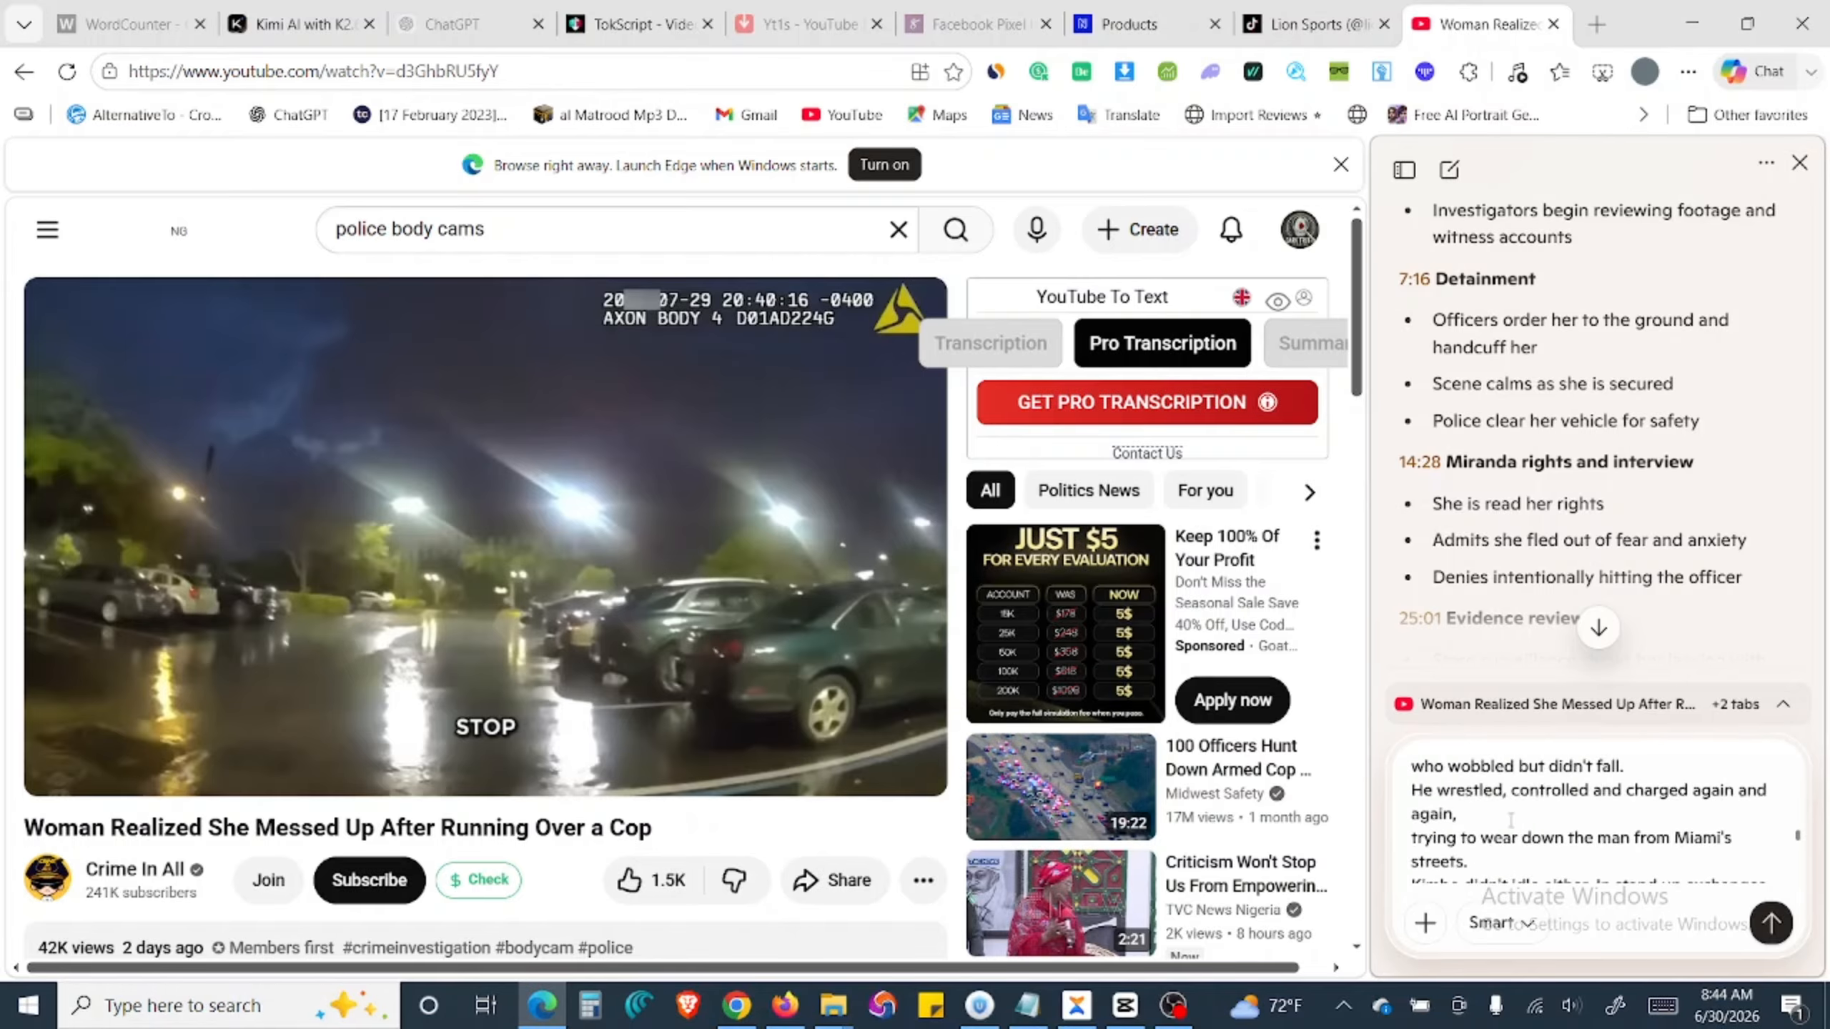
scroll(1512, 822, "down", 3)
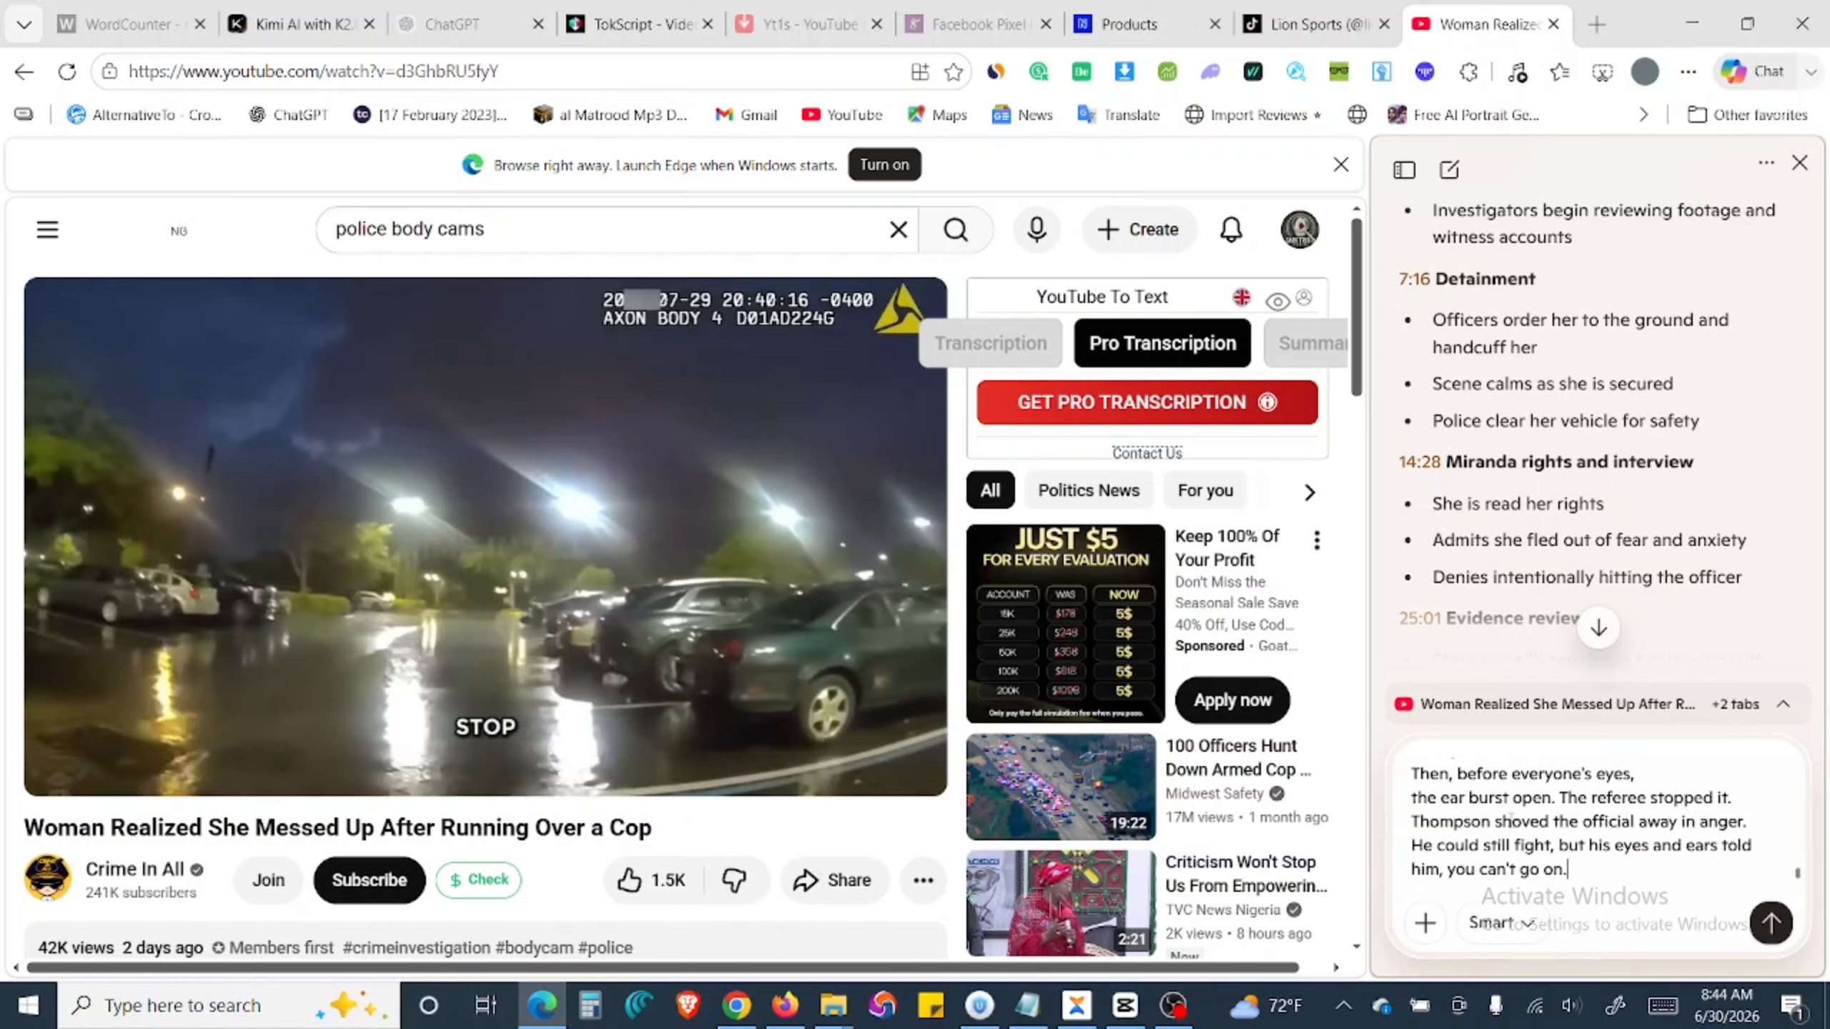
key("ctrl+a")
key("BackSpace")
Step: Ask Copilot to "give me a commentary based on the key moments of this video" and read its answer
type("g")
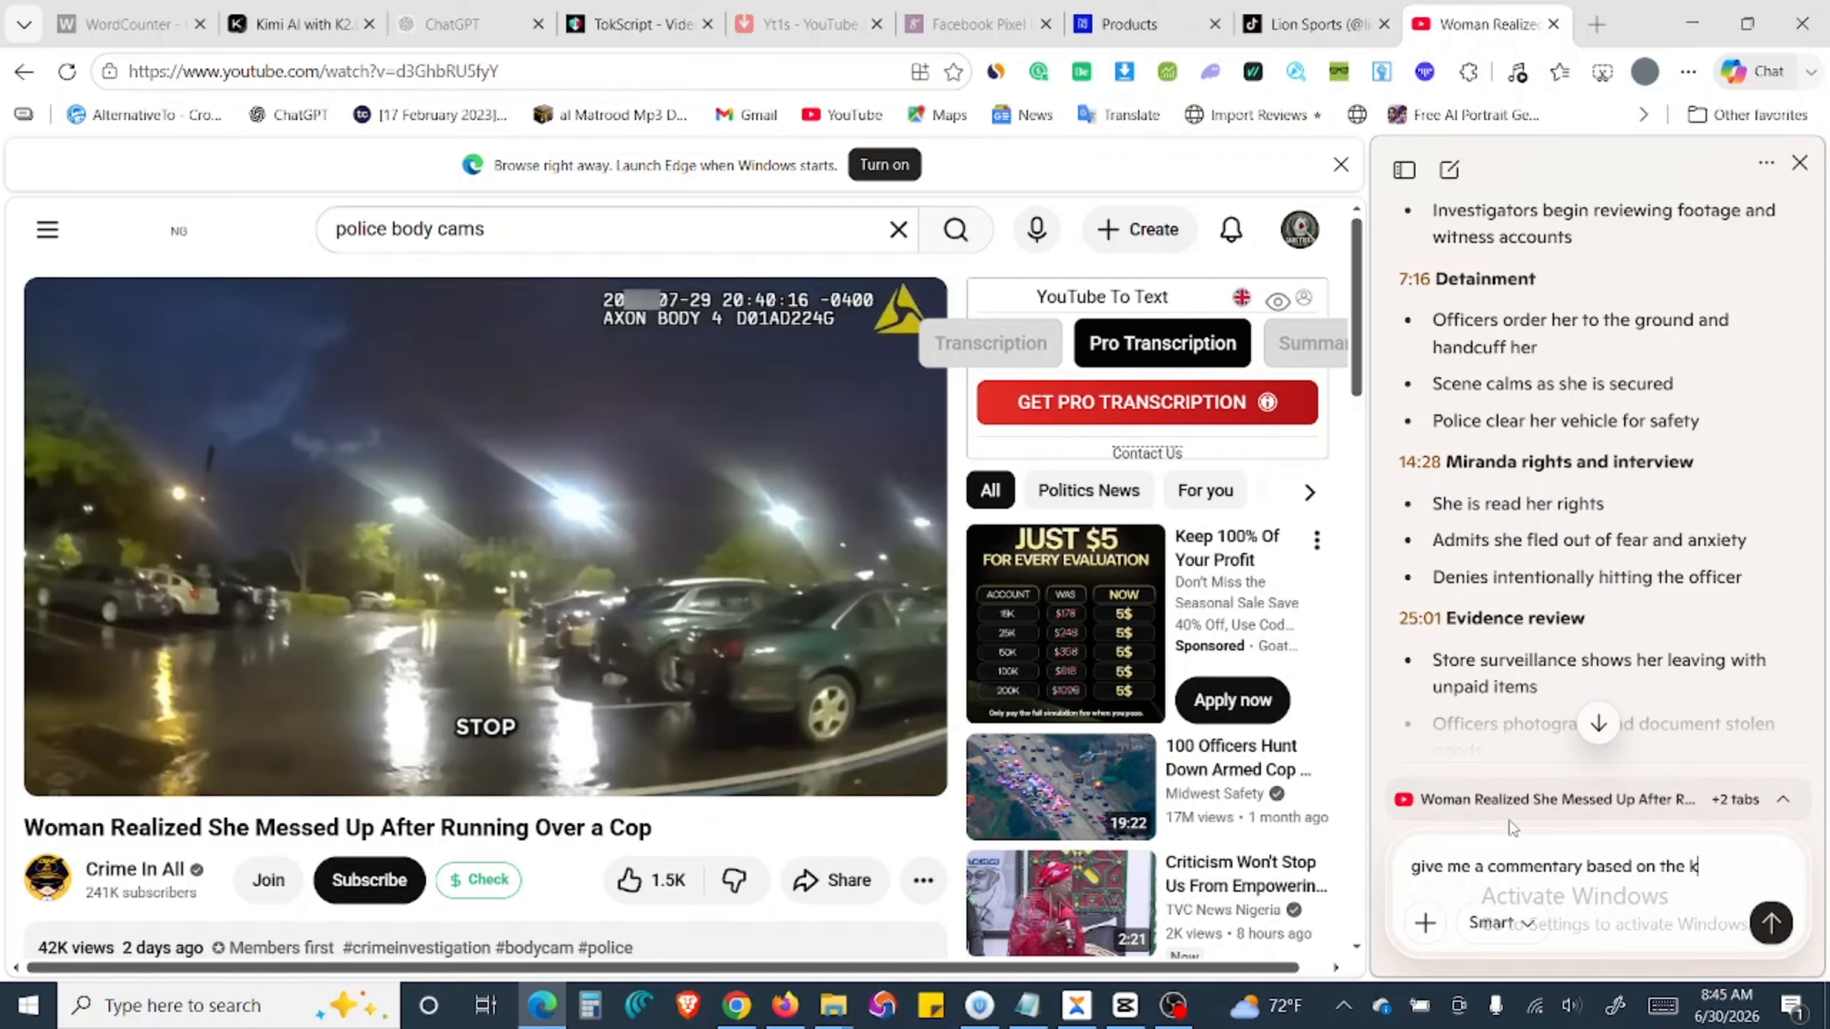
type("oments of this video")
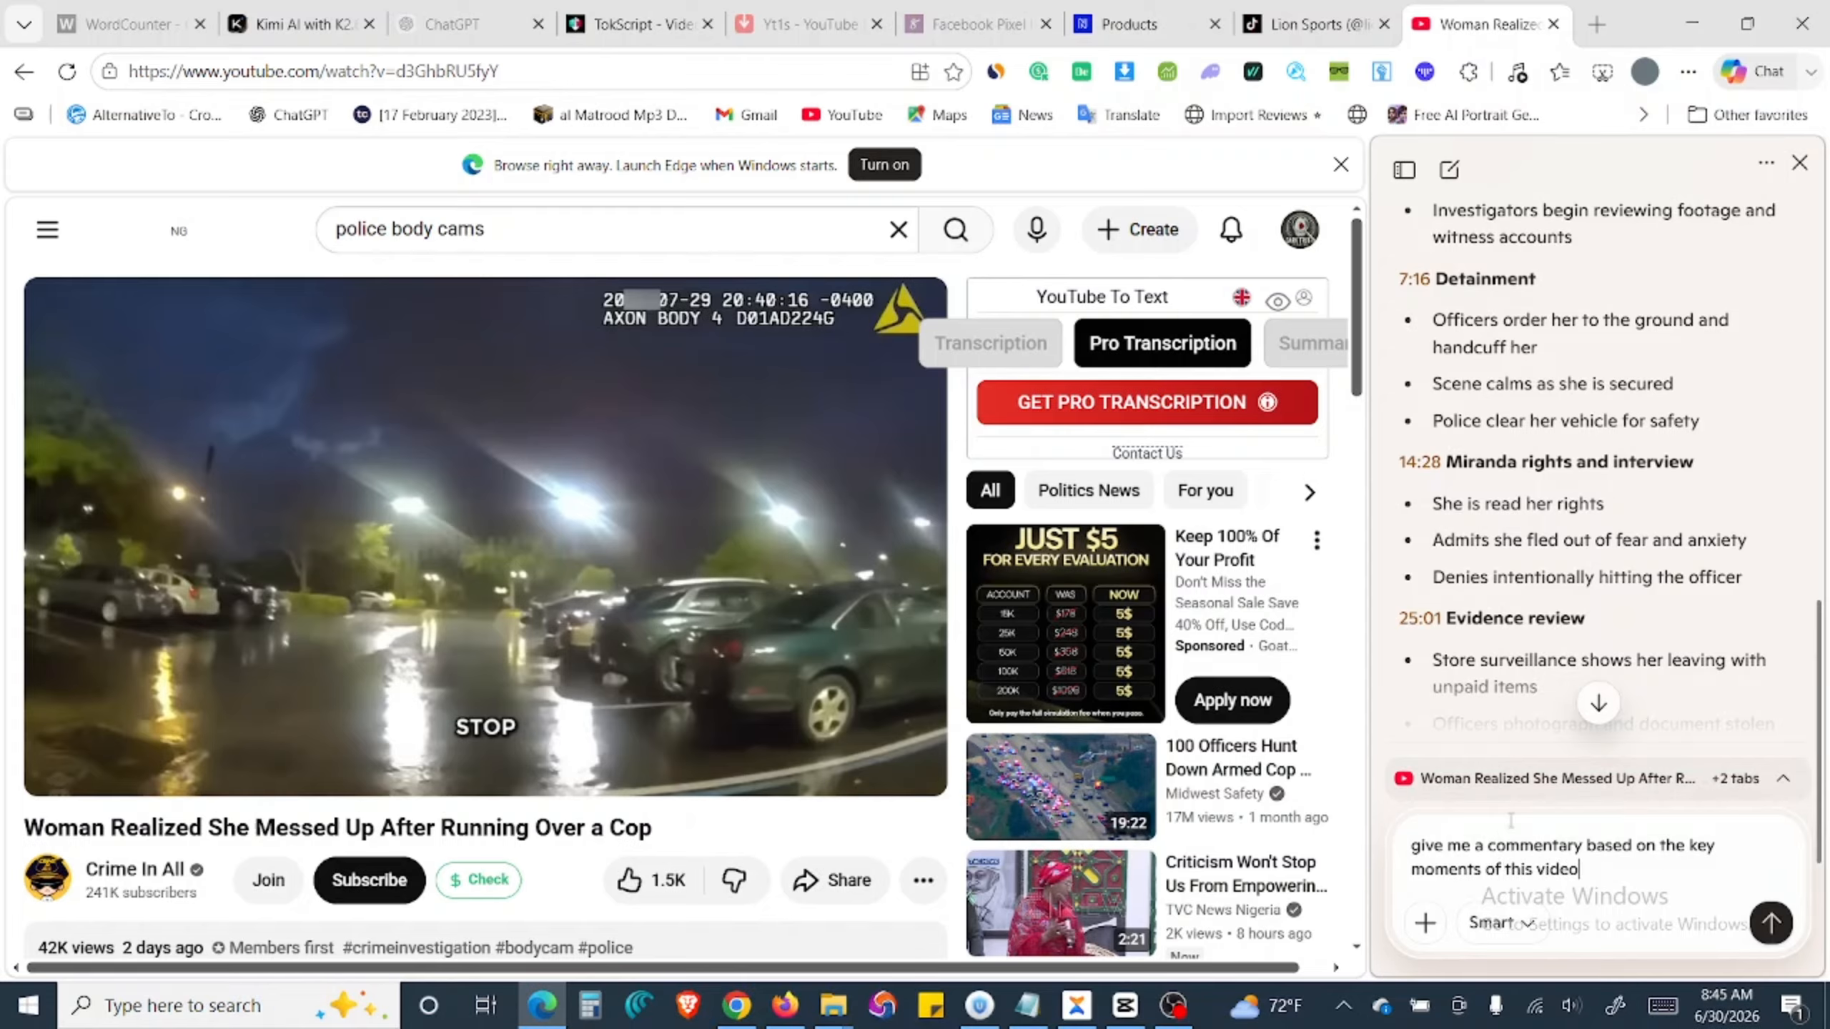
key("Return")
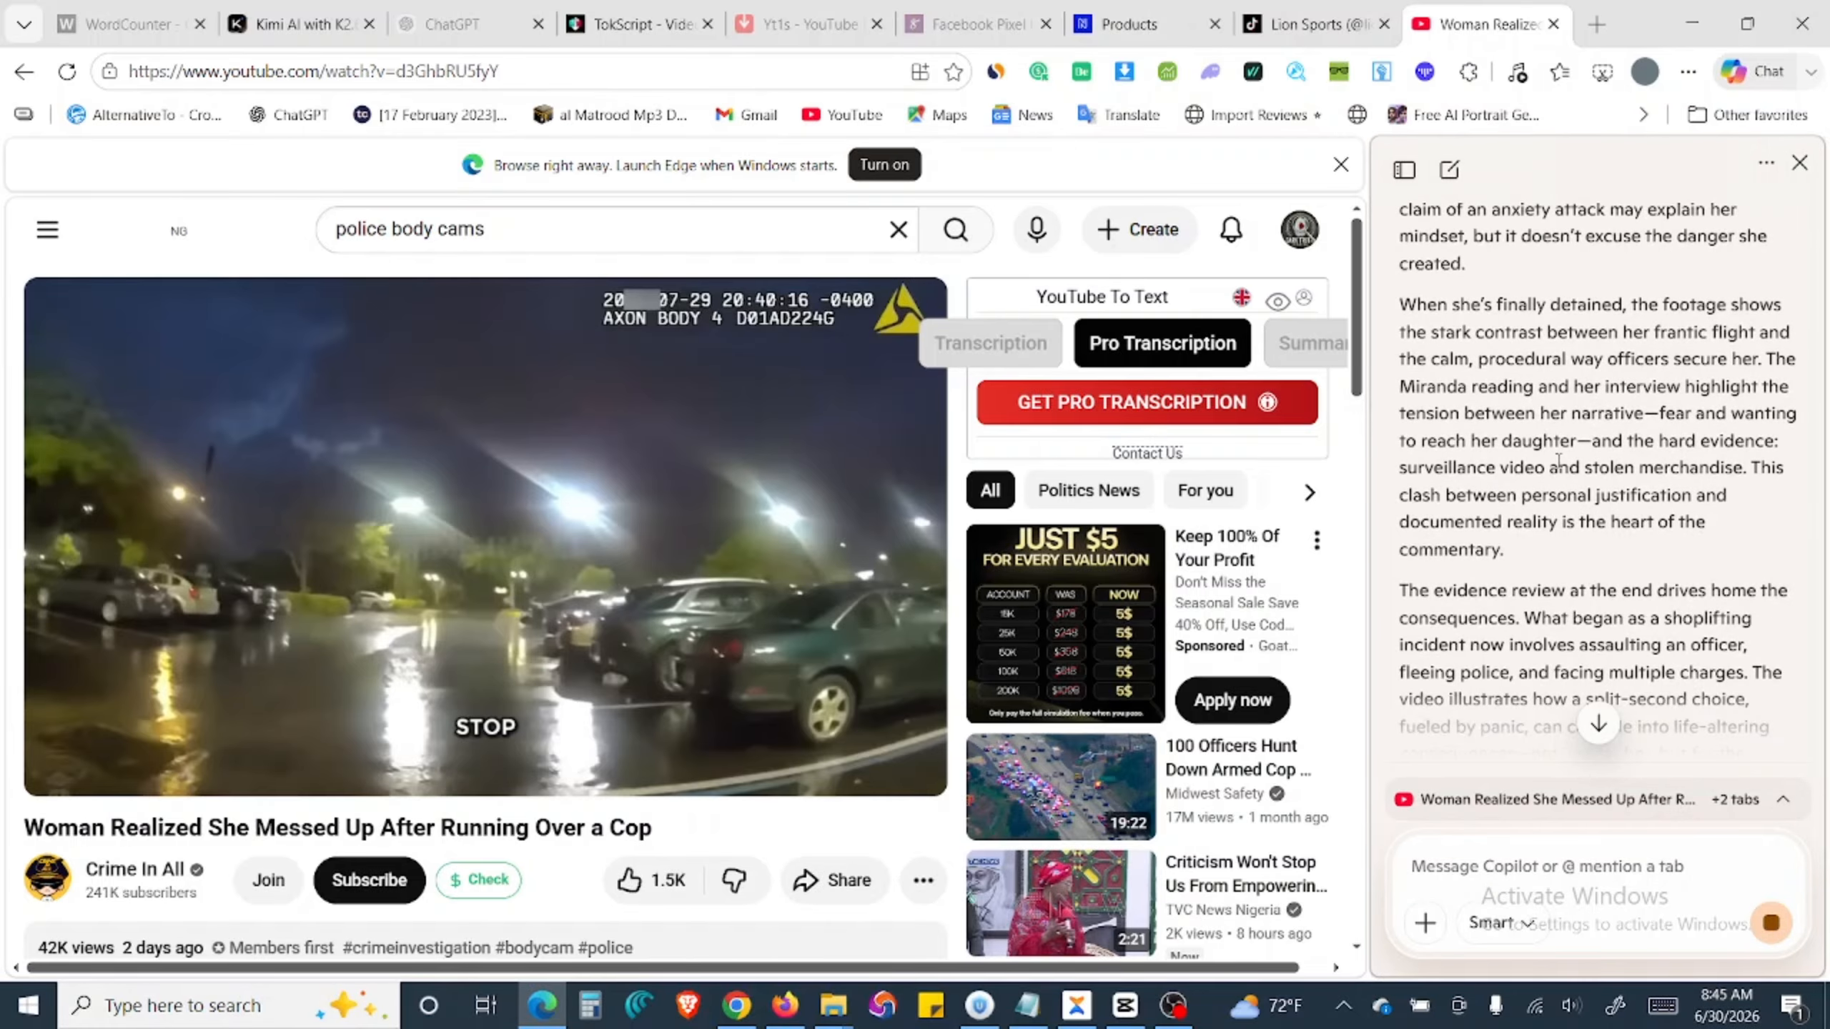
scroll(1548, 449, "up", 10)
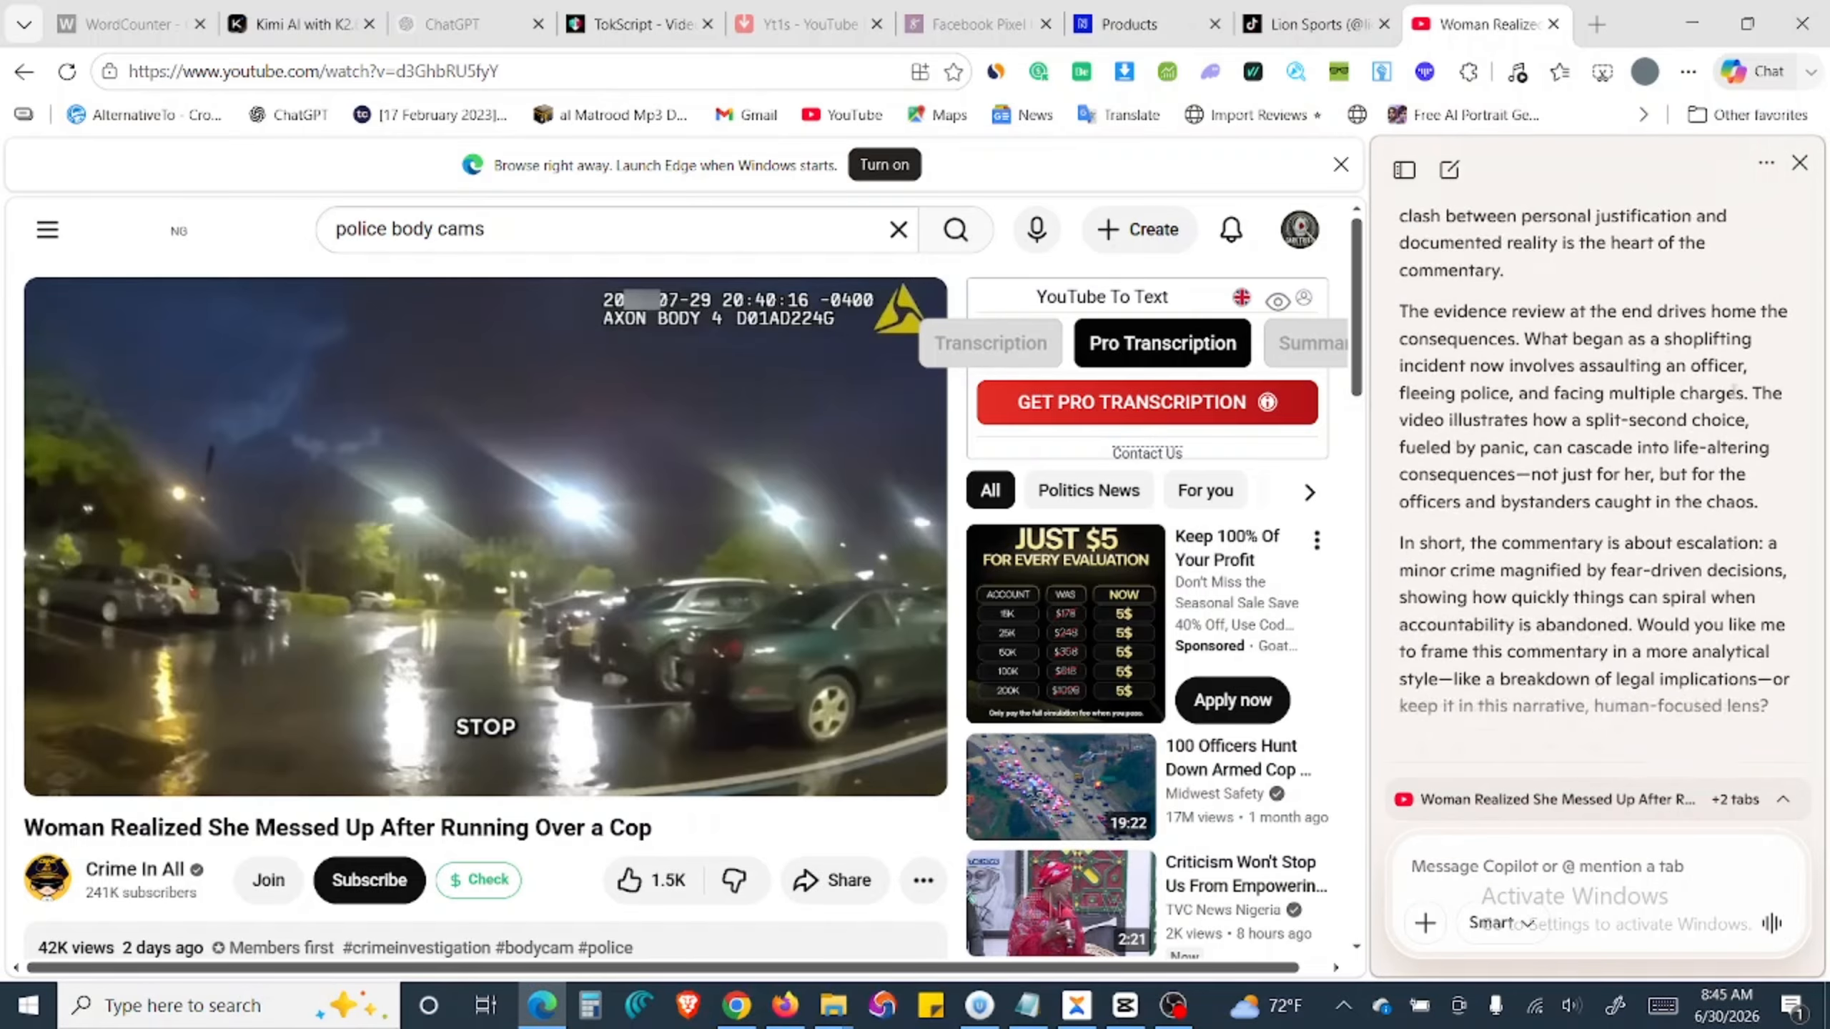
scroll(1656, 490, "down", 10)
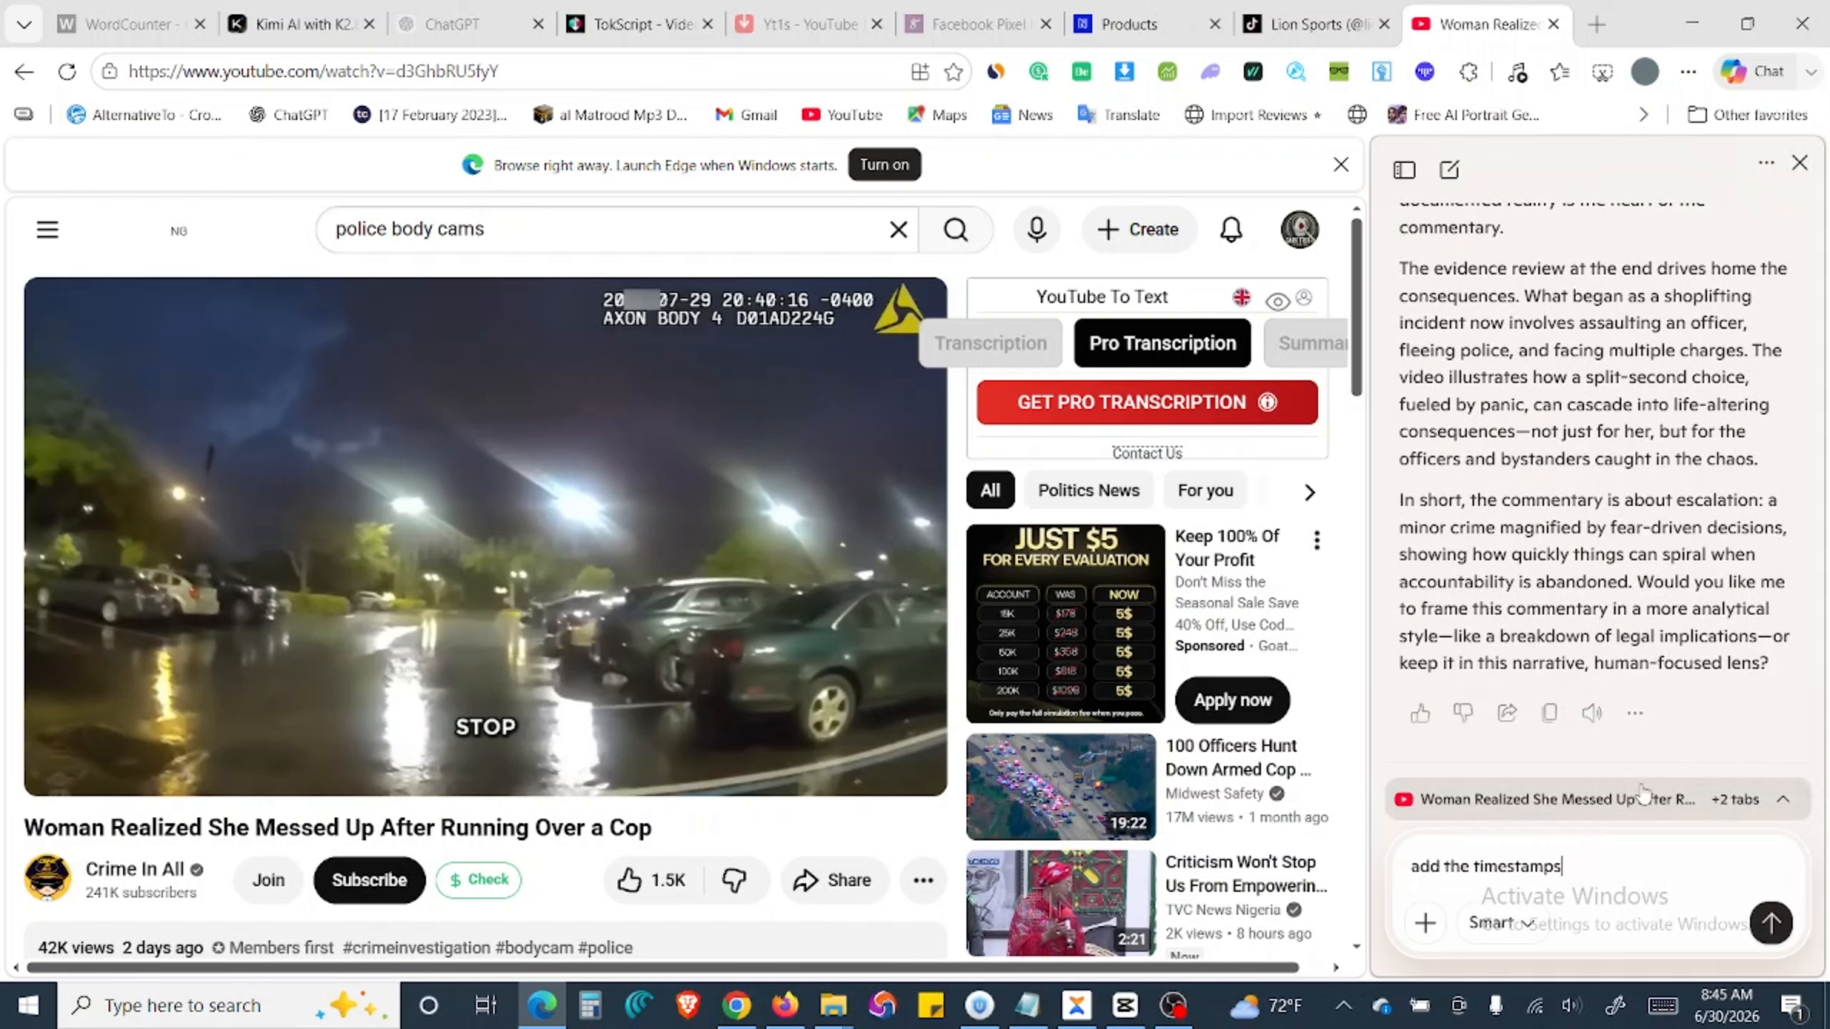
Step: Ask Copilot to "add the timestamps" to the commentary and review the timestamped sections
key("Return")
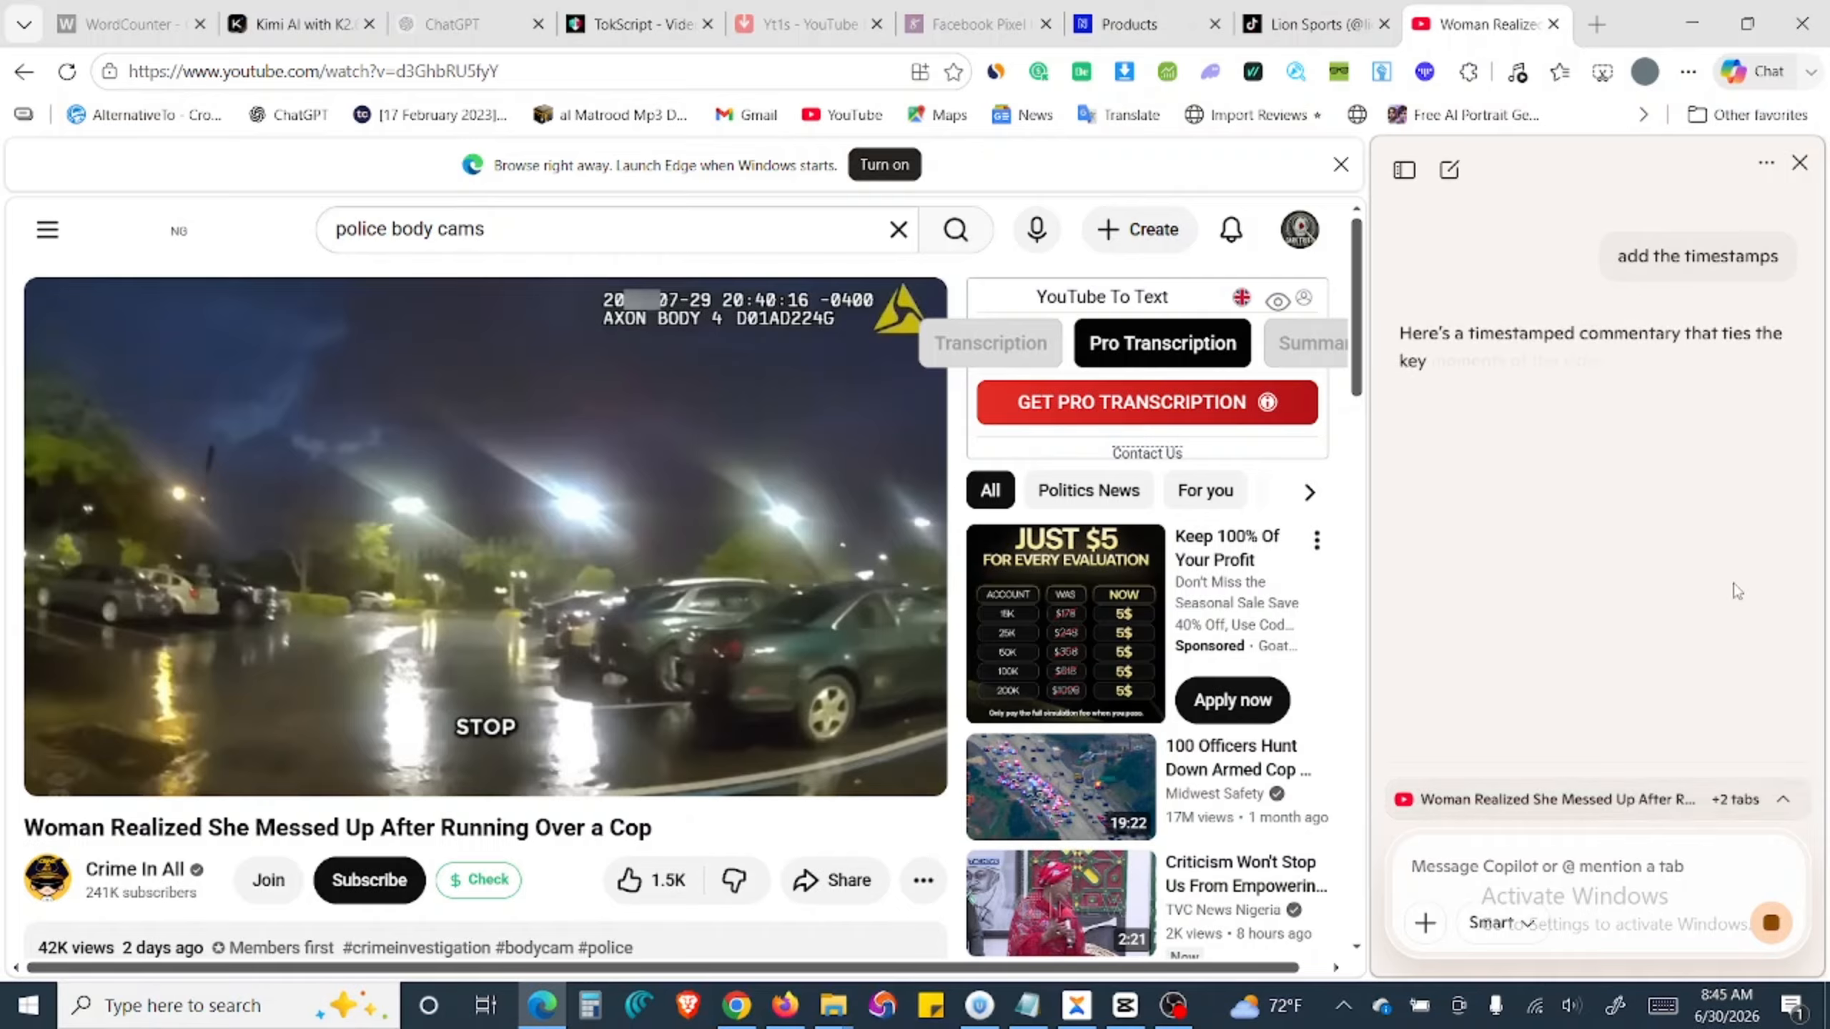
scroll(1514, 468, "down", 1)
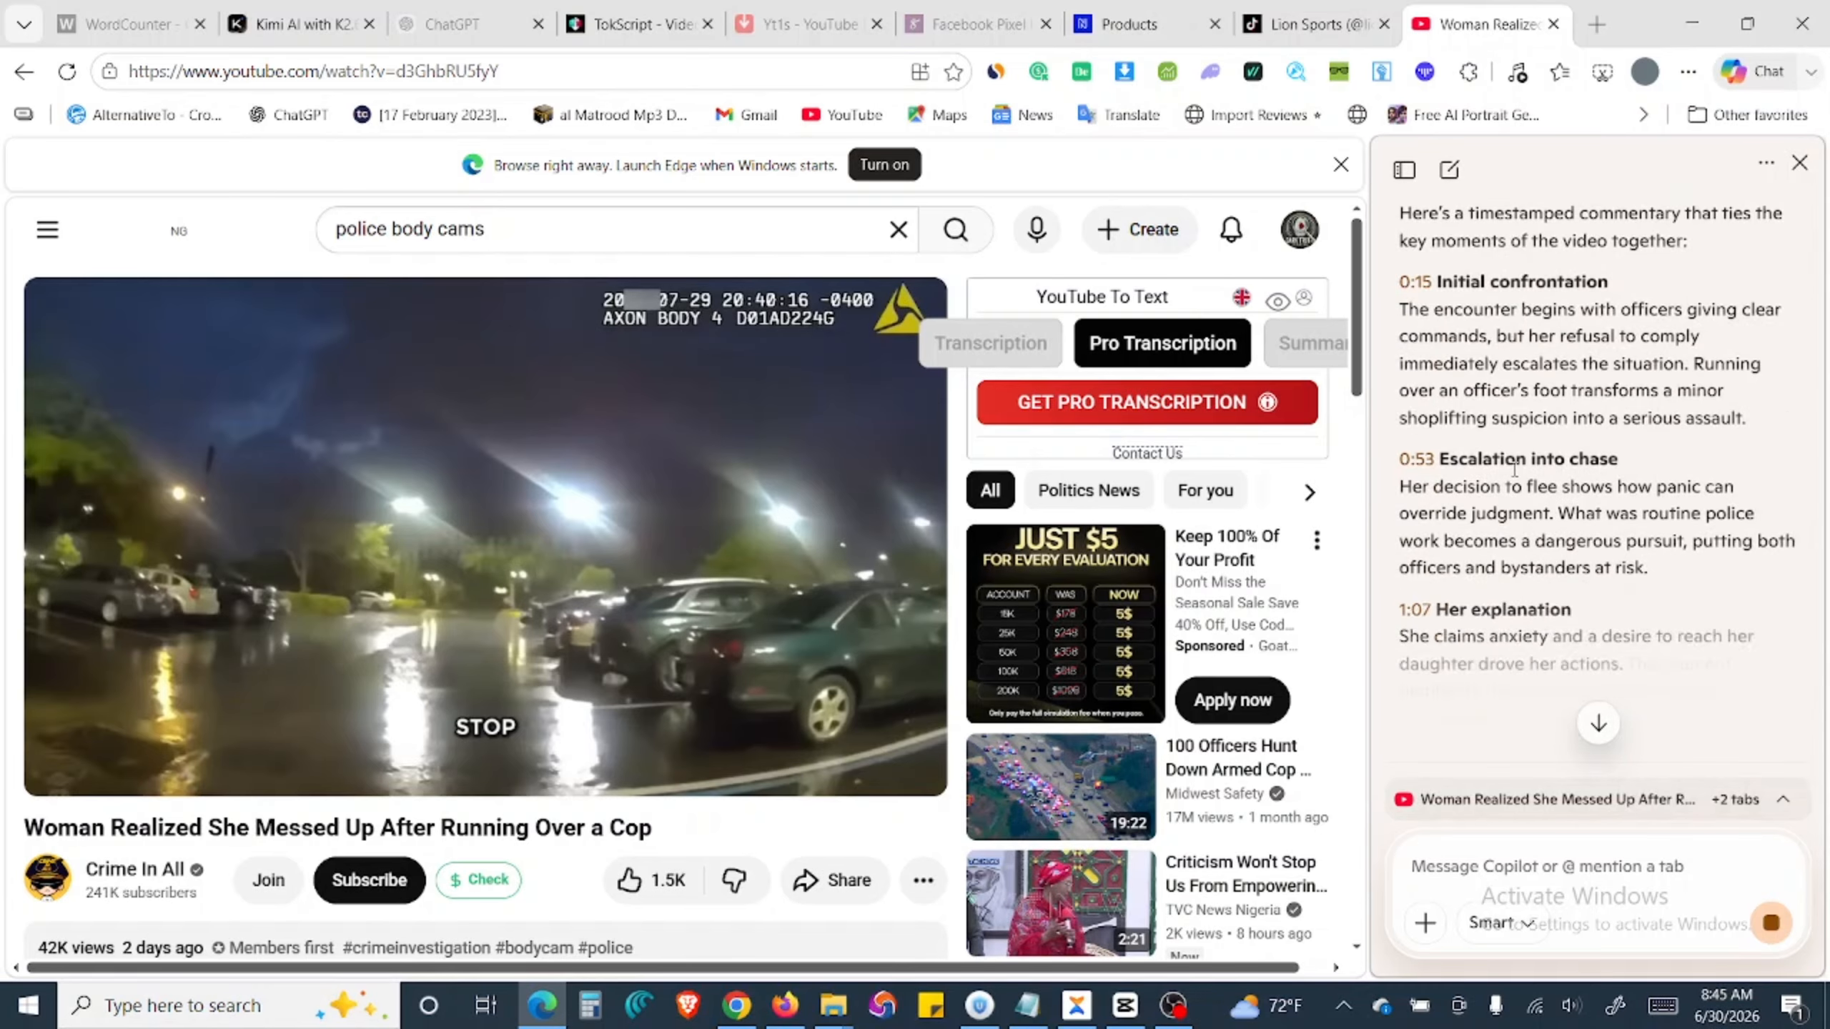
scroll(1515, 467, "down", 3)
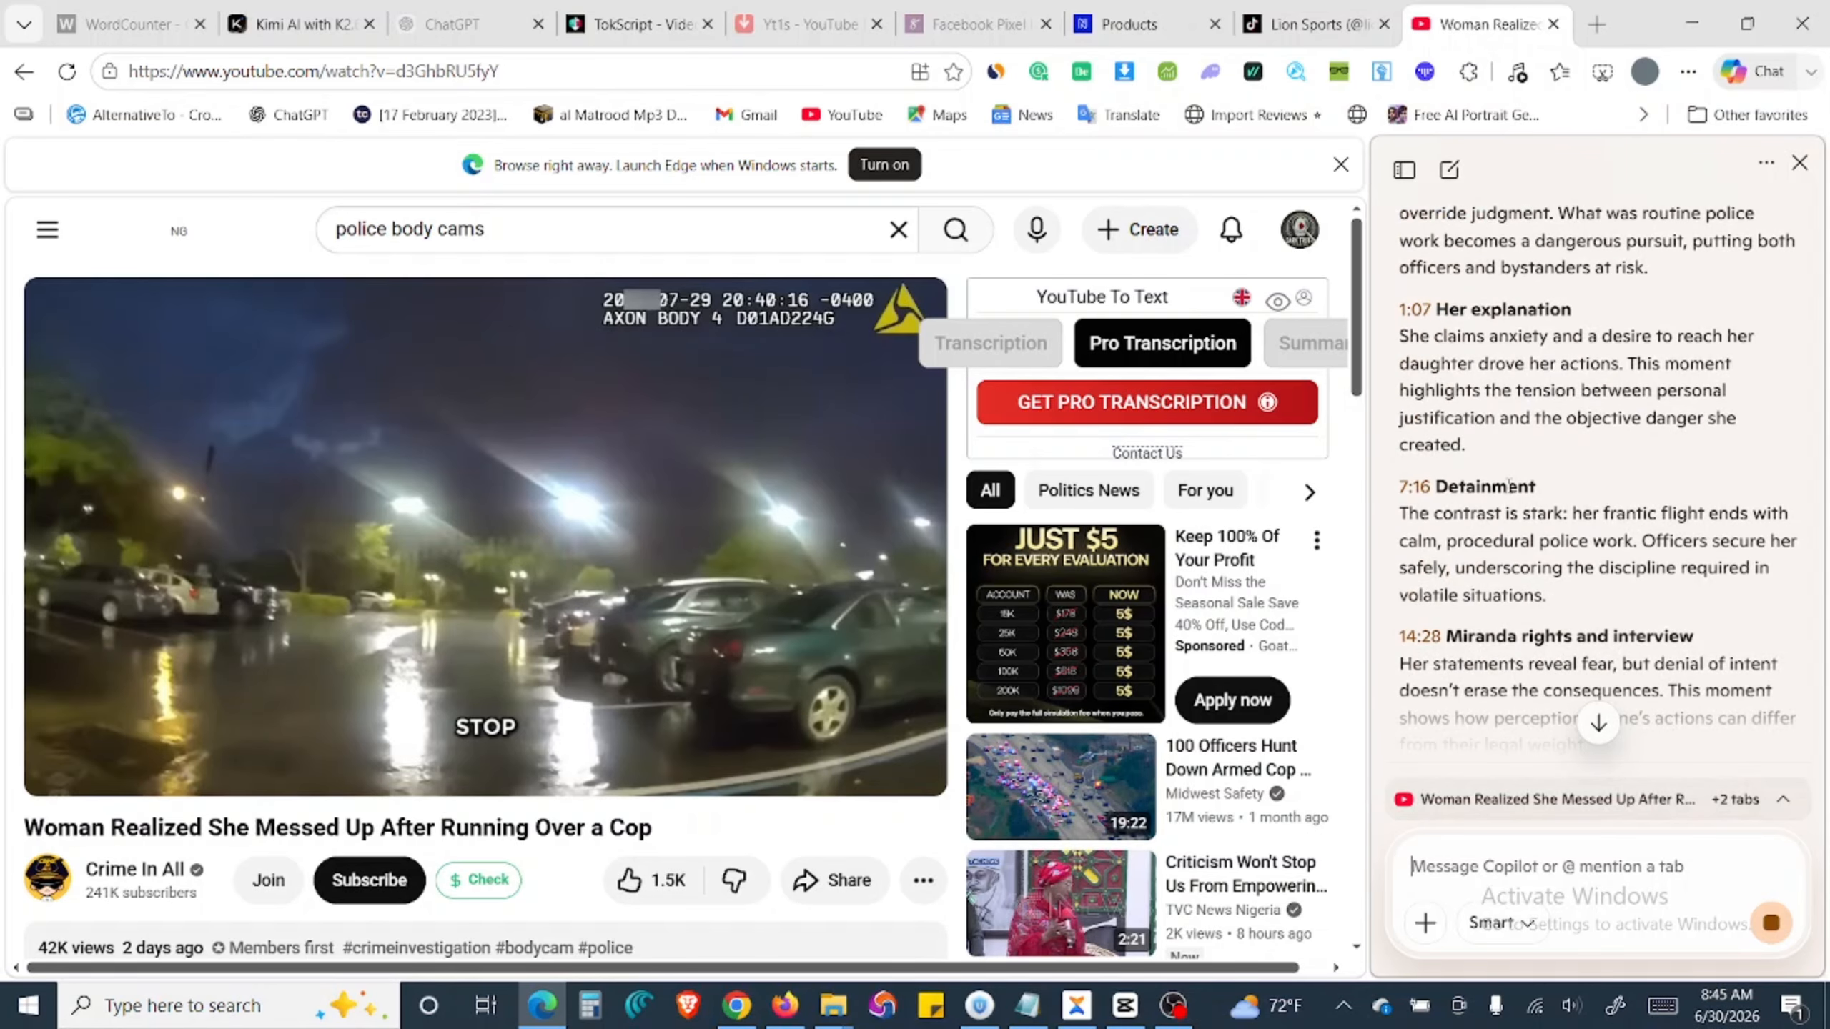
Step: Copy the YouTube video's web address and switch to the open YT1s page
left_click(242, 72)
right_click(241, 71)
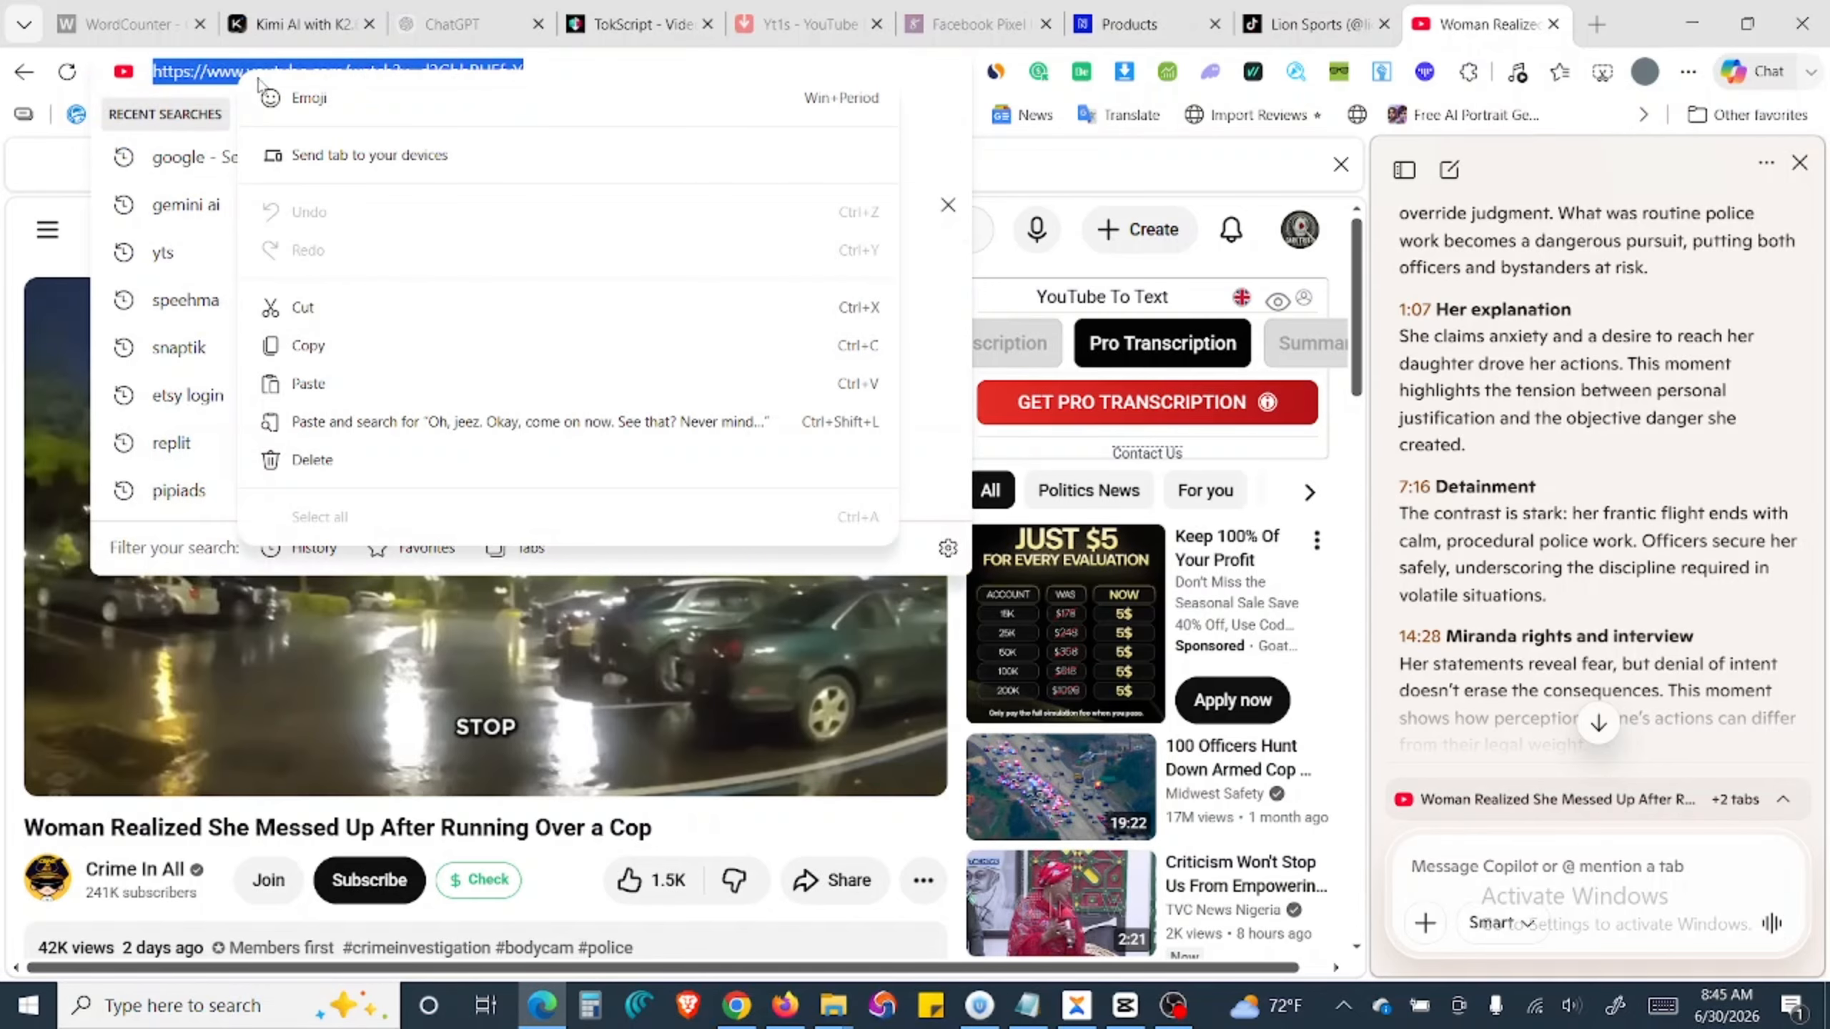
left_click(326, 346)
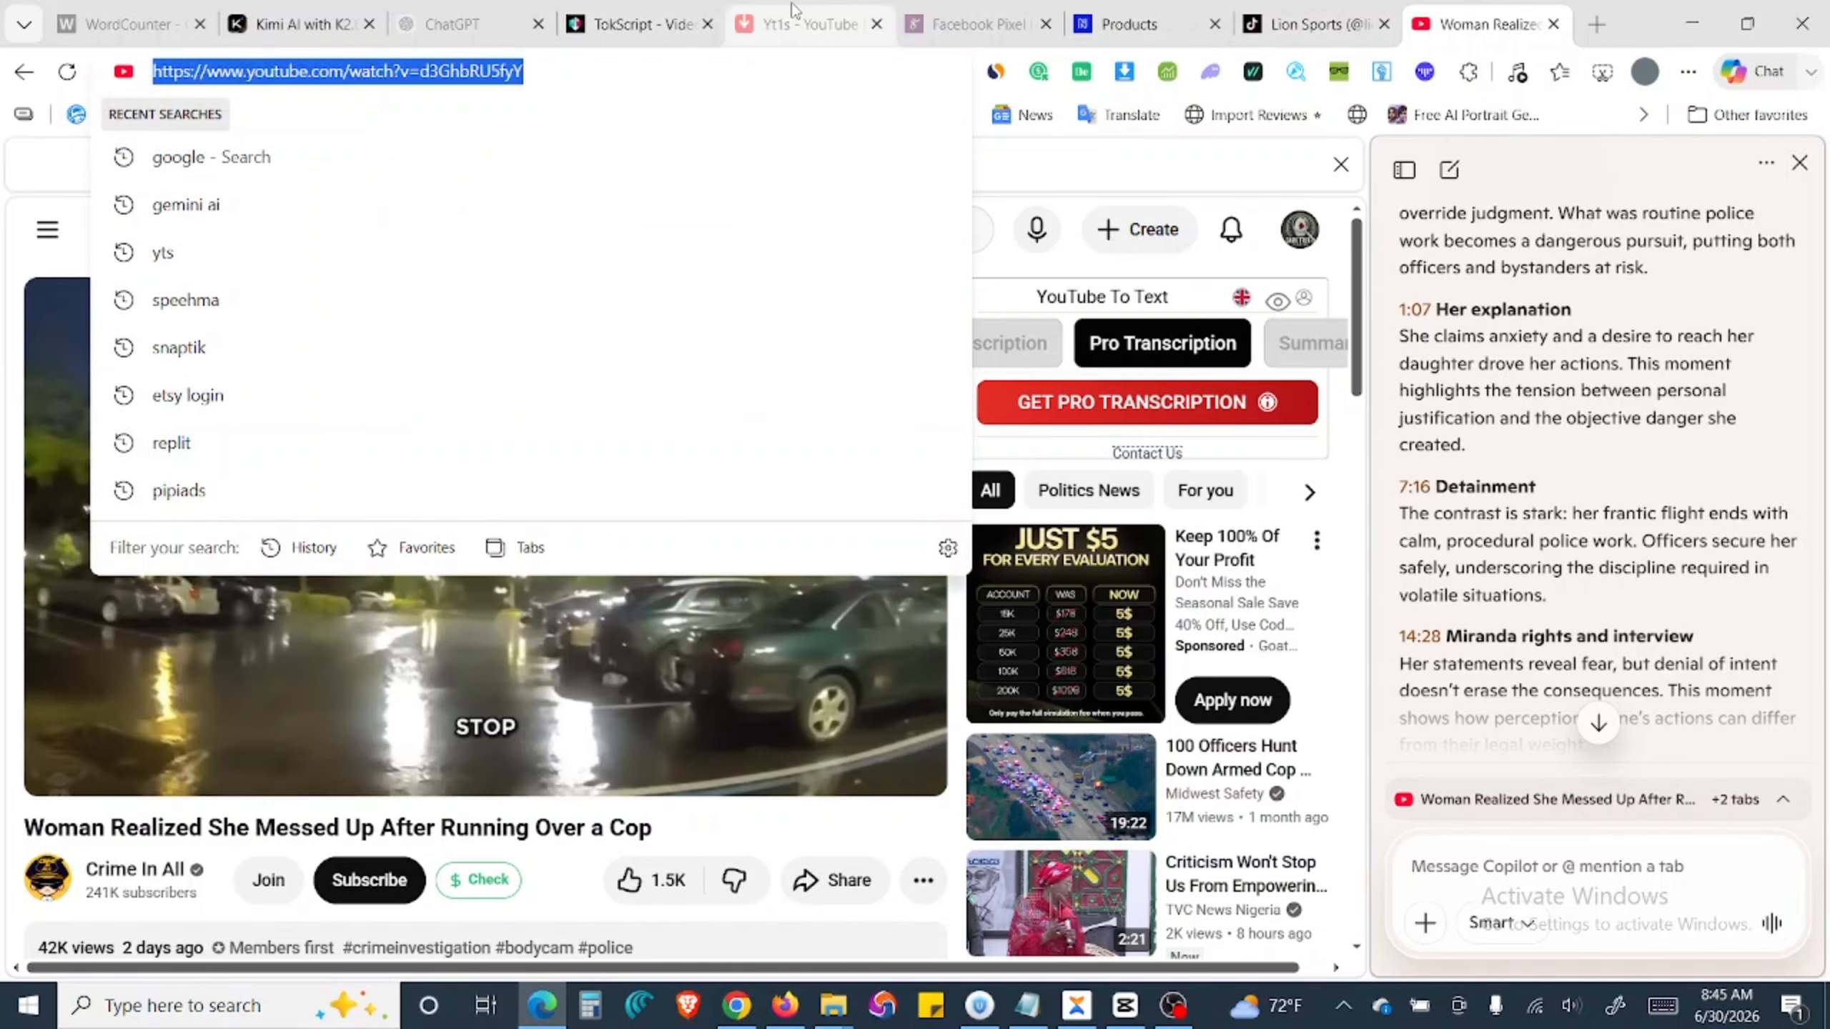
left_click(773, 28)
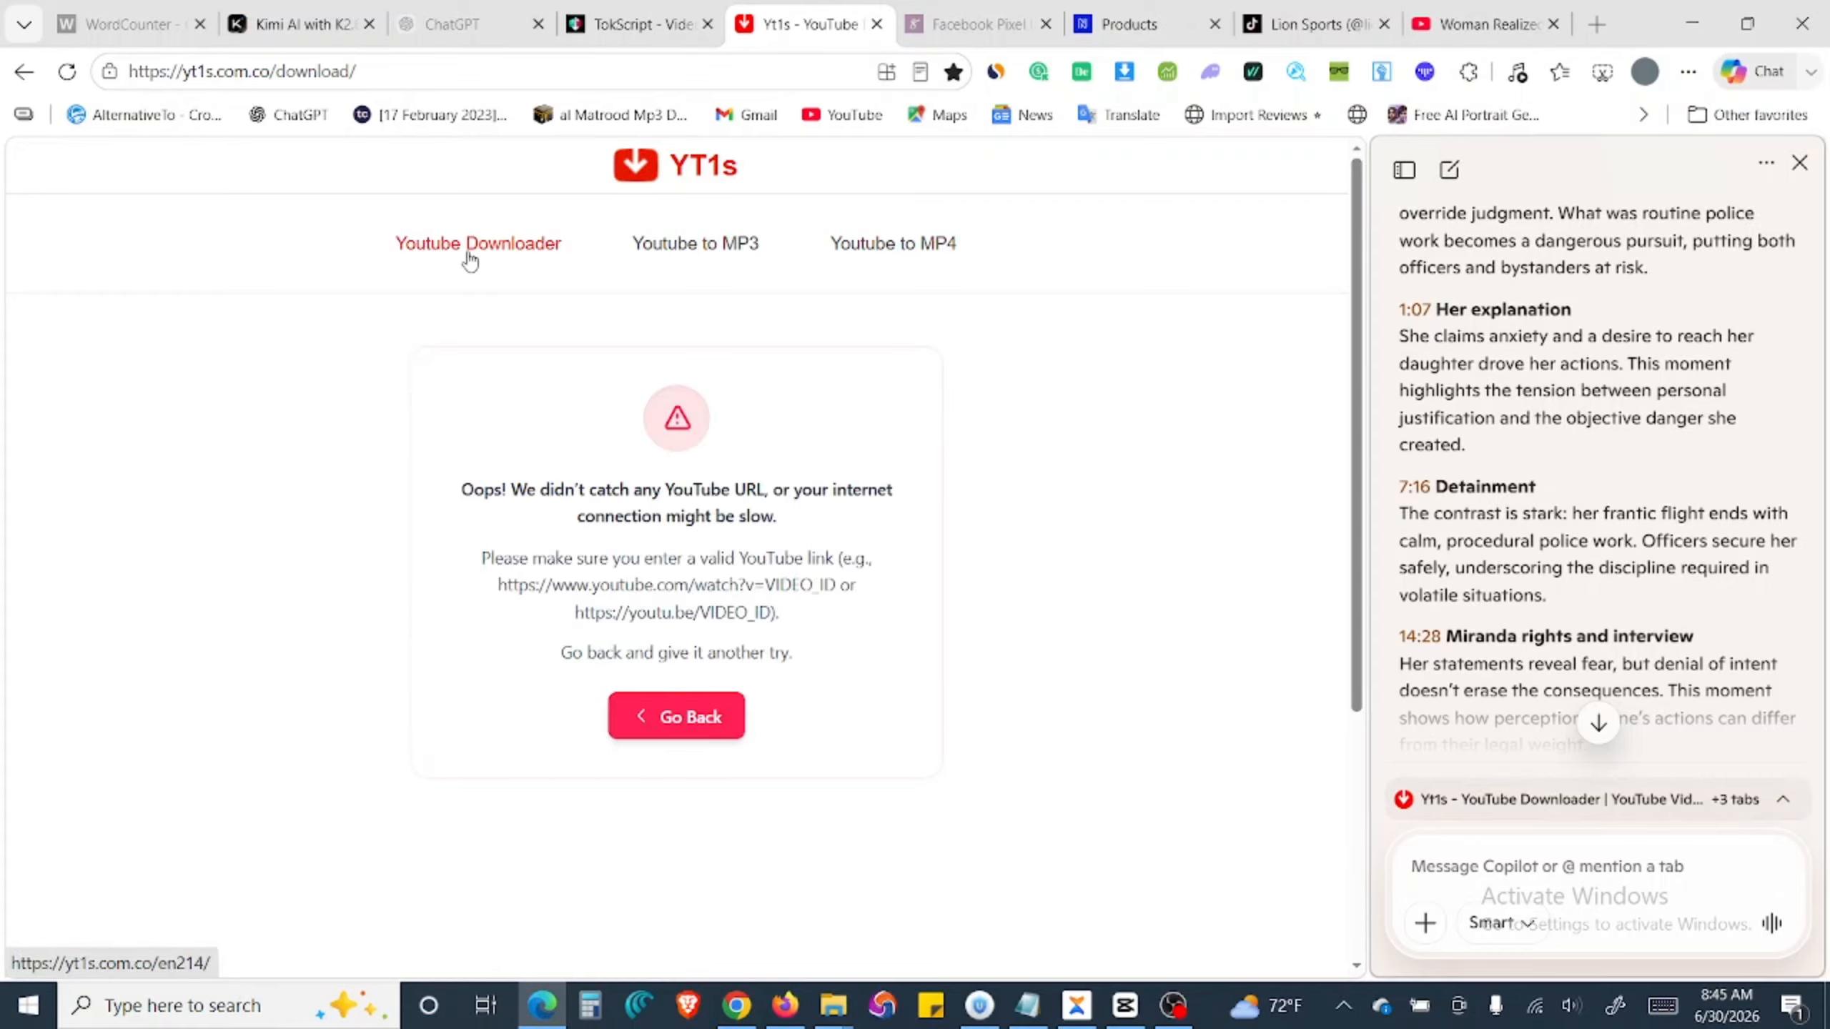
Step: Submit the copied YouTube link for conversion in YT1s' general YouTube Downloader
left_click(463, 252)
right_click(659, 533)
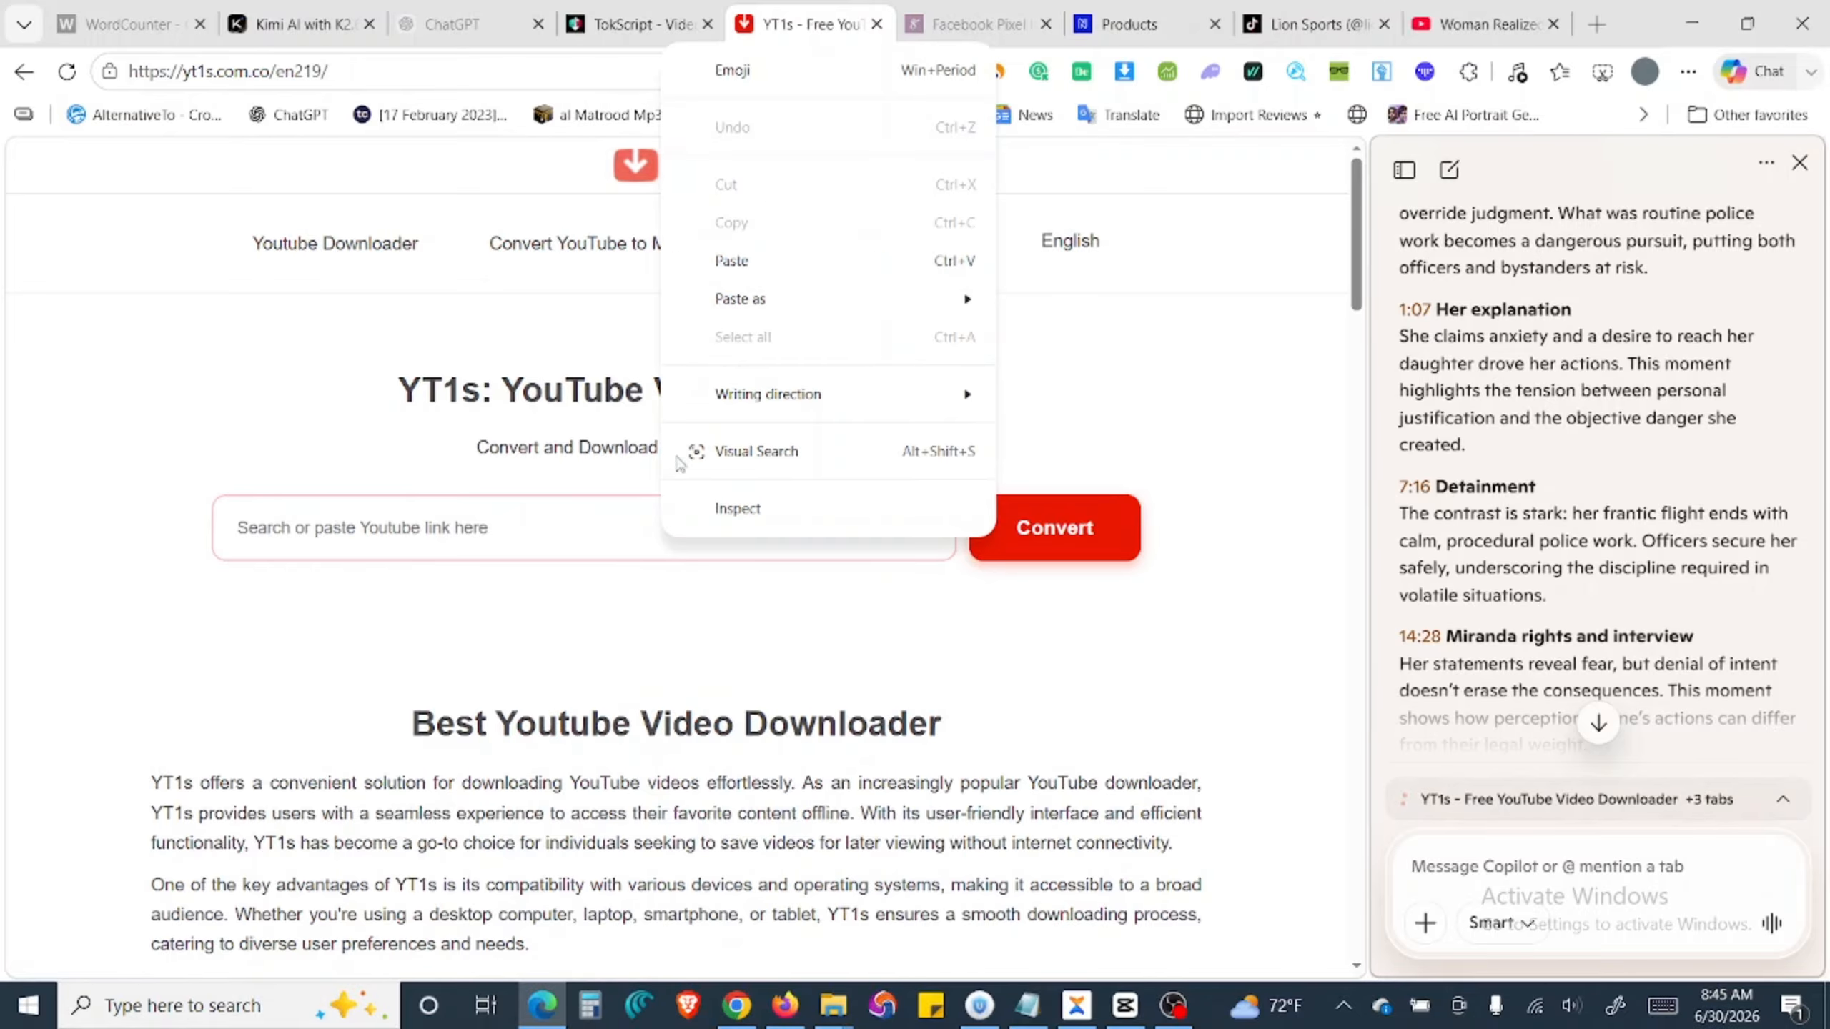
left_click(728, 263)
left_click(1035, 525)
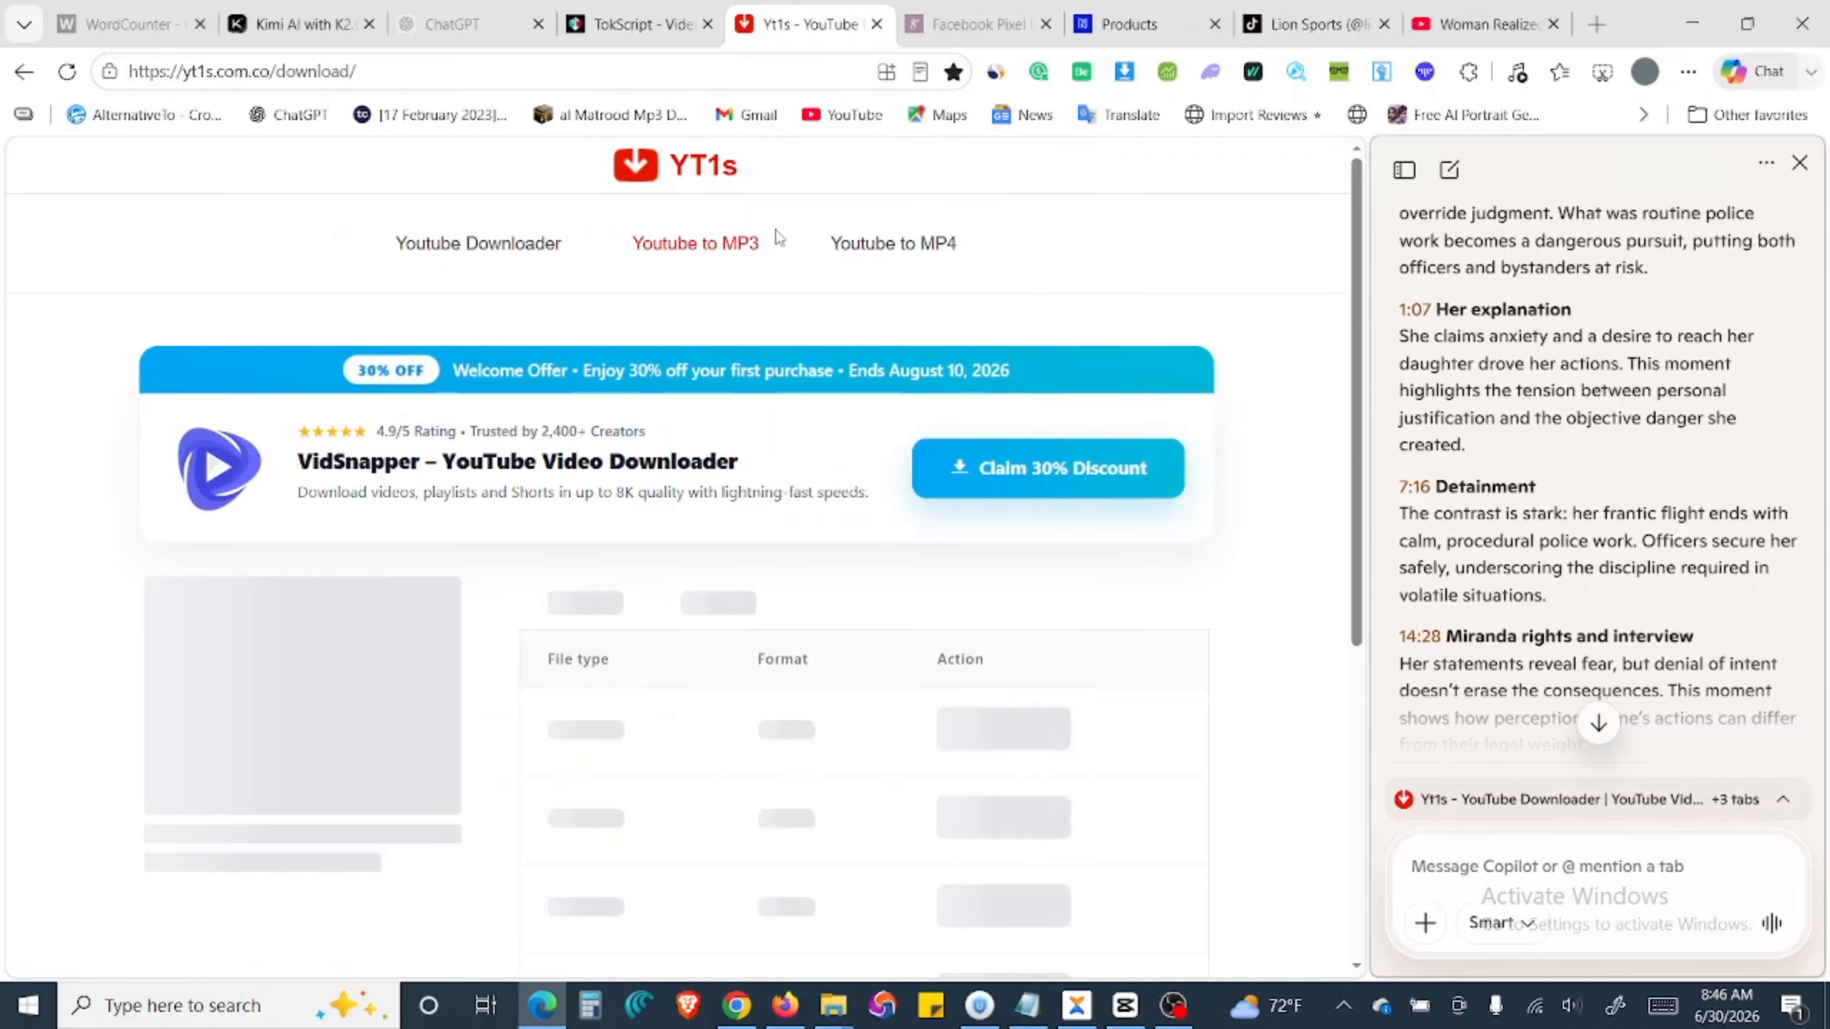
Step: Convert the copied YouTube link with YT1s' YouTube to MP4 converter and show the video (MP4) download options
left_click(892, 245)
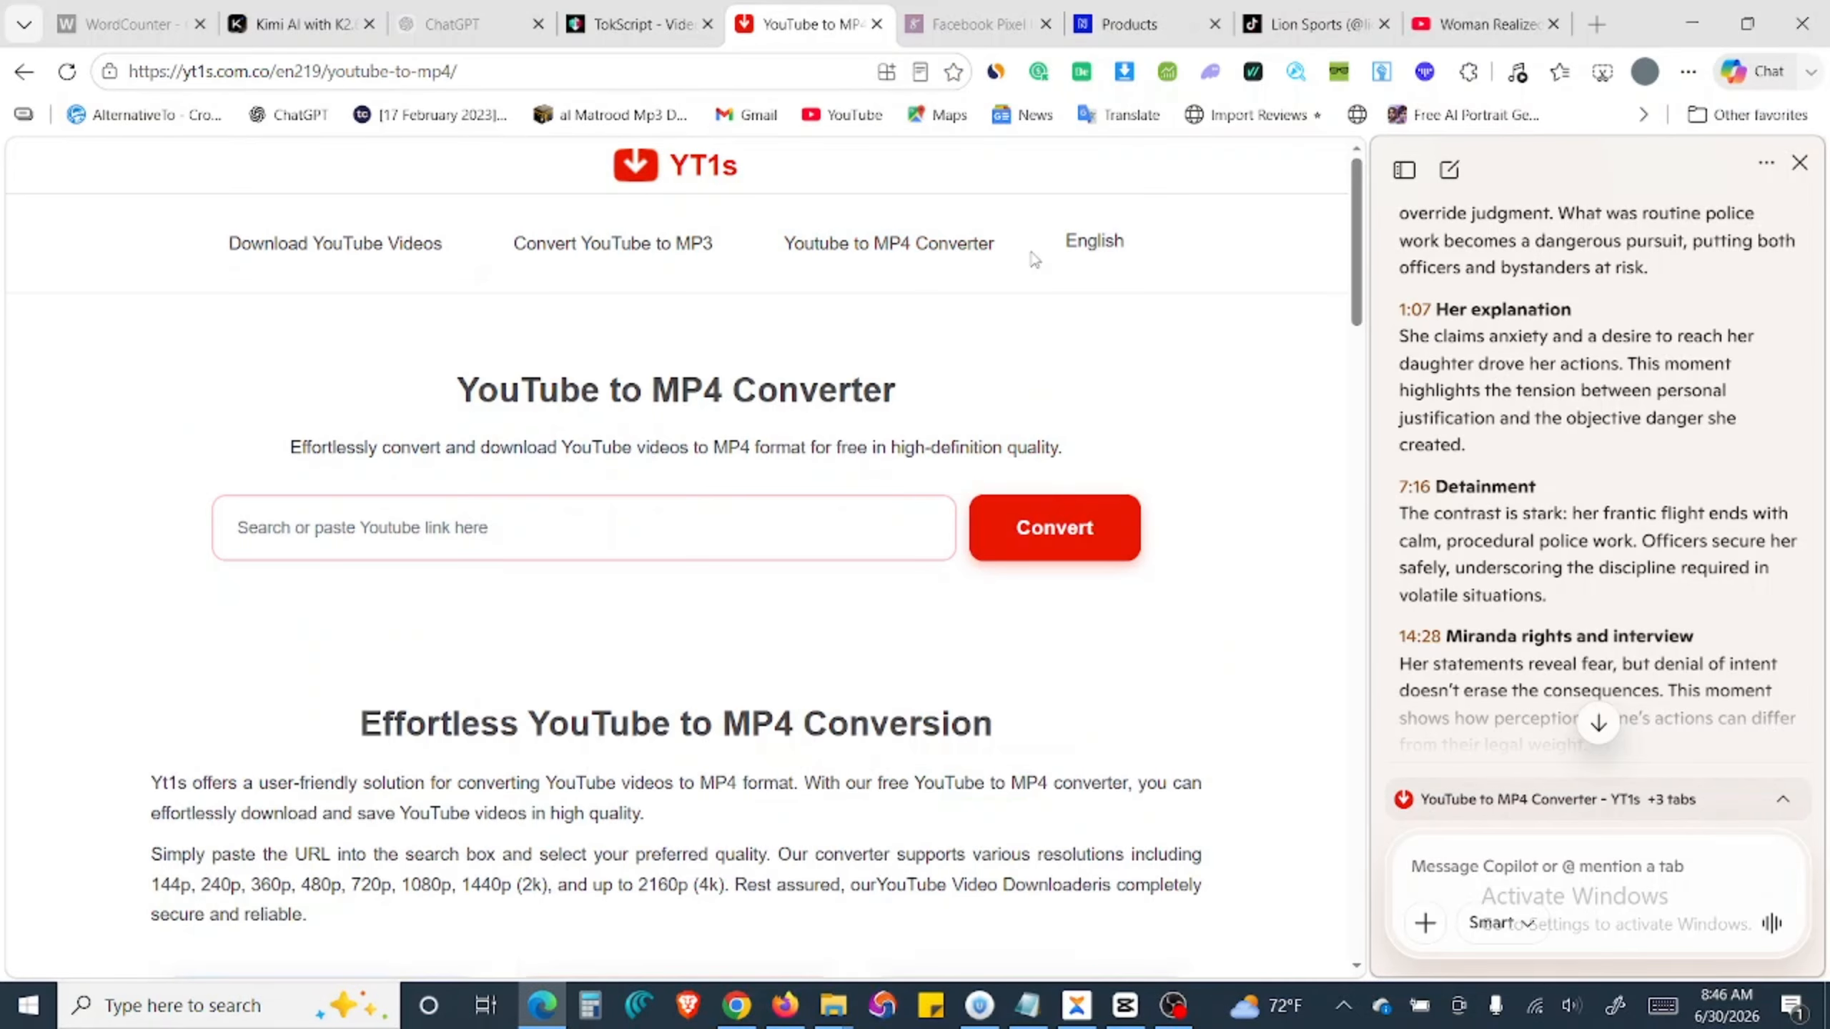
left_click(581, 531)
right_click(581, 531)
left_click(721, 255)
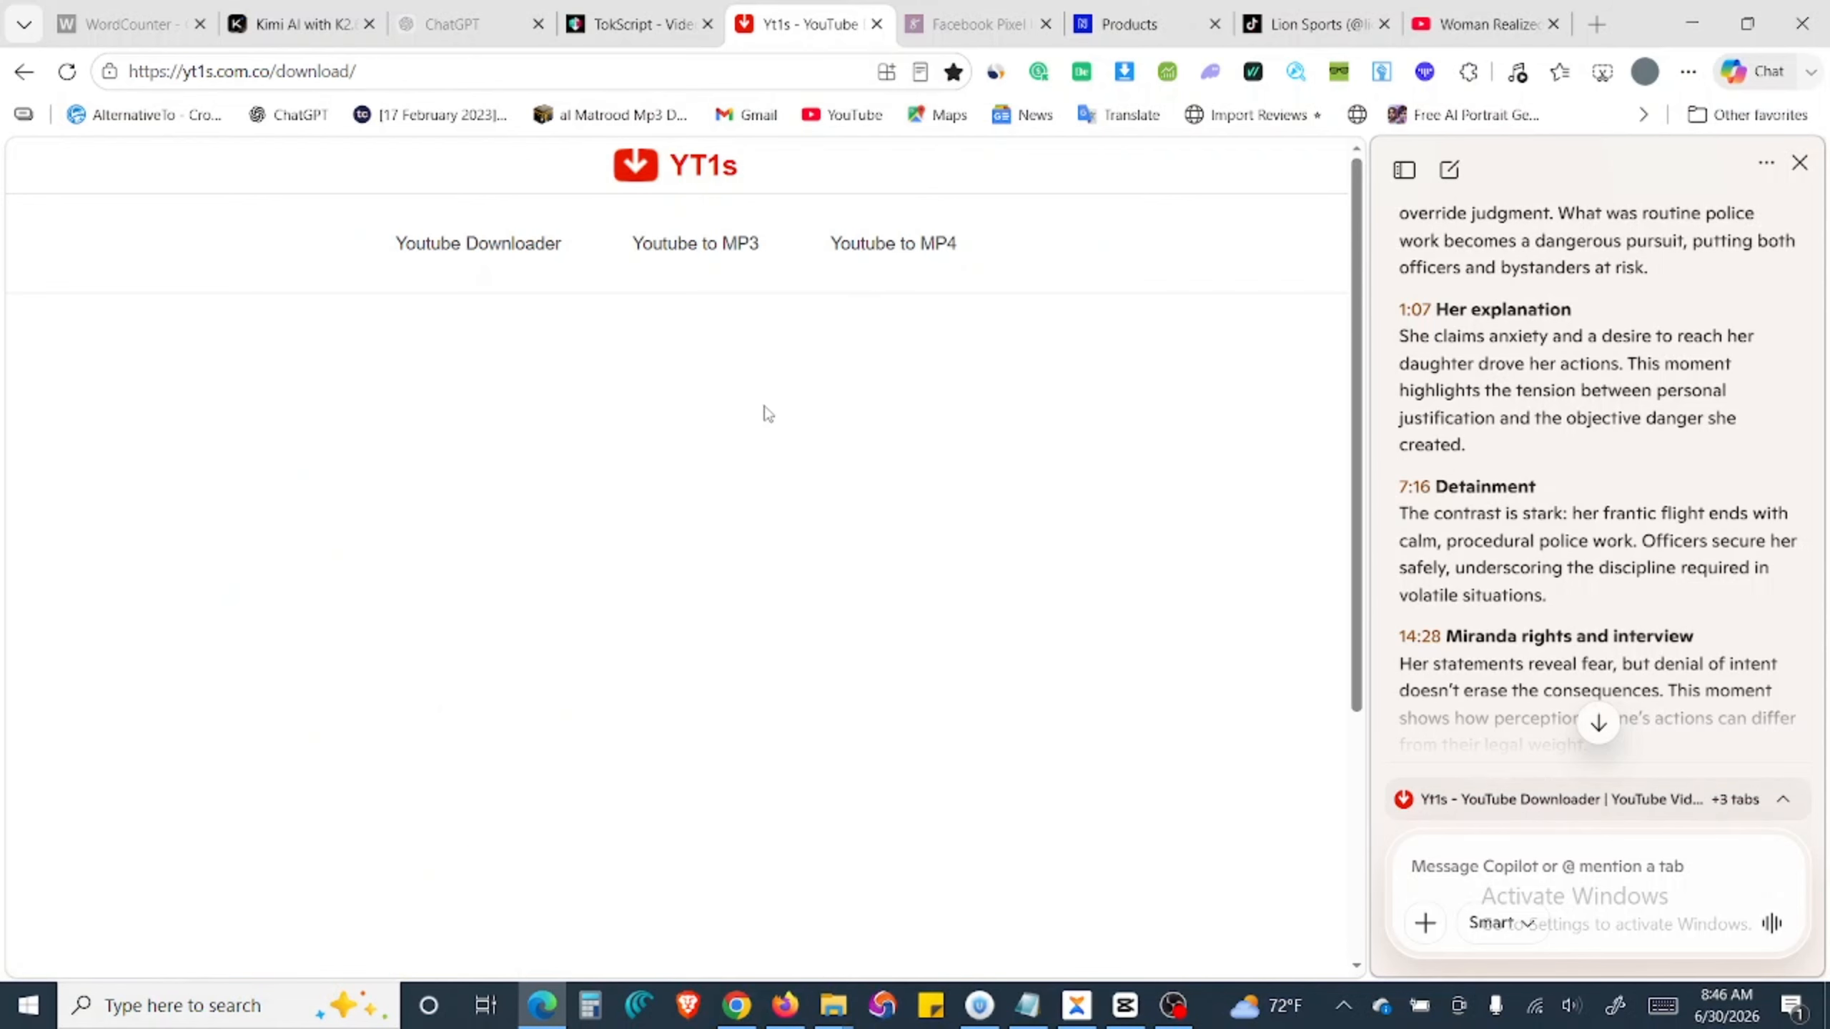
scroll(784, 372, "down", 4)
left_click(755, 288)
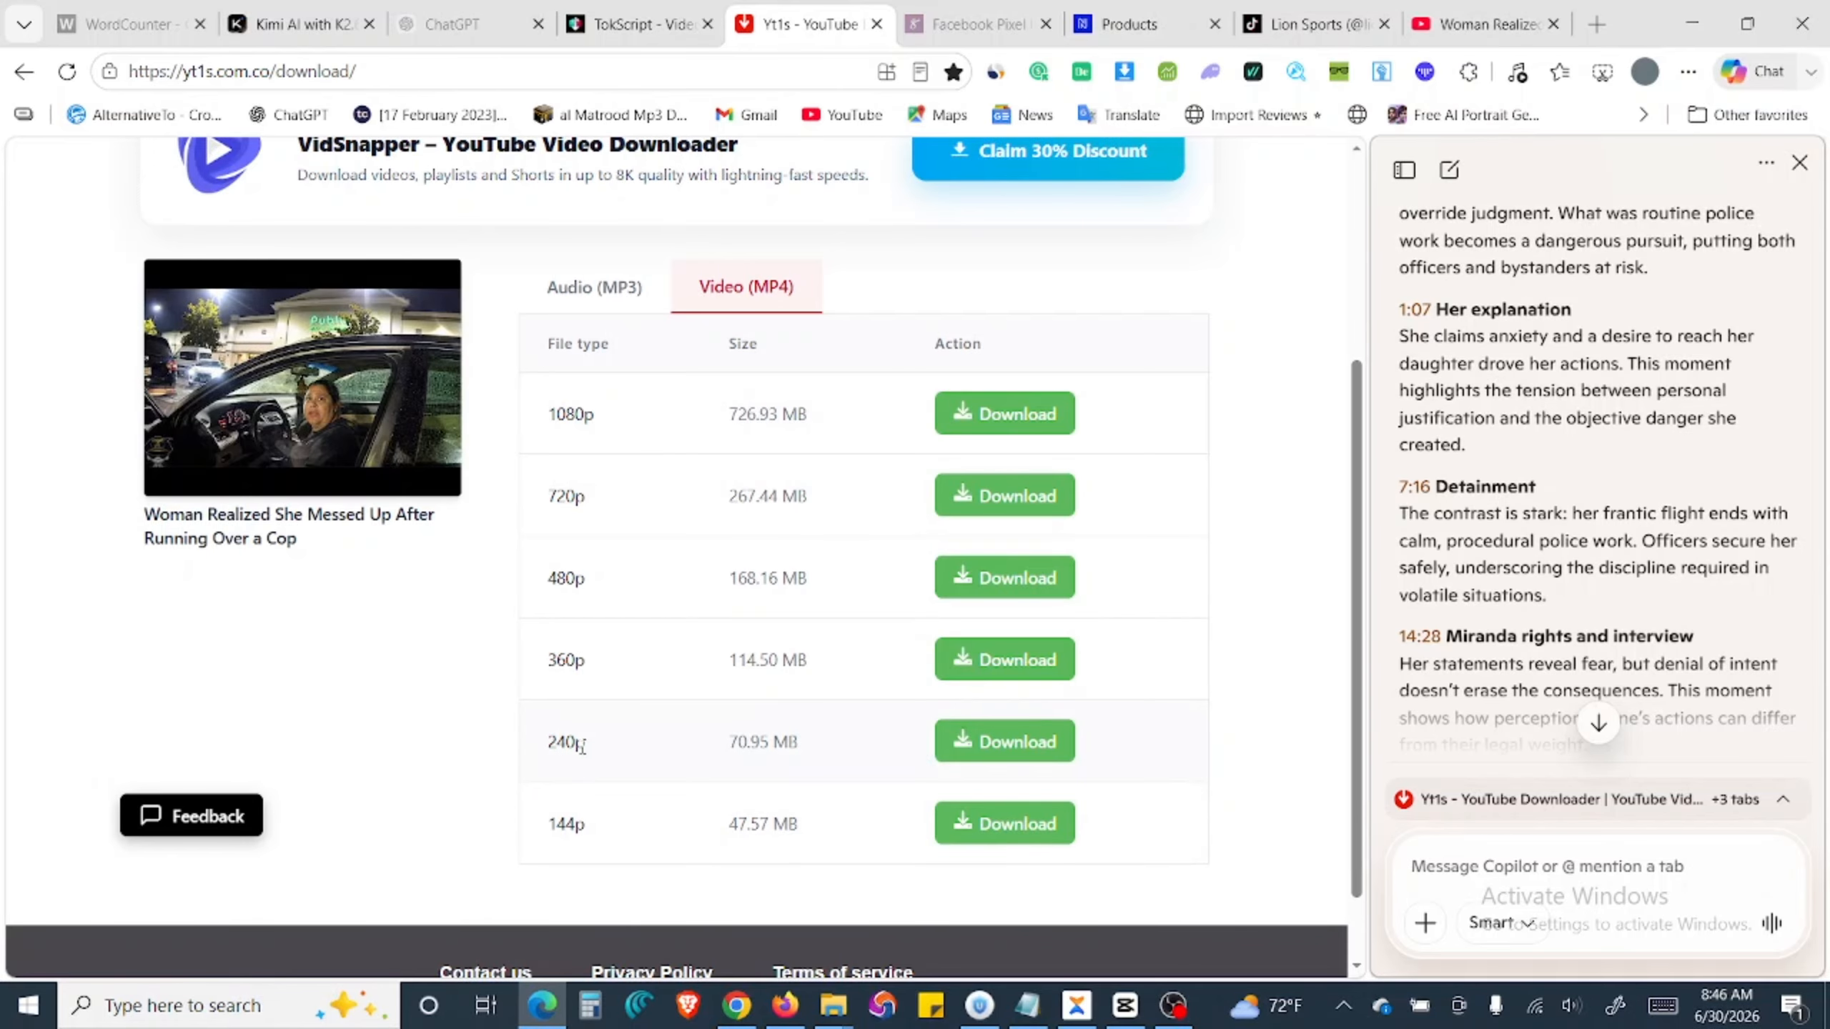
Step: Request the 240p MP4 download of the video and close the BC.GAME advertising page it opens
left_click(1004, 743)
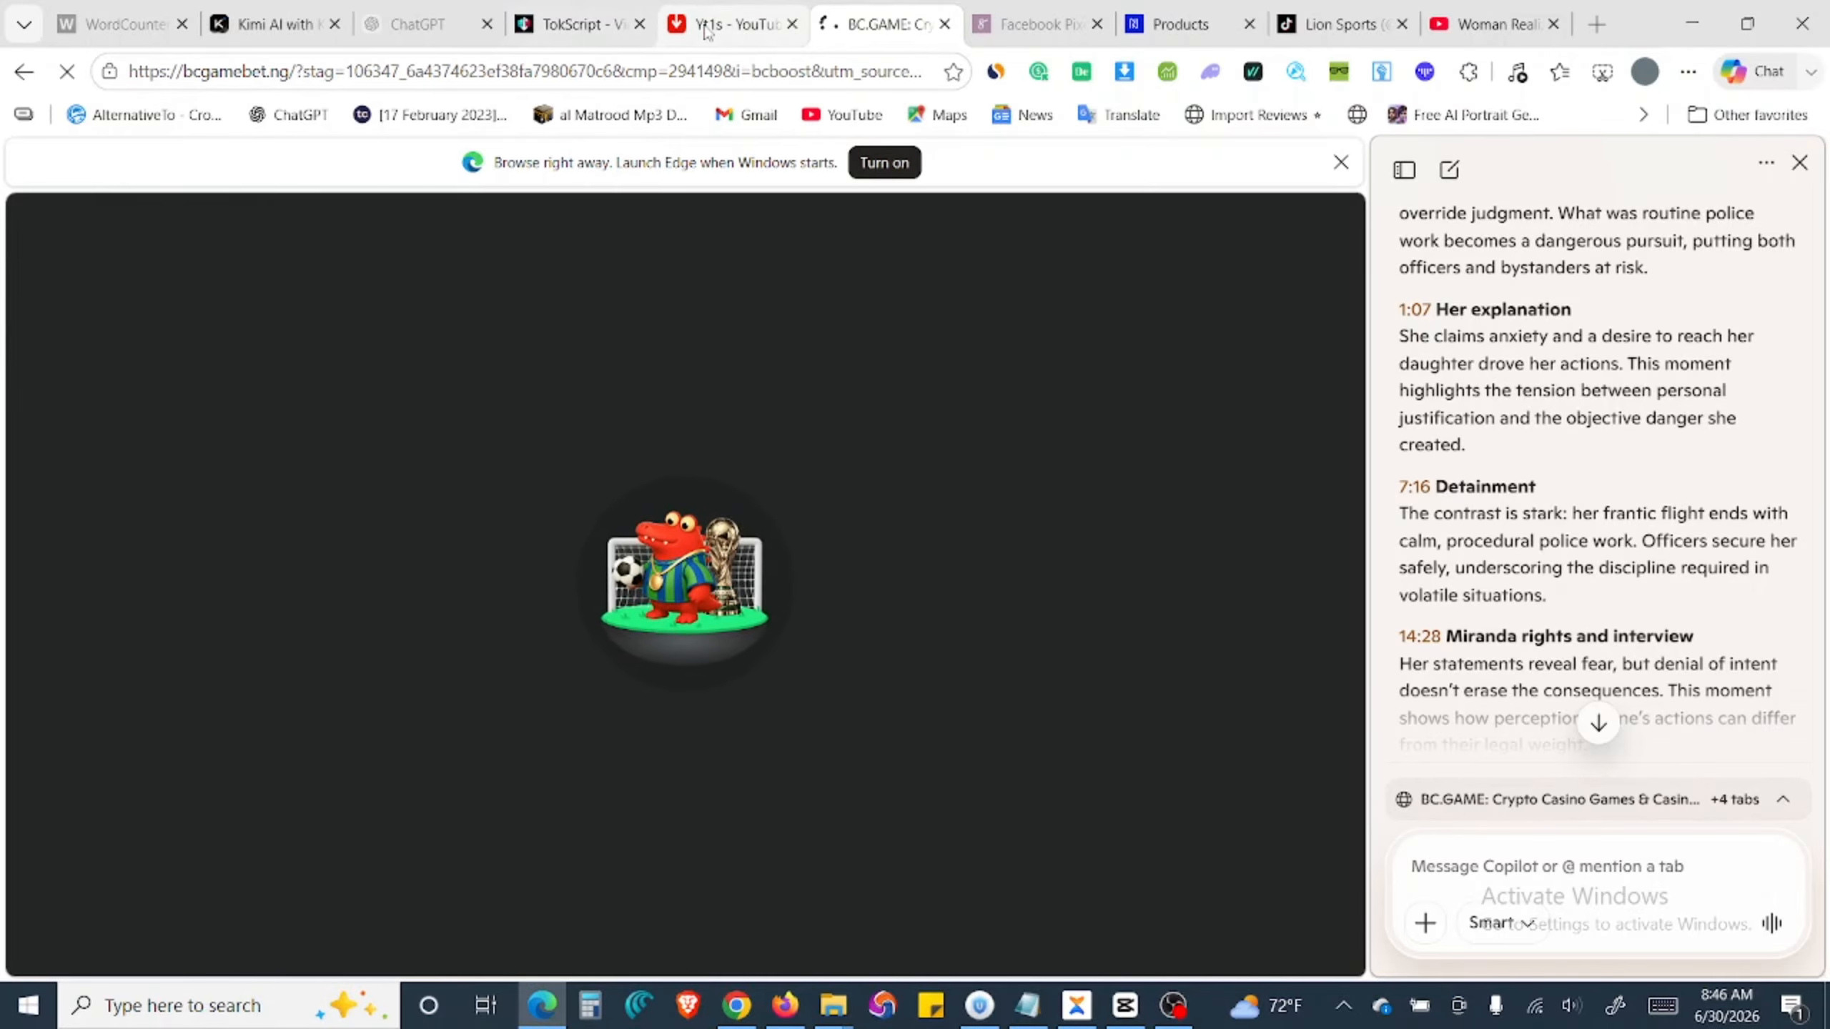
left_click(728, 24)
left_click(694, 165)
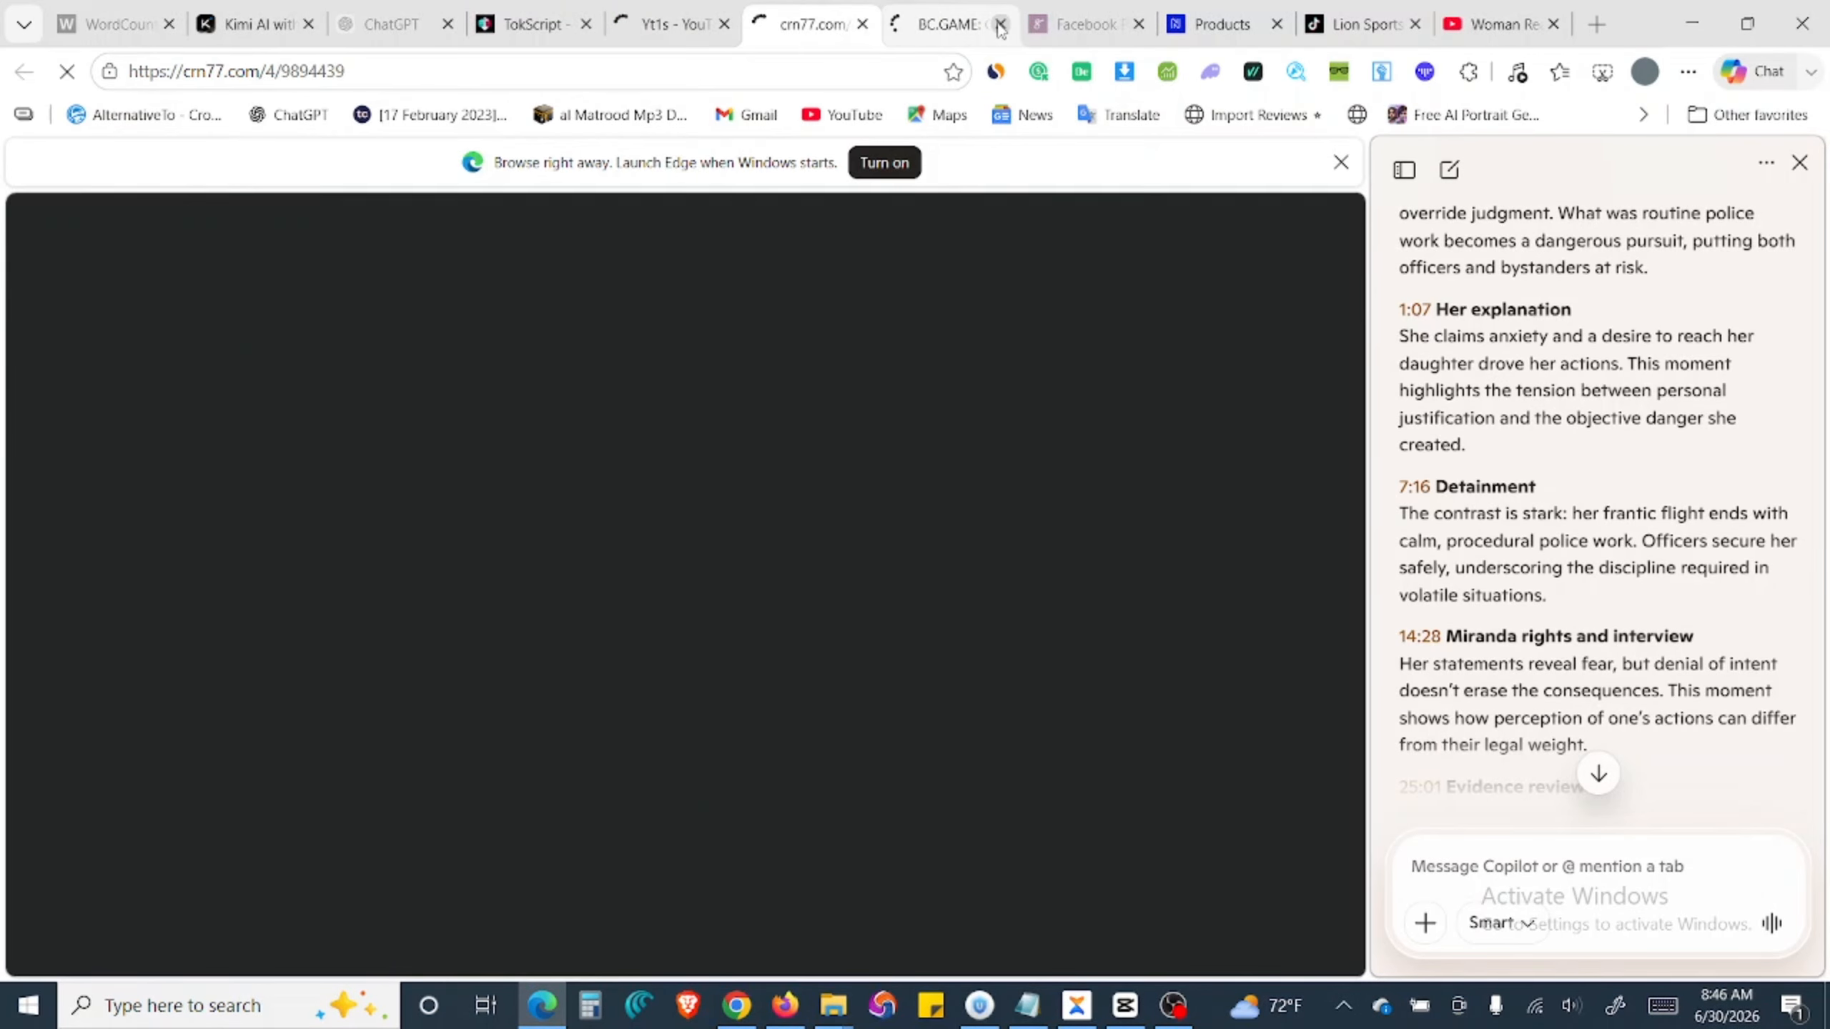
left_click(1000, 25)
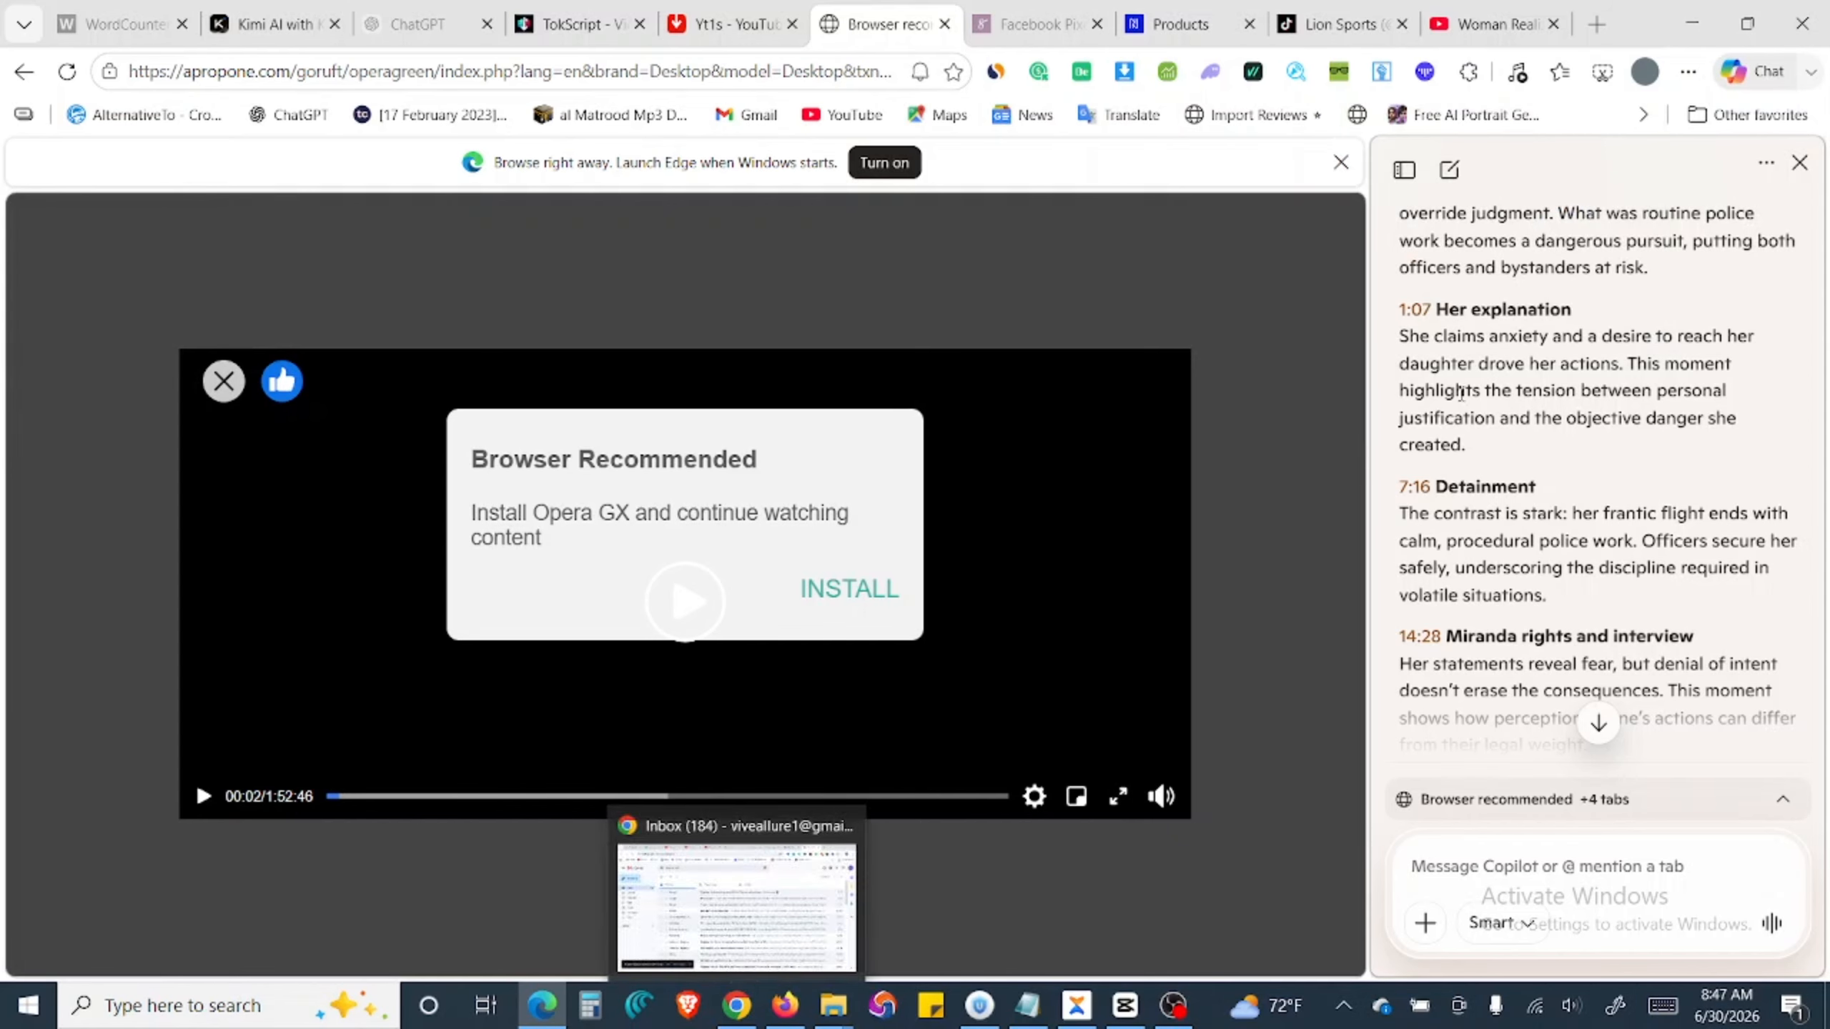
Step: Review Copilot's timestamped commentary again and switch to the Chrome window showing the Gmail inbox
scroll(1501, 577, "up", 4)
scroll(1464, 490, "up", 2)
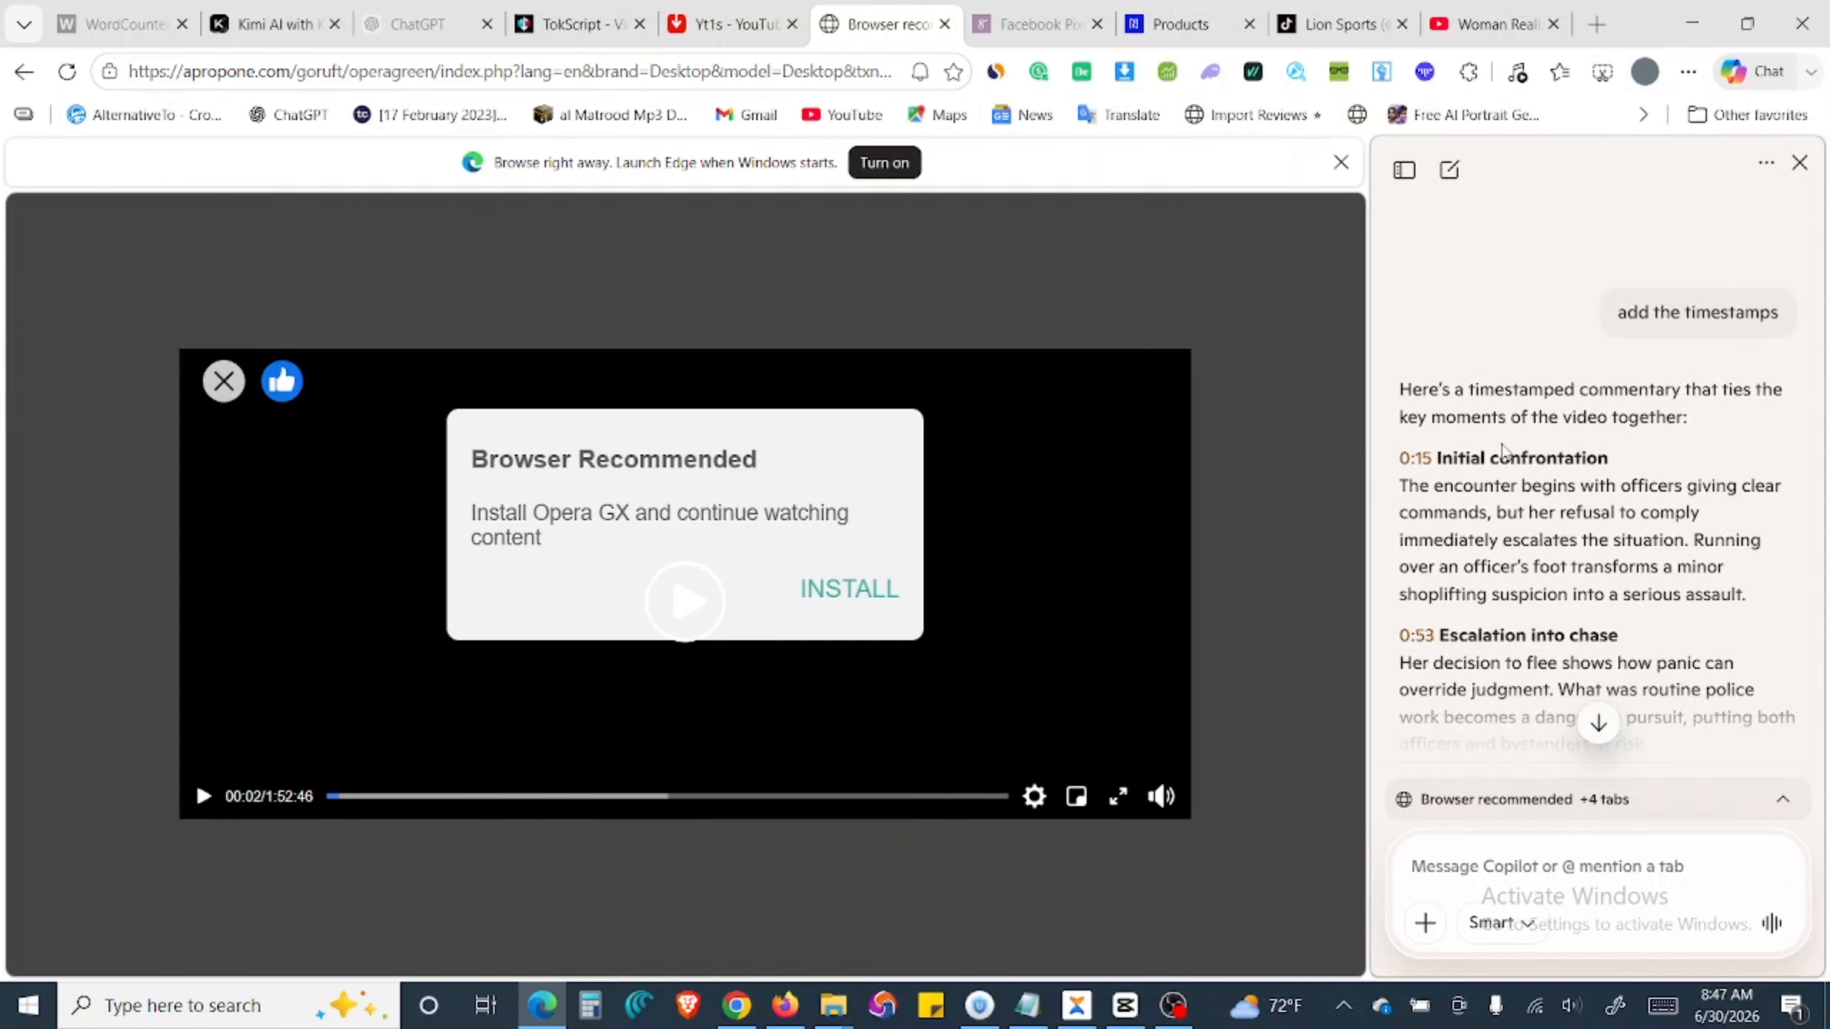
scroll(1502, 450, "down", 10)
left_click(746, 1013)
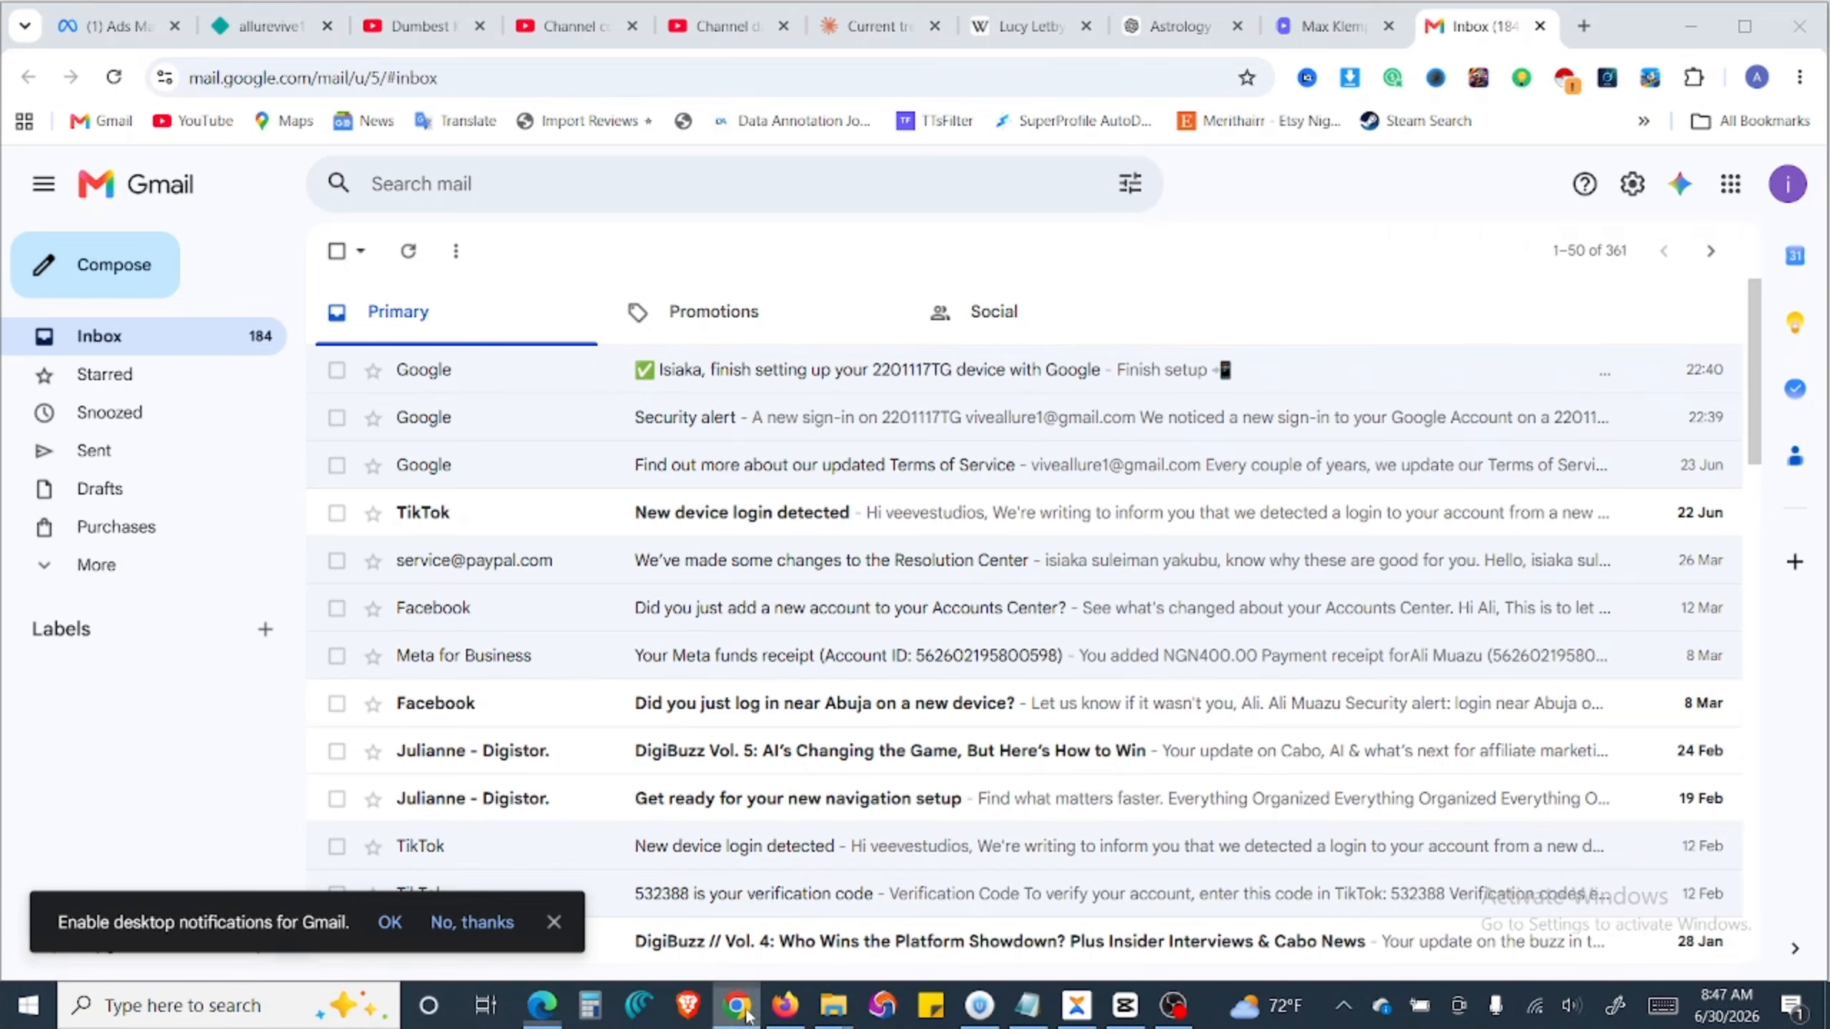
Step: Open the Fish Audio website (fish.audio) in a new browser tab and launch its app
left_click(1586, 29)
type("f")
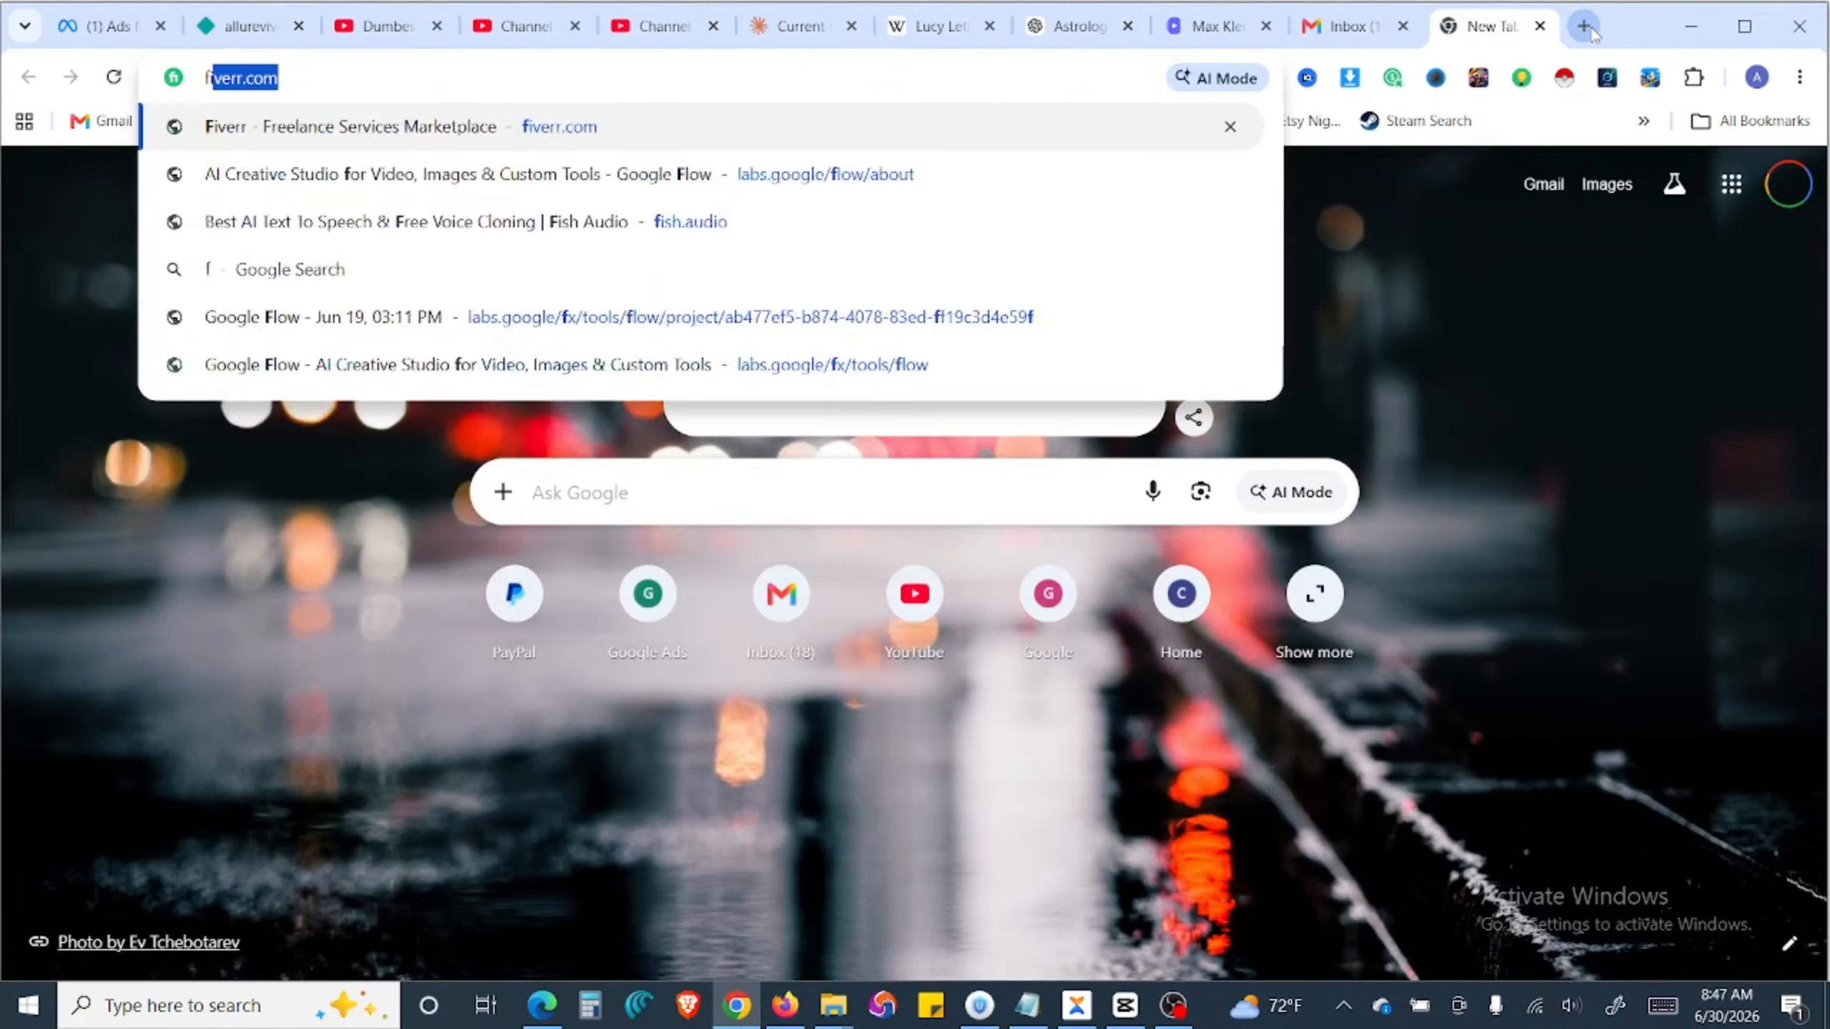
type("ish")
key("Return")
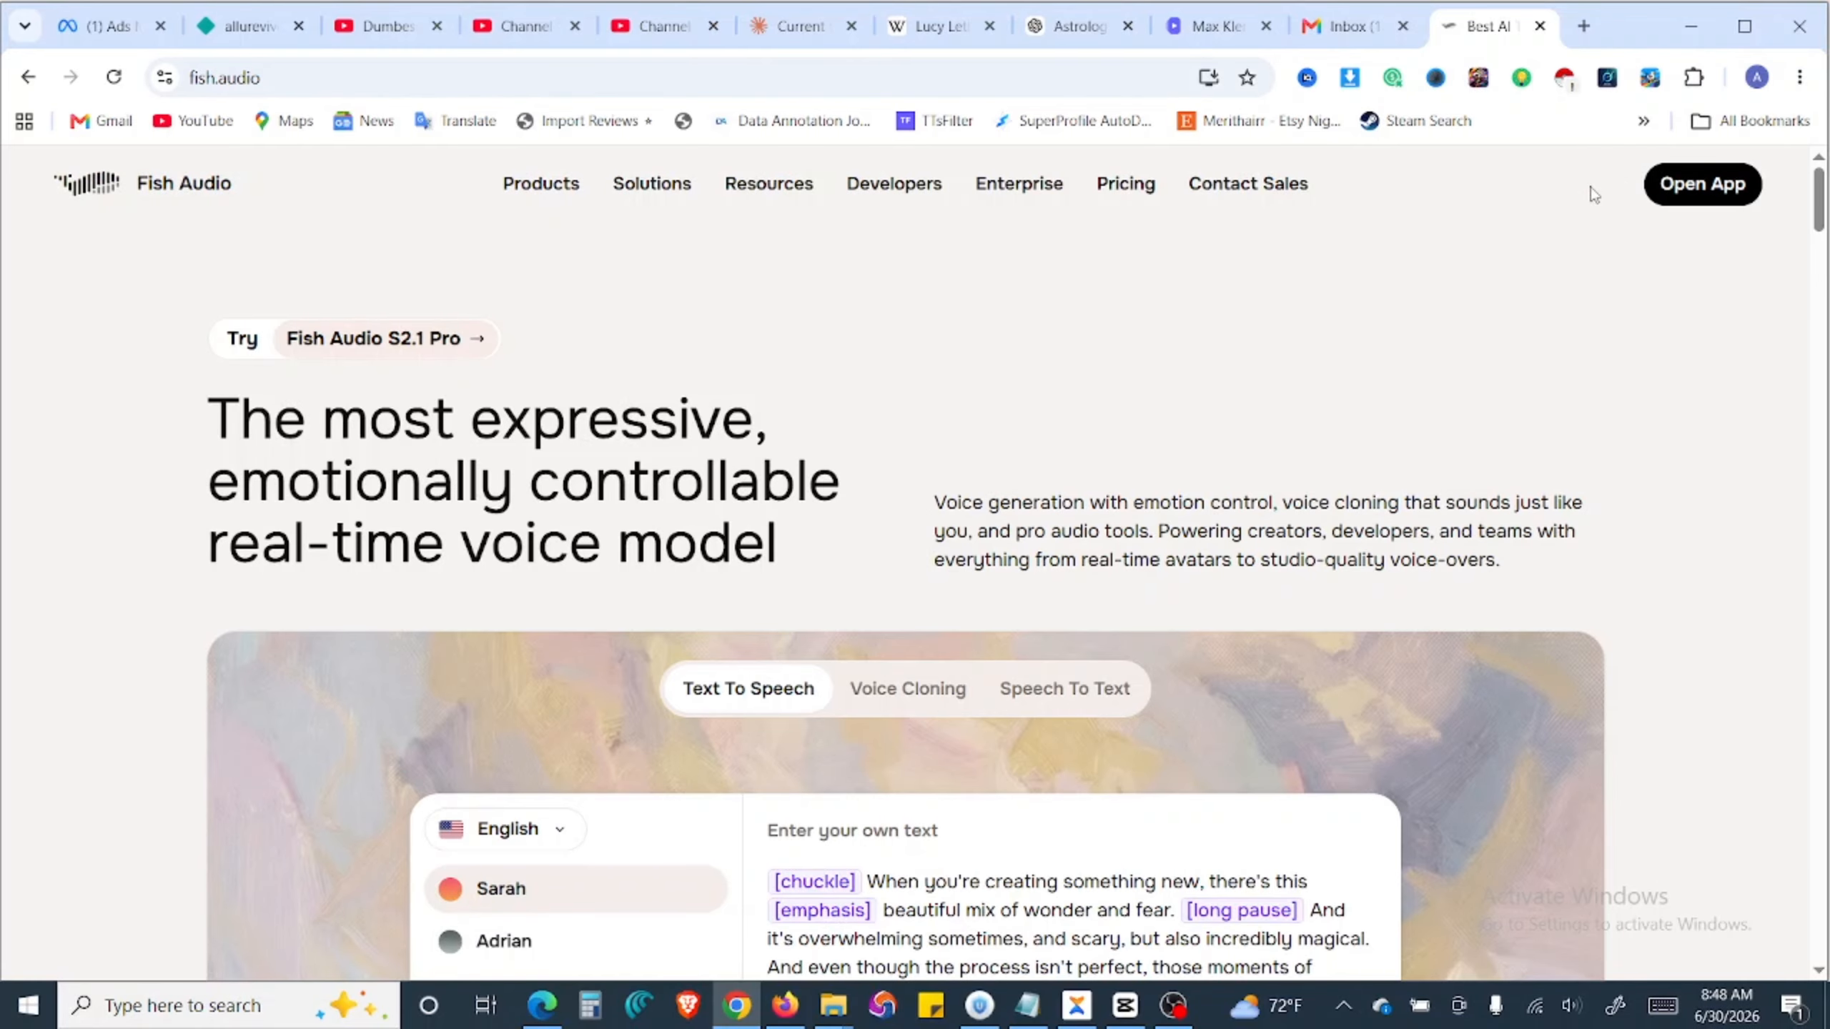
left_click(1701, 195)
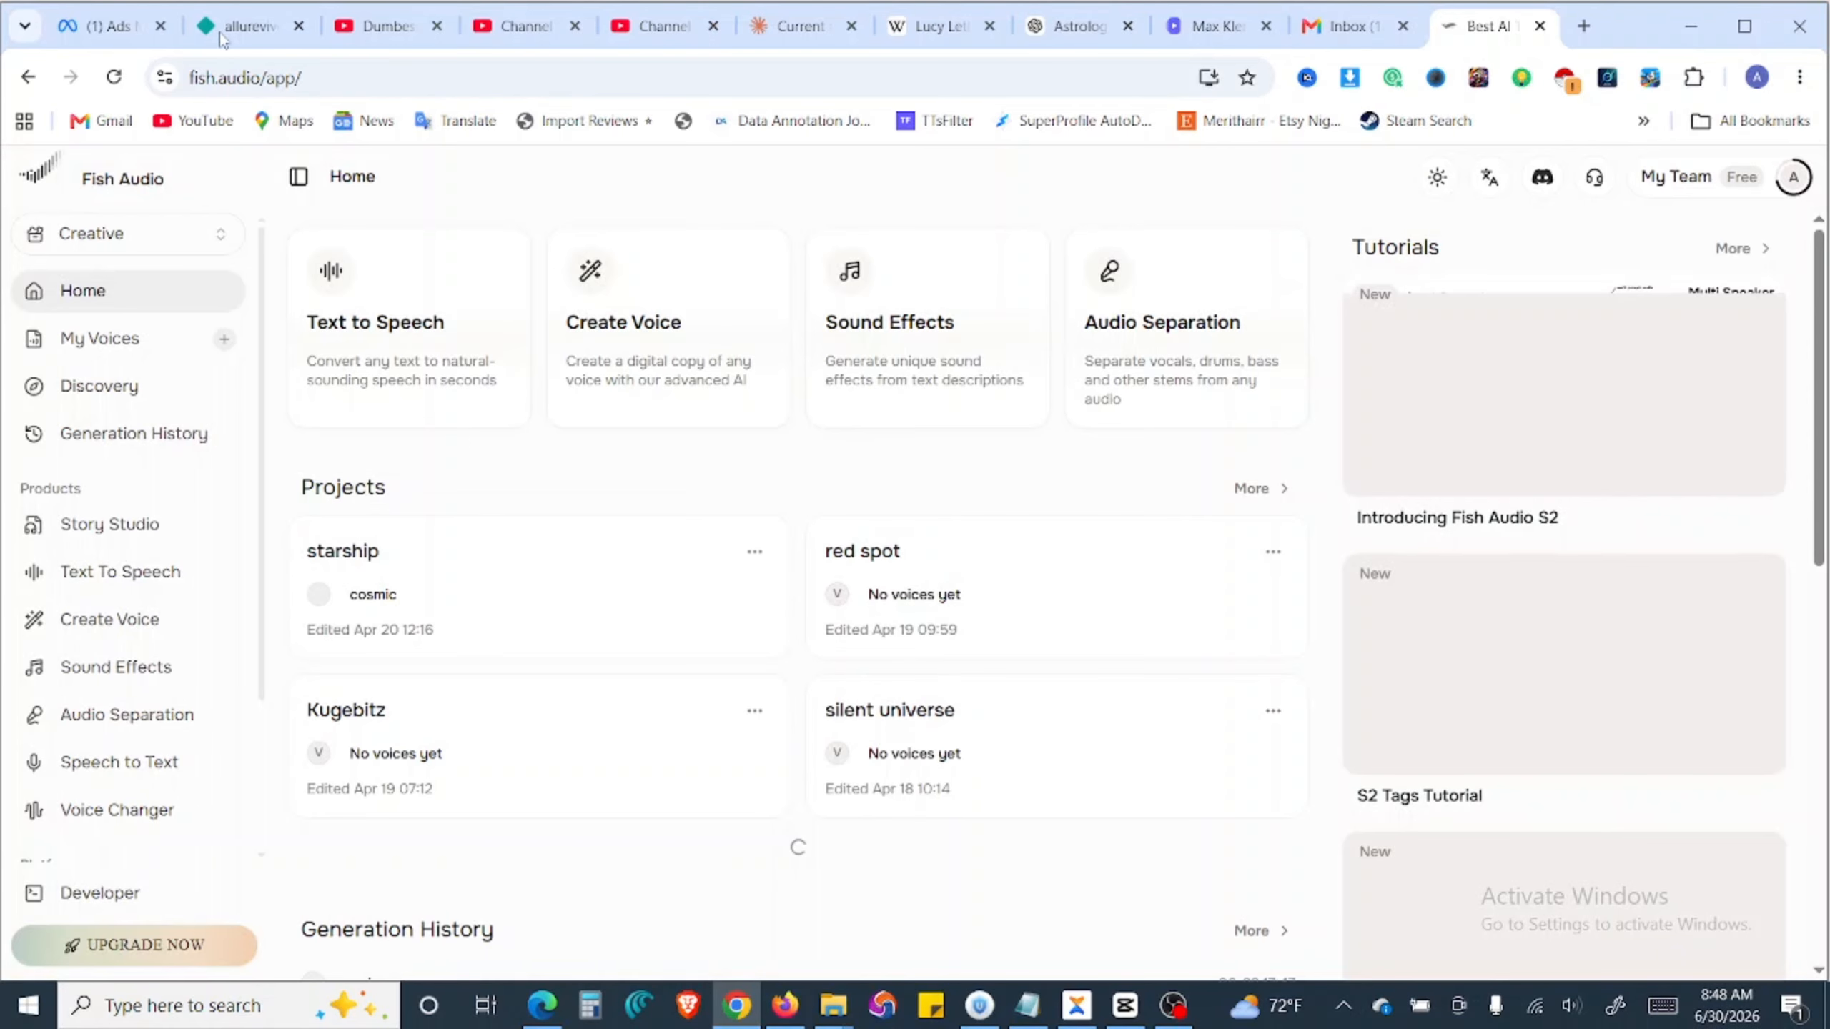
Step: Open Fish Audio's Text to Speech tool and clear the existing script from the cosmic voice's text block
scroll(438, 572, "down", 5)
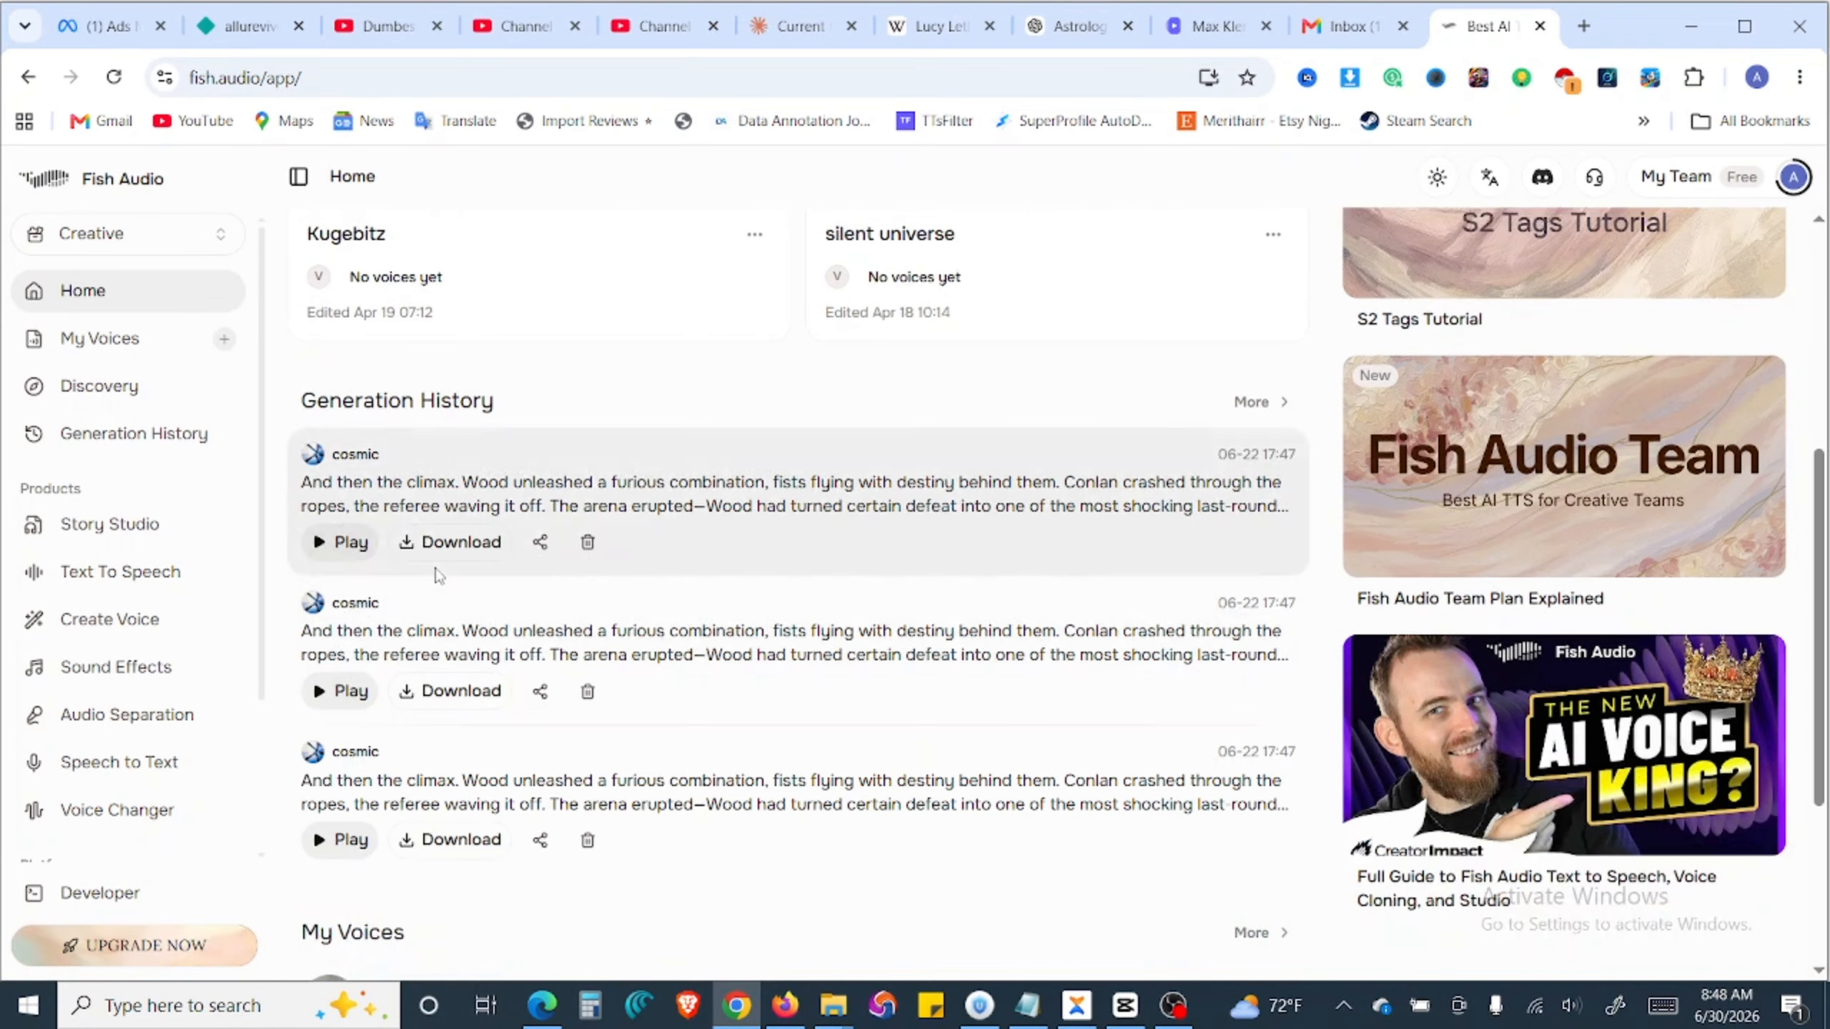
scroll(395, 487, "up", 5)
left_click(416, 286)
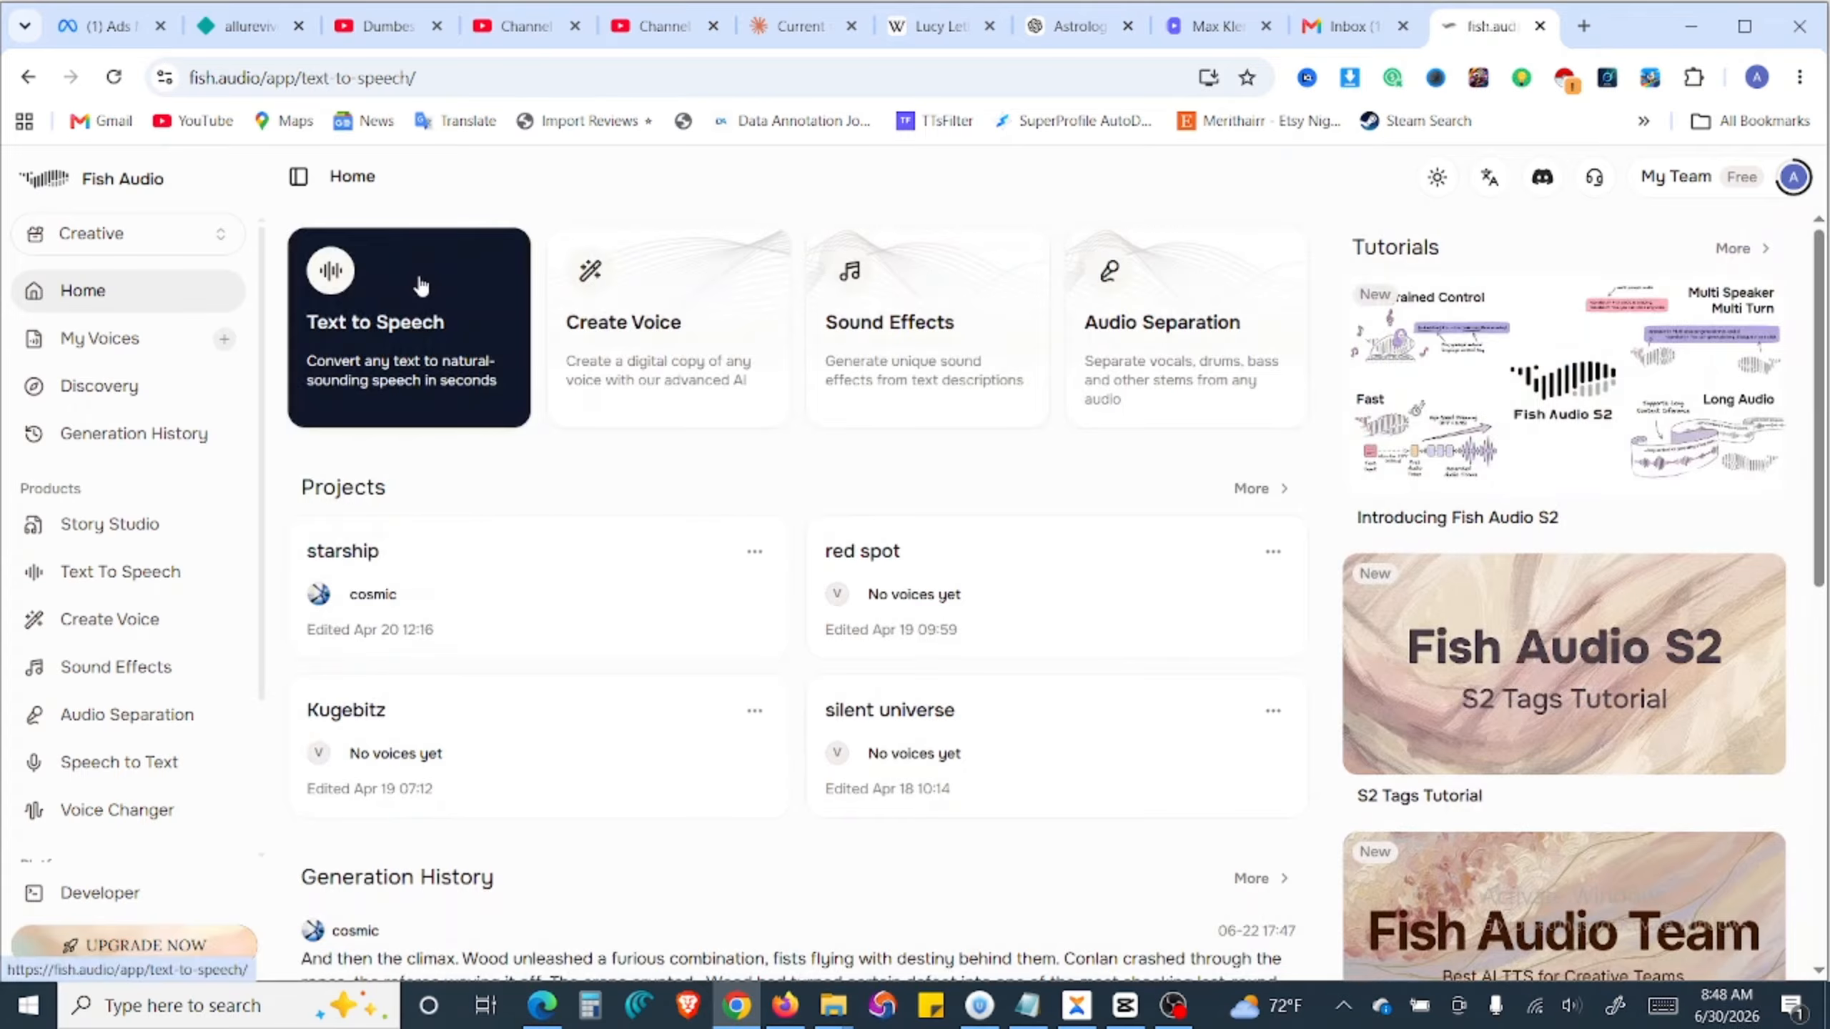
left_click(836, 452)
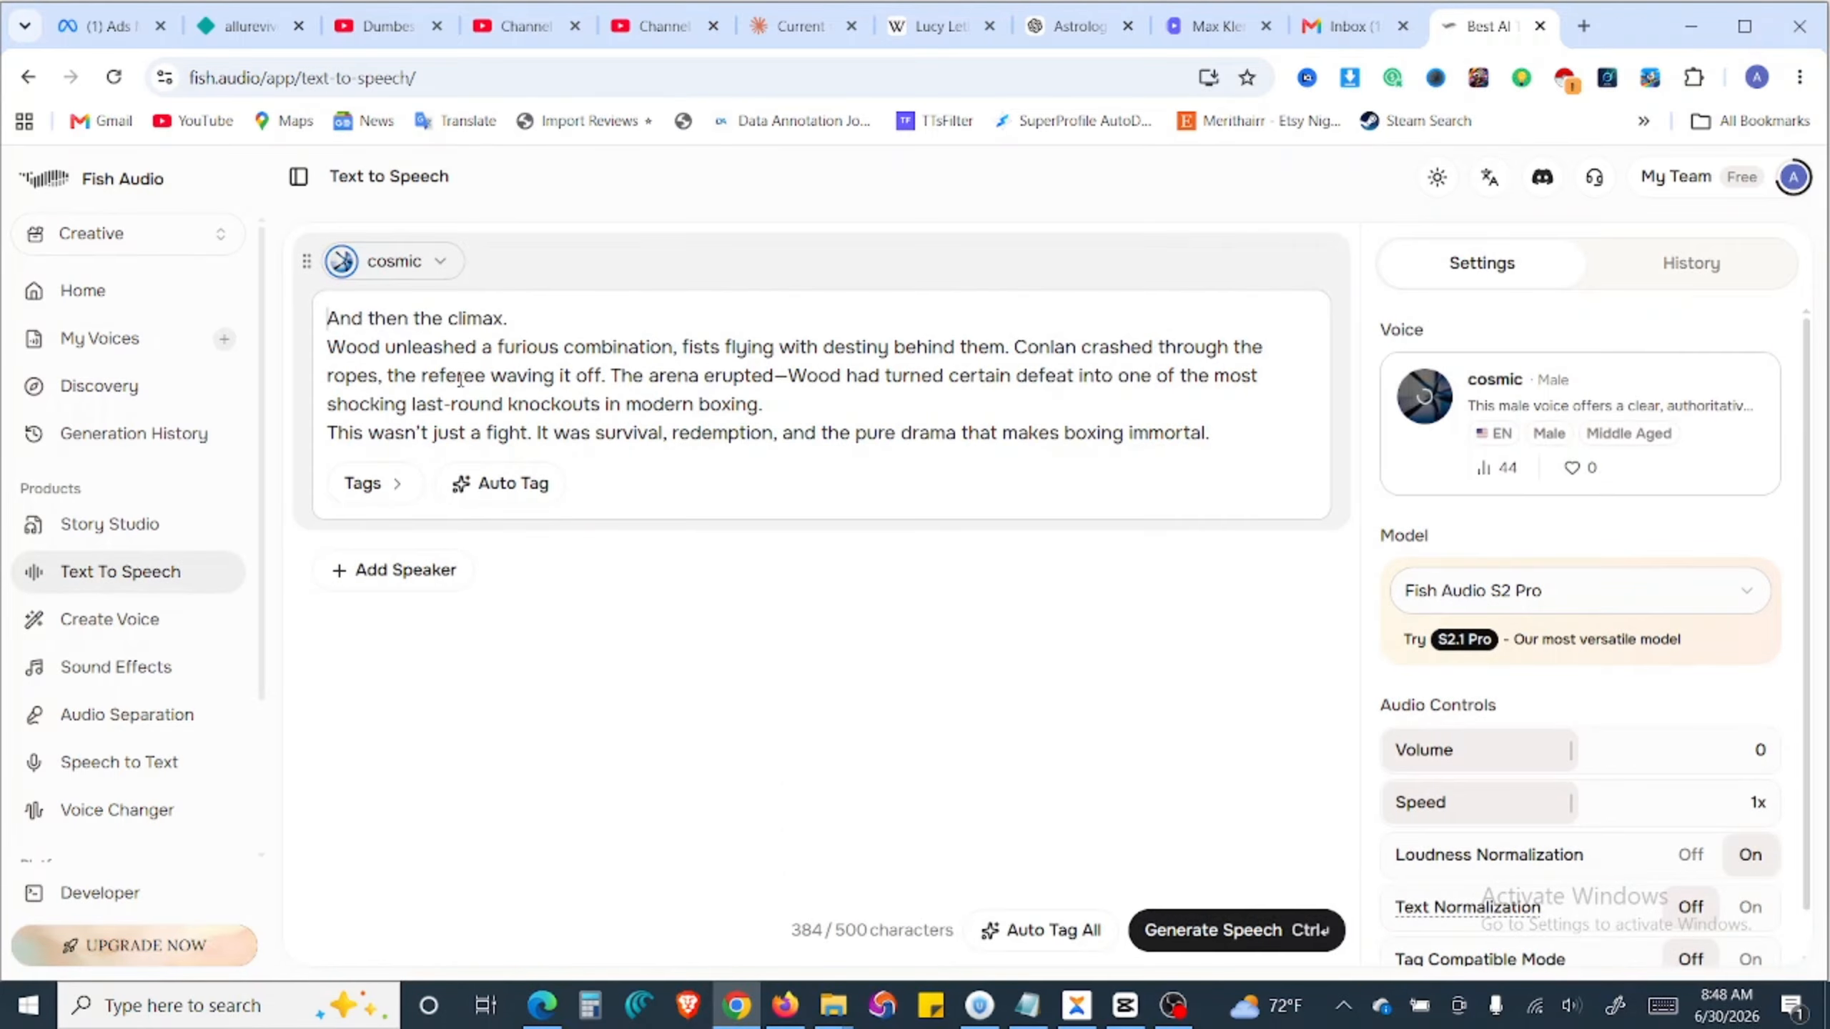
key("ctrl+a")
key("BackSpace")
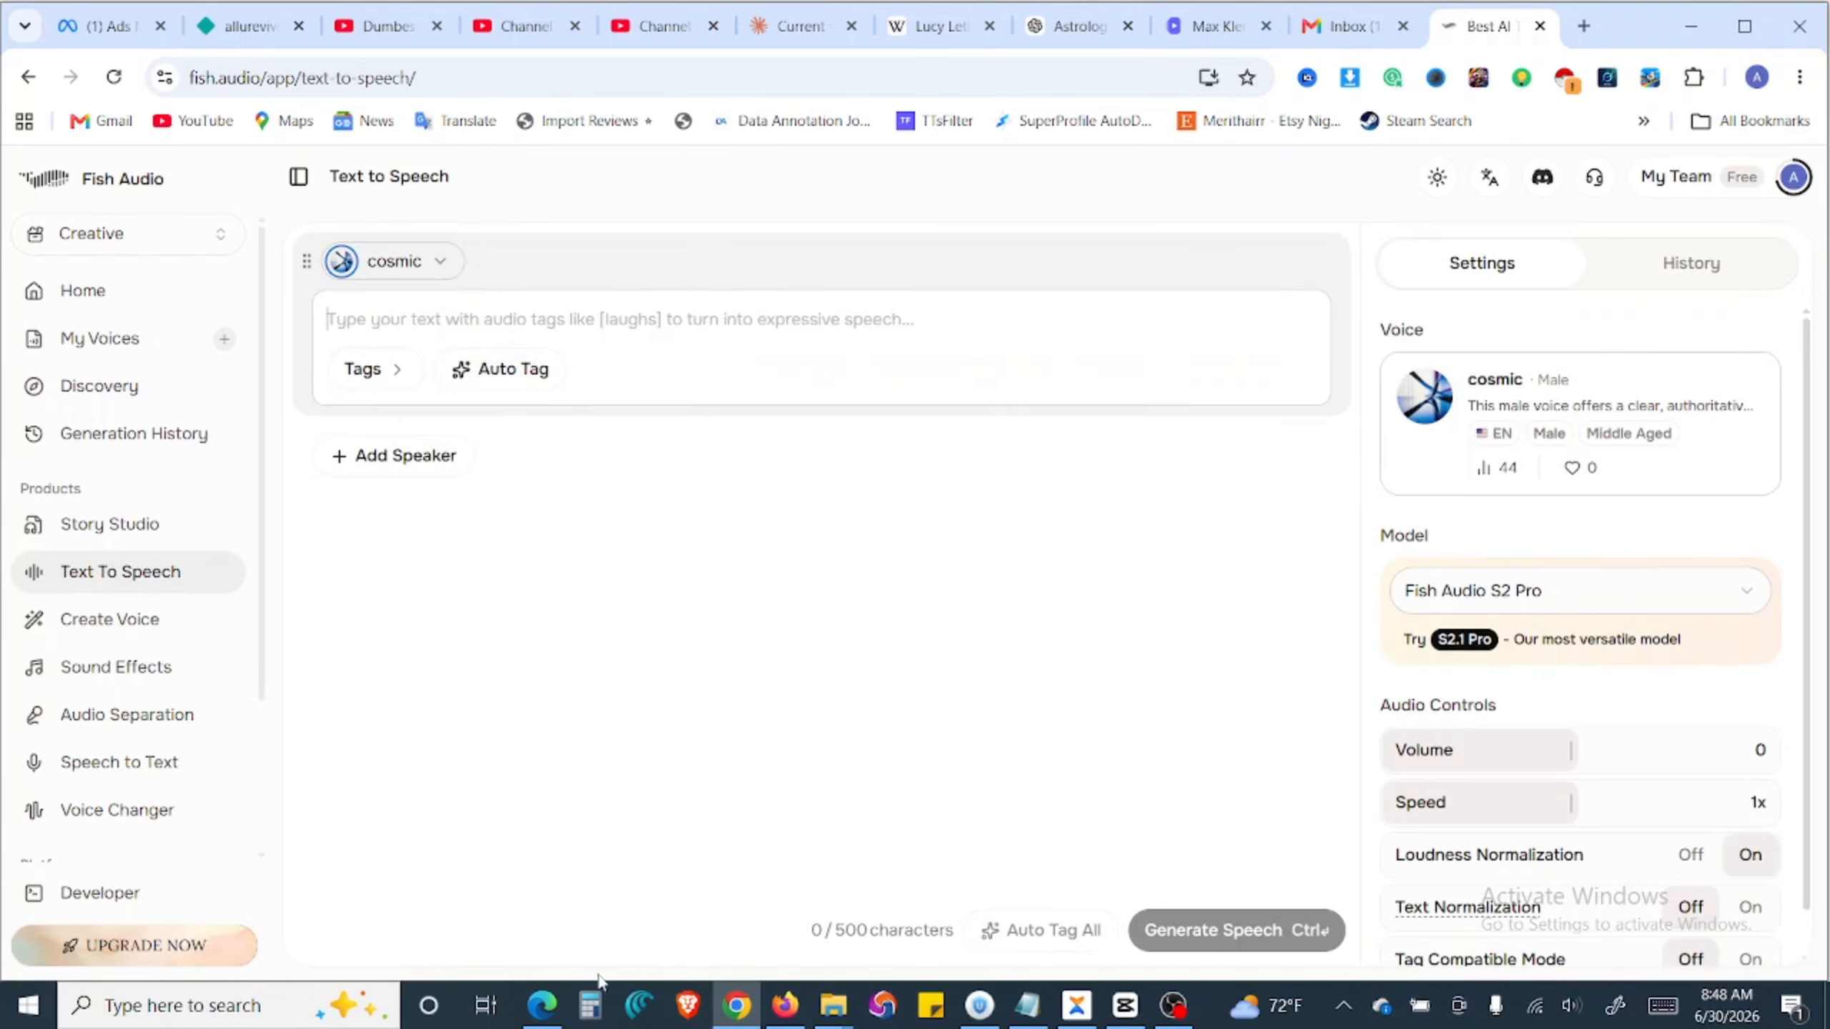
Step: Switch to Edge and copy the 0:15 "Initial confrontation" paragraph from Copilot's timestamped commentary
left_click(542, 1004)
scroll(1473, 455, "up", 10)
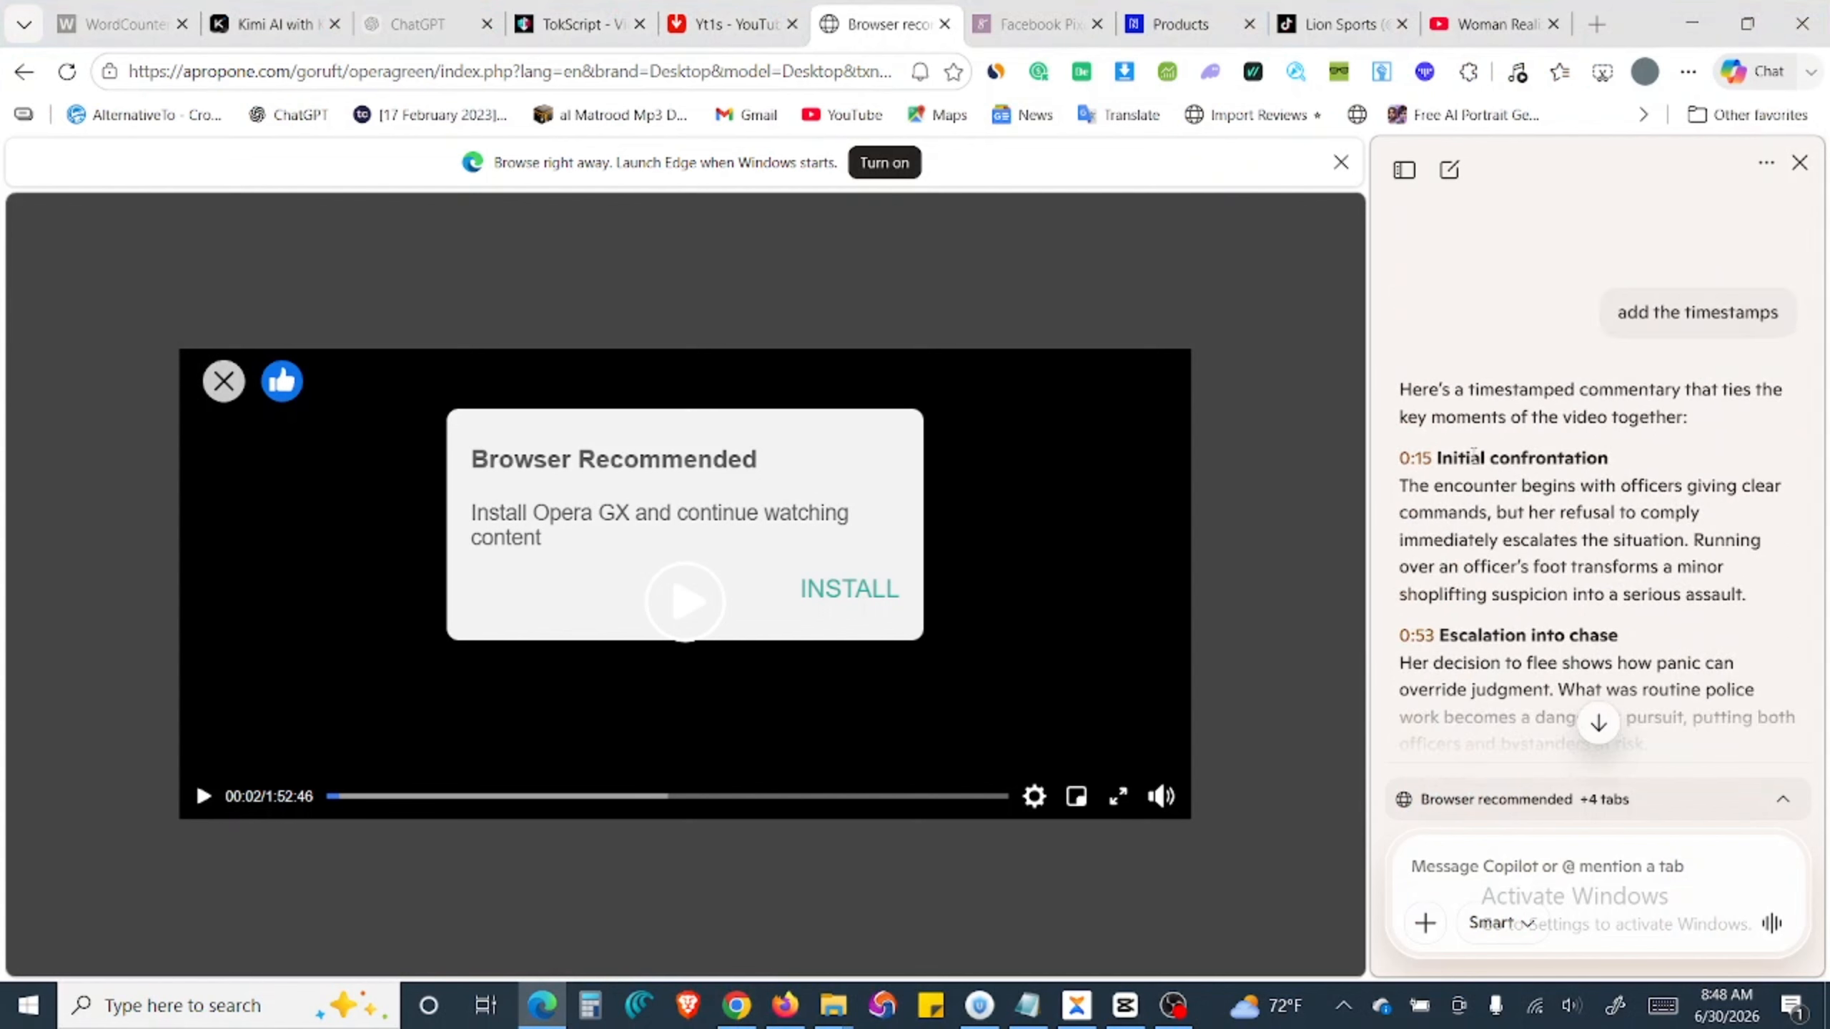
left_click_drag(1401, 484, 1744, 591)
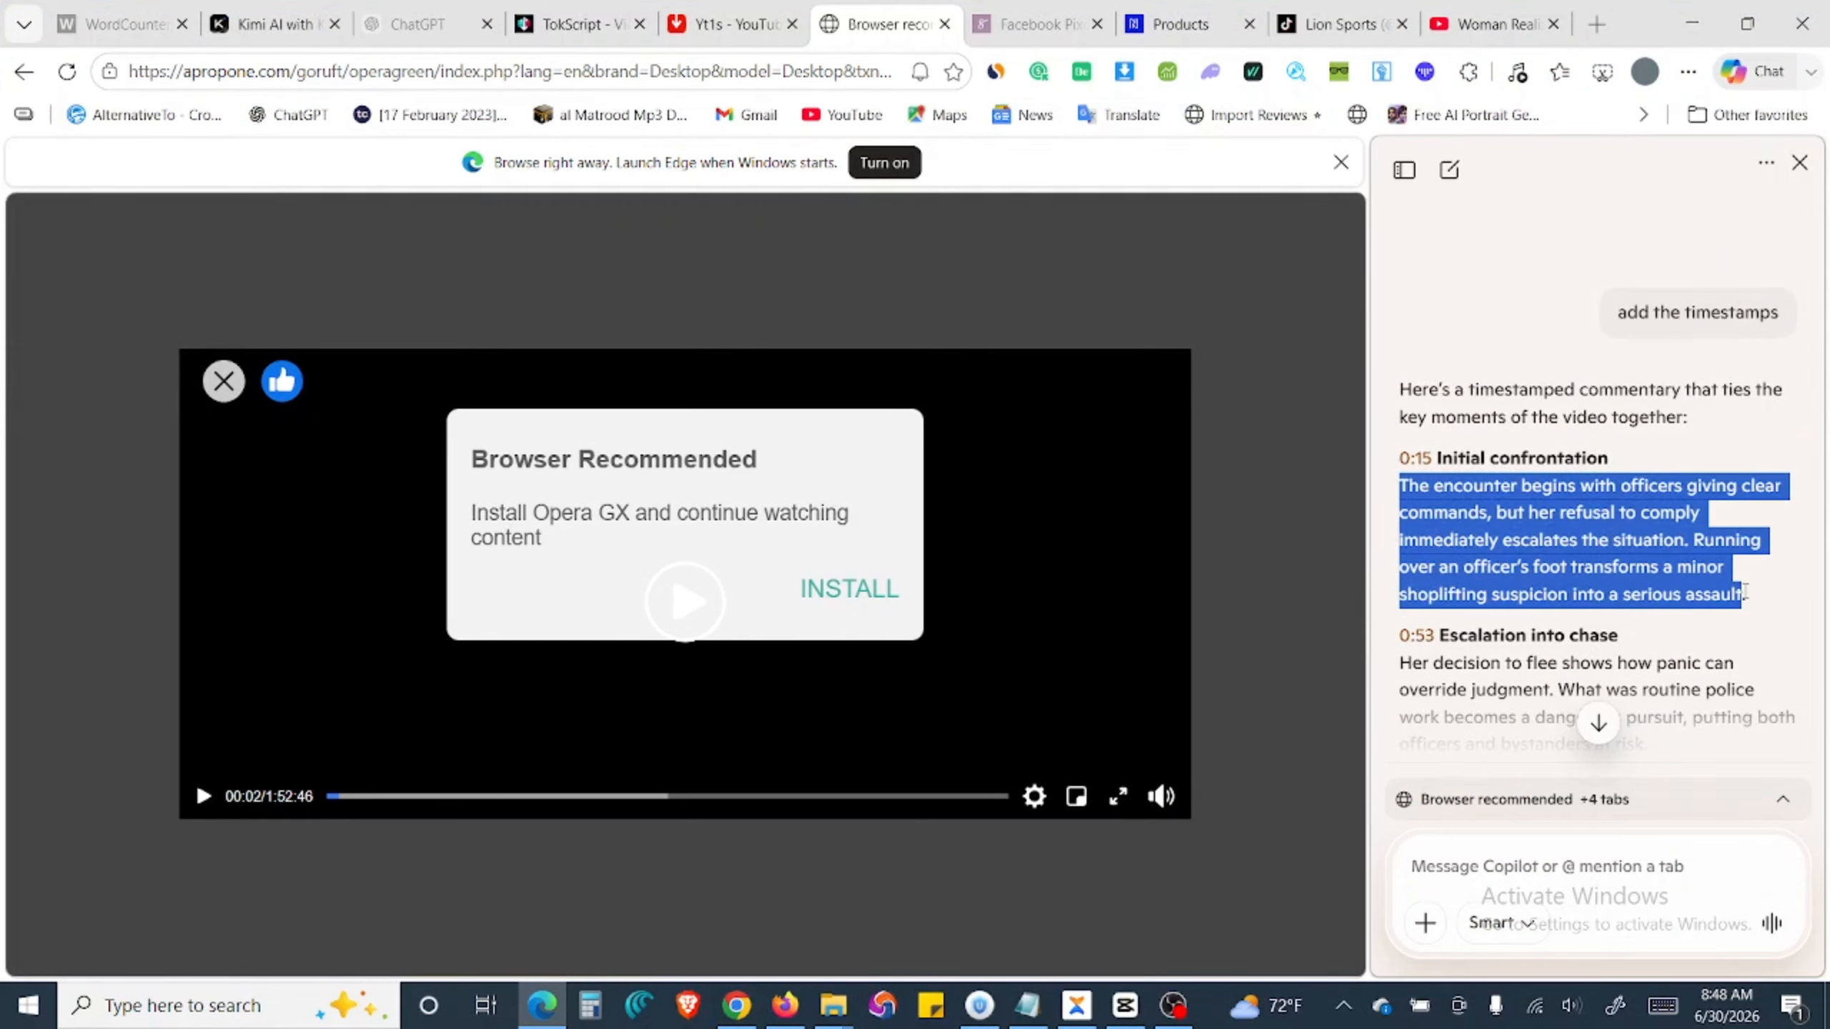
right_click(1655, 560)
left_click(1678, 585)
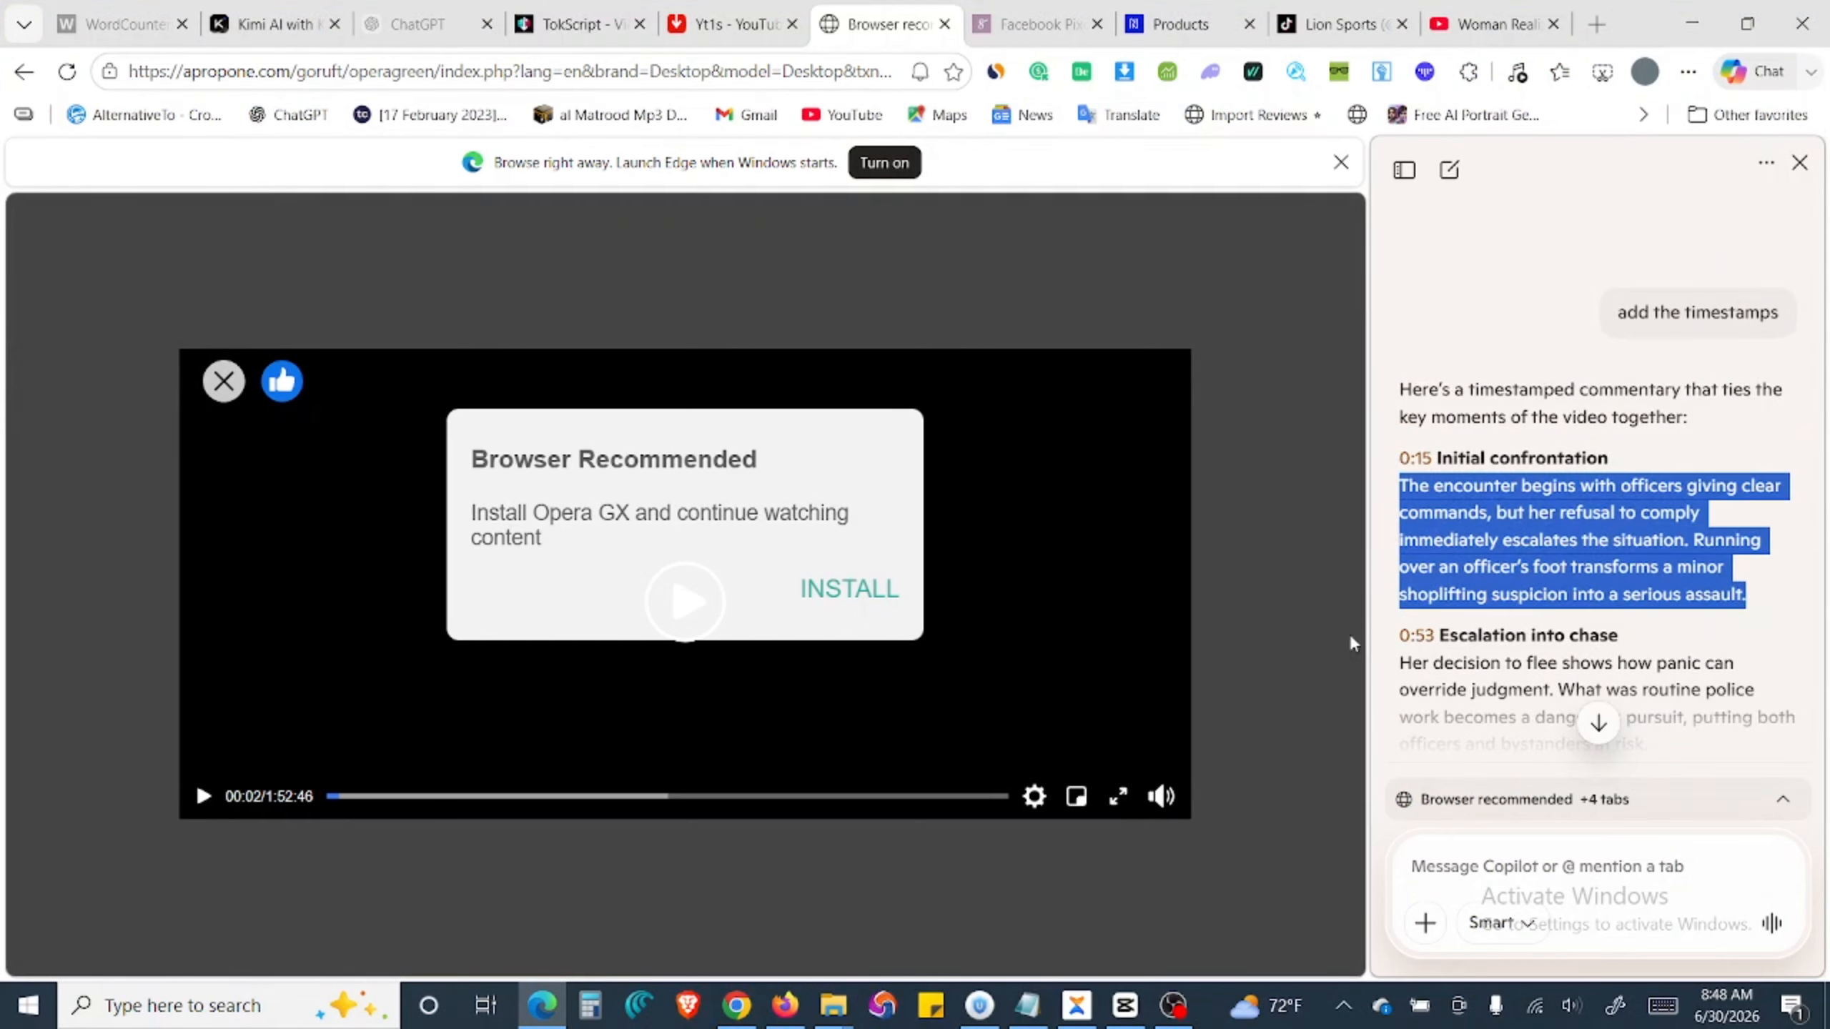
Step: Return to Fish Audio in Chrome and generate speech from the copied 0:15 paragraph with the cosmic voice, dismissing the upgrade offer
left_click(736, 1004)
right_click(430, 332)
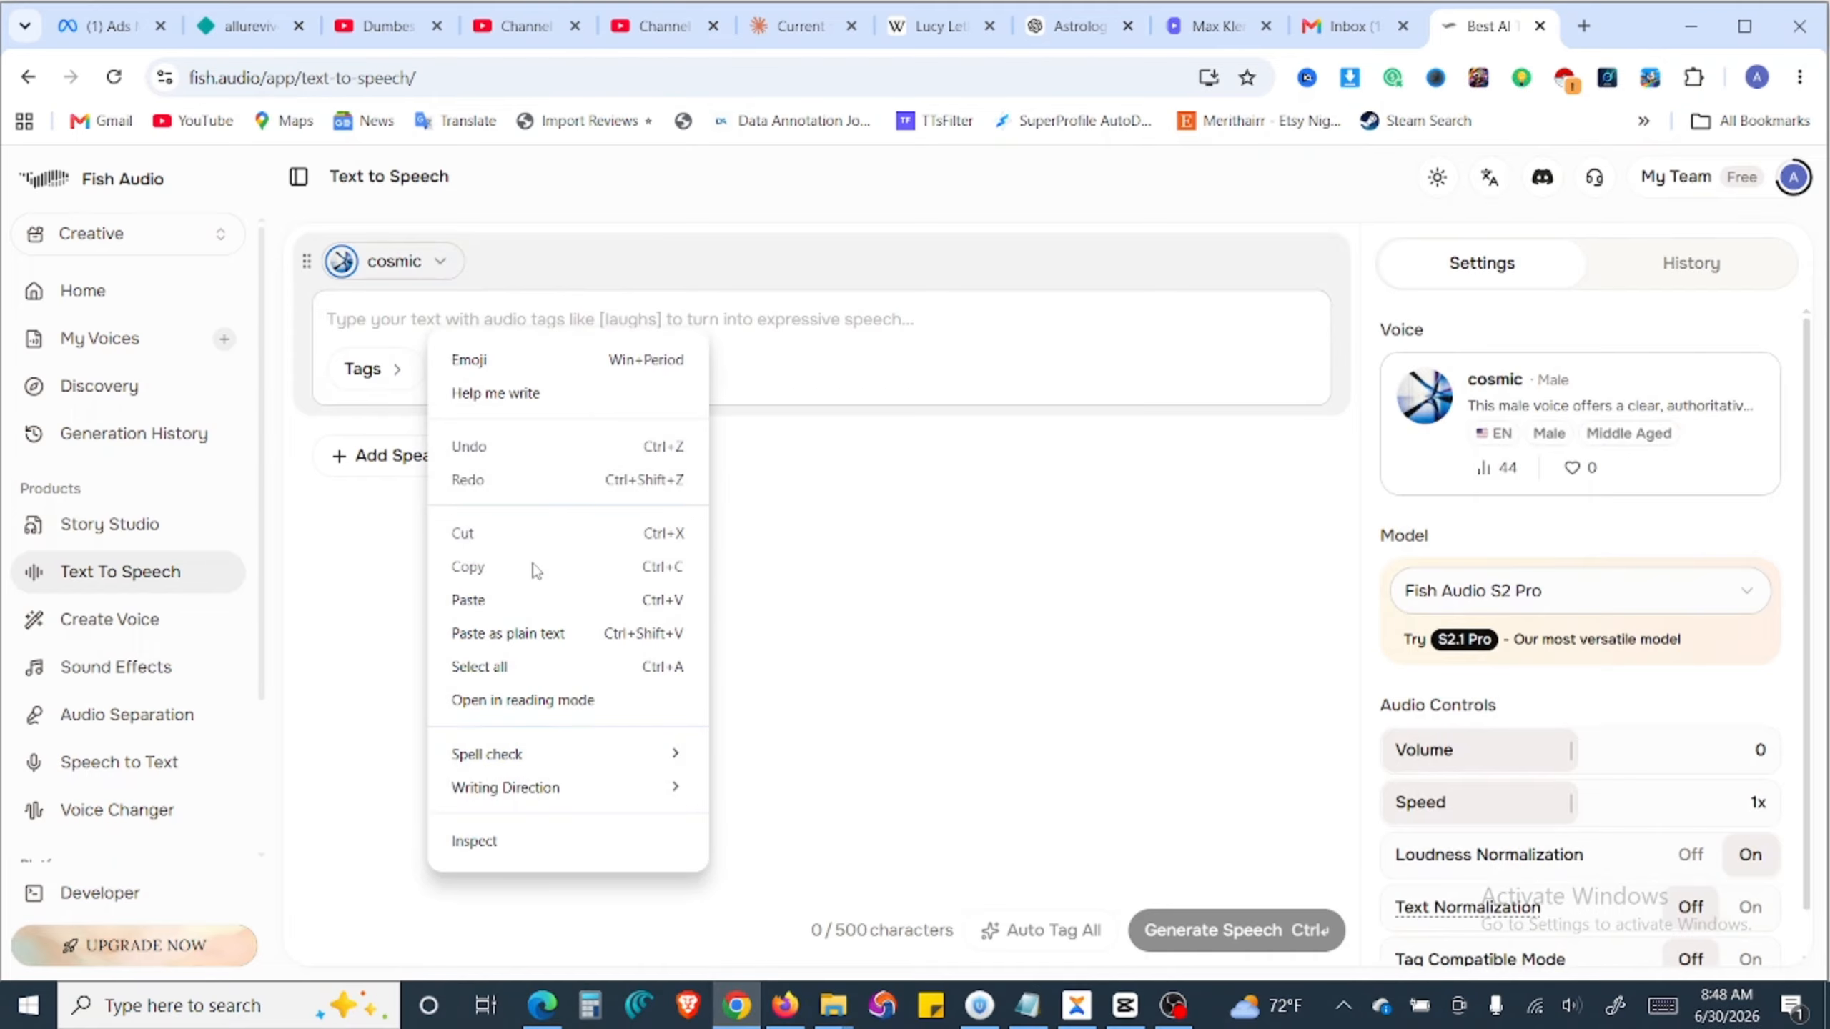
left_click(505, 600)
left_click(1185, 931)
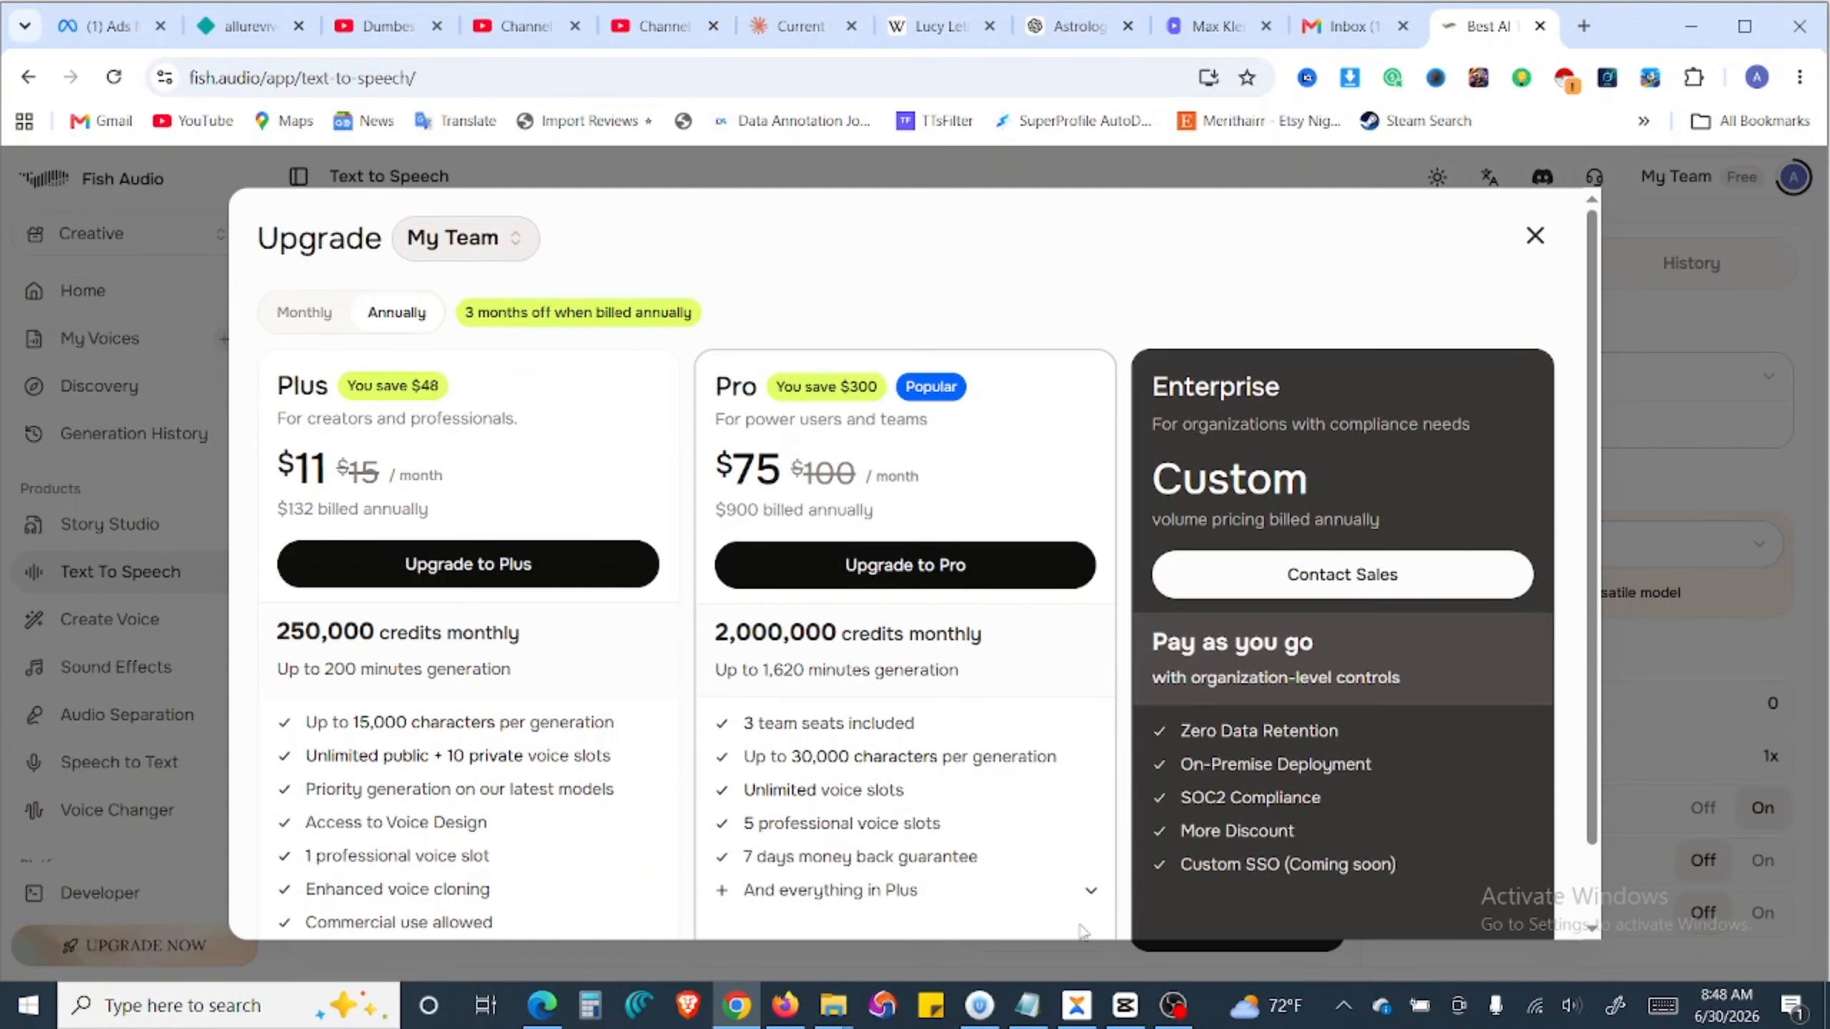
left_click(1533, 236)
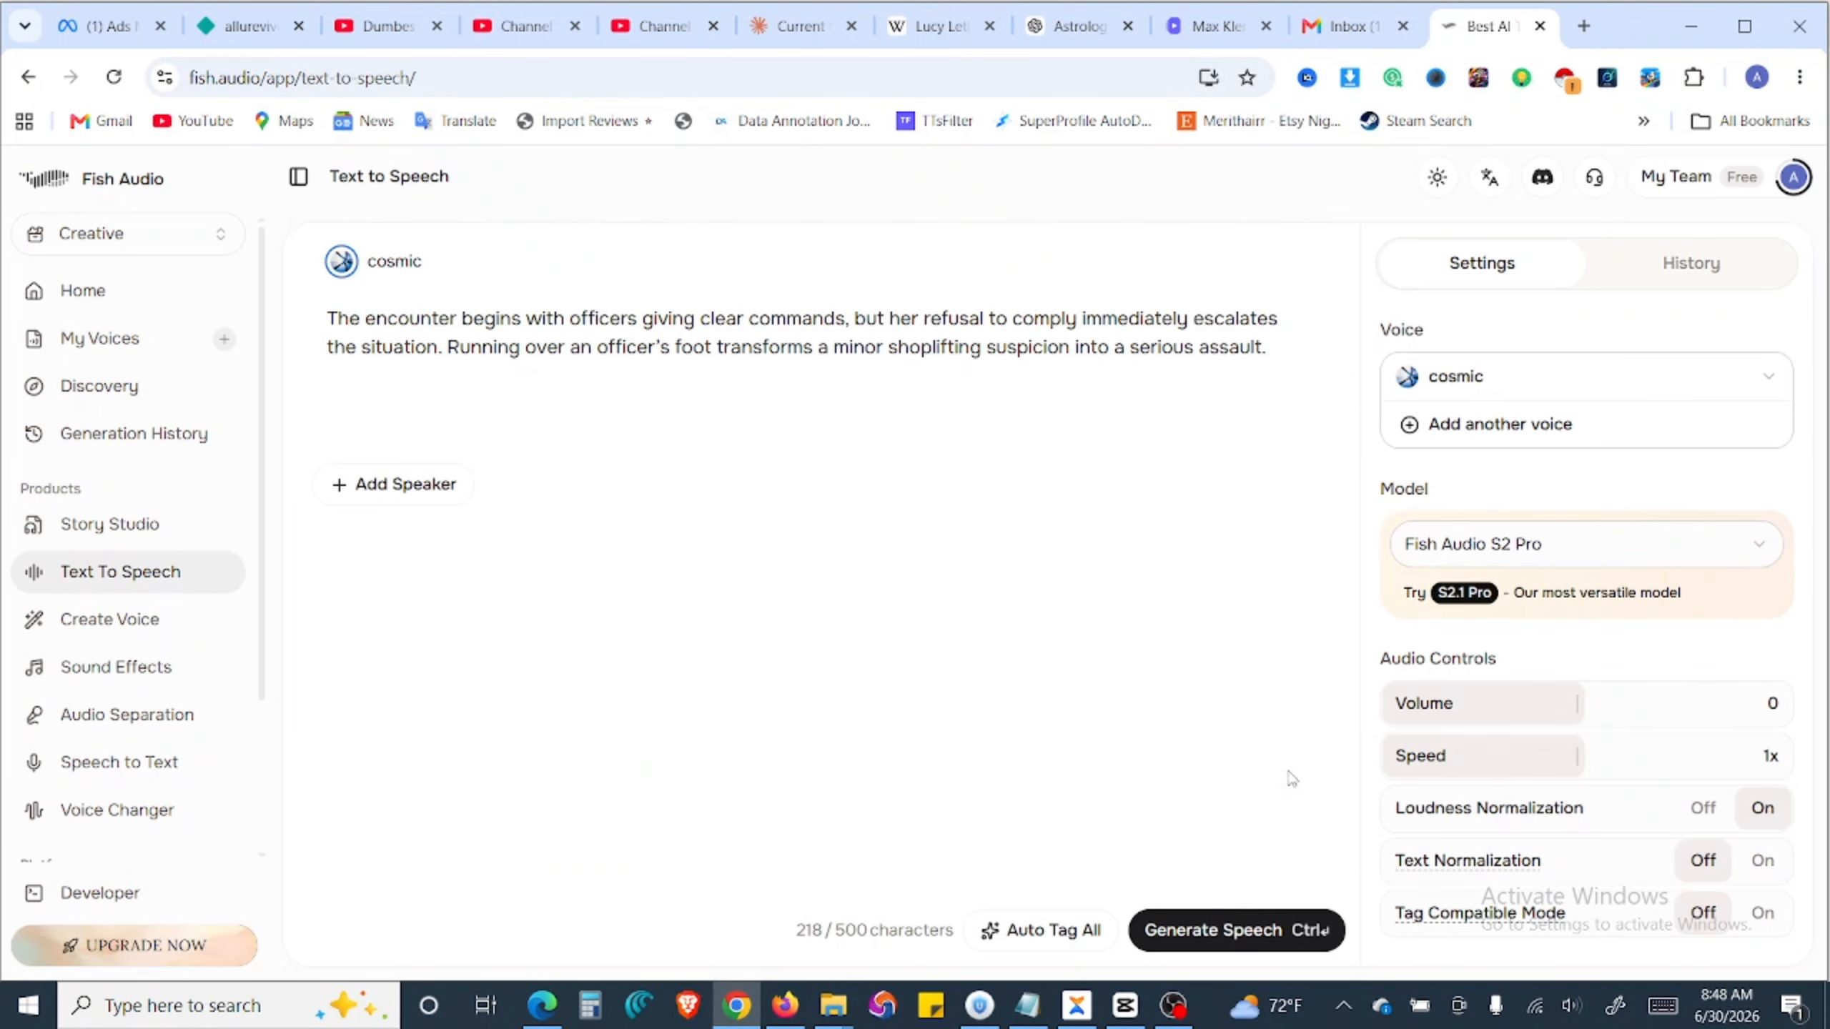
left_click(1237, 938)
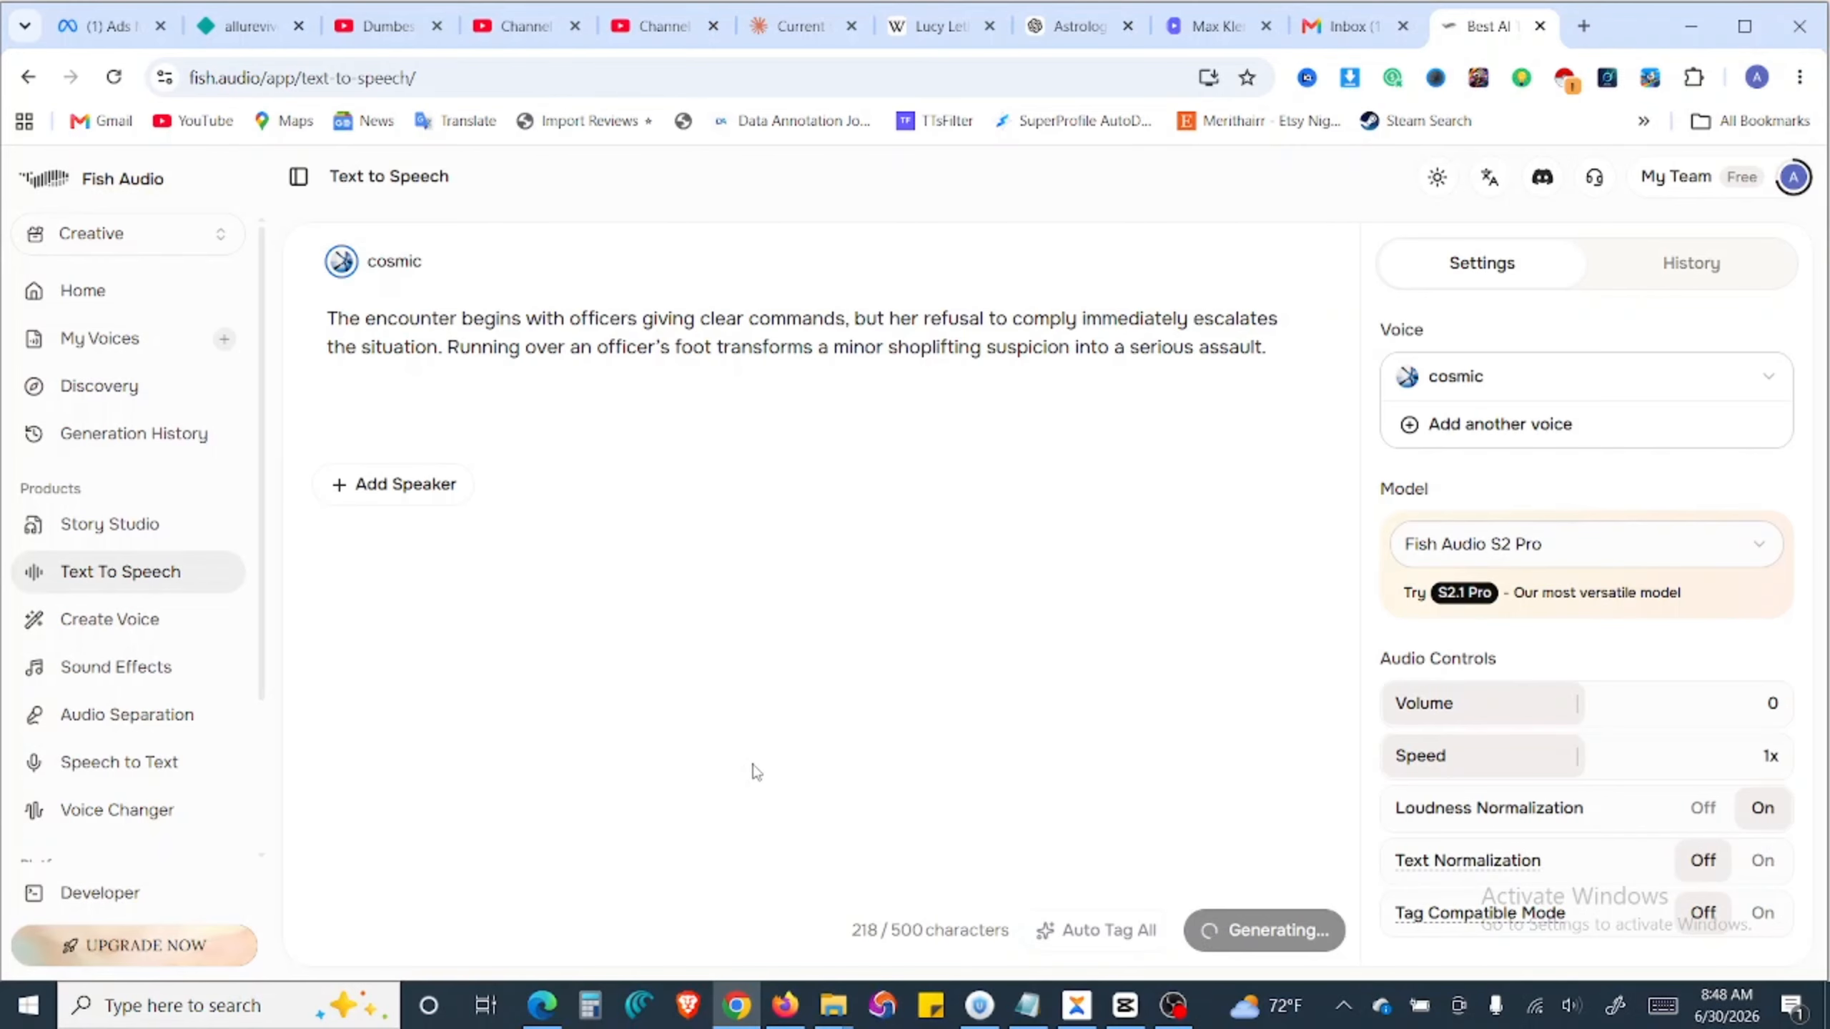
left_click(857, 925)
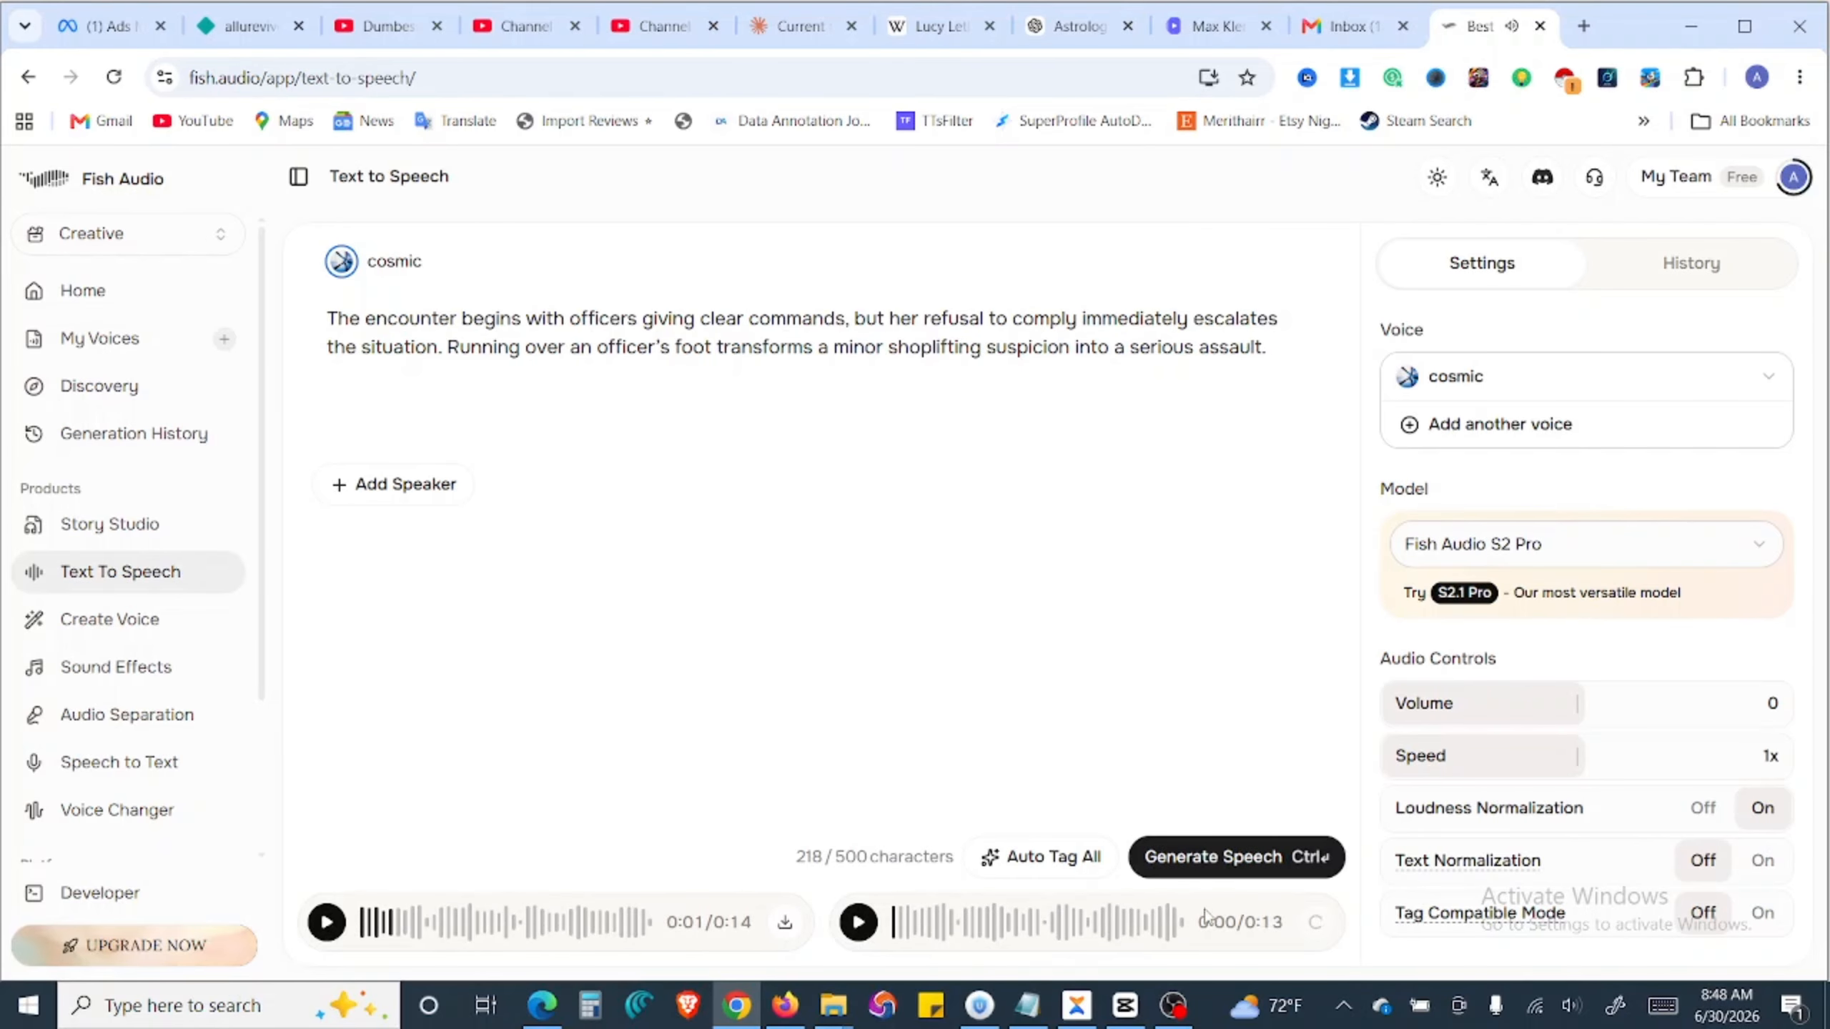
Step: Switch to Edge and copy the 0:53 "Escalation into chase" paragraph from Copilot's commentary
left_click(541, 1004)
scroll(1585, 505, "down", 2)
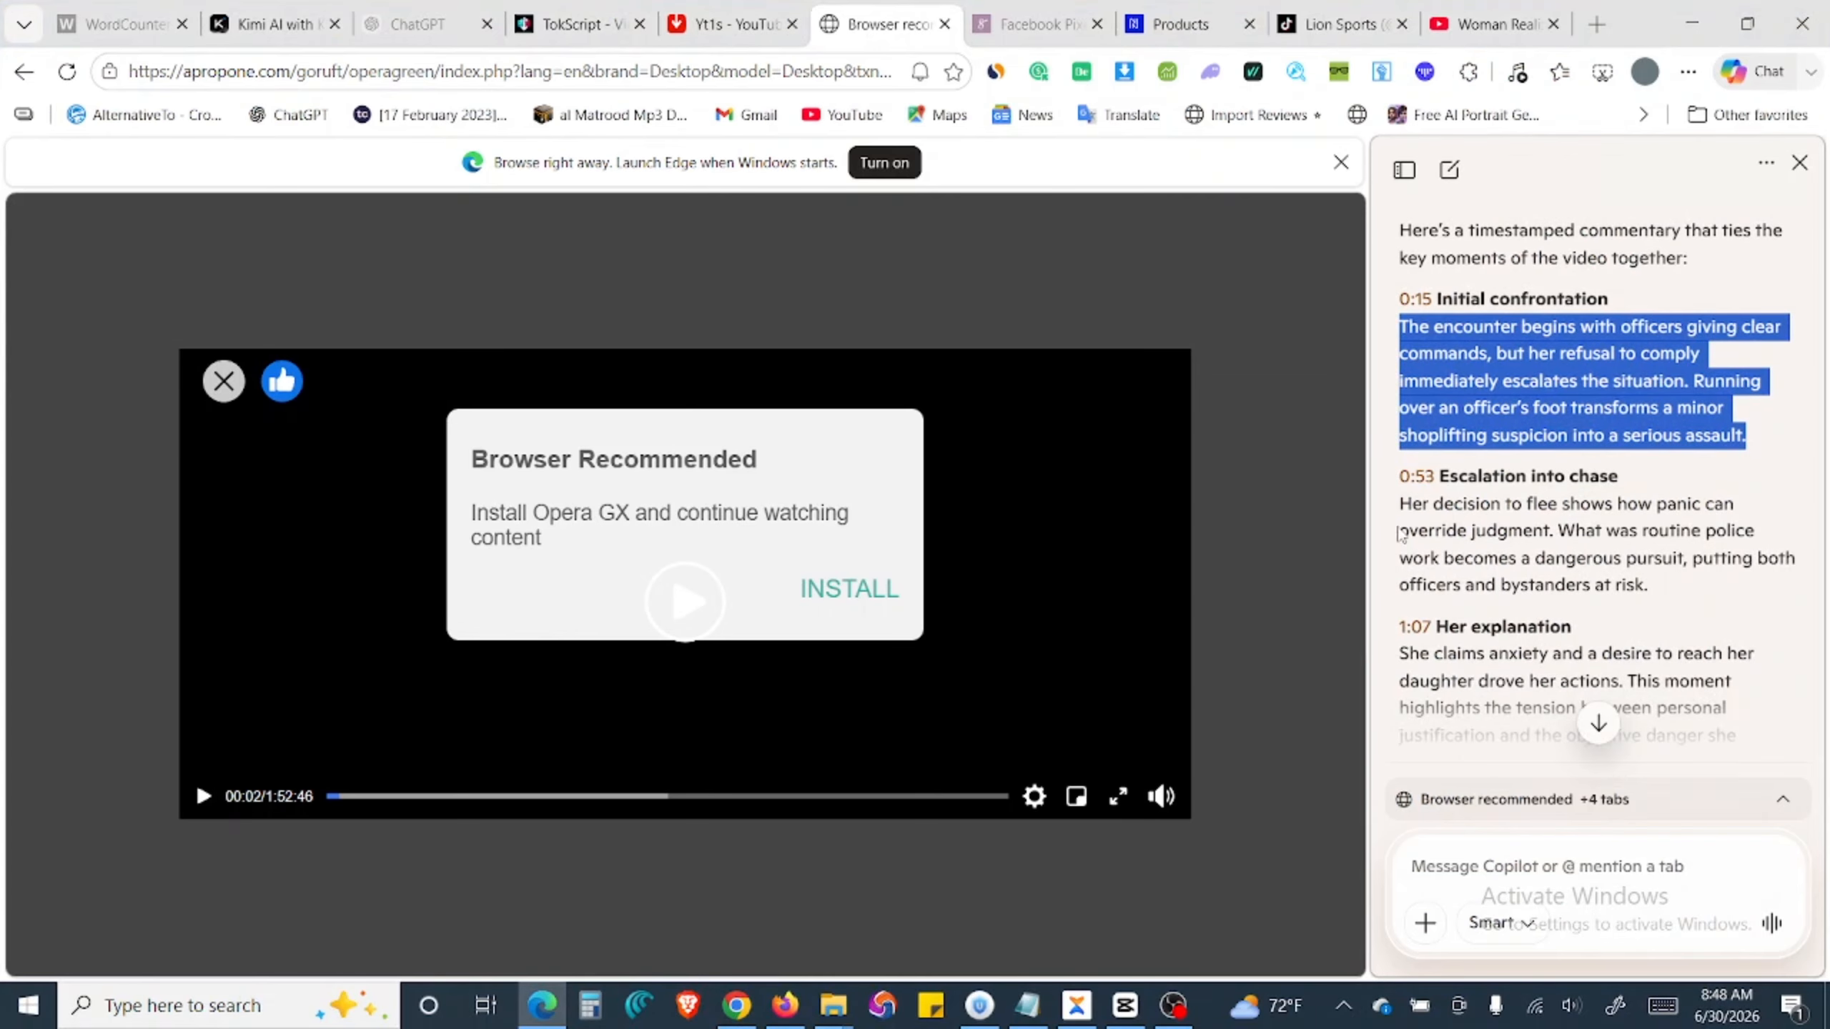
left_click_drag(1400, 505, 1701, 590)
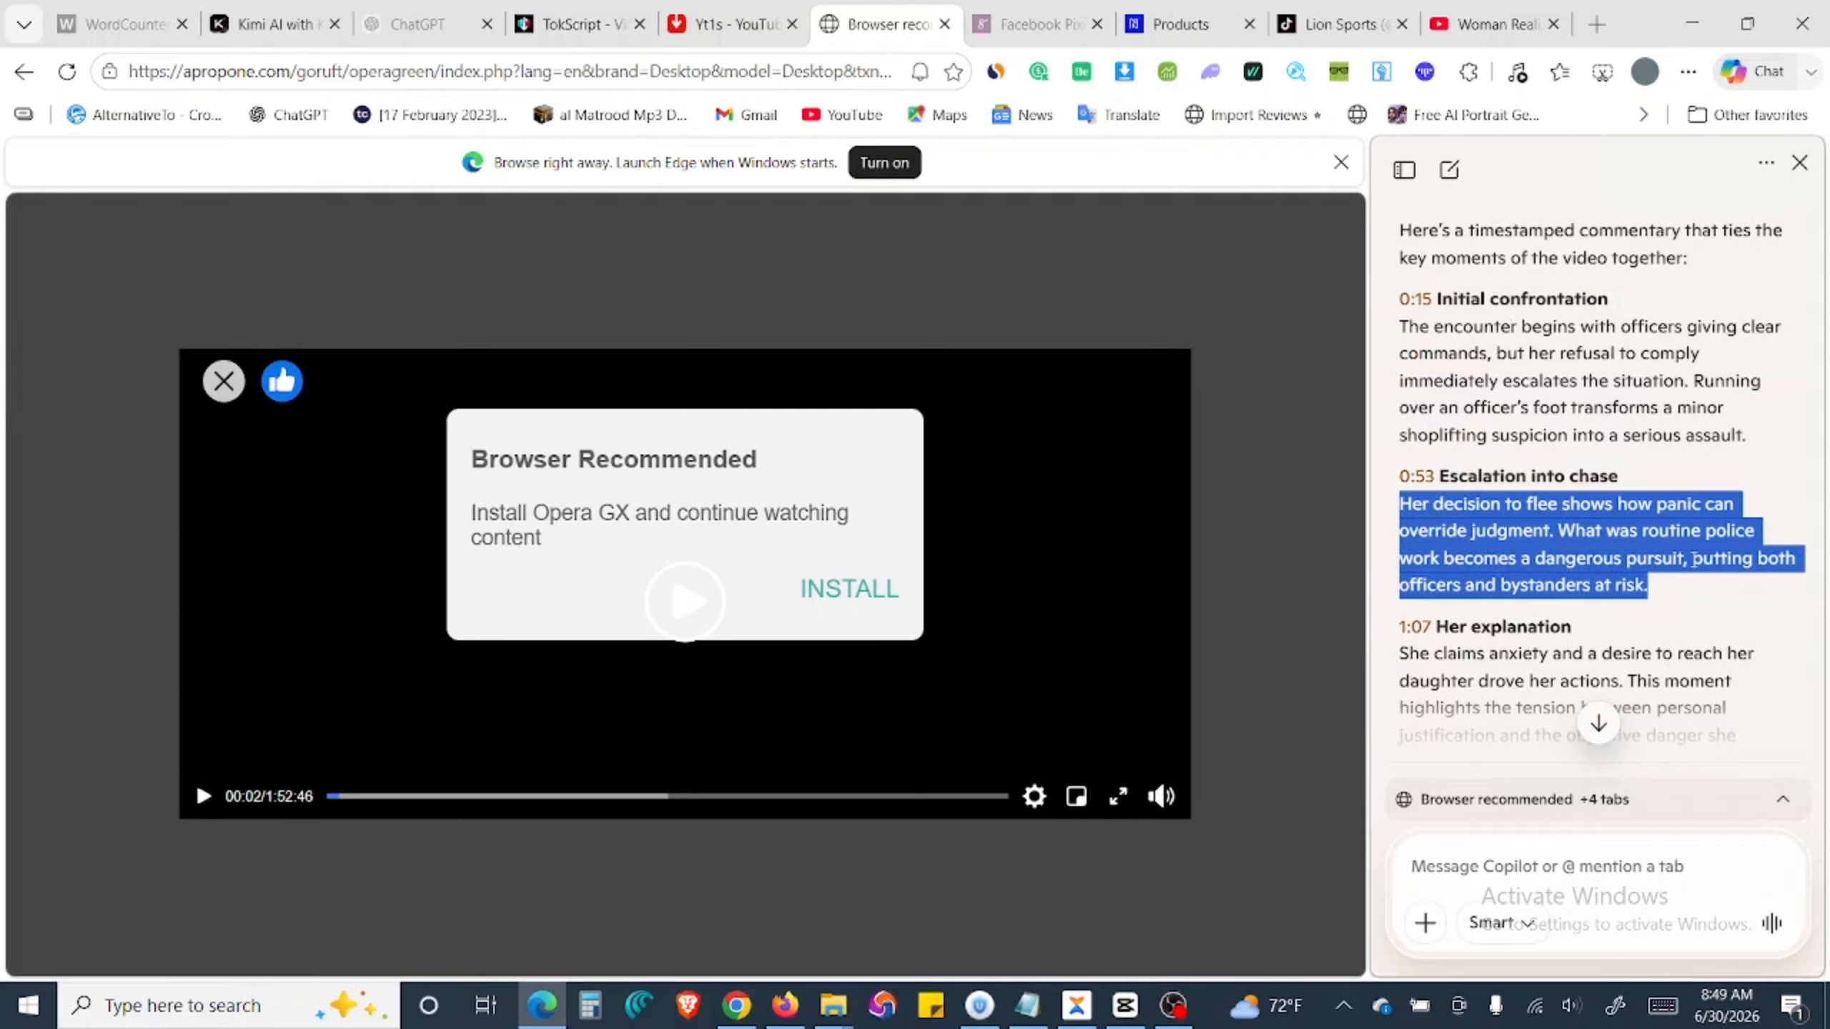
Step: In Fish Audio, replace the script with the copied 0:53 paragraph, download the second take of the 0:15 narration and generate the new speech
left_click(737, 1005)
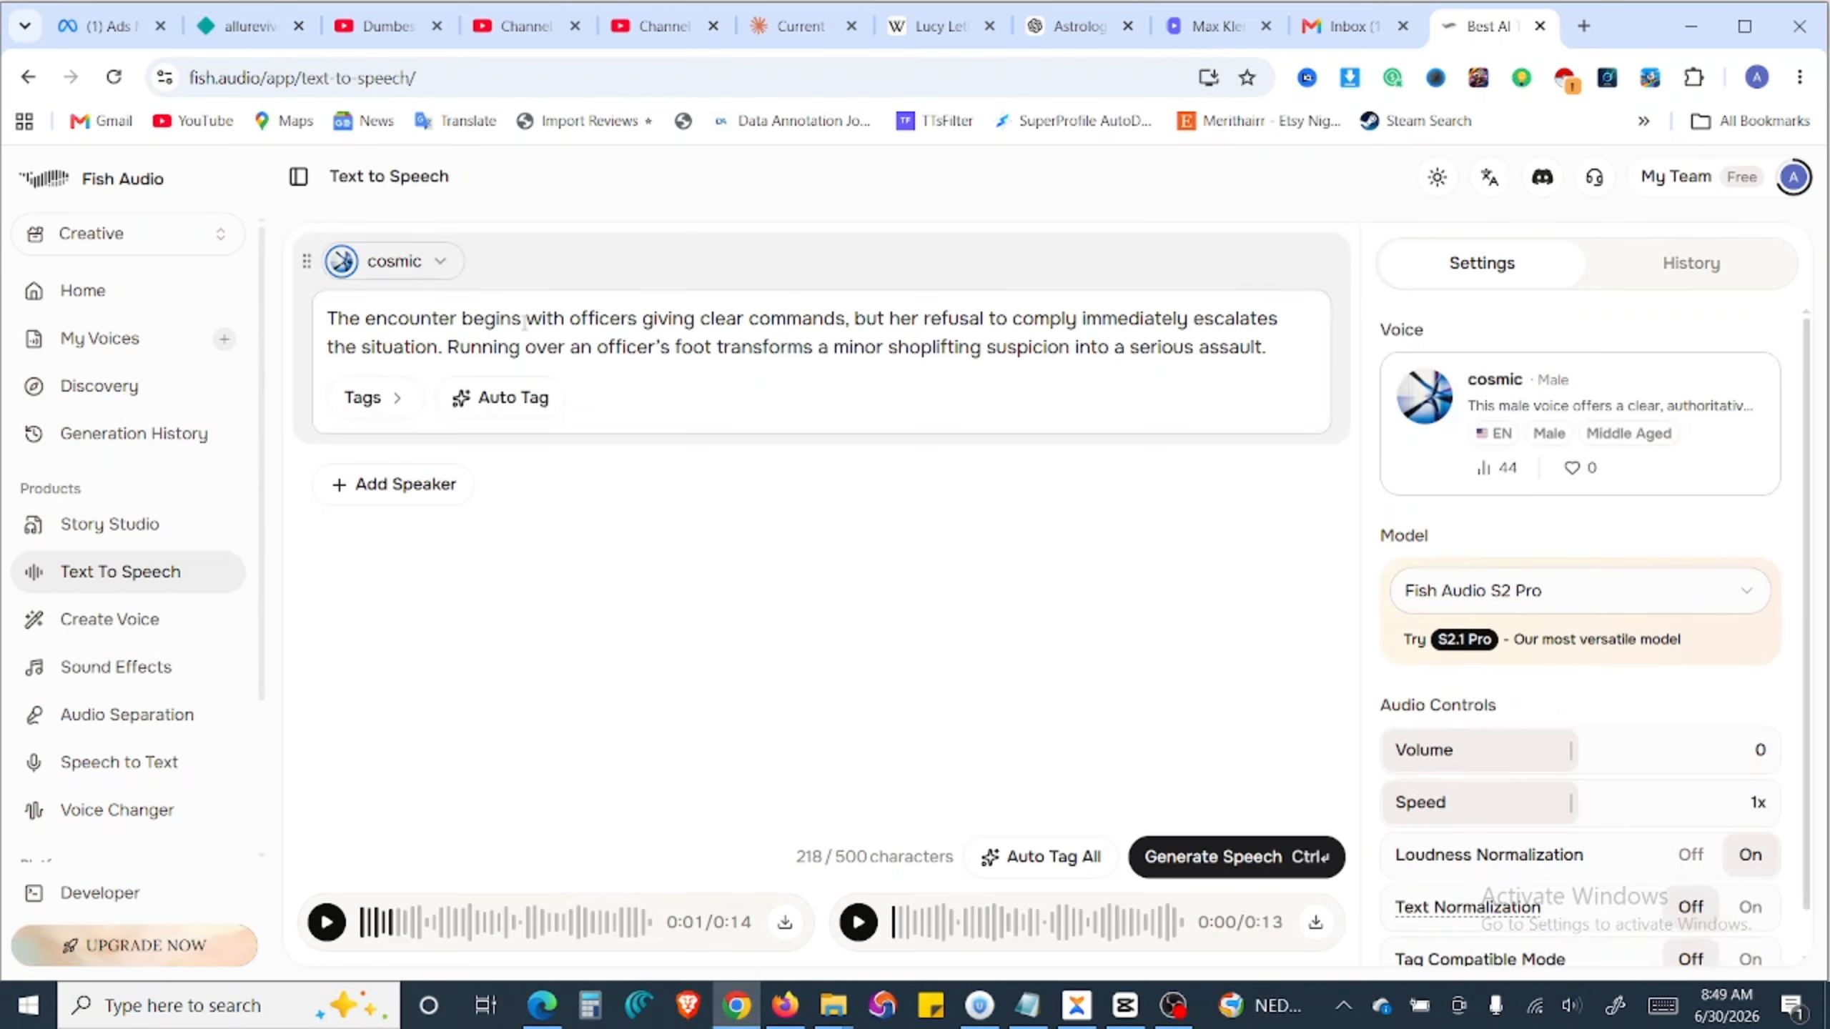
key("ctrl+a")
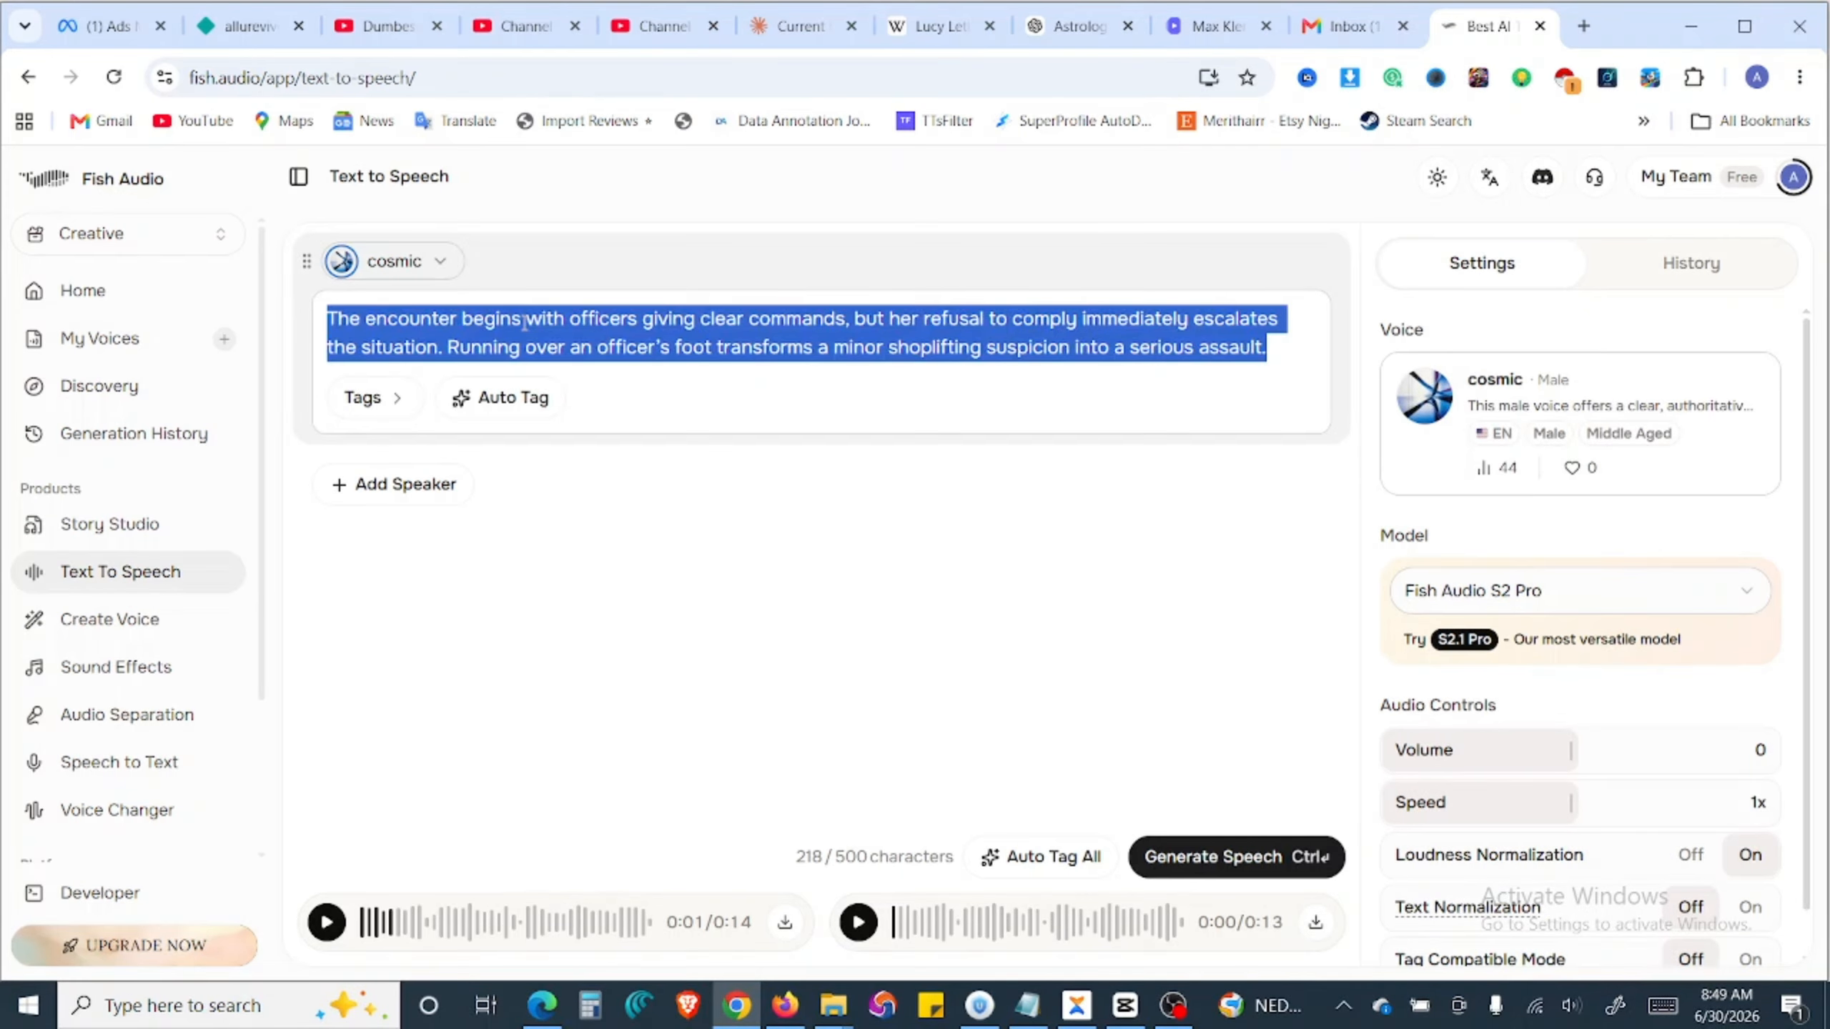
key("ctrl+v")
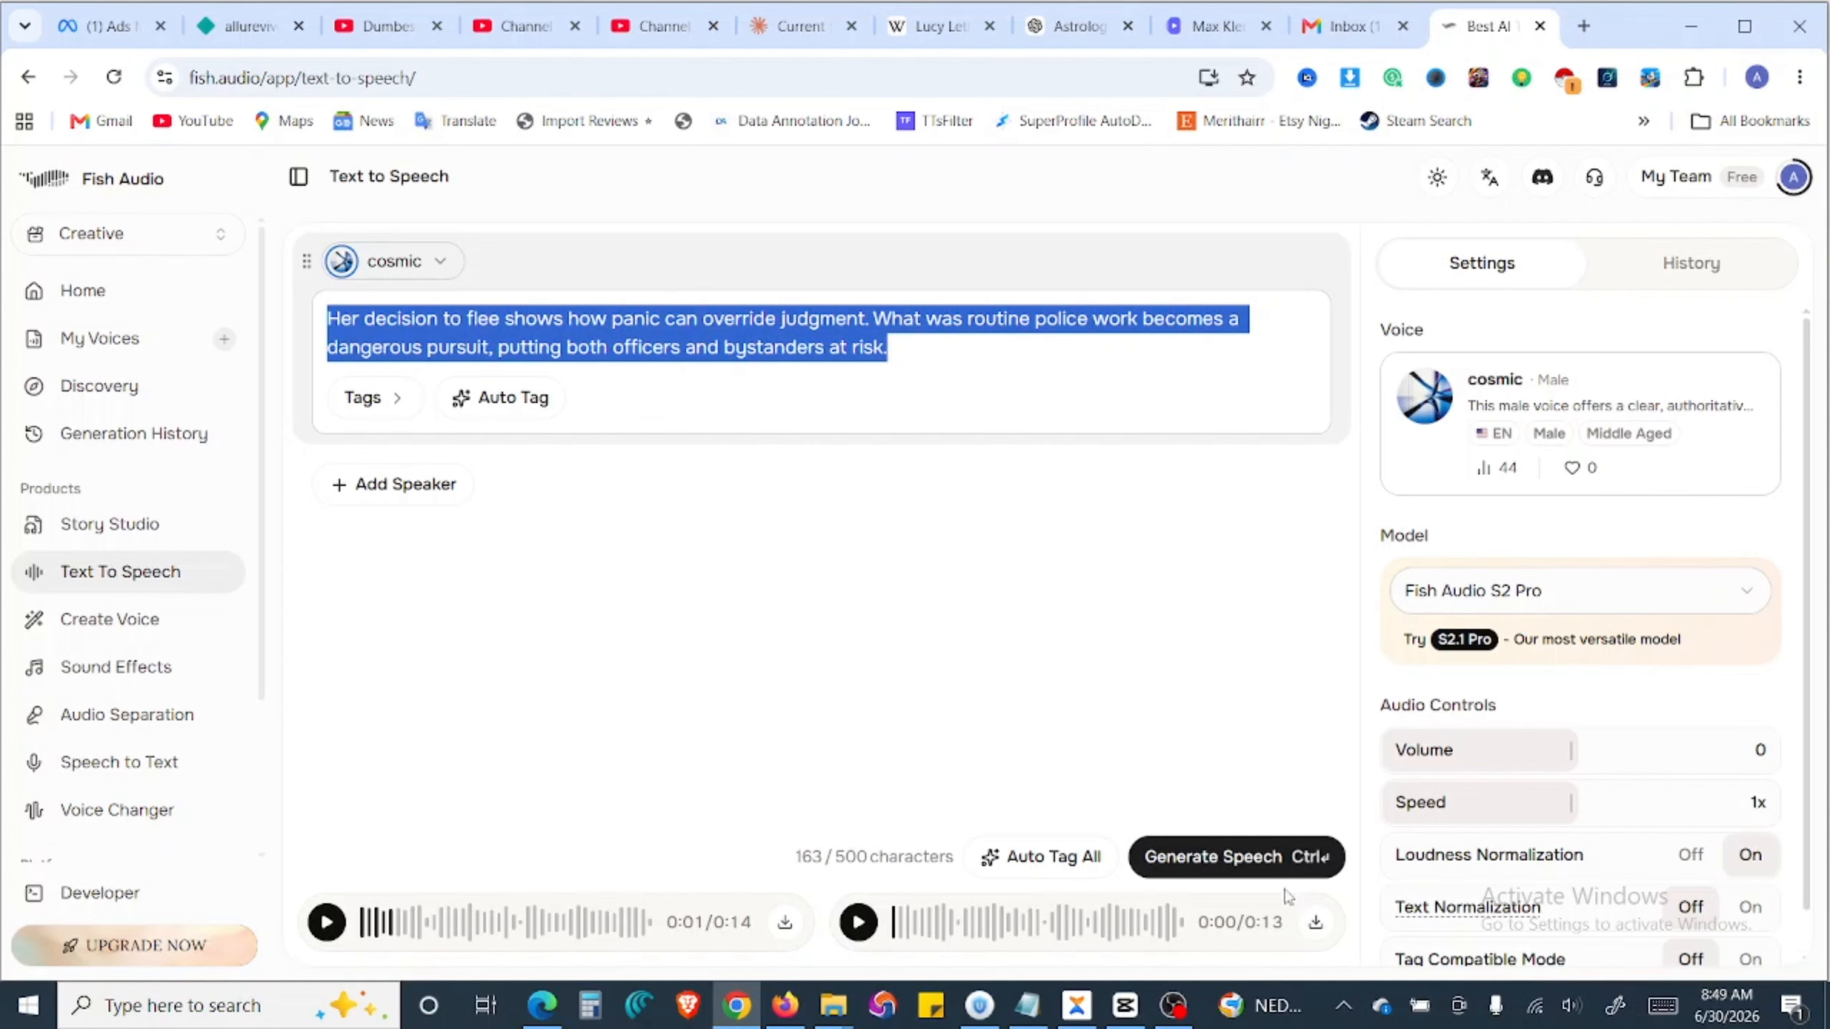
left_click(1315, 922)
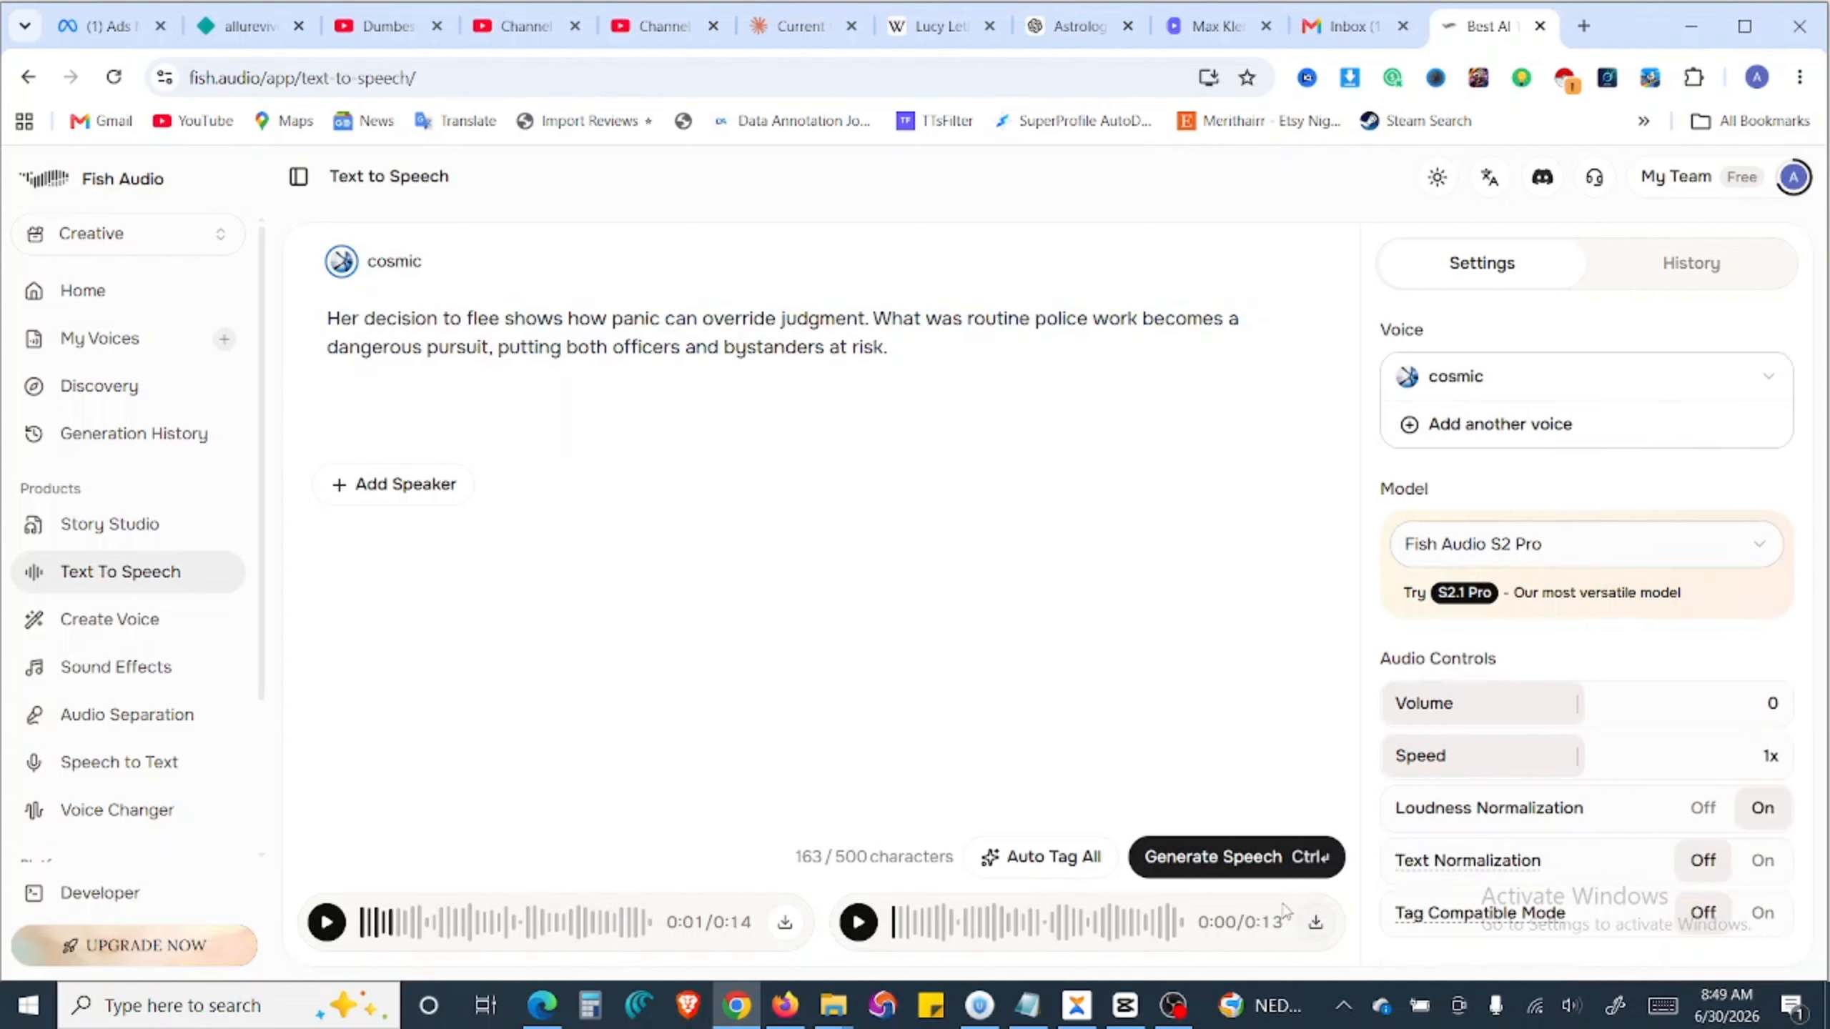
left_click(1260, 859)
Step: Switch to Edge and copy the 1:07 "Her explanation" paragraph from Copilot's commentary
left_click(547, 1005)
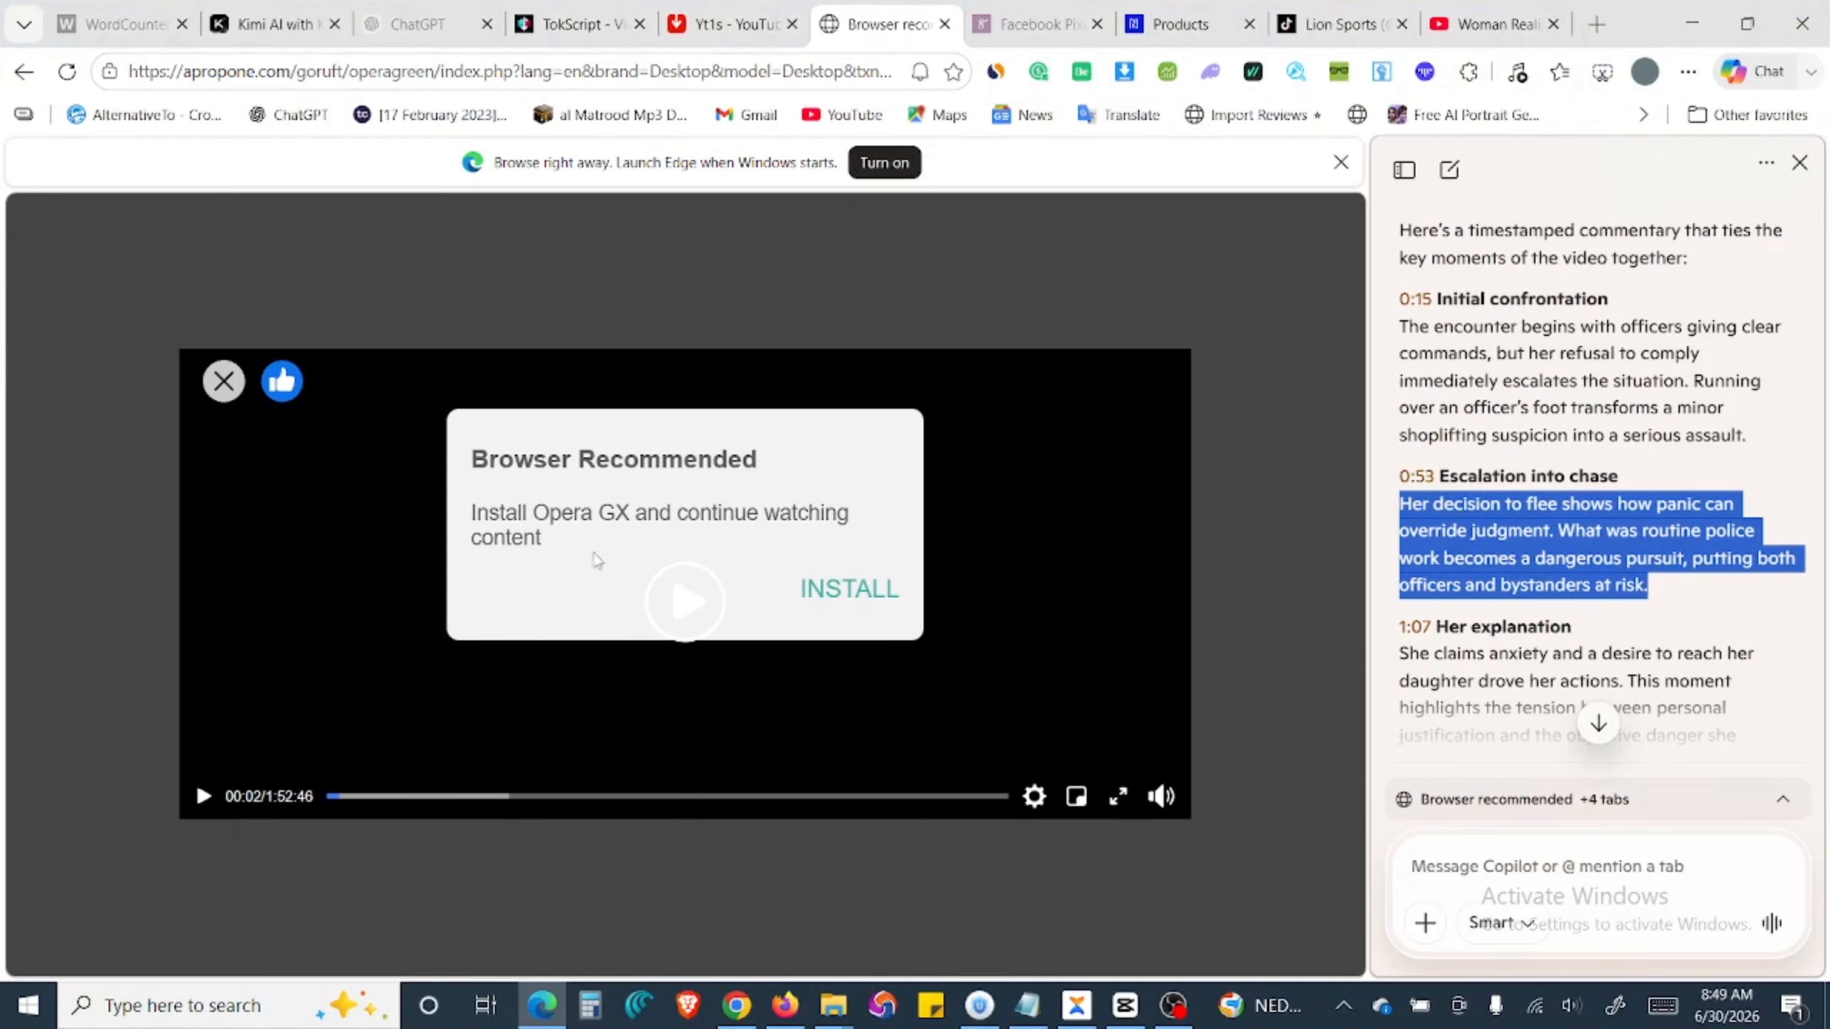
scroll(1429, 452, "down", 4)
left_click_drag(1401, 331, 1573, 441)
right_click(1578, 408)
left_click(1627, 431)
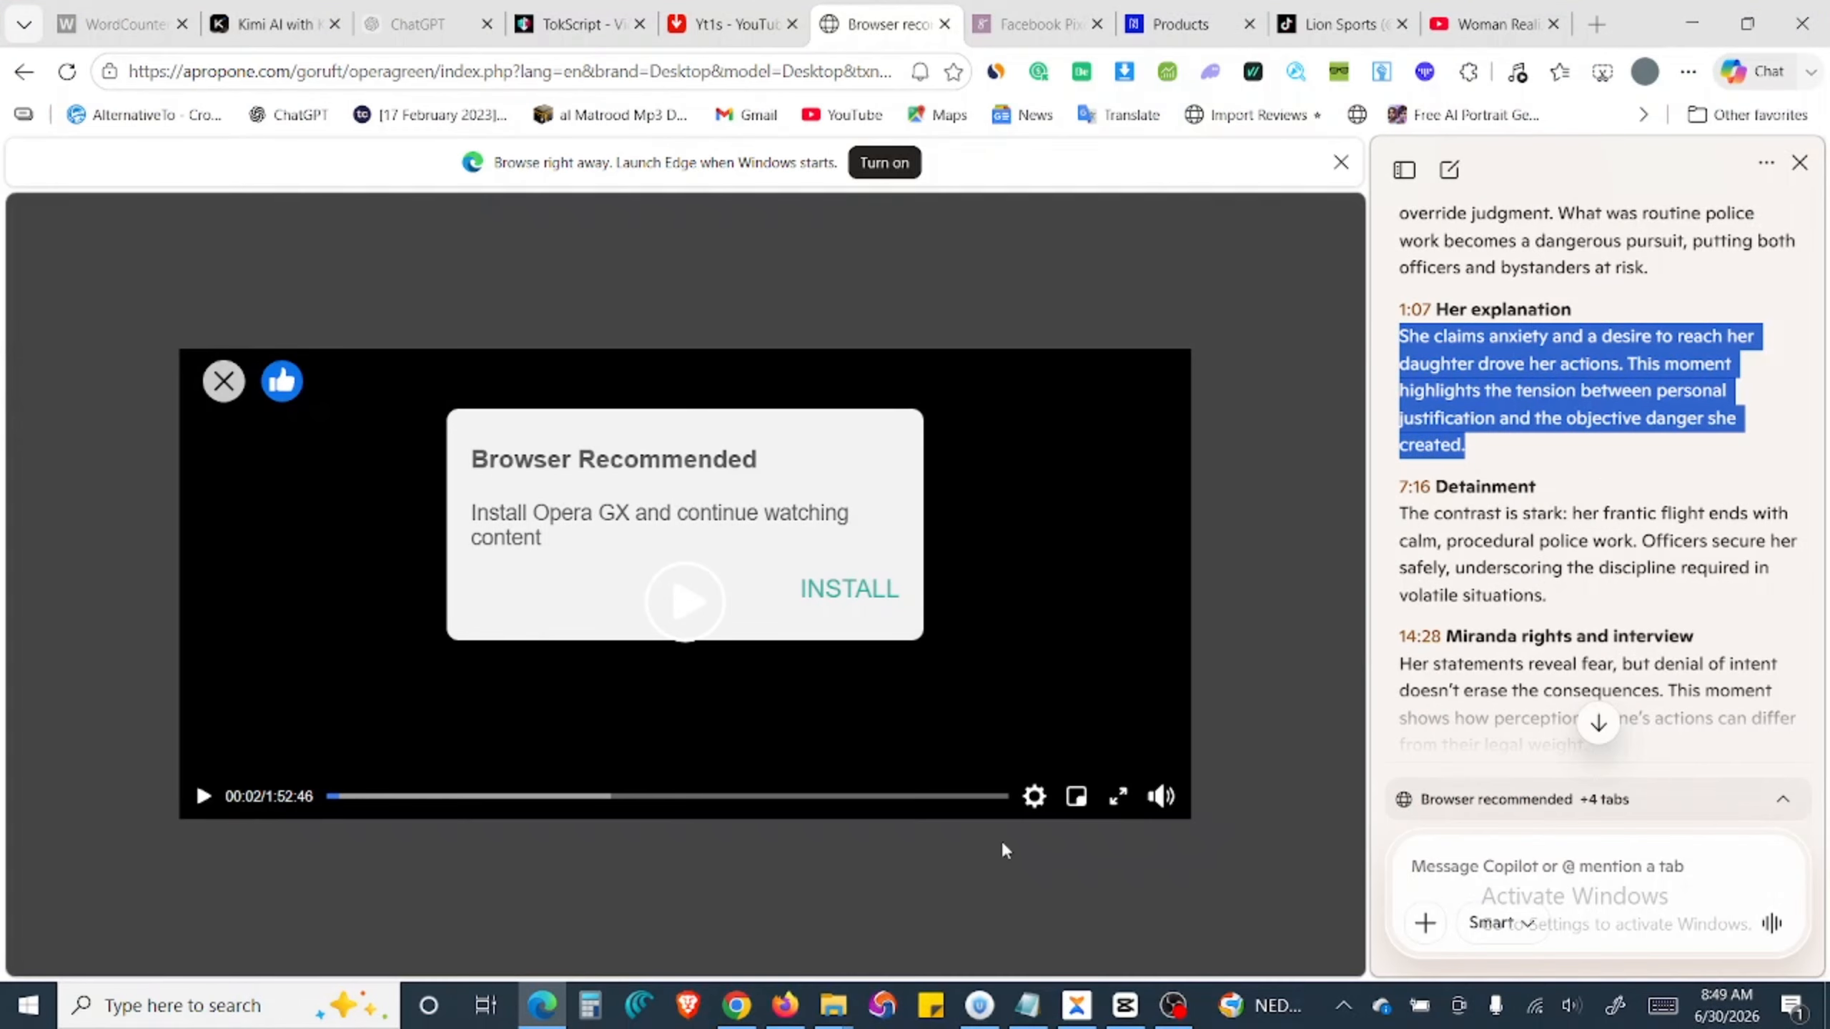
Step: In Fish Audio, download the second take of the 0:53 narration and generate speech from the copied 1:07 paragraph
left_click(736, 1005)
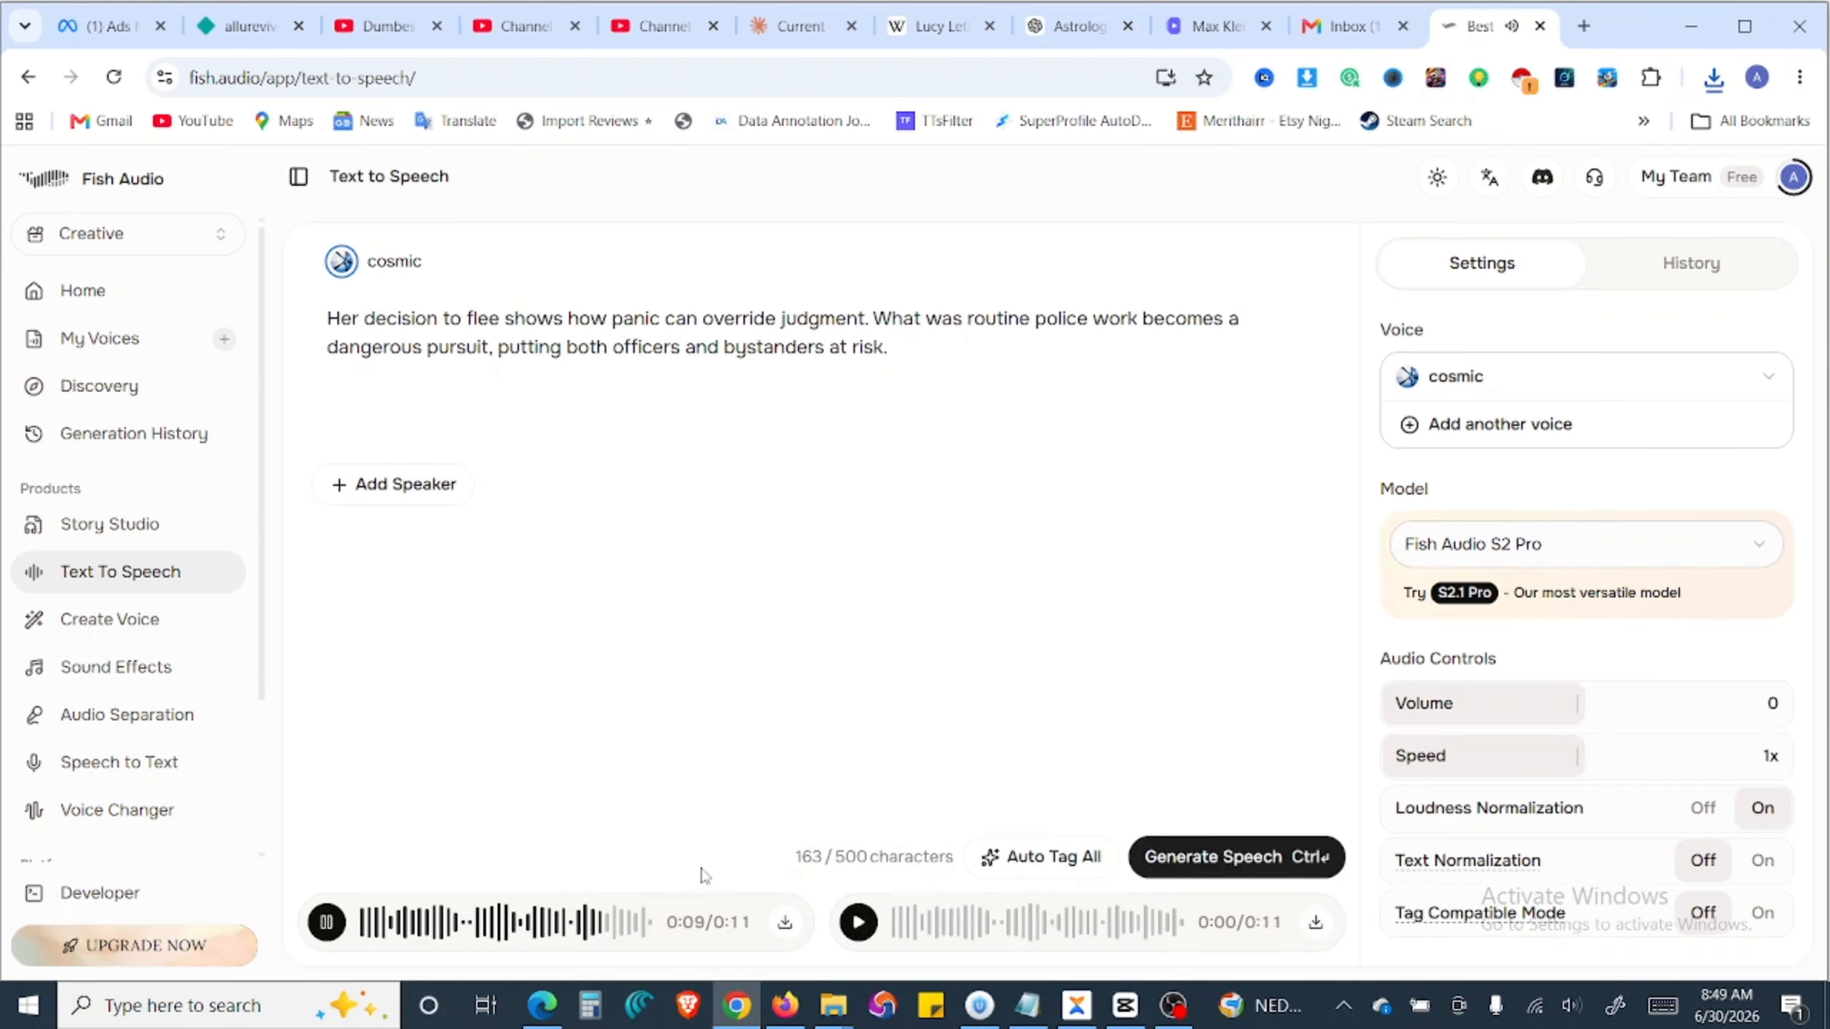
left_click(1313, 928)
left_click(608, 350)
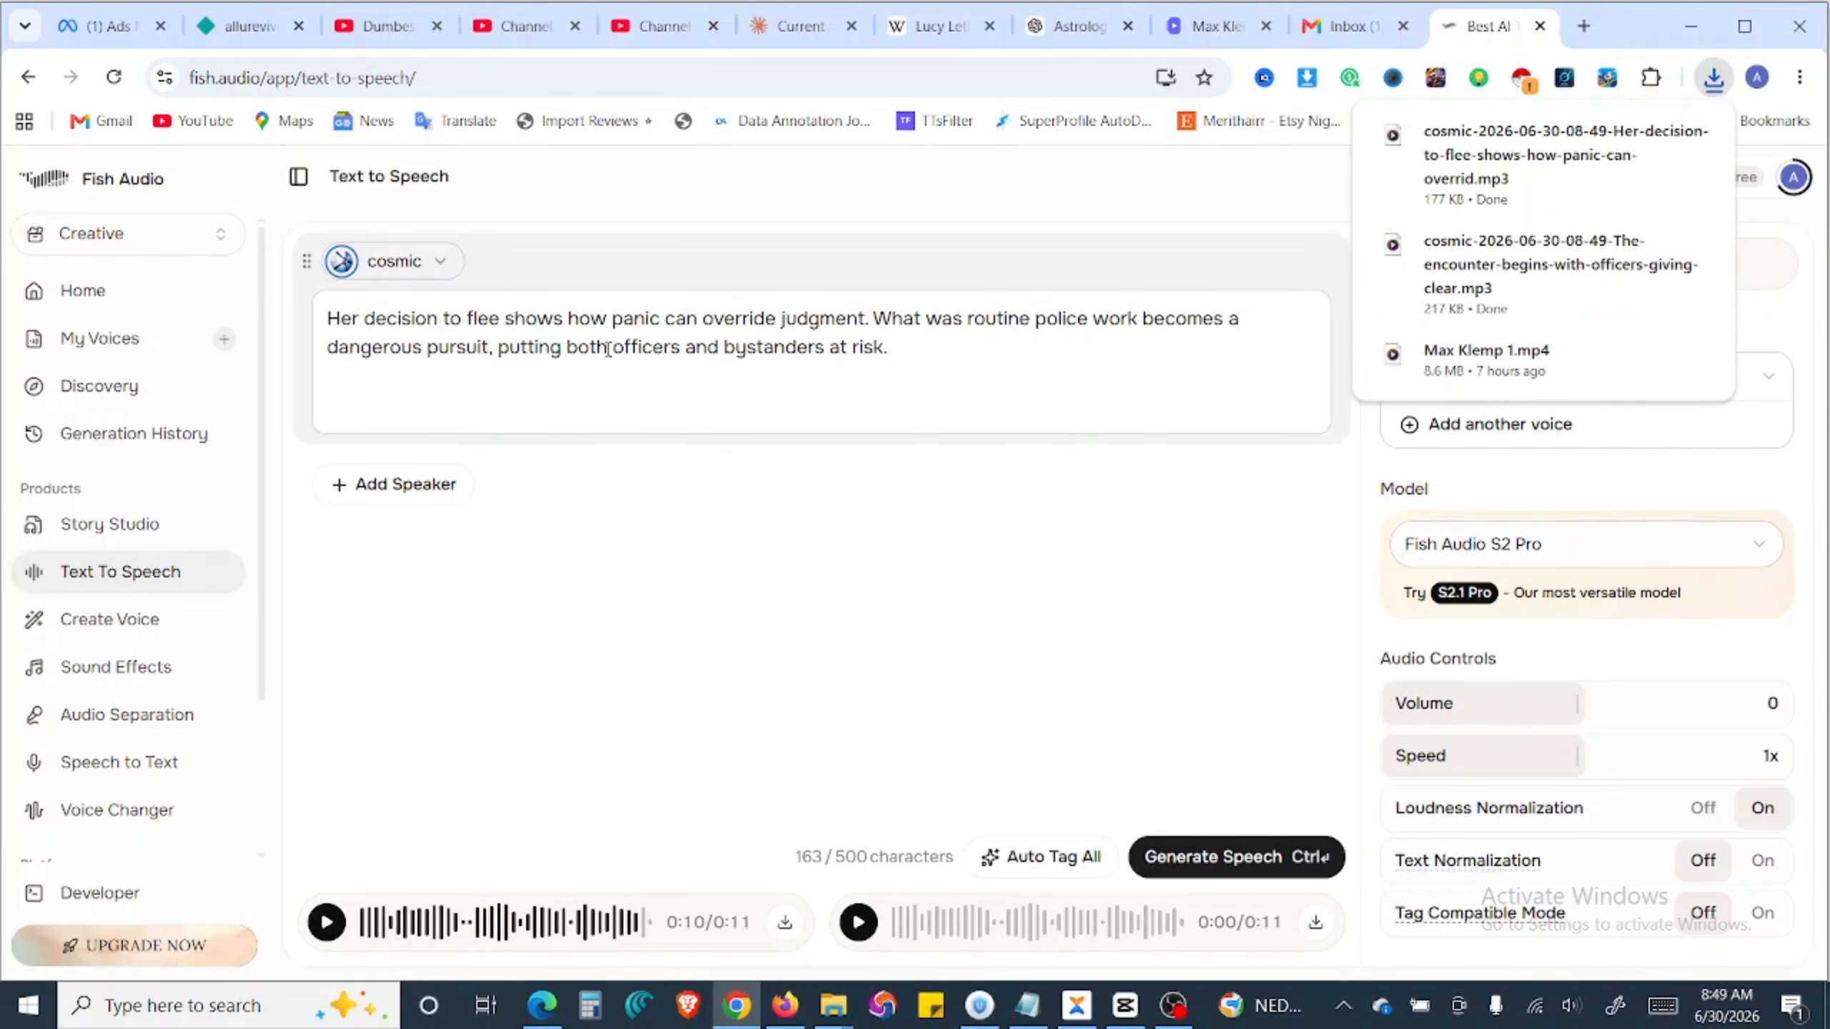
key("ctrl+a")
key("ctrl+v")
key("ctrl+a")
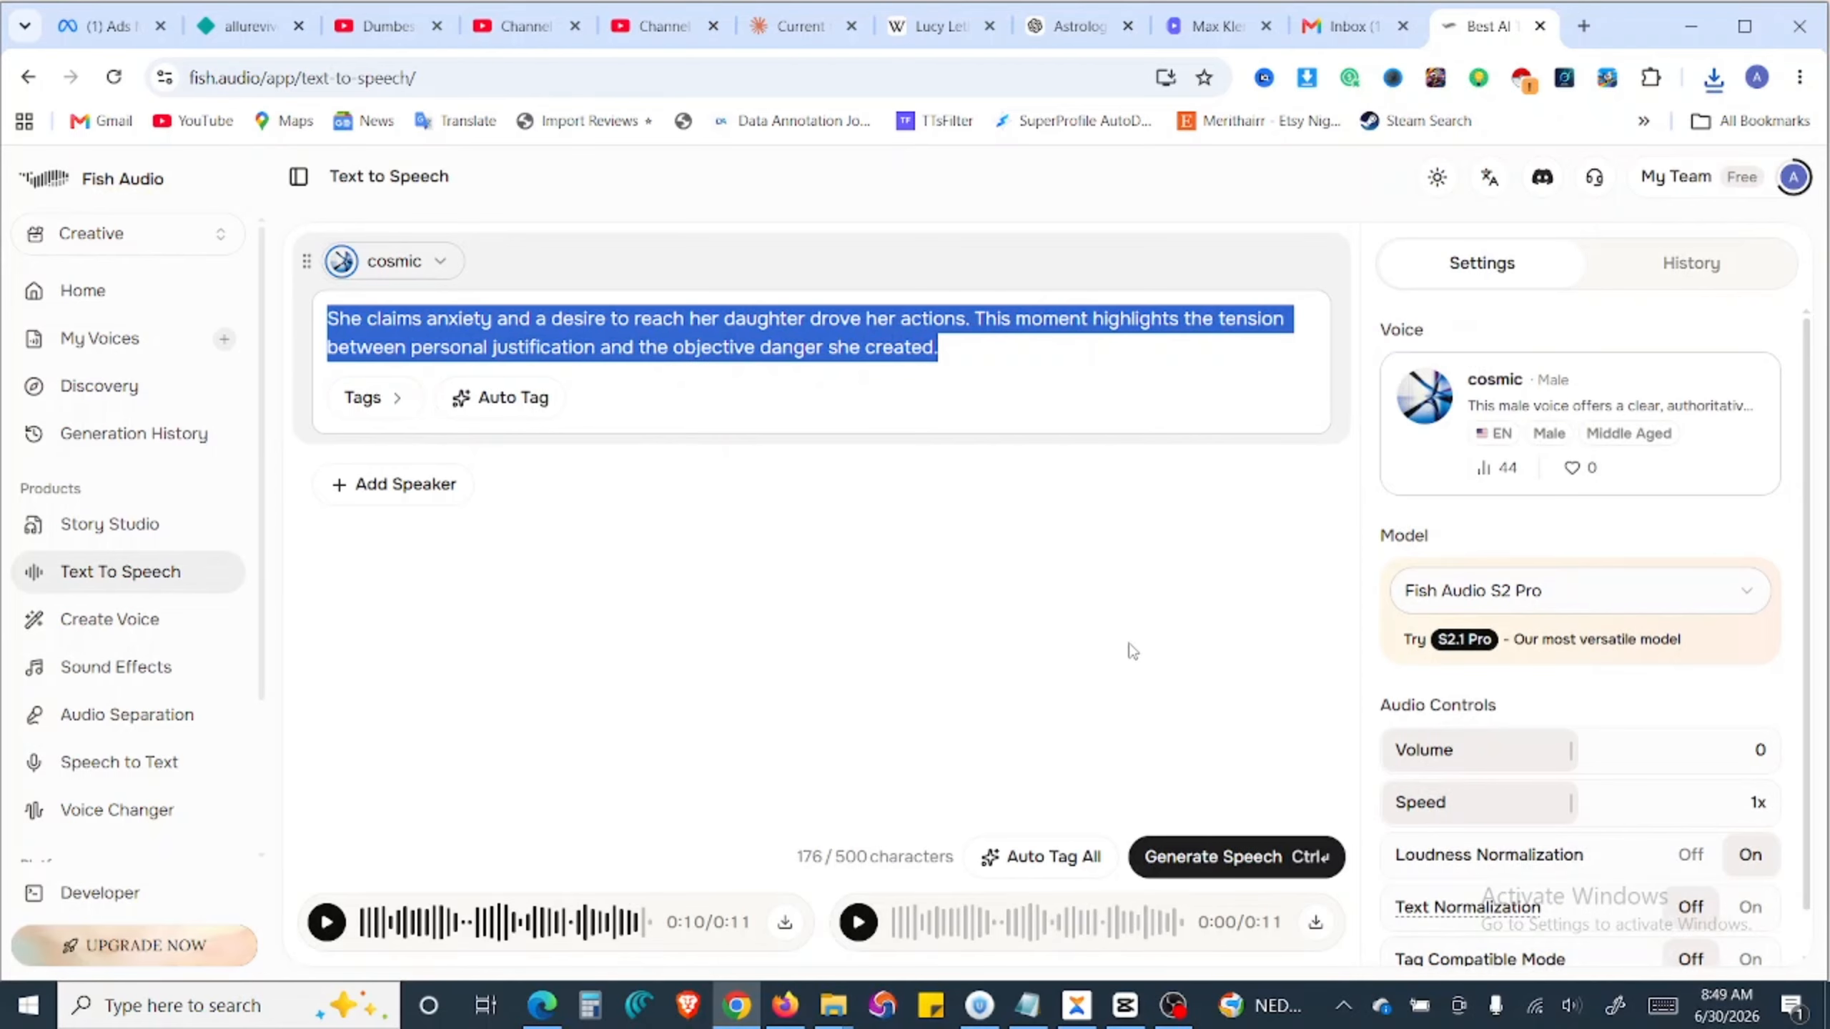
left_click(1221, 868)
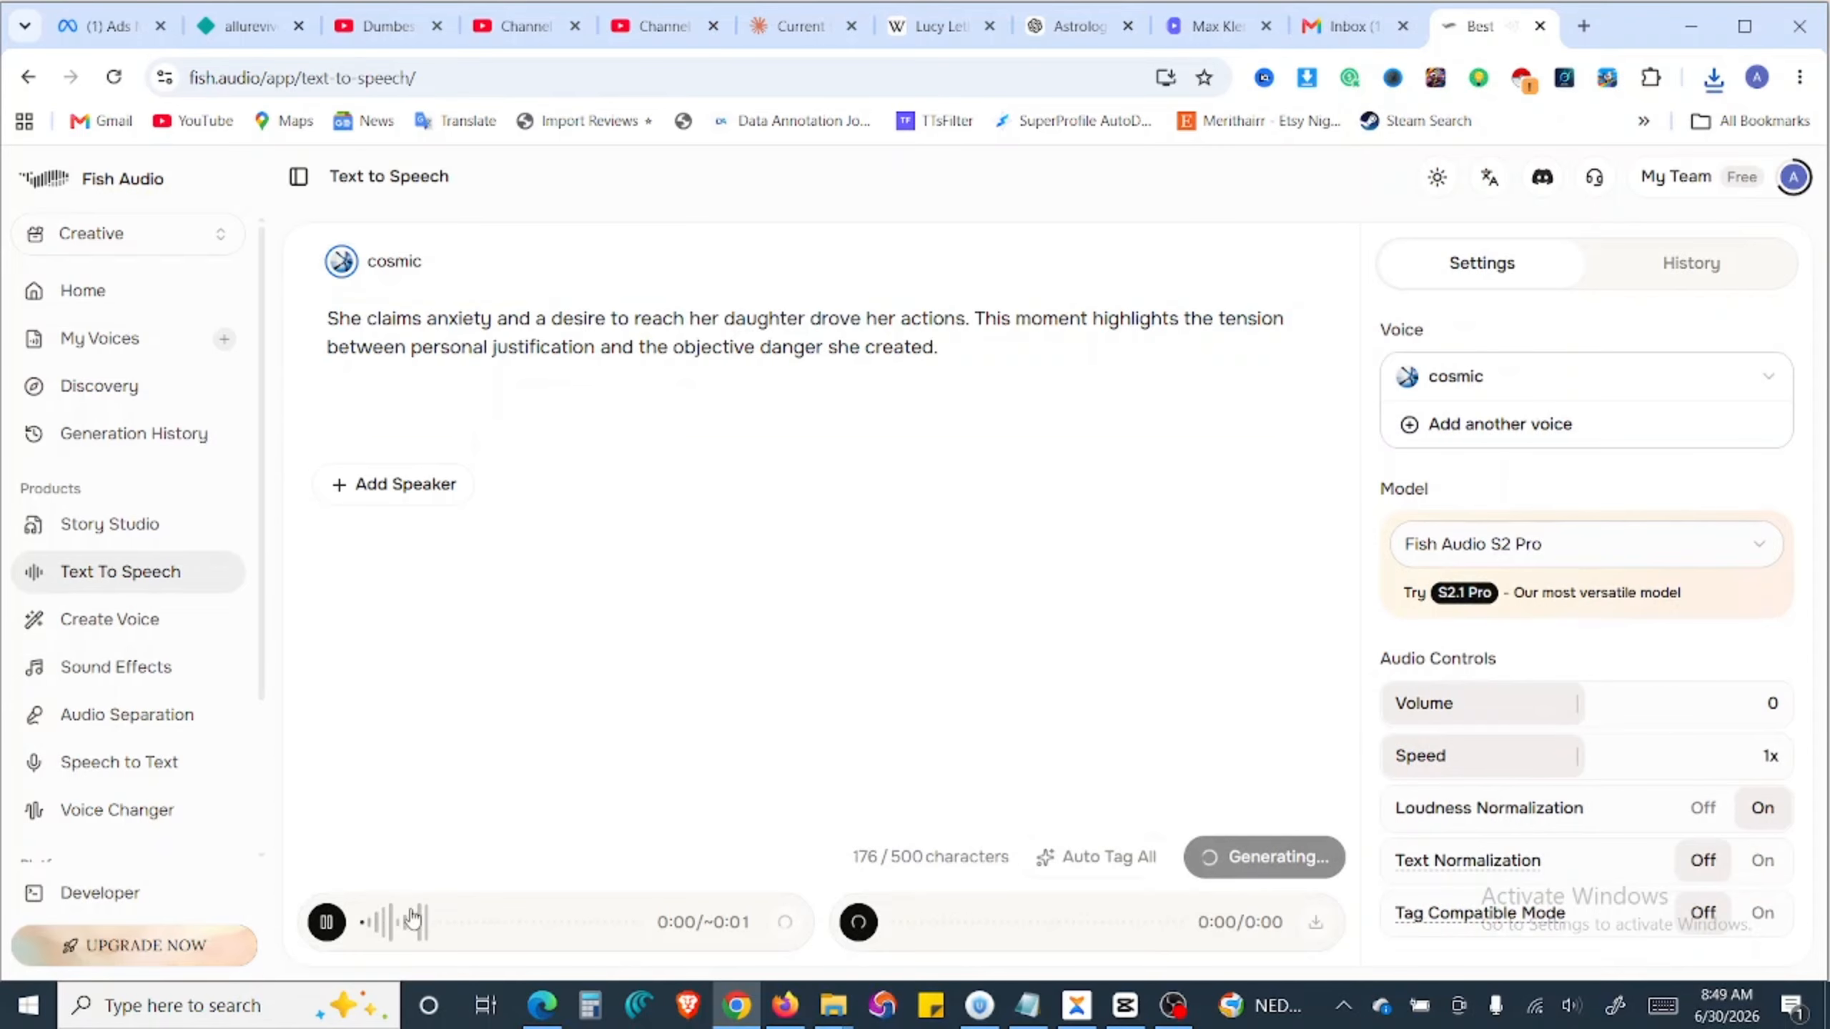
Step: Switch to Edge and copy the 7:16 "Detainment" paragraph from Copilot's commentary
key("alt+Tab")
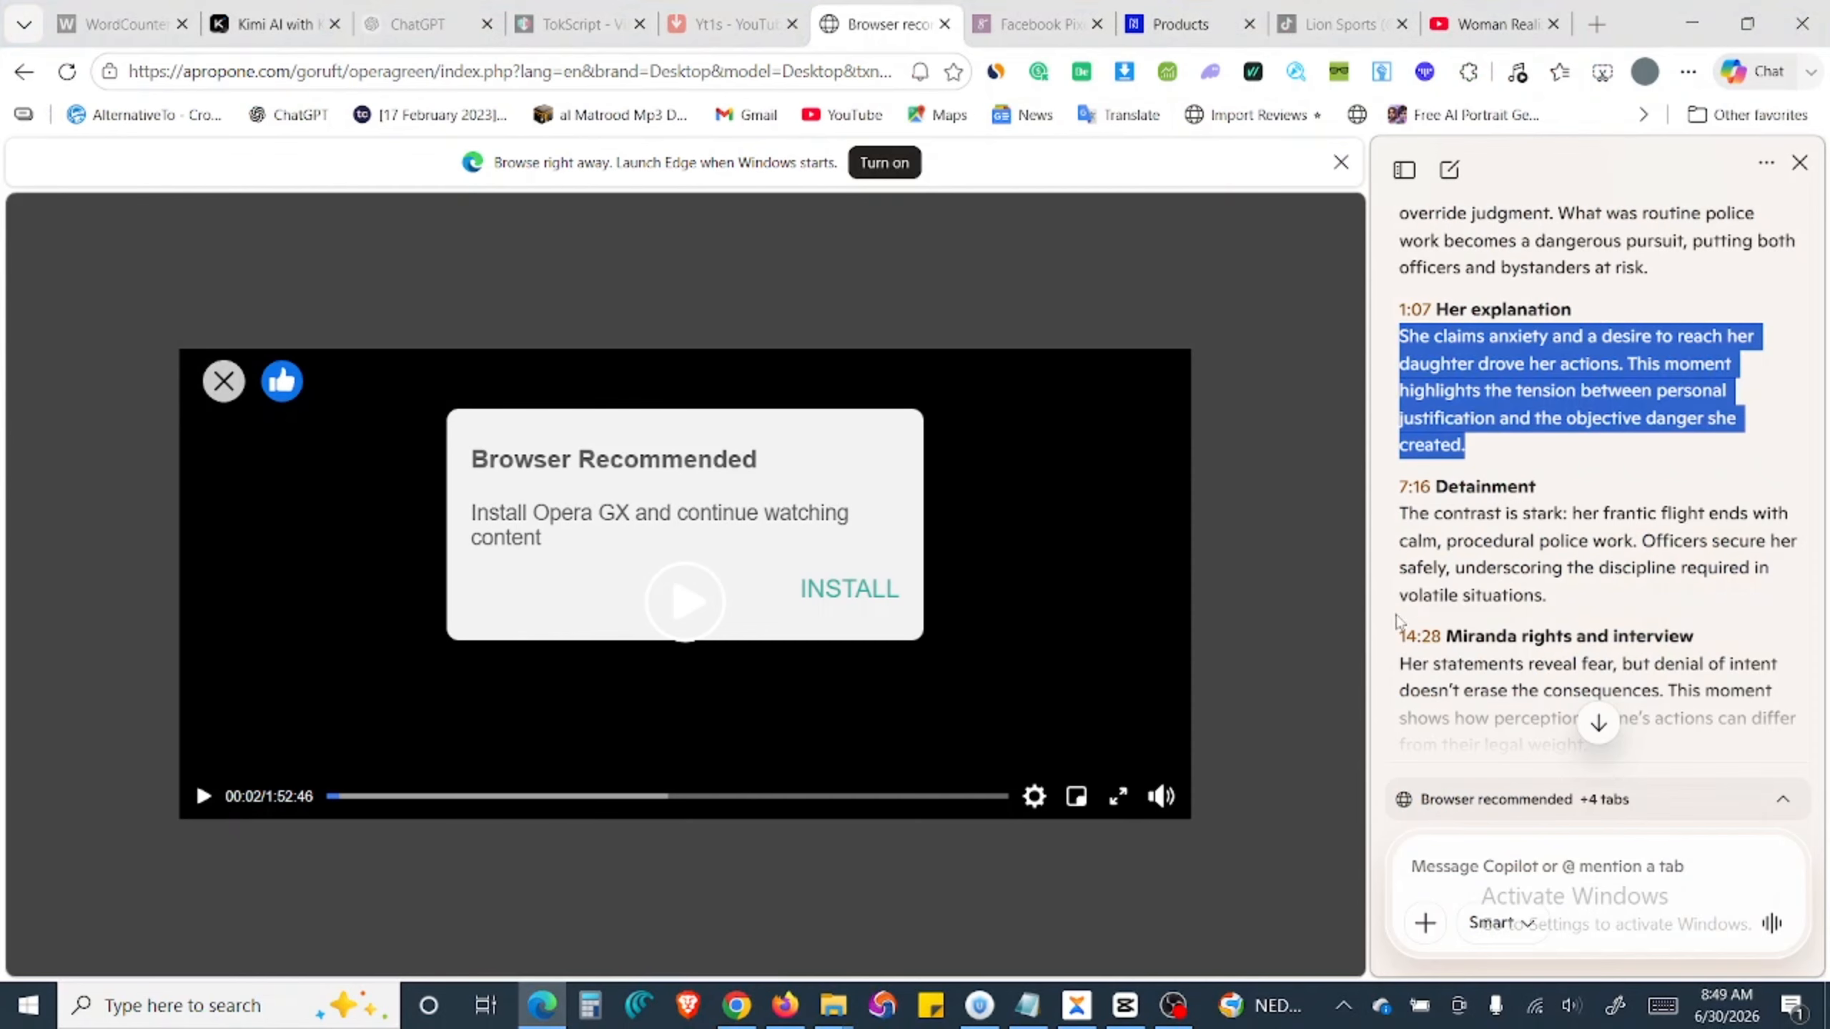
scroll(1396, 620, "down", 2)
left_click_drag(1397, 363, 1545, 436)
key("ctrl+c")
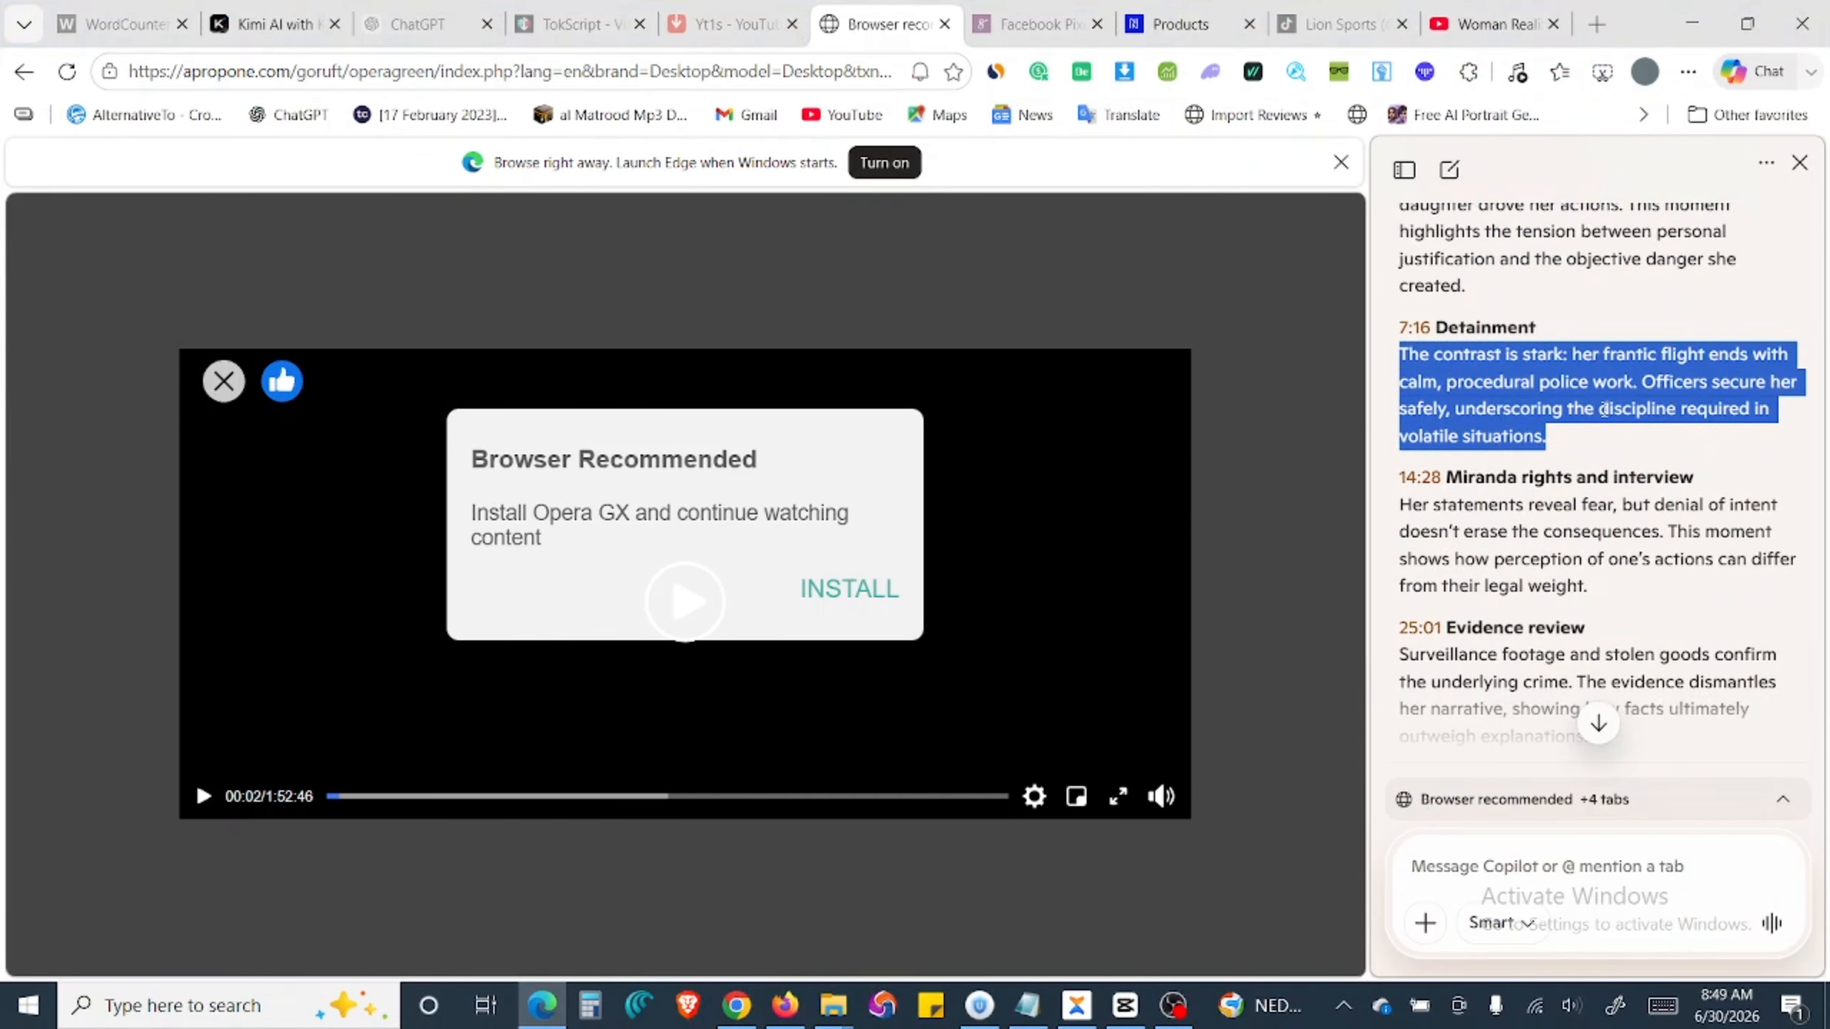
right_click(1602, 401)
left_click(1629, 424)
Step: In Fish Audio, generate speech from the copied 7:16 paragraph and download its second take
key("alt+Tab")
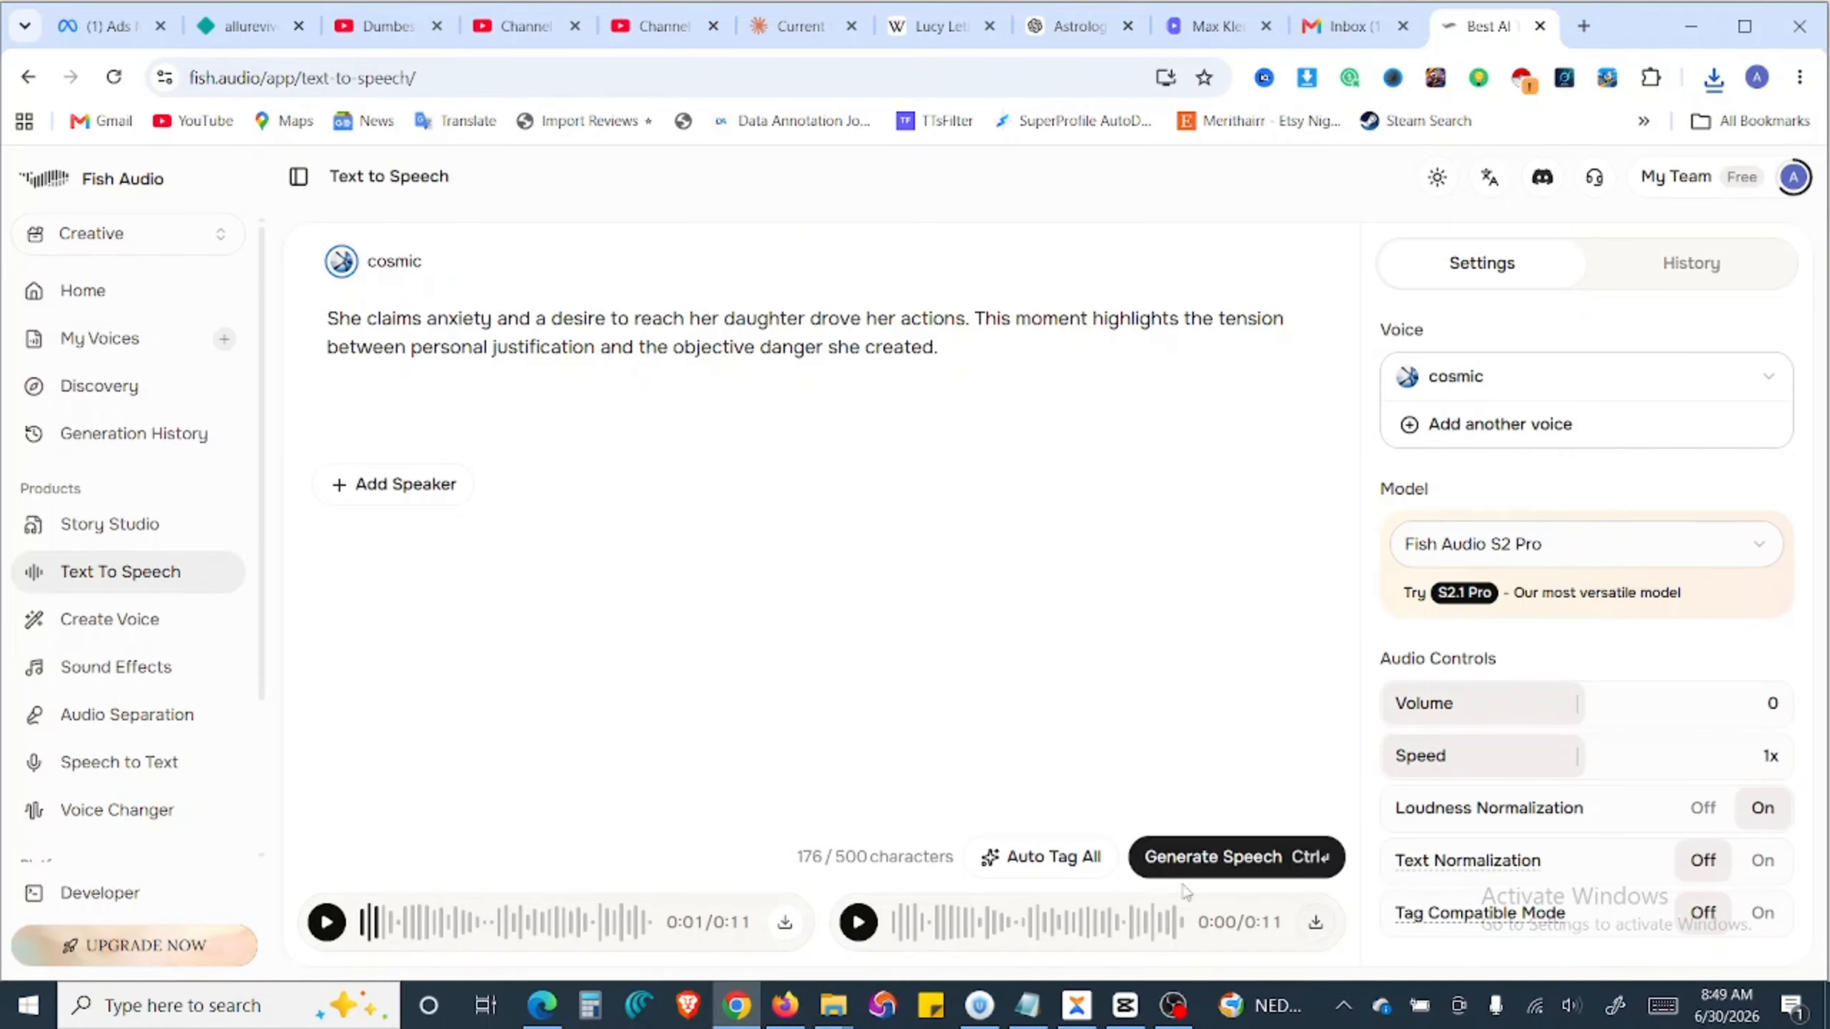
triple_click(456, 347)
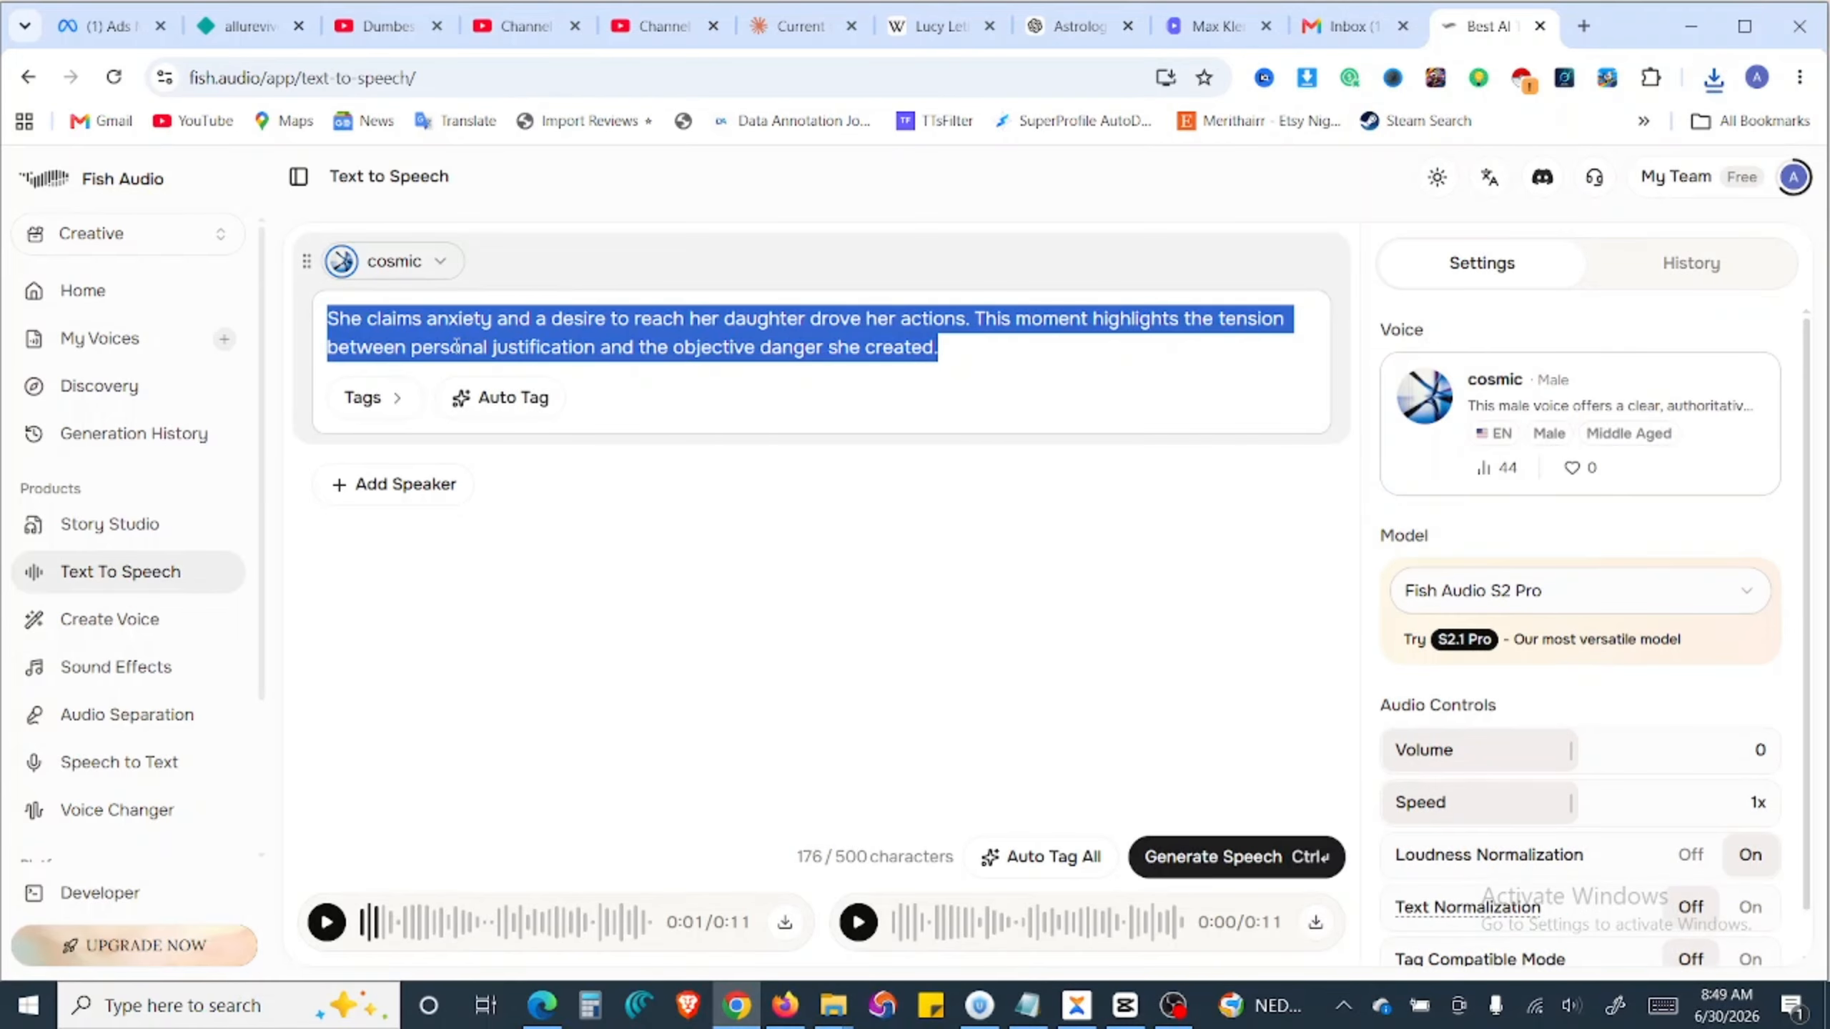
key("ctrl+v")
left_click(1228, 859)
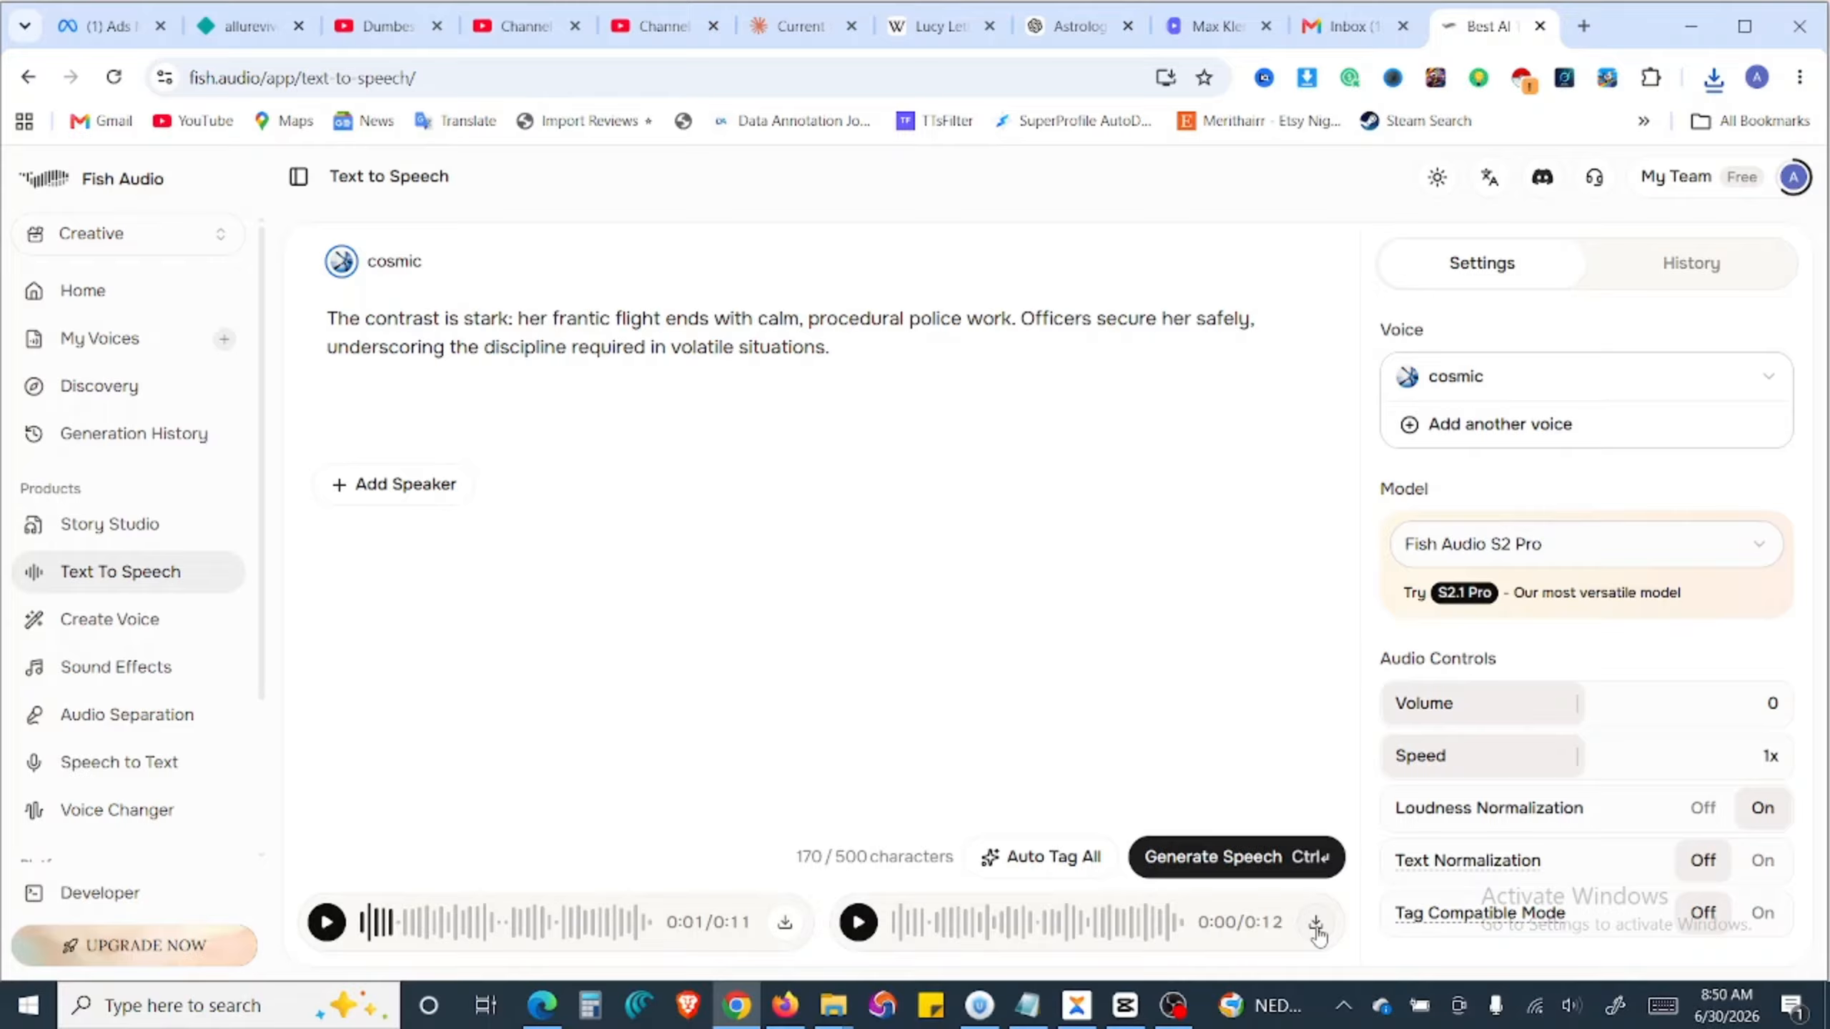
left_click(1316, 926)
Step: Copy the 14:28 "Miranda rights and interview" paragraph from Copilot's commentary in Edge and return to Fish Audio in Chrome
left_click(544, 1005)
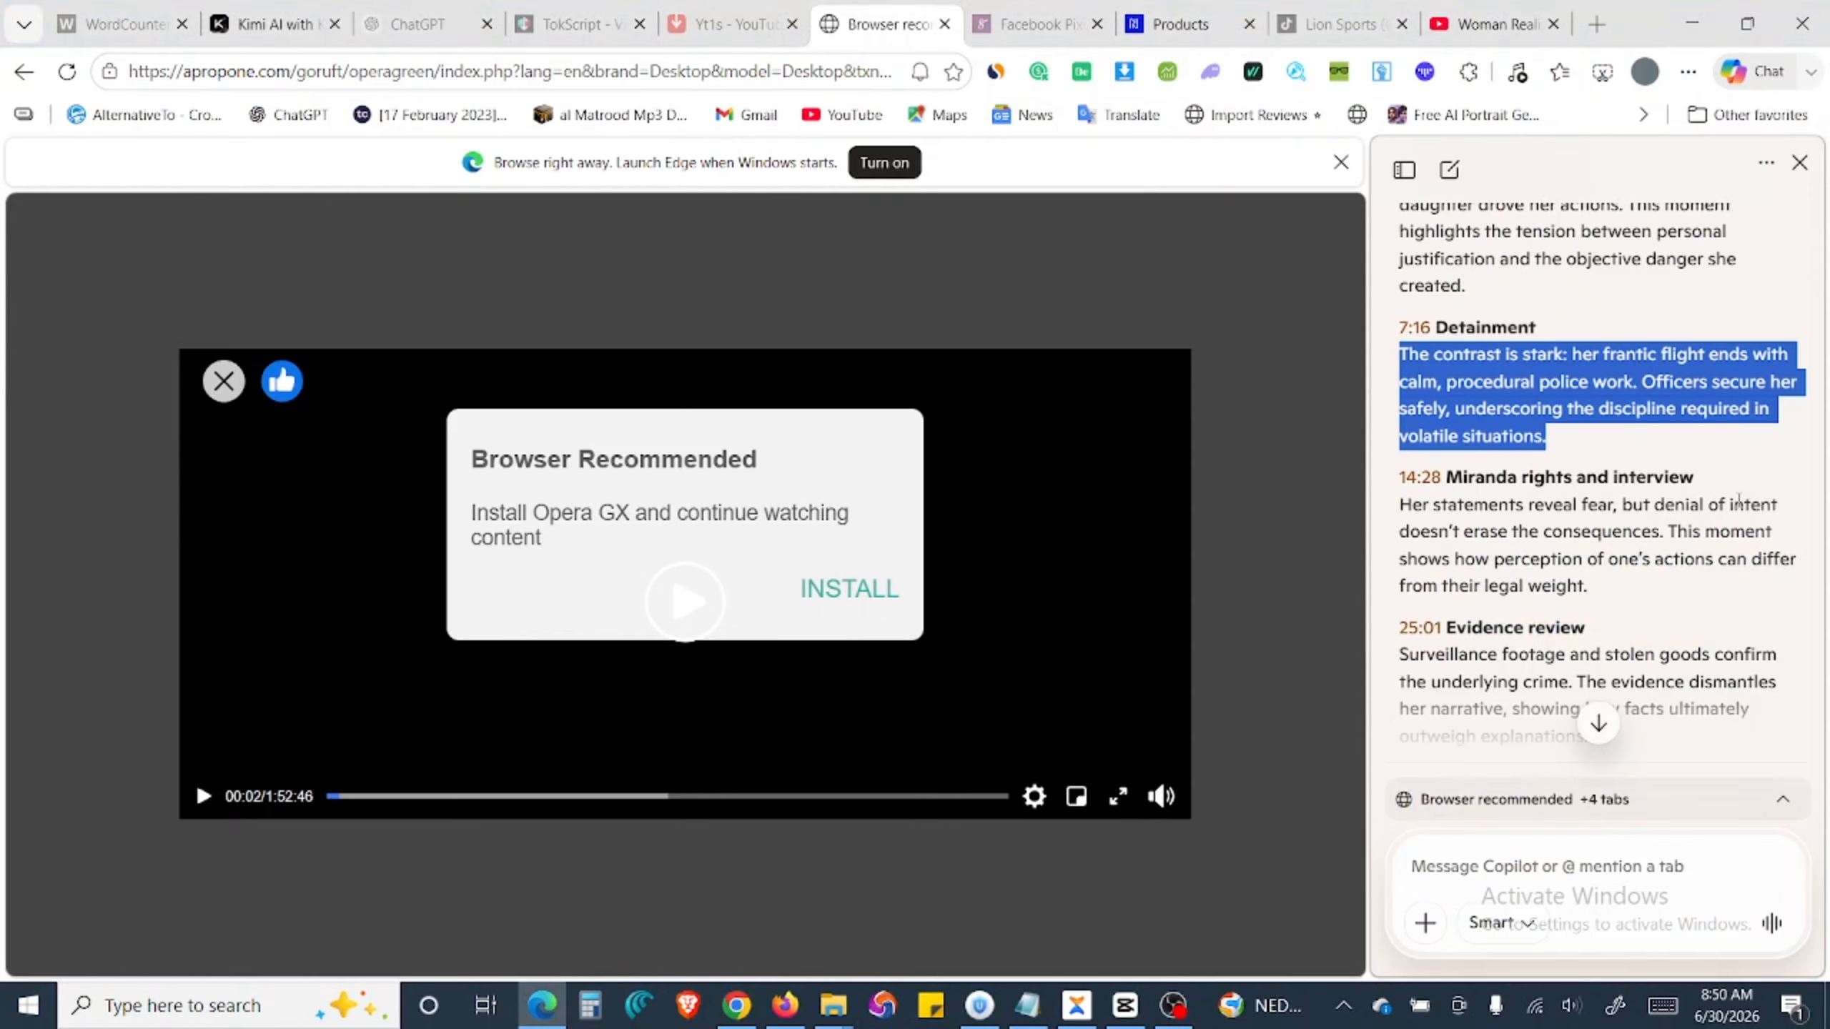
left_click_drag(1395, 513, 1696, 585)
key("ctrl+c")
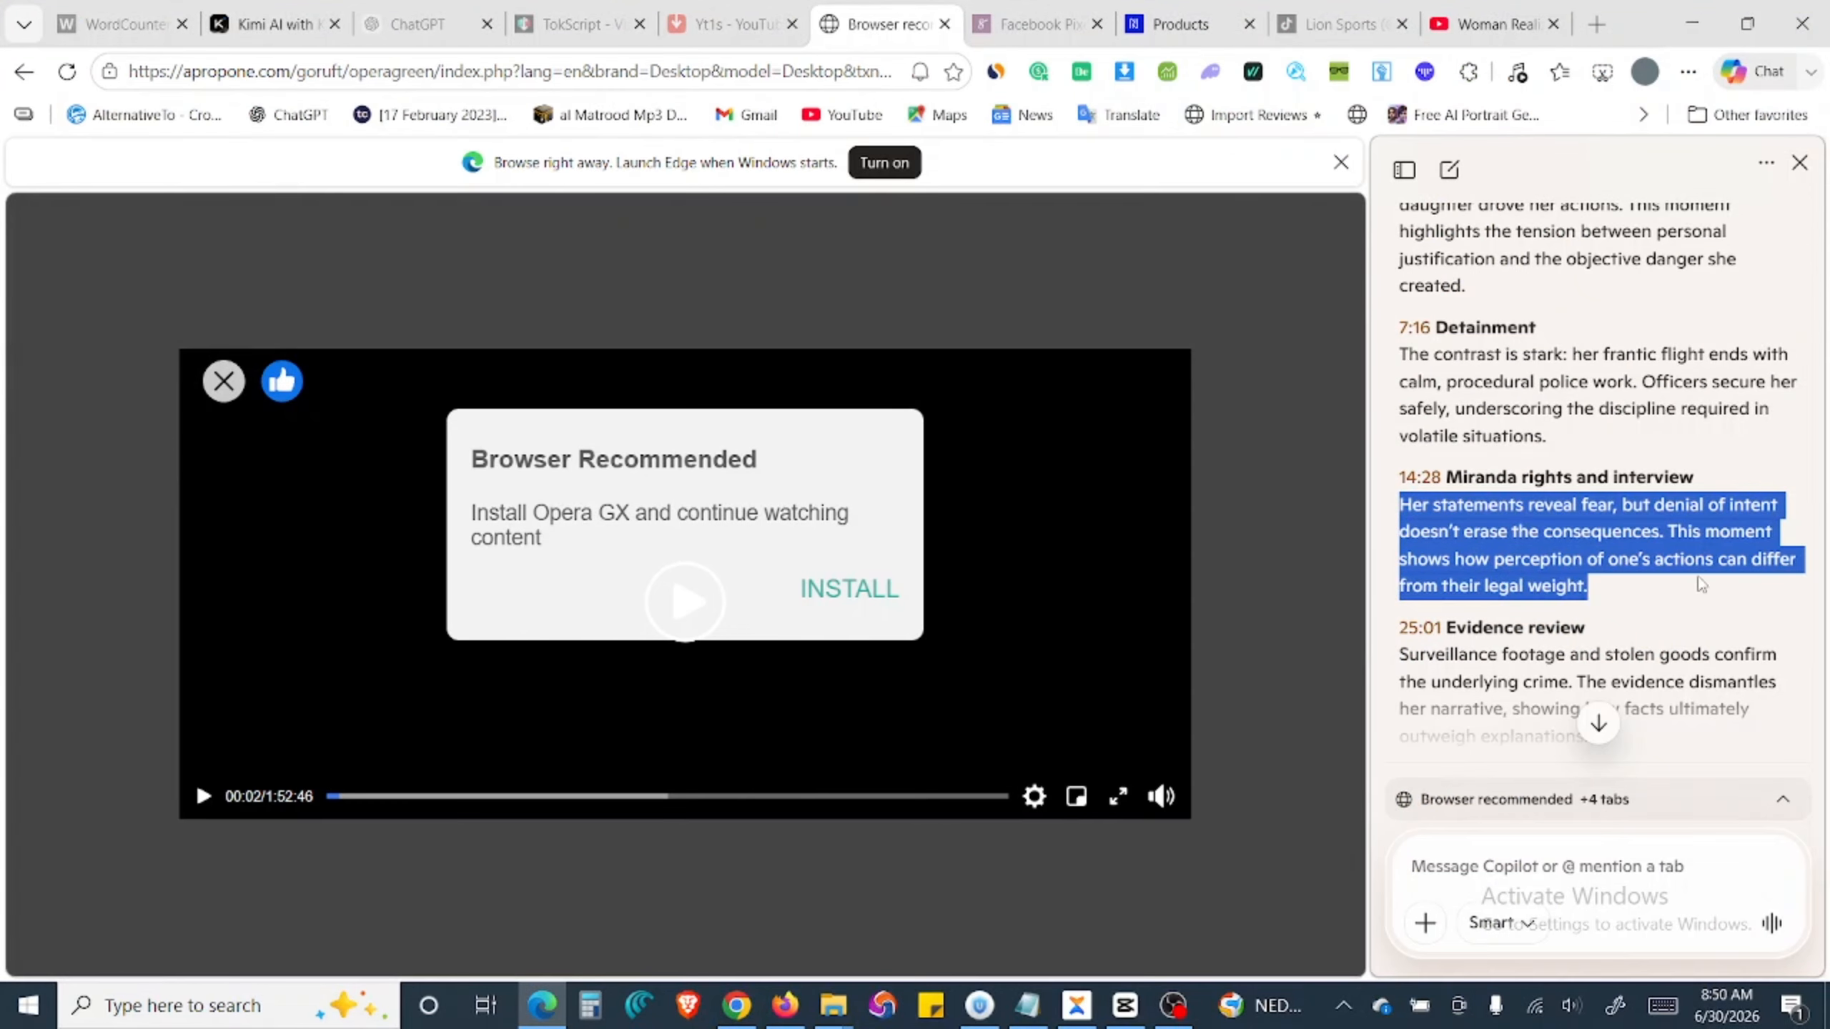
right_click(1697, 586)
left_click(1688, 577)
left_click(736, 1006)
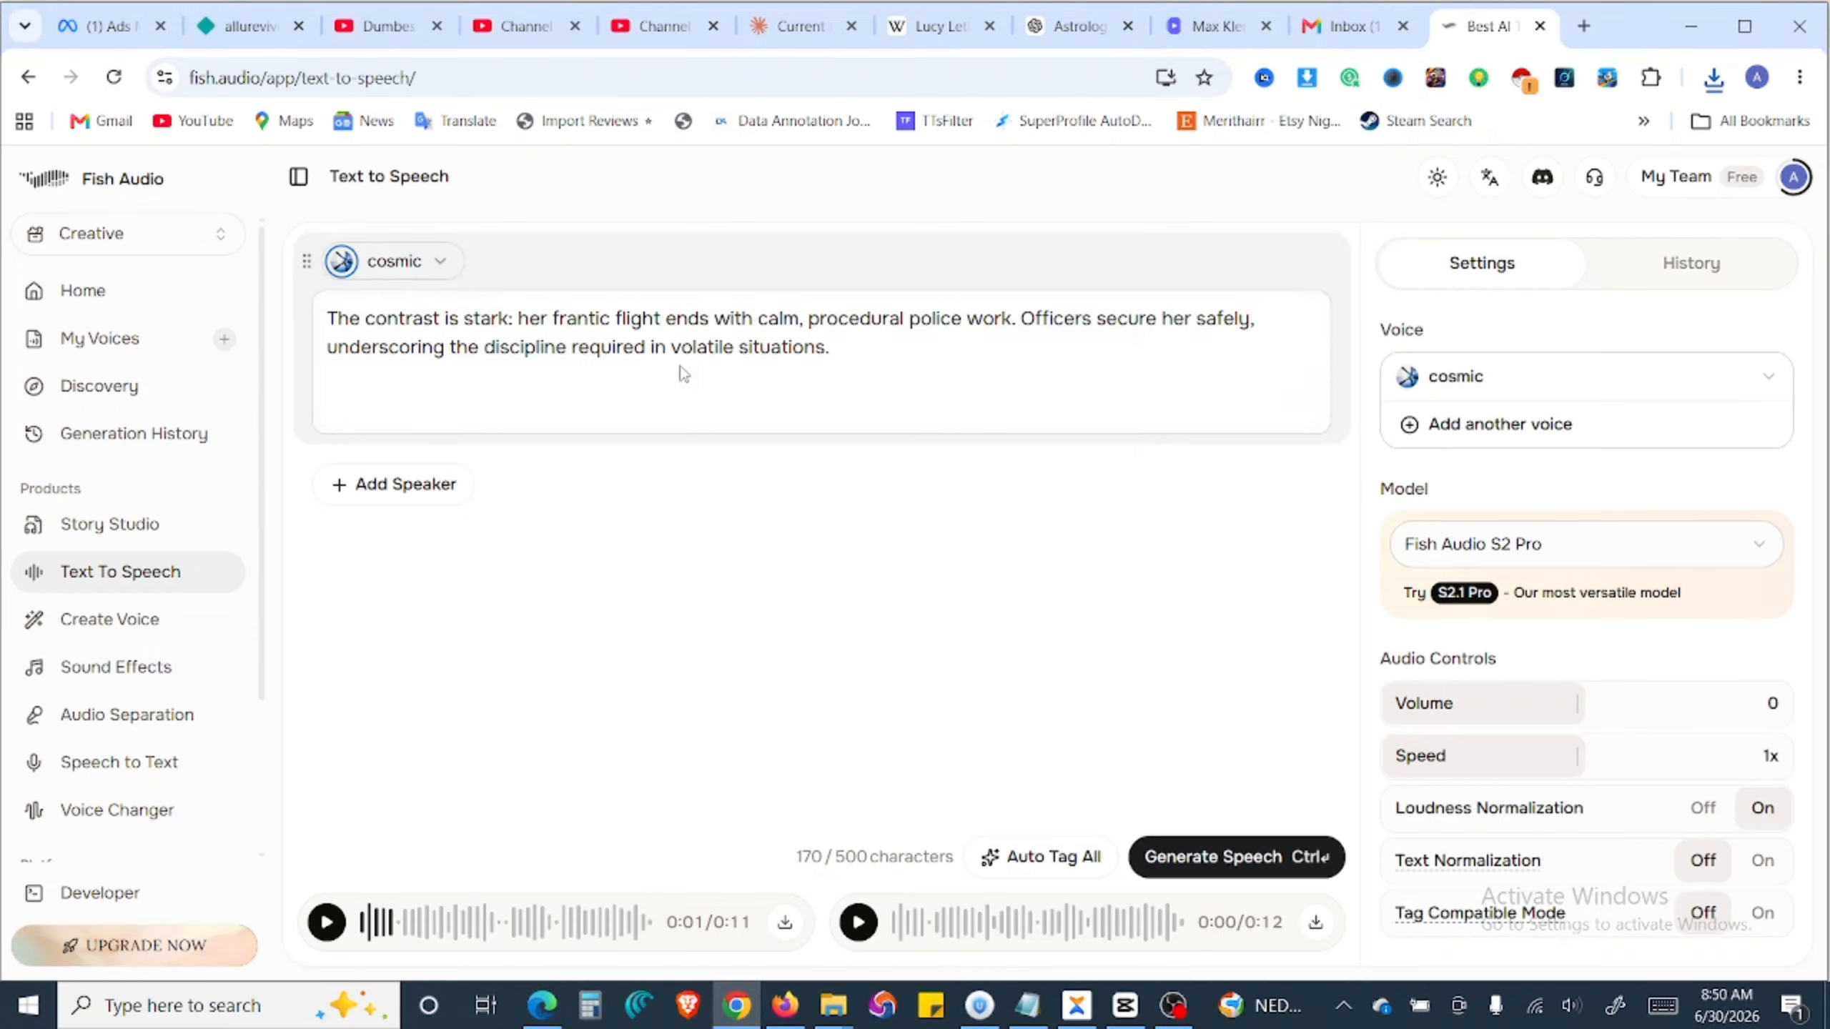
Step: In Fish Audio, generate speech from the copied 14:28 paragraph and download its second take
triple_click(687, 331)
key("ctrl+v")
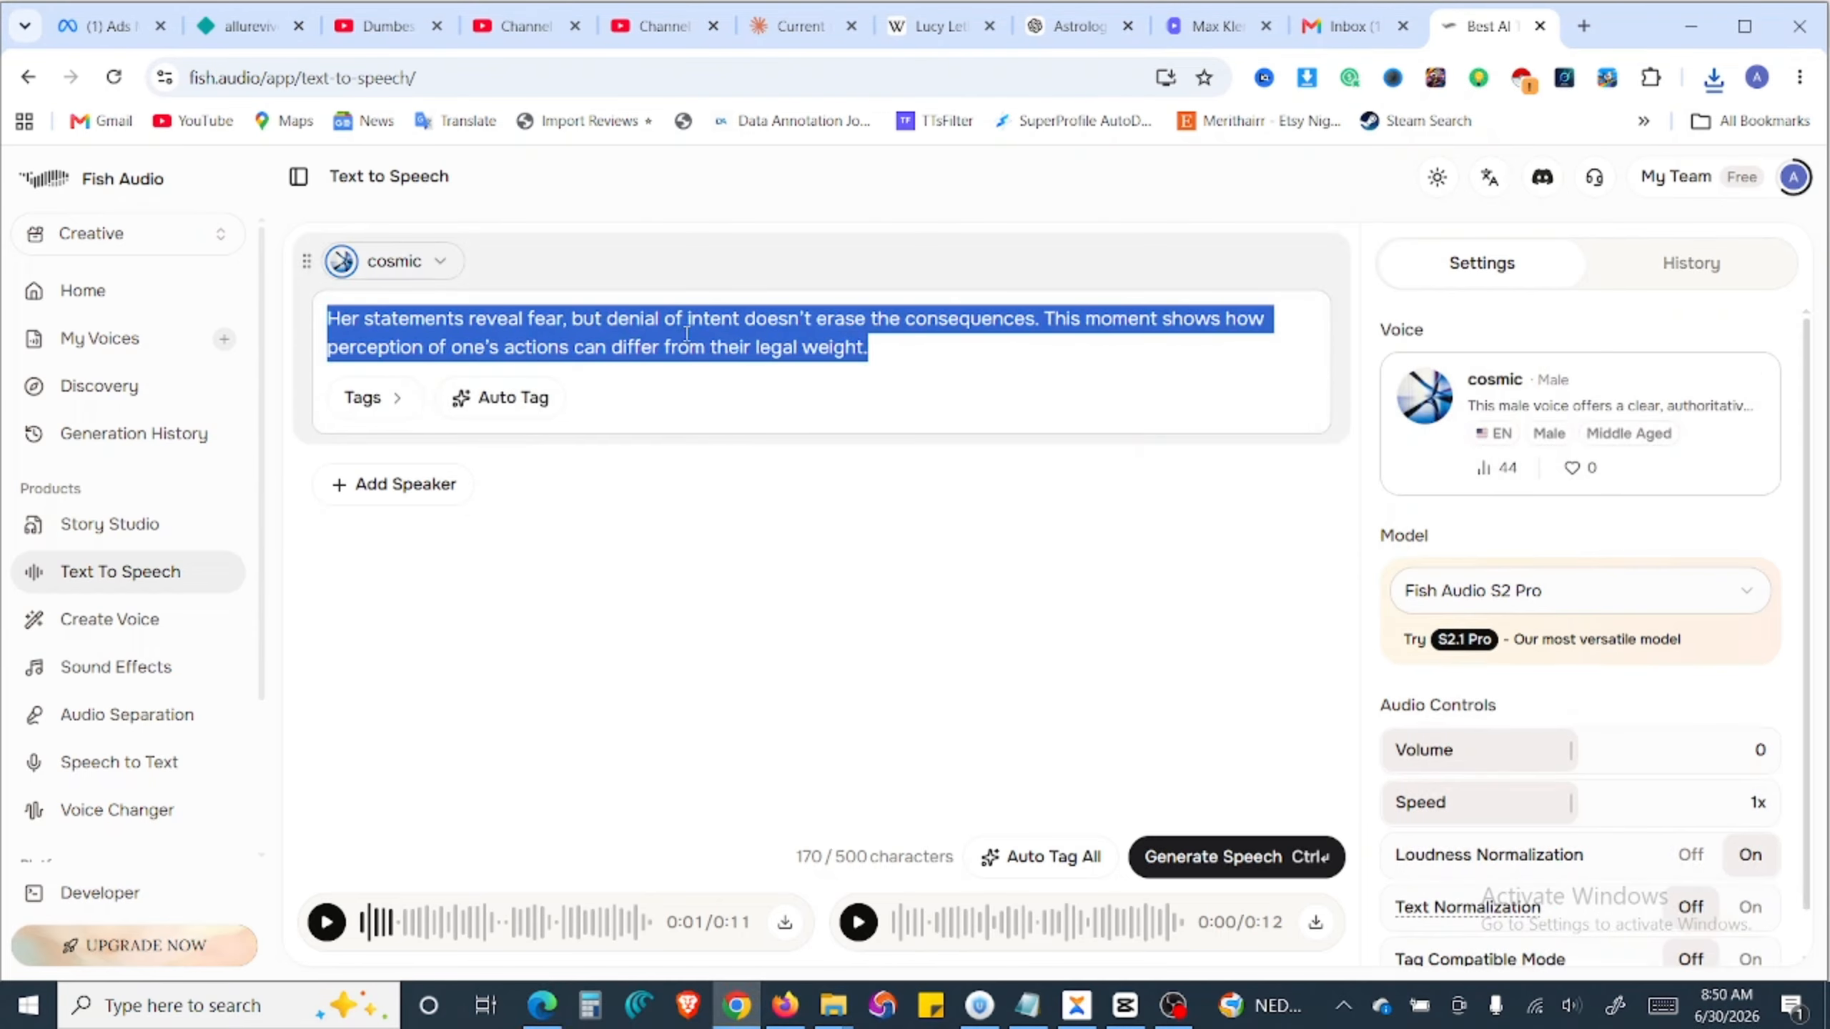
left_click(1248, 881)
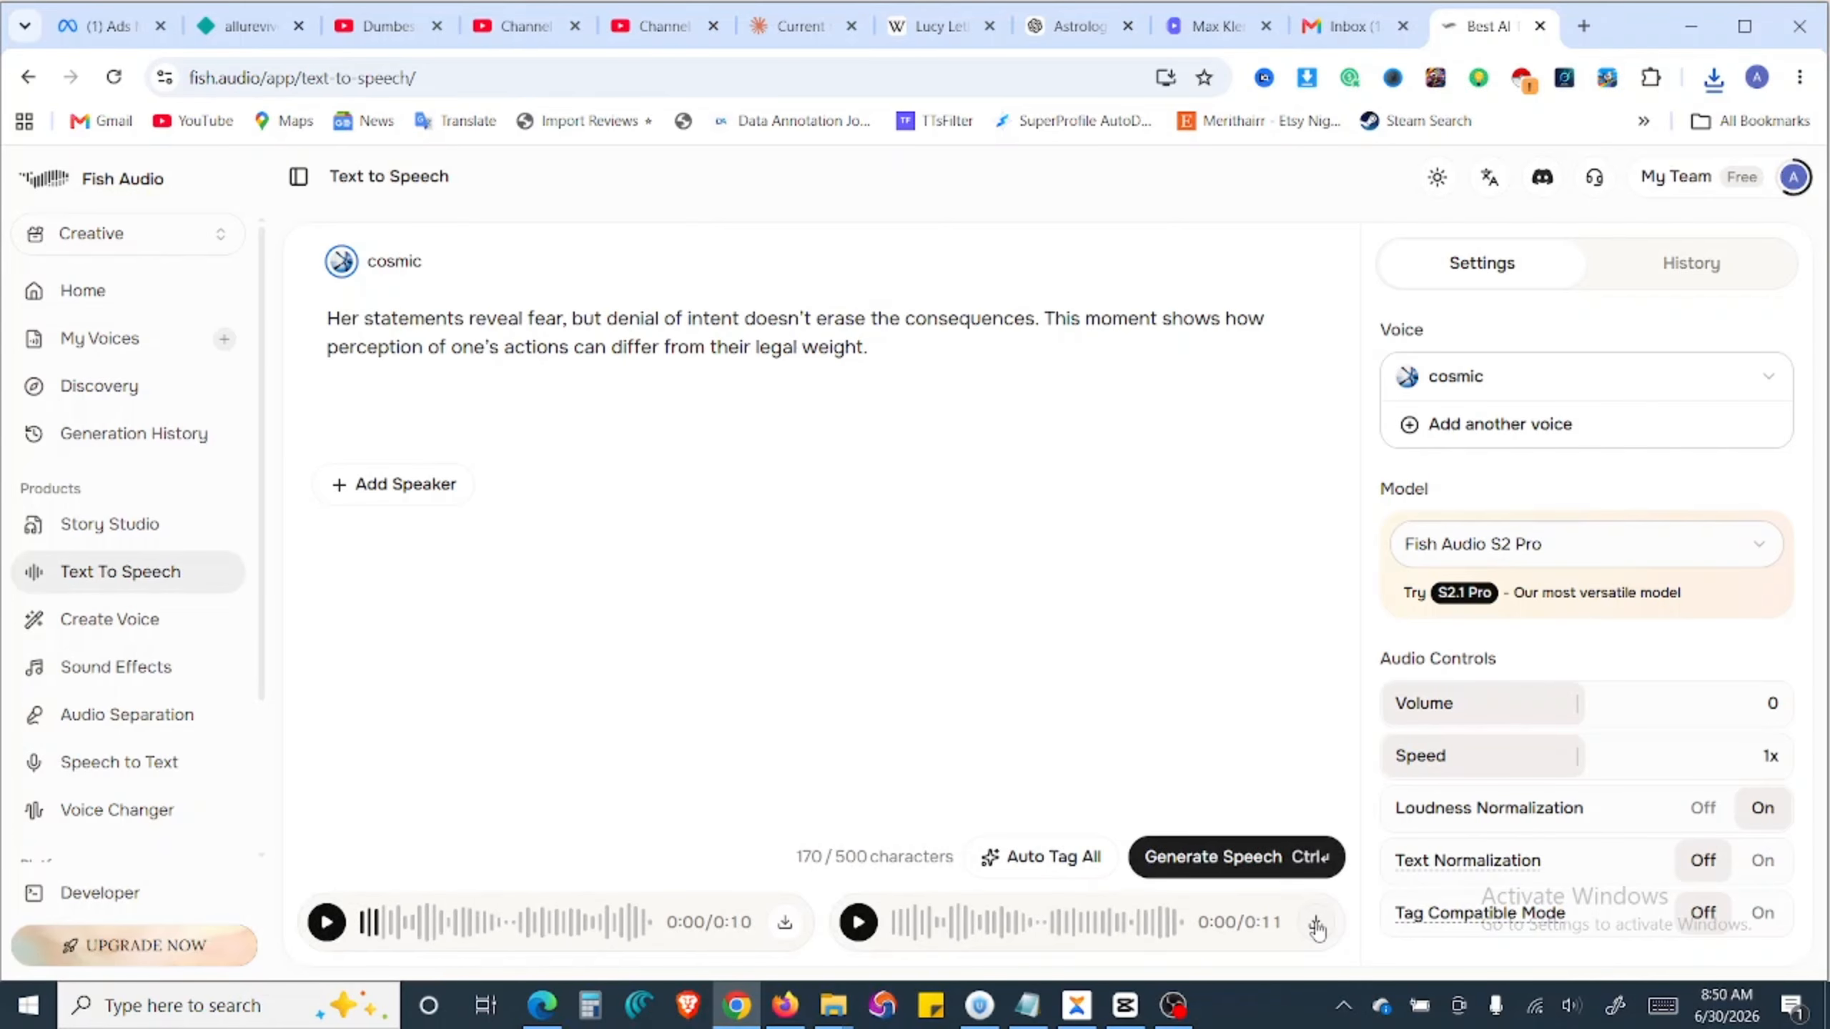
left_click(1315, 925)
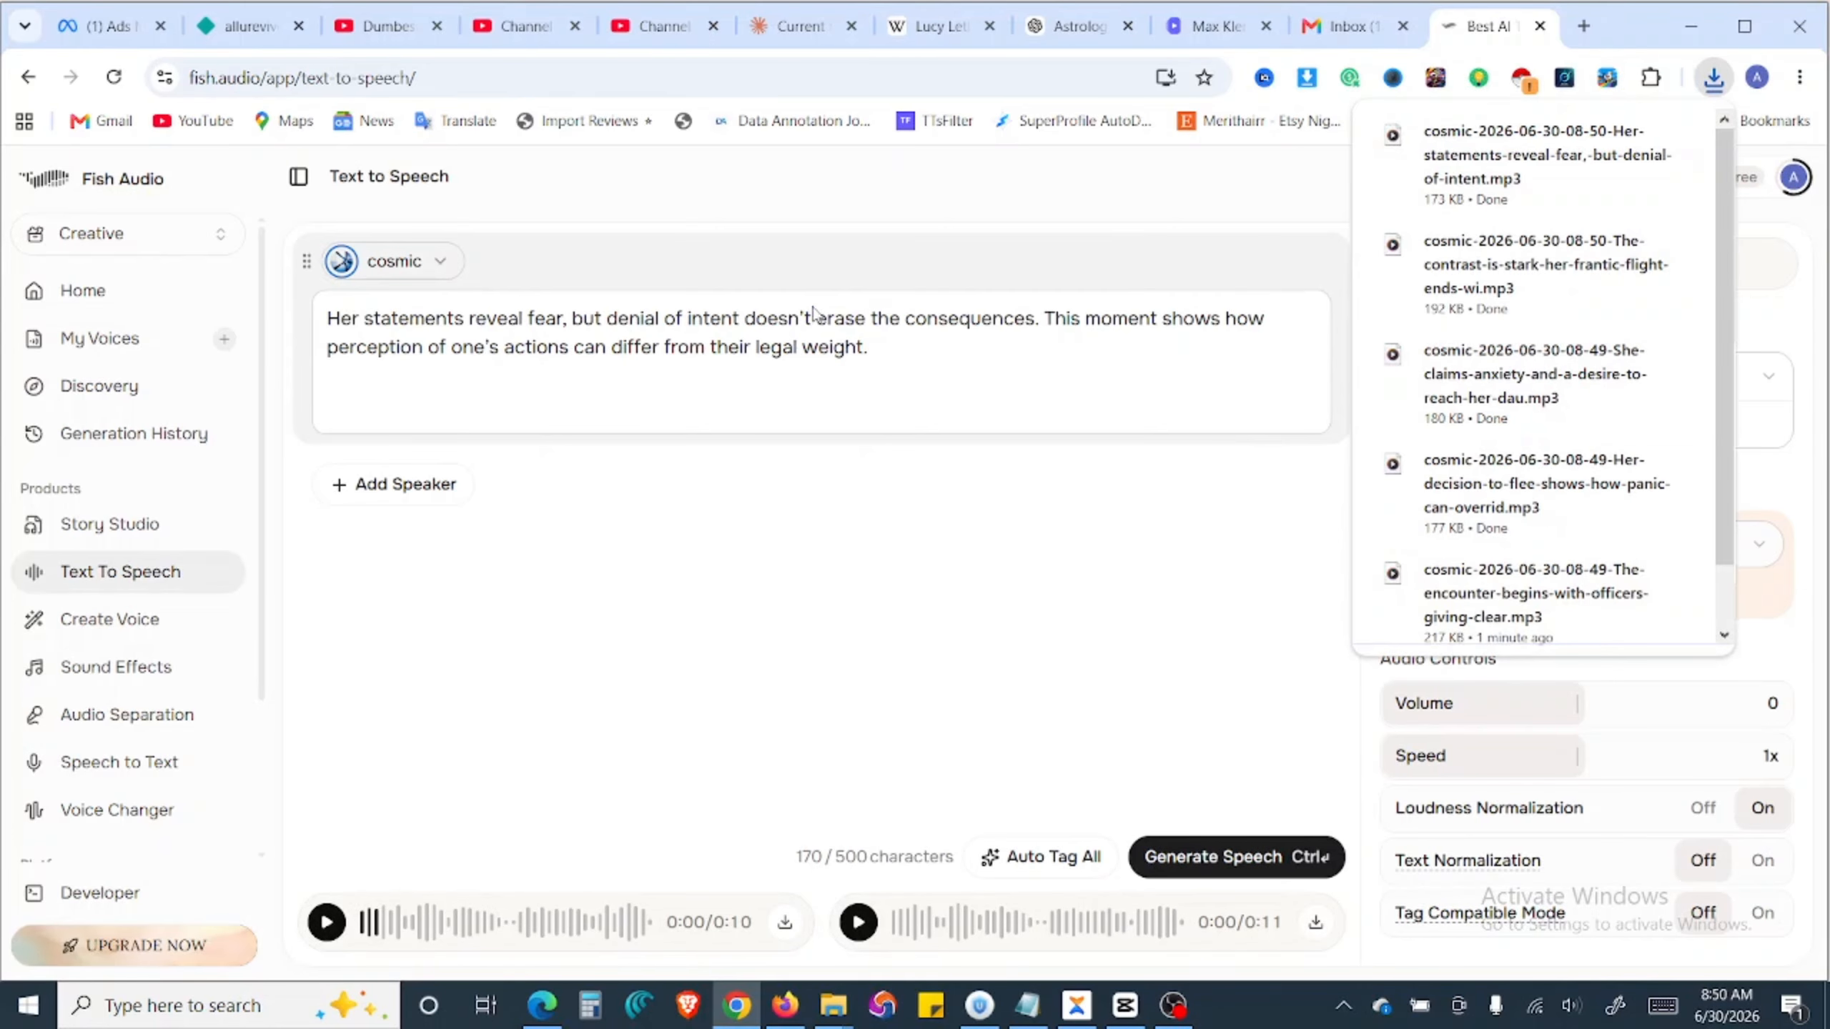
Step: Copy the 25:01 "Evidence review" paragraph from Copilot's commentary in Edge and return to Fish Audio in Chrome
left_click(542, 1004)
scroll(1651, 581, "up", 2)
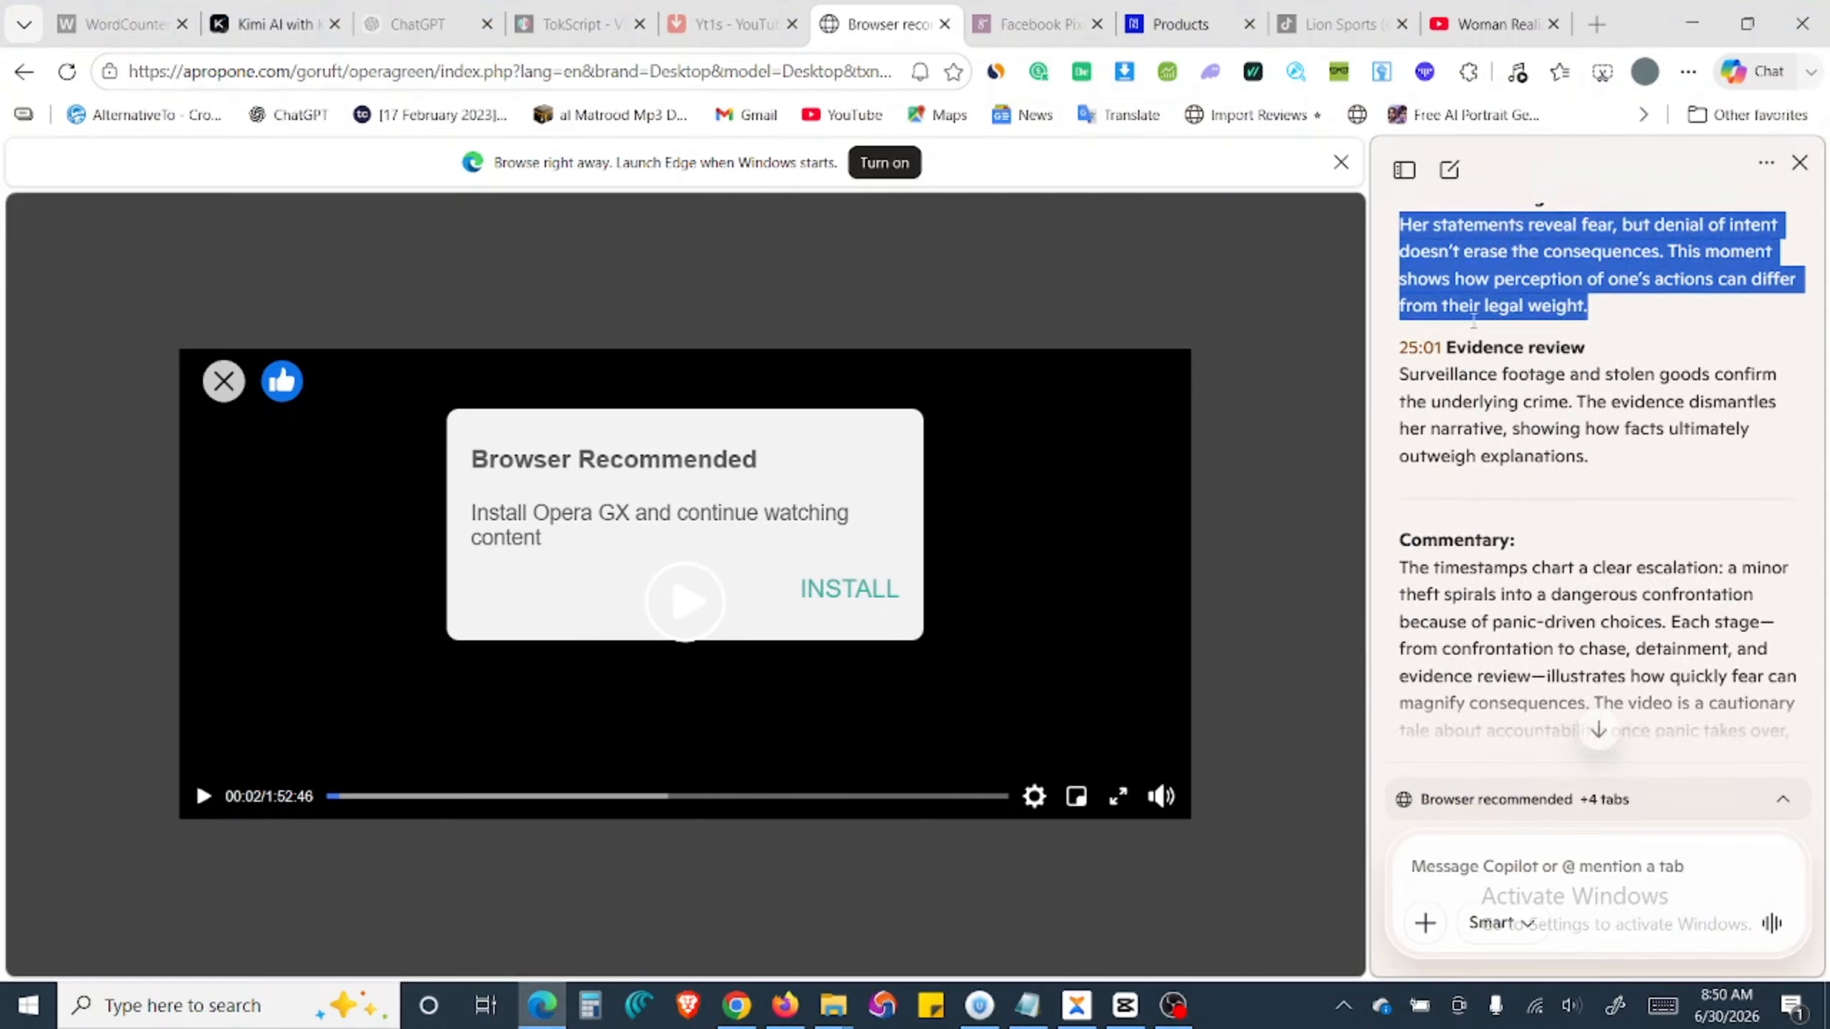
left_click_drag(1399, 384, 1678, 463)
right_click(1690, 426)
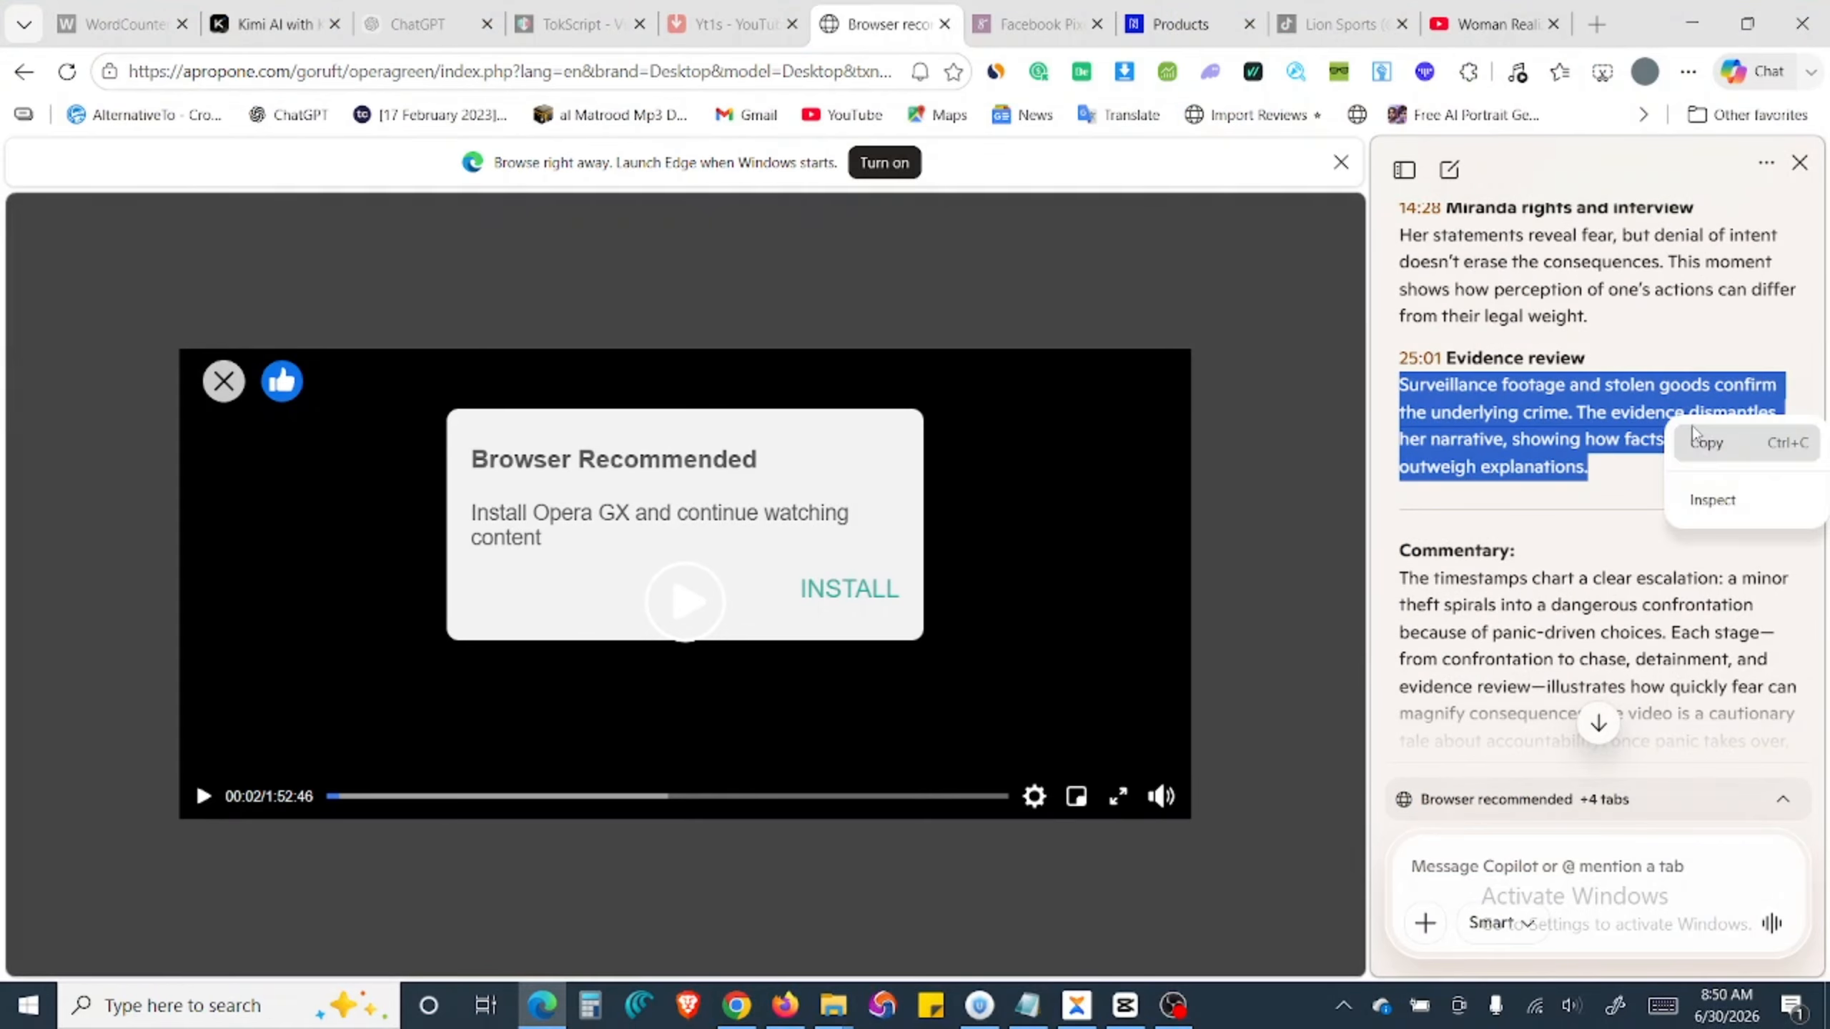
left_click(1706, 443)
left_click(735, 1004)
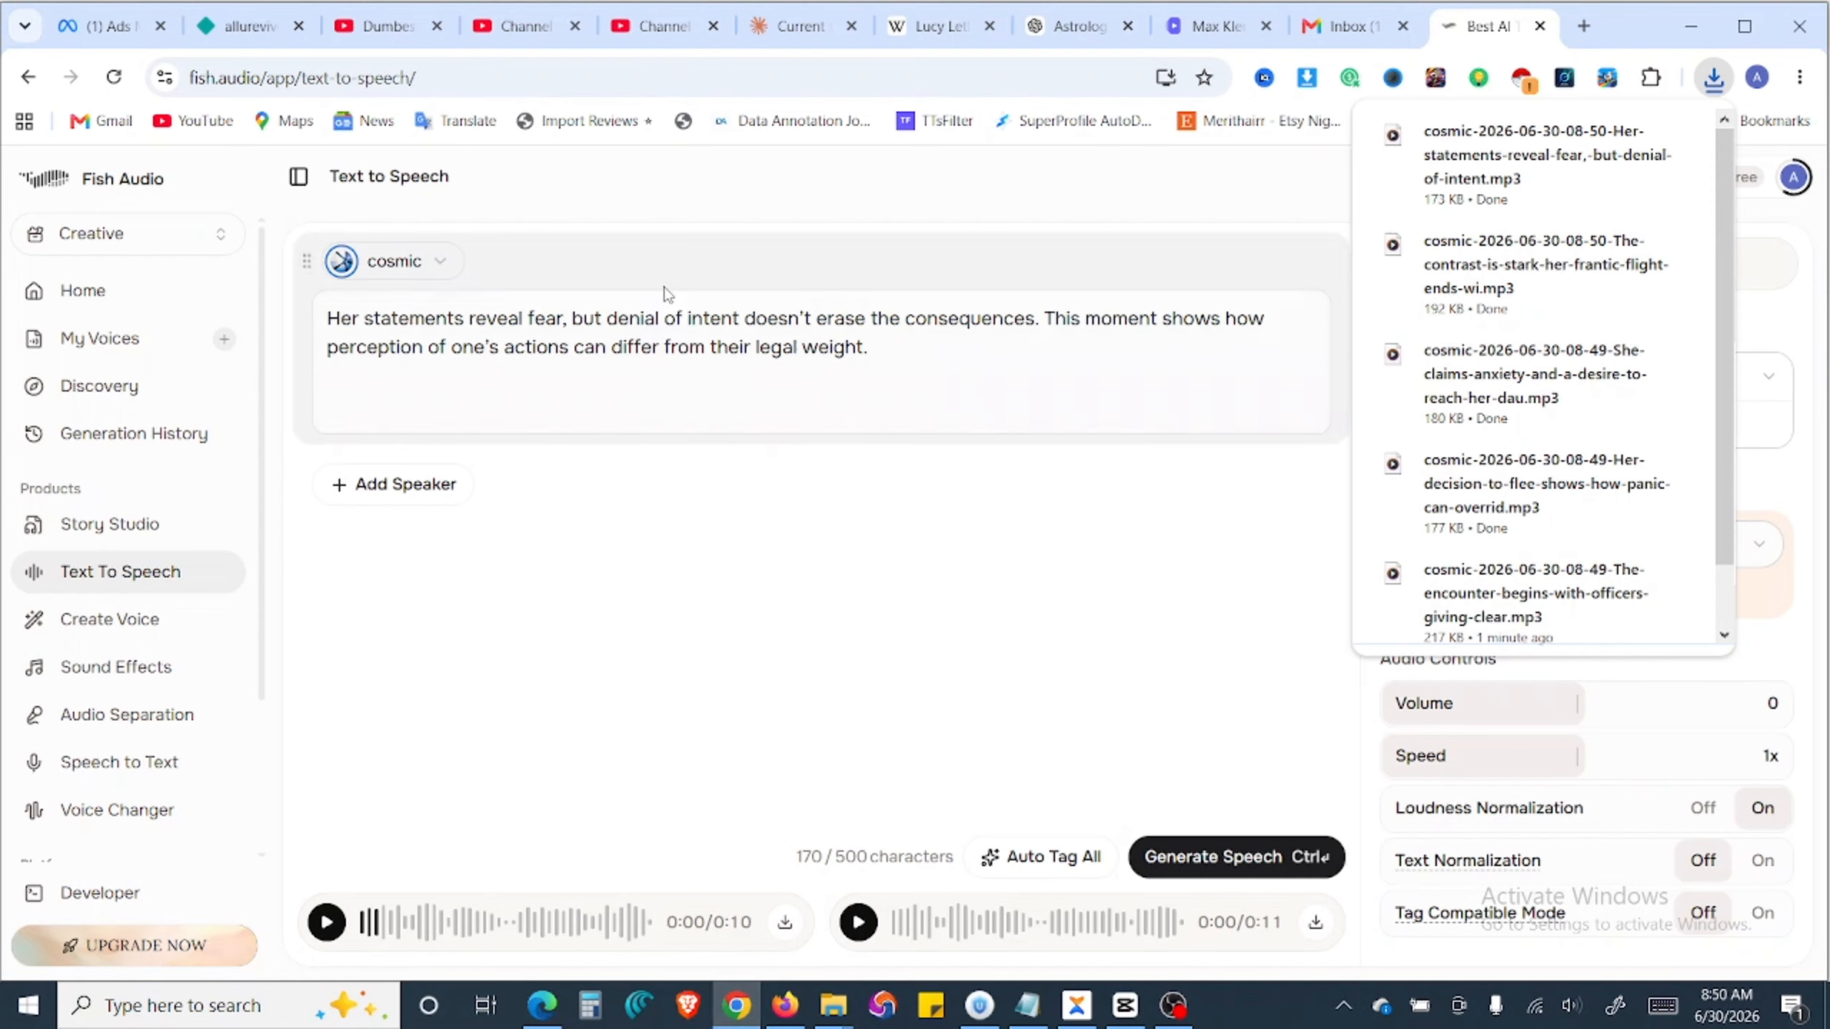
Step: Replace the narration text with the copied 25:01 paragraph and generate speech from it
triple_click(690, 340)
key("ctrl+v")
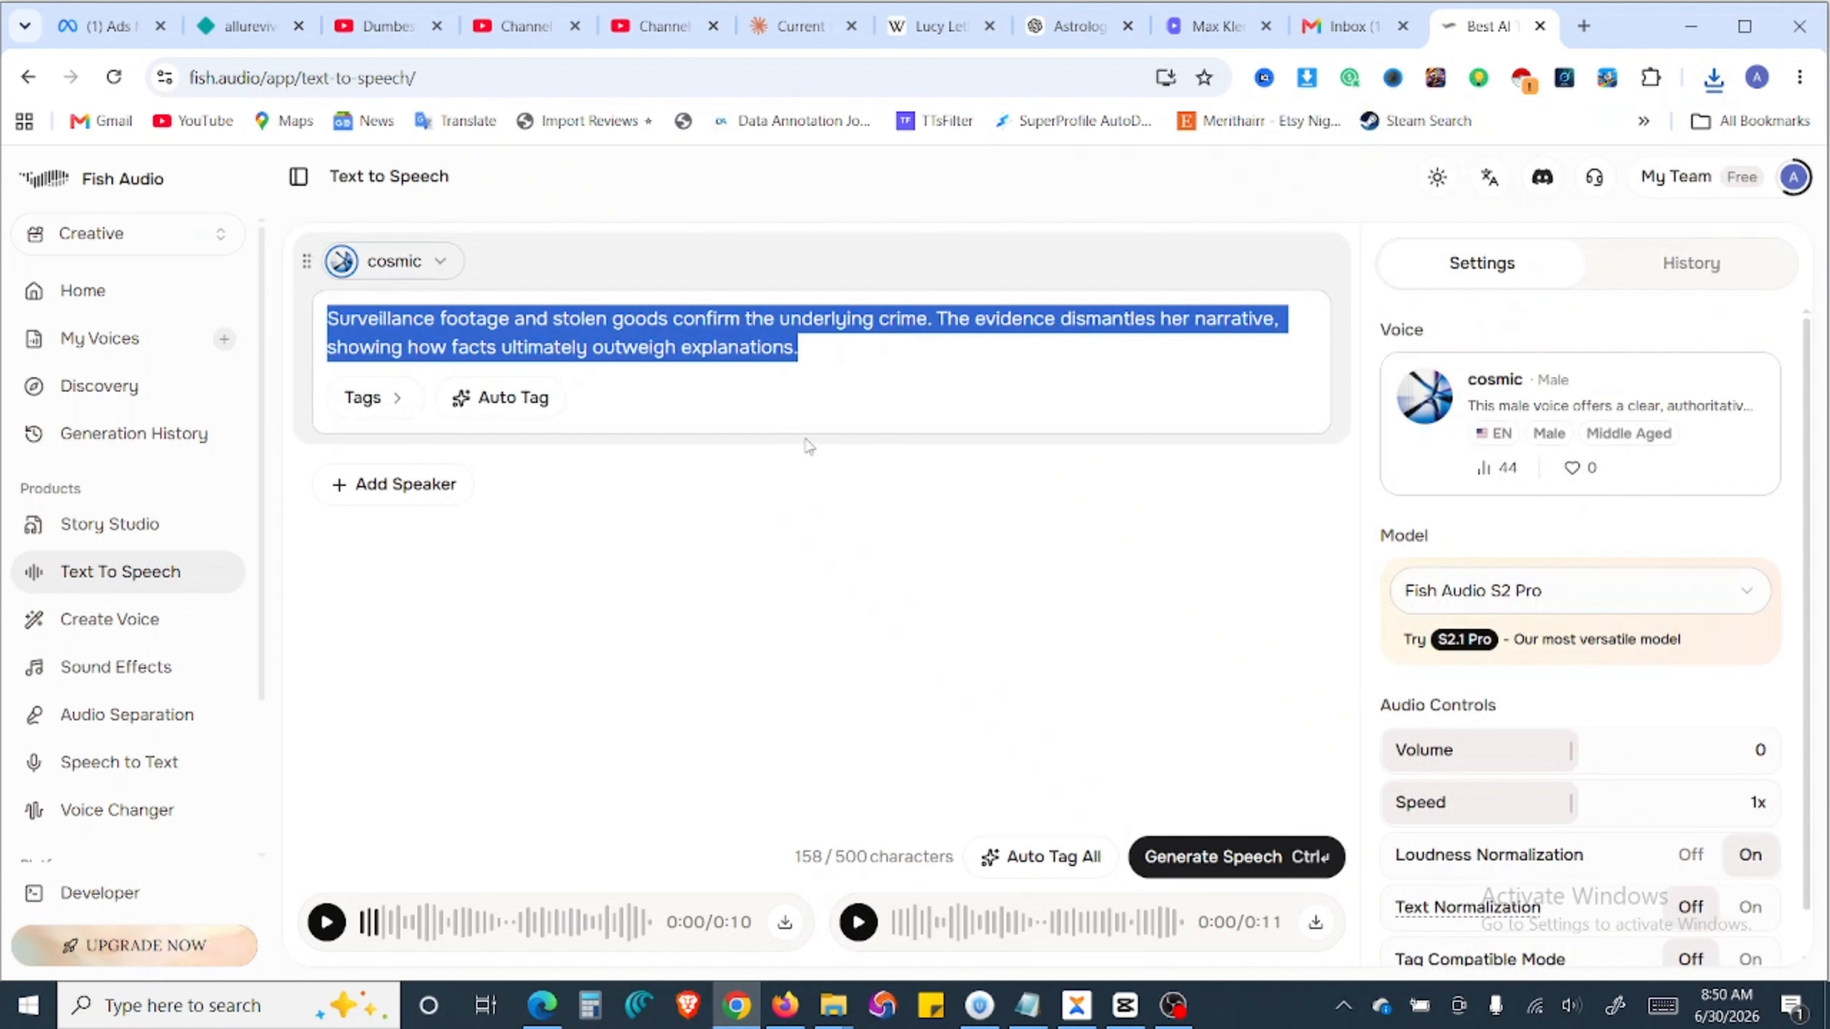
left_click(1197, 857)
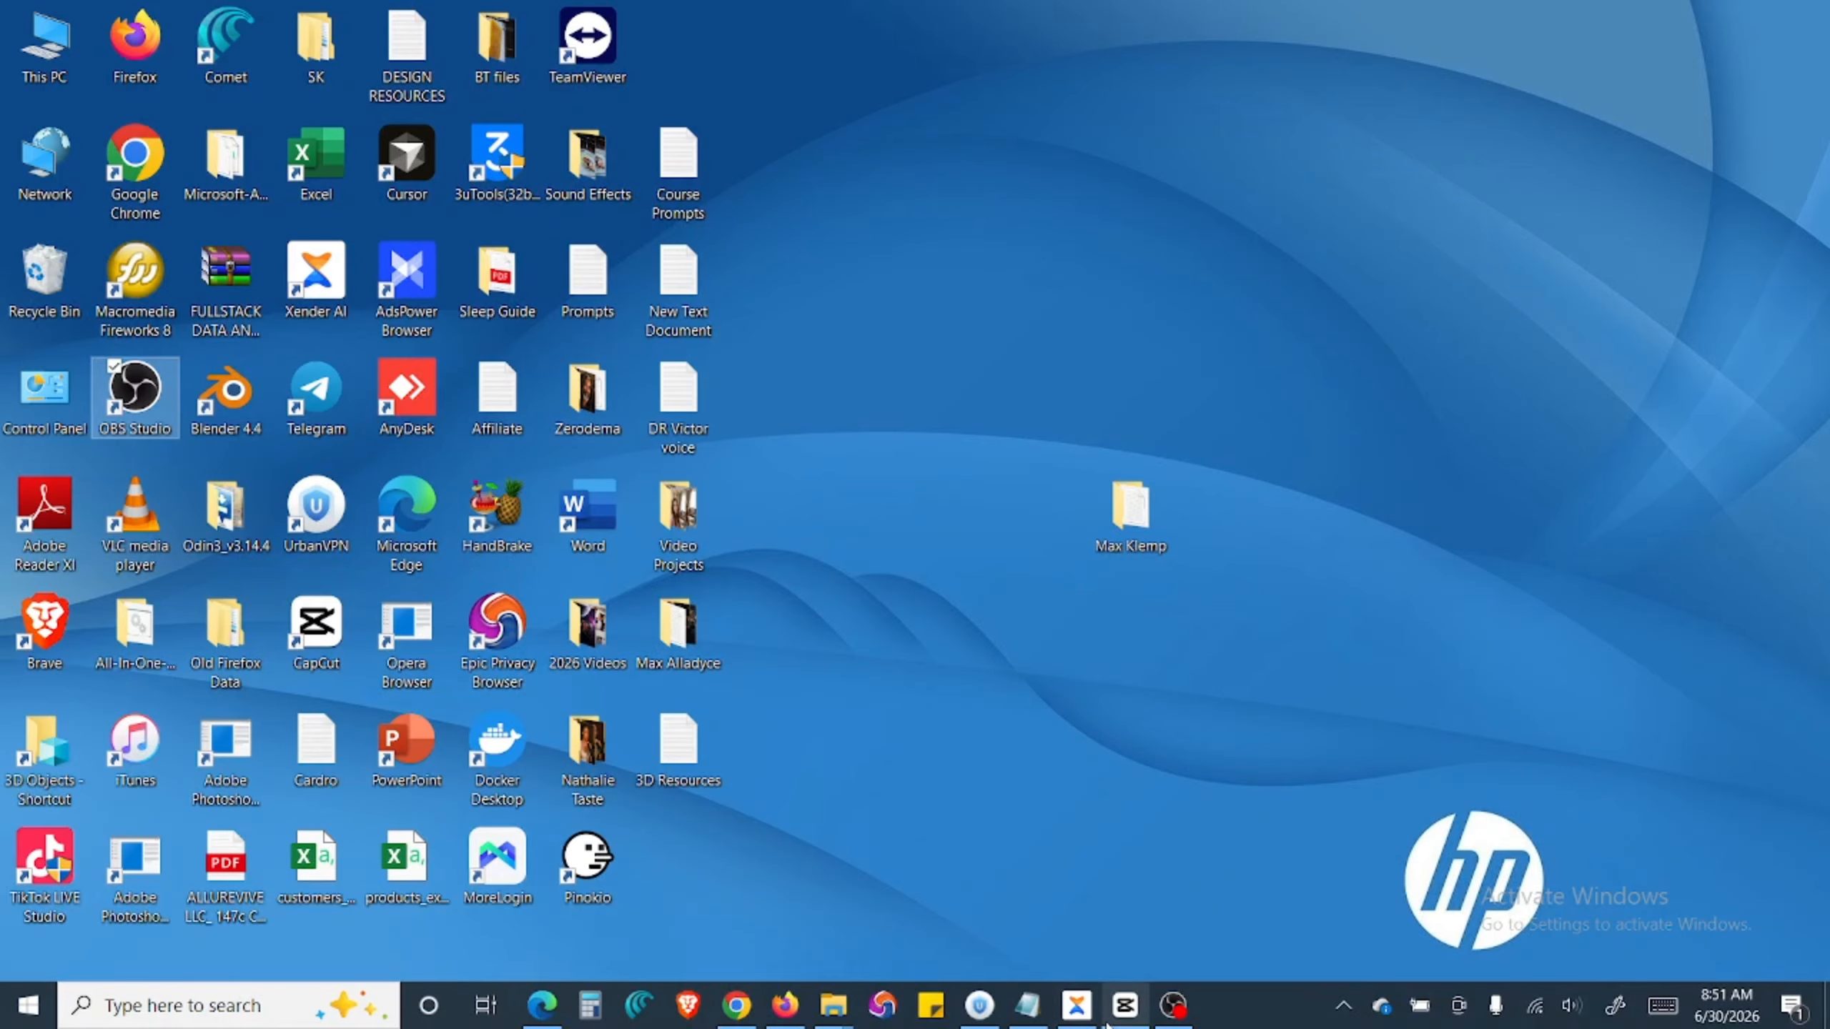
Step: Switch to CapCut, create a new project and open the Downloads folder for media import
left_click(1125, 1006)
left_click(738, 177)
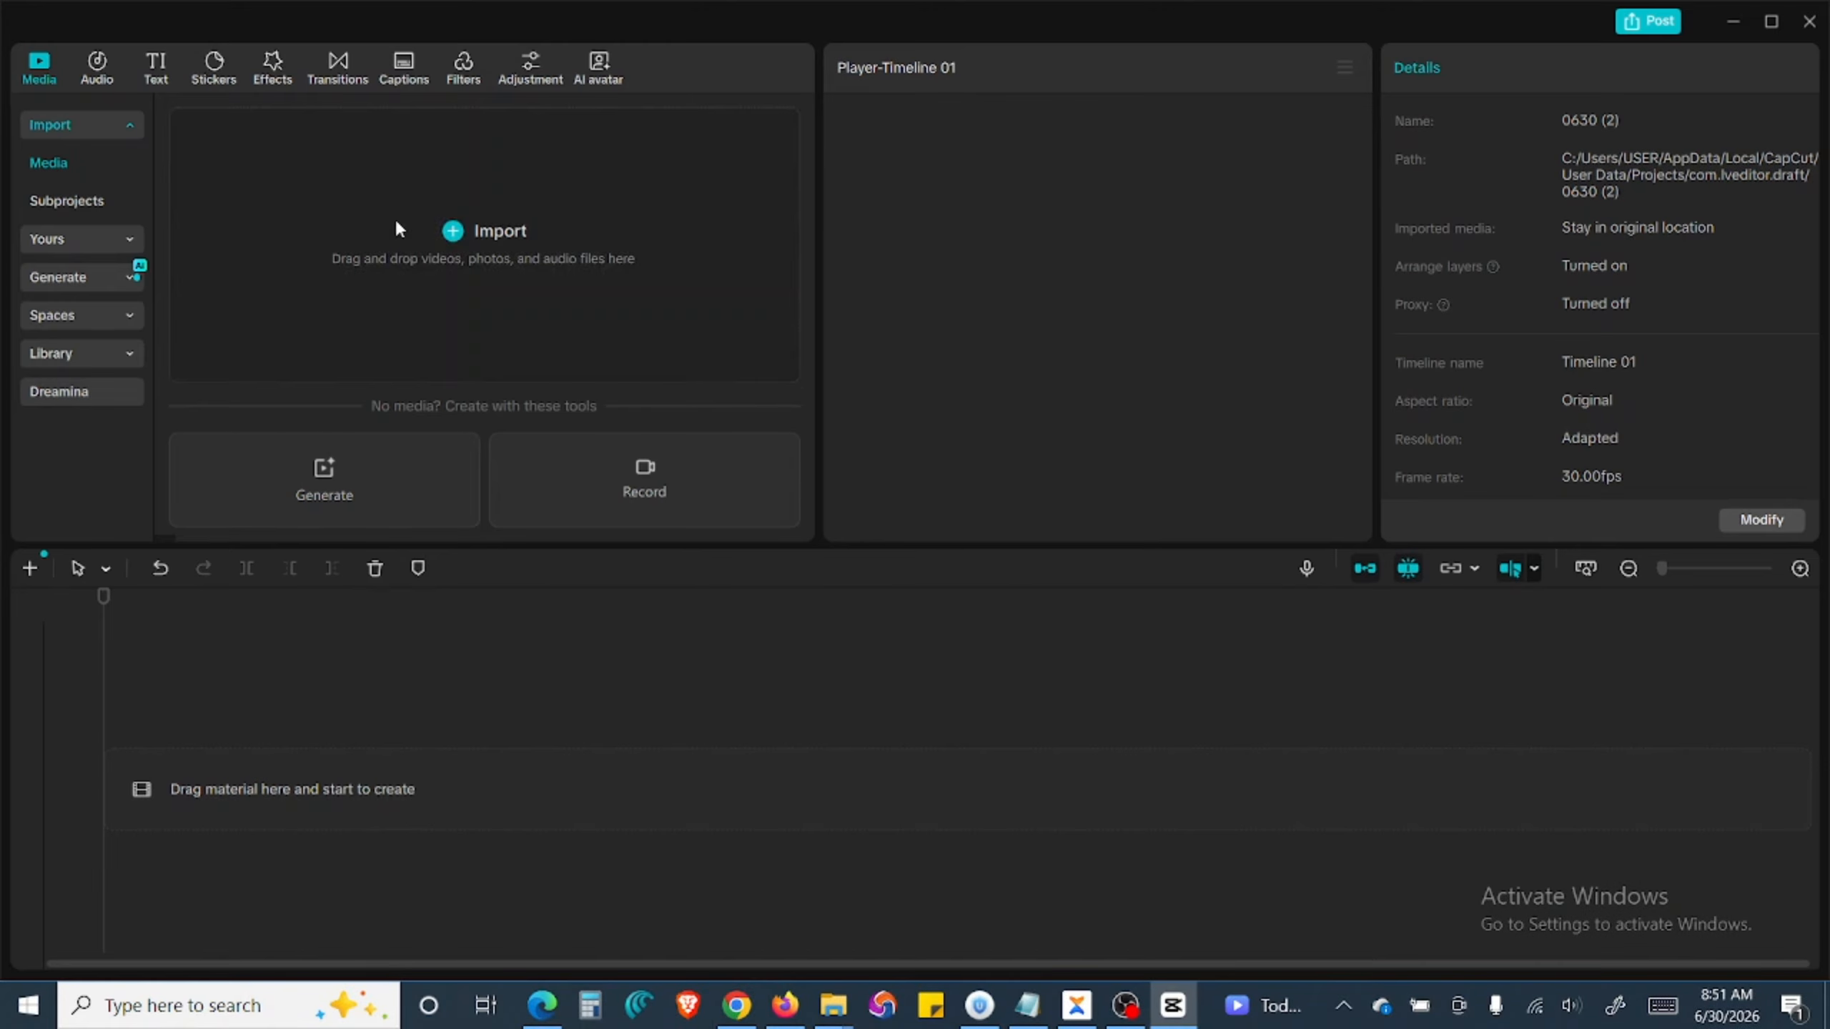
left_click(396, 224)
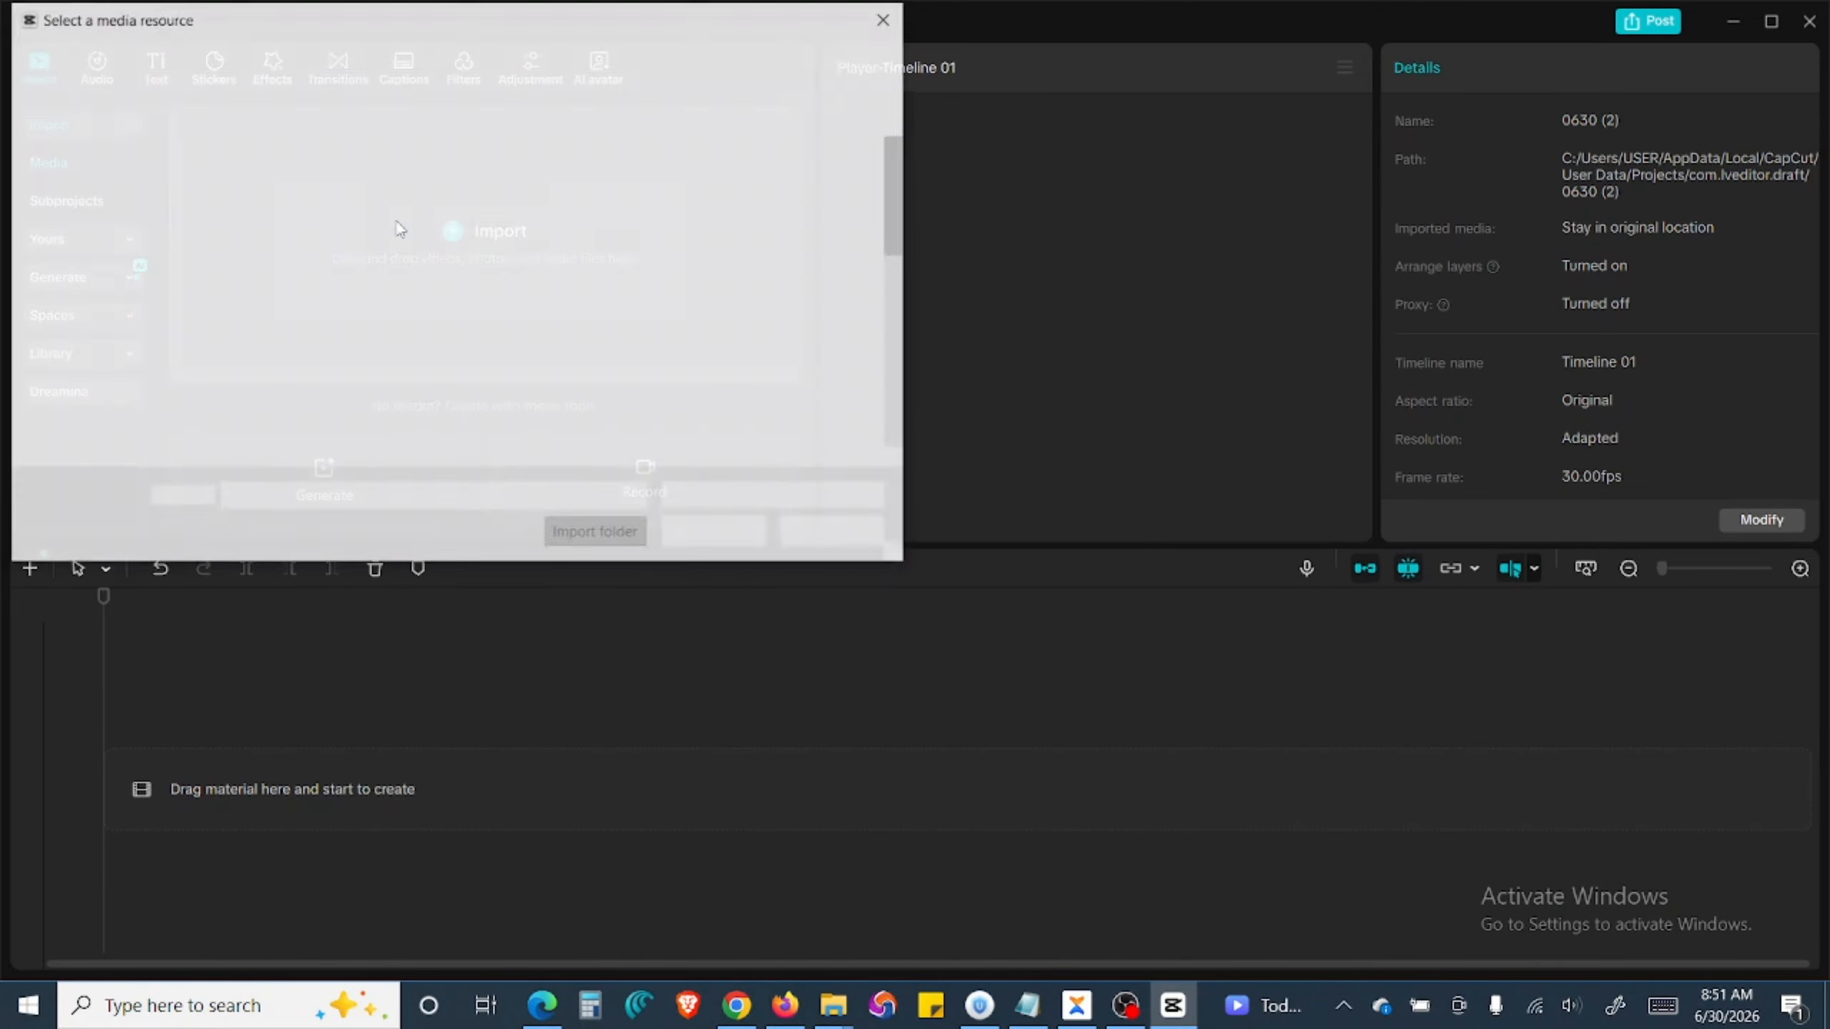
left_click(79, 208)
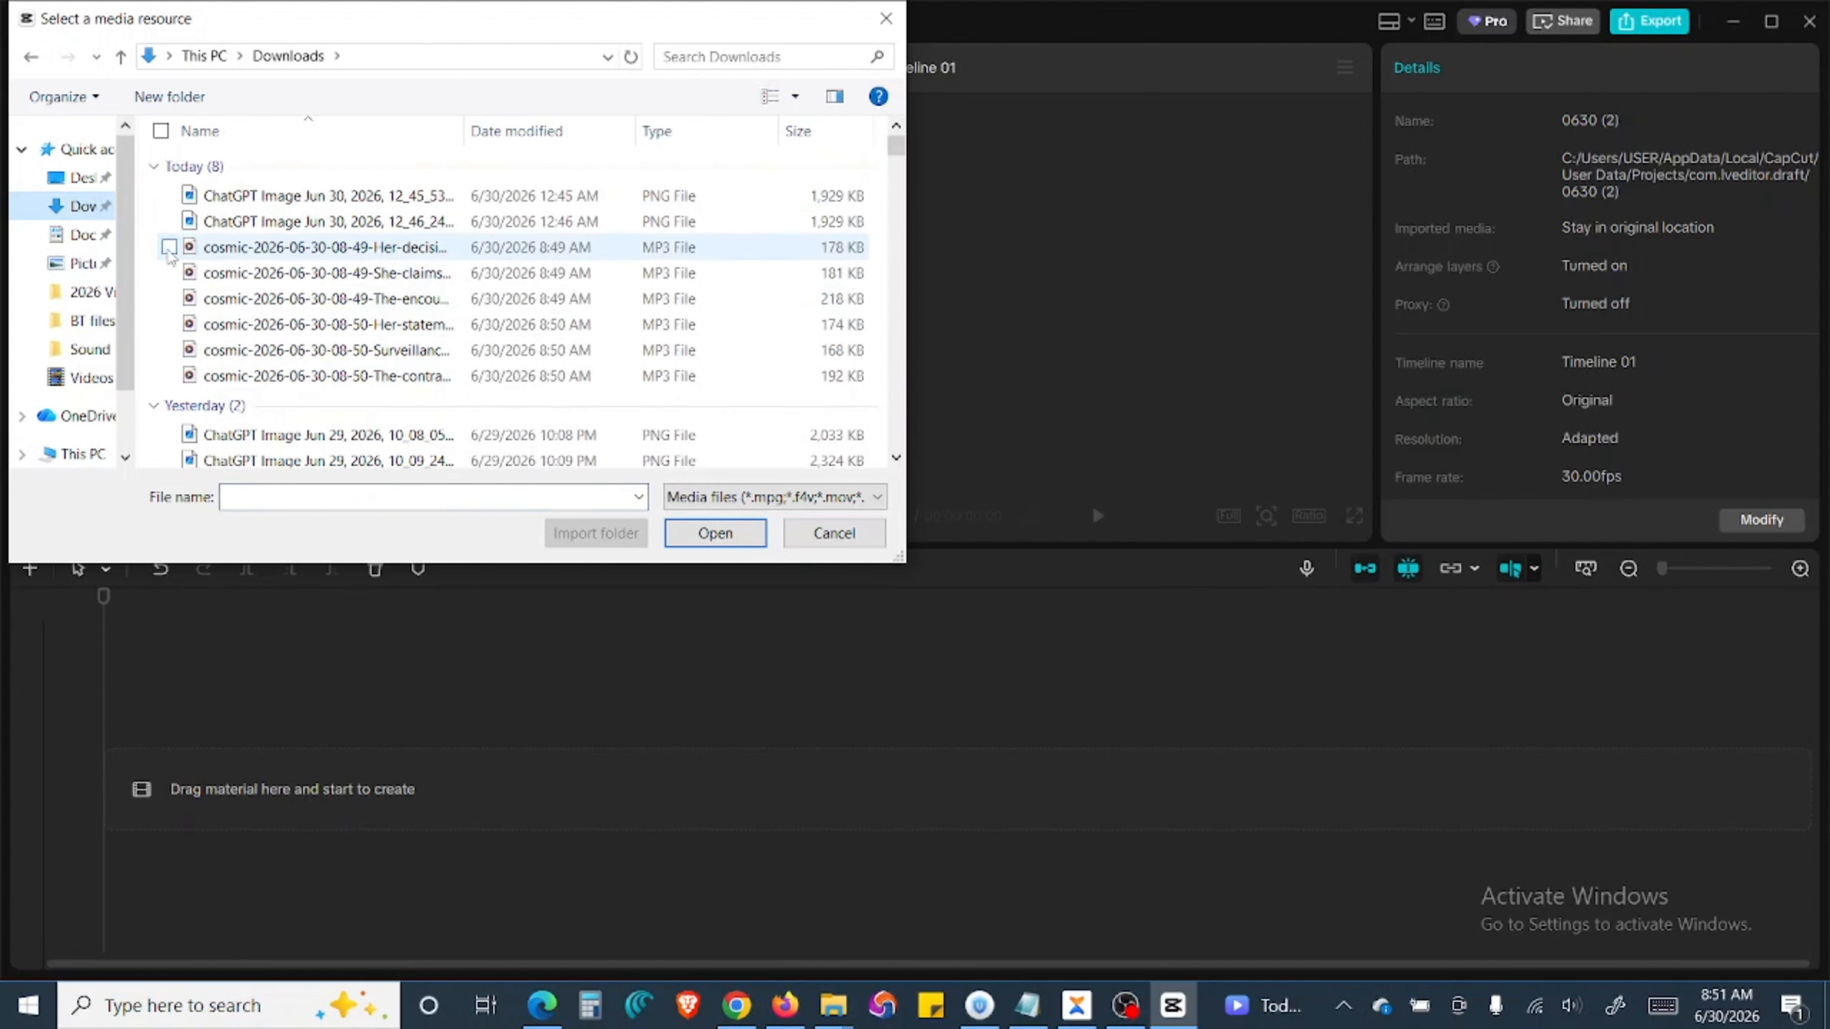
Step: Import the six cosmic MP3 narrations and the "Woman Realized She Messed Up After Running Over a Cop" video
left_click(169, 247)
left_click(169, 273)
left_click(168, 298)
left_click(169, 324)
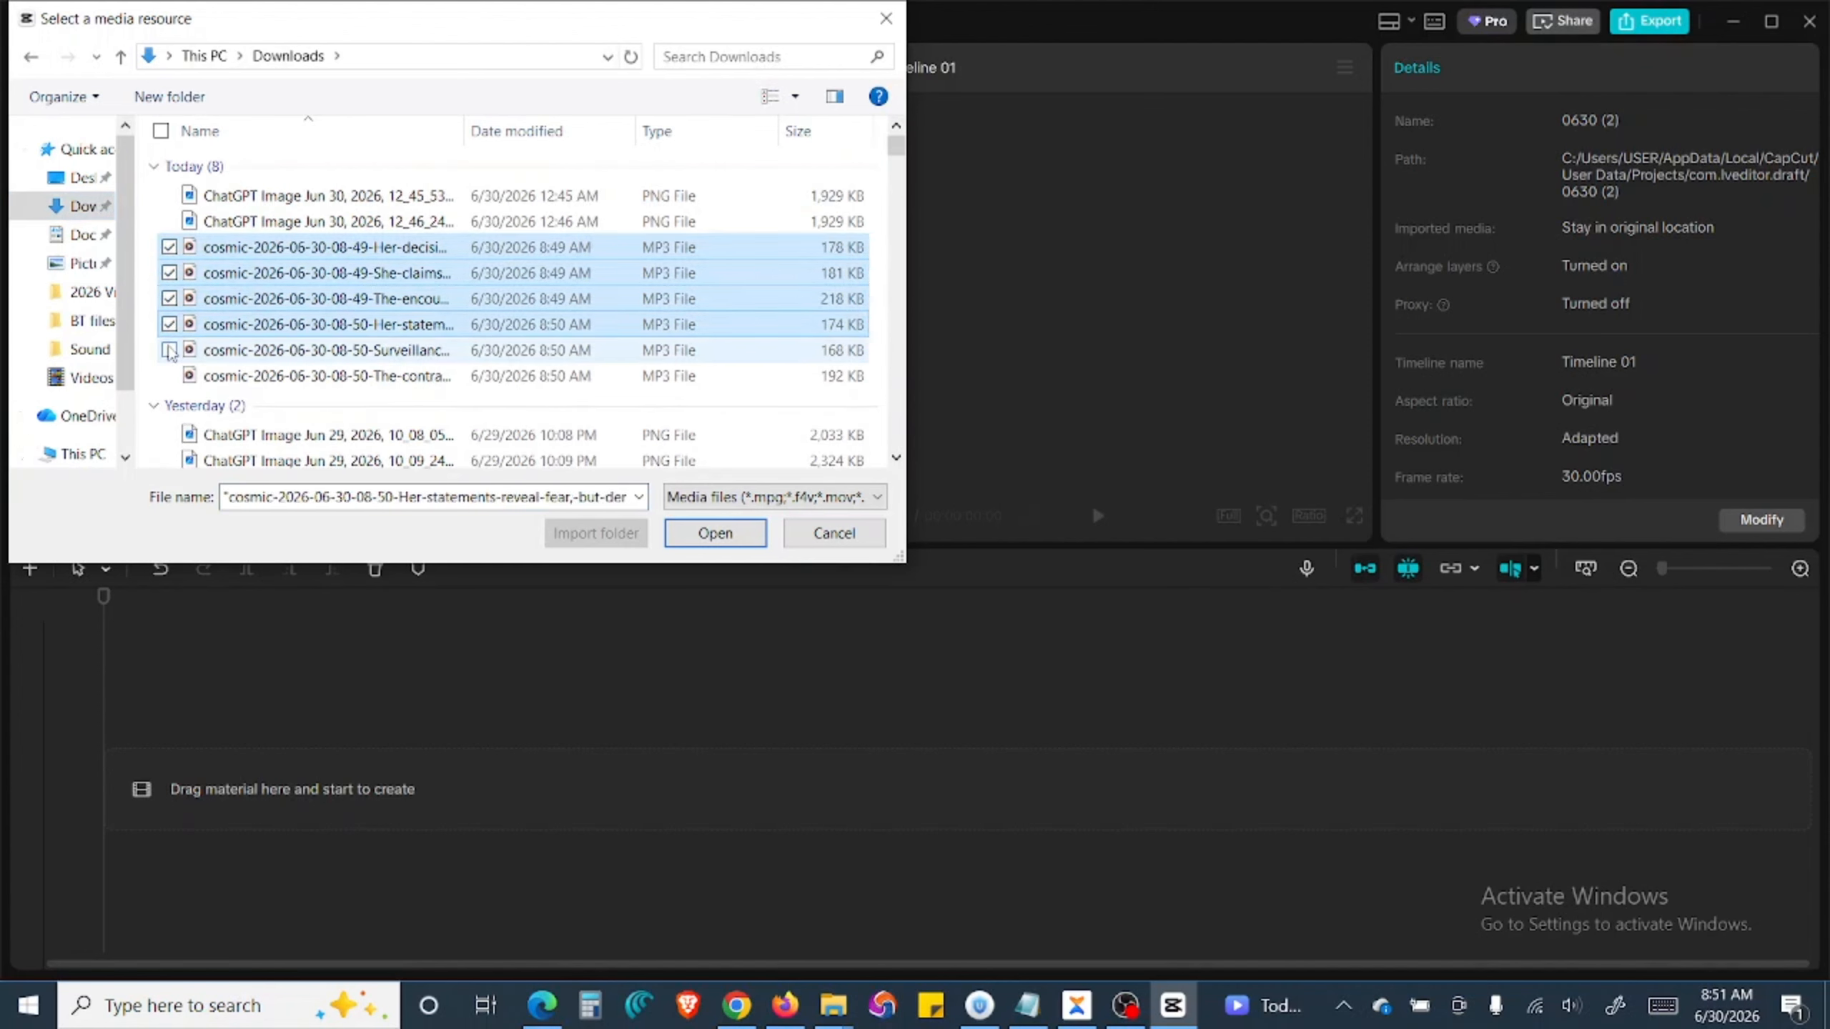
left_click(169, 350)
left_click(169, 375)
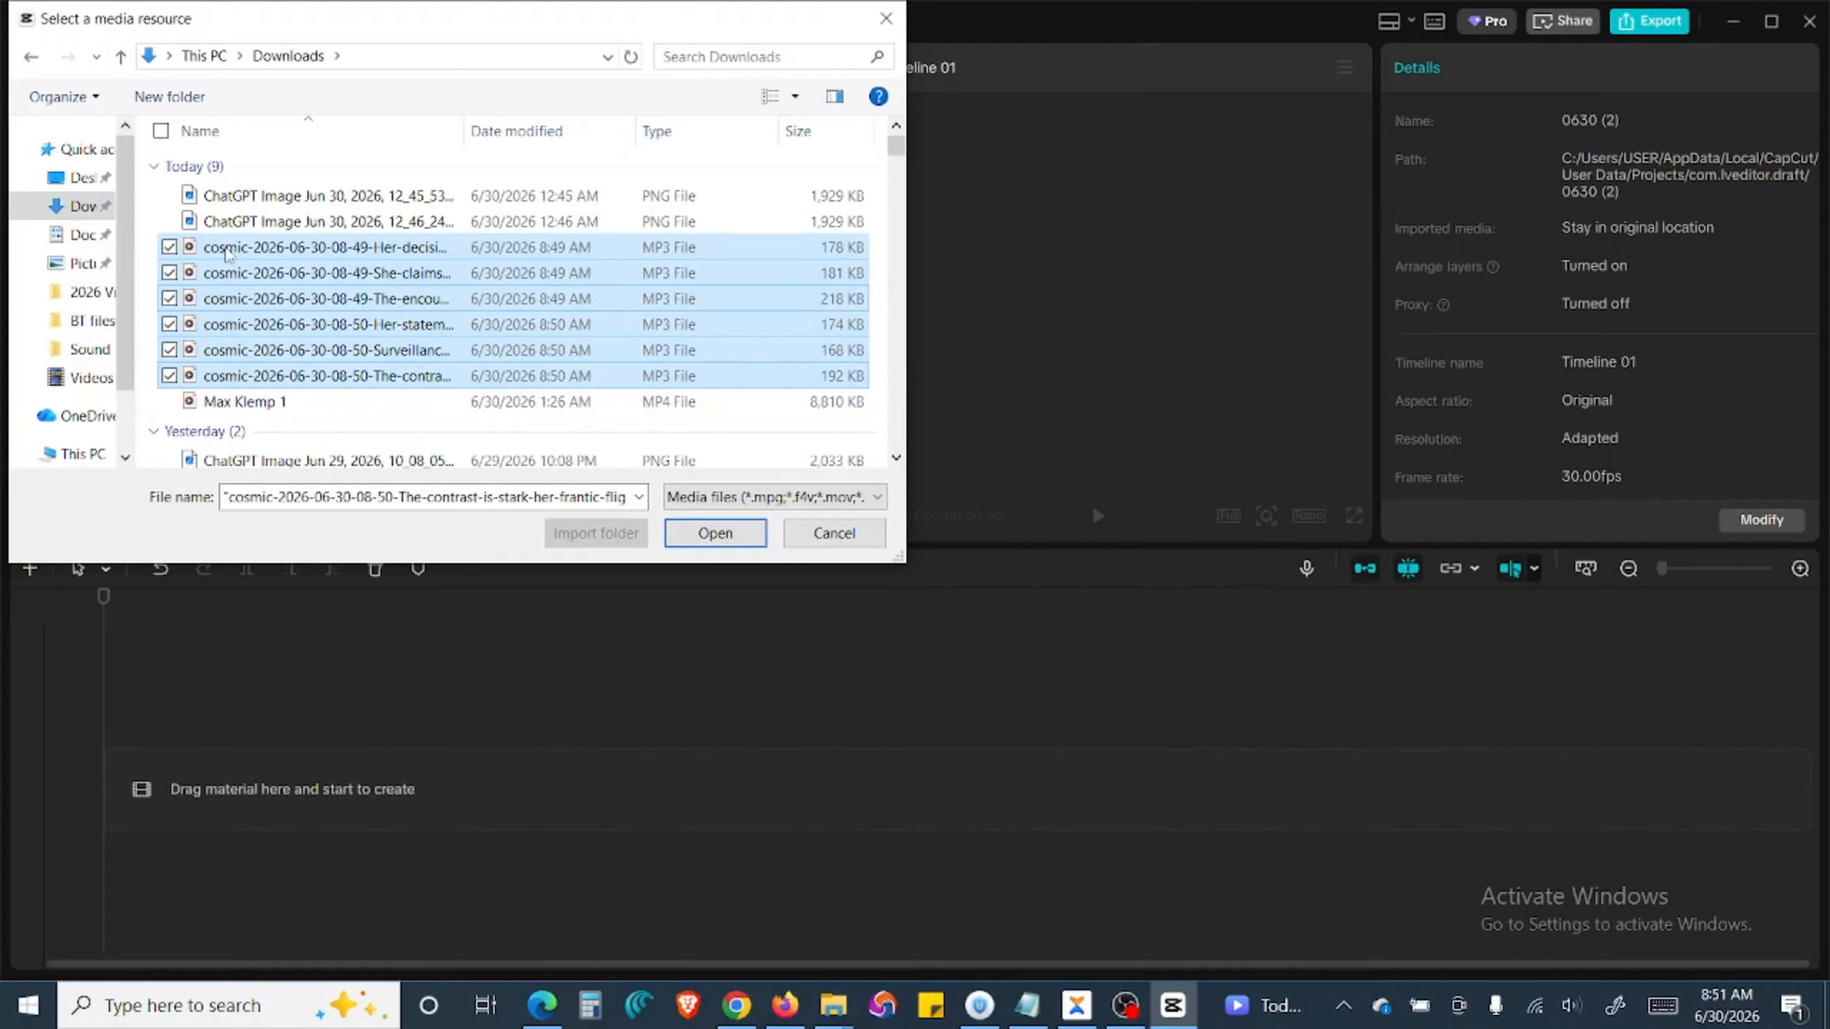
scroll(229, 257, "down", 2)
scroll(288, 324, "up", 3)
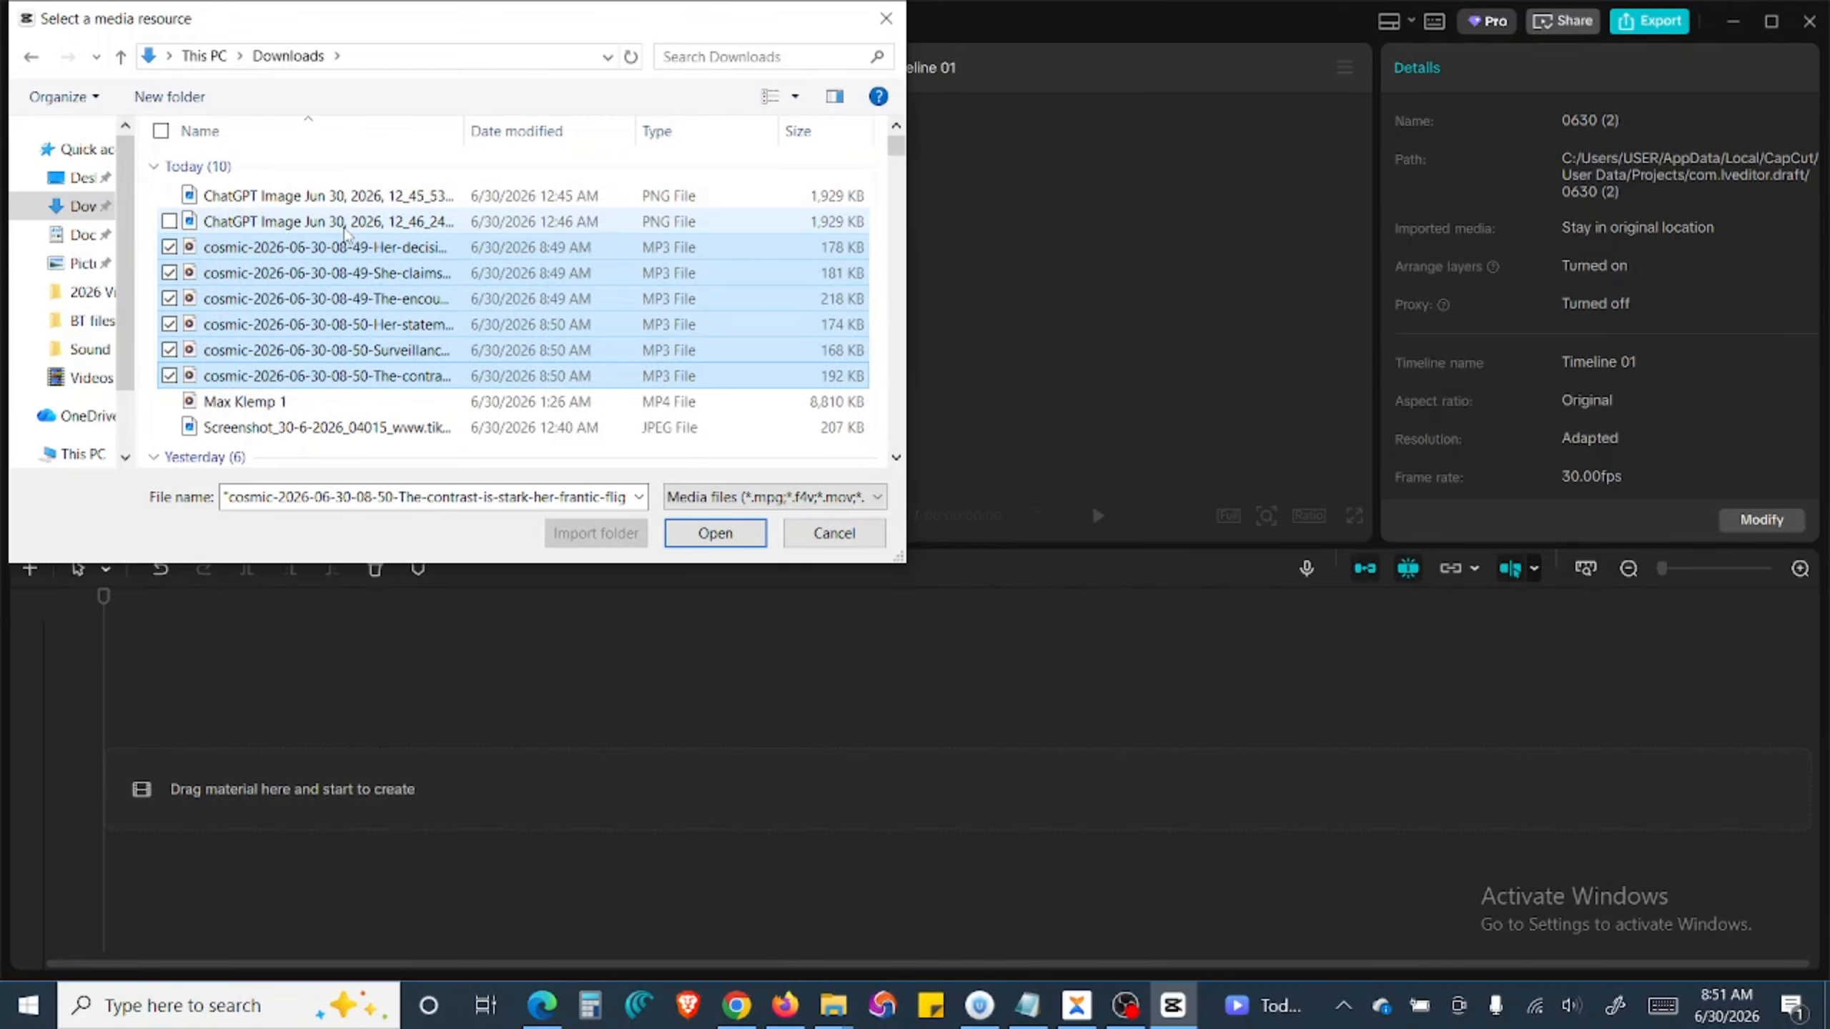
scroll(291, 333, "down", 1)
scroll(289, 328, "down", 2)
scroll(290, 328, "up", 3)
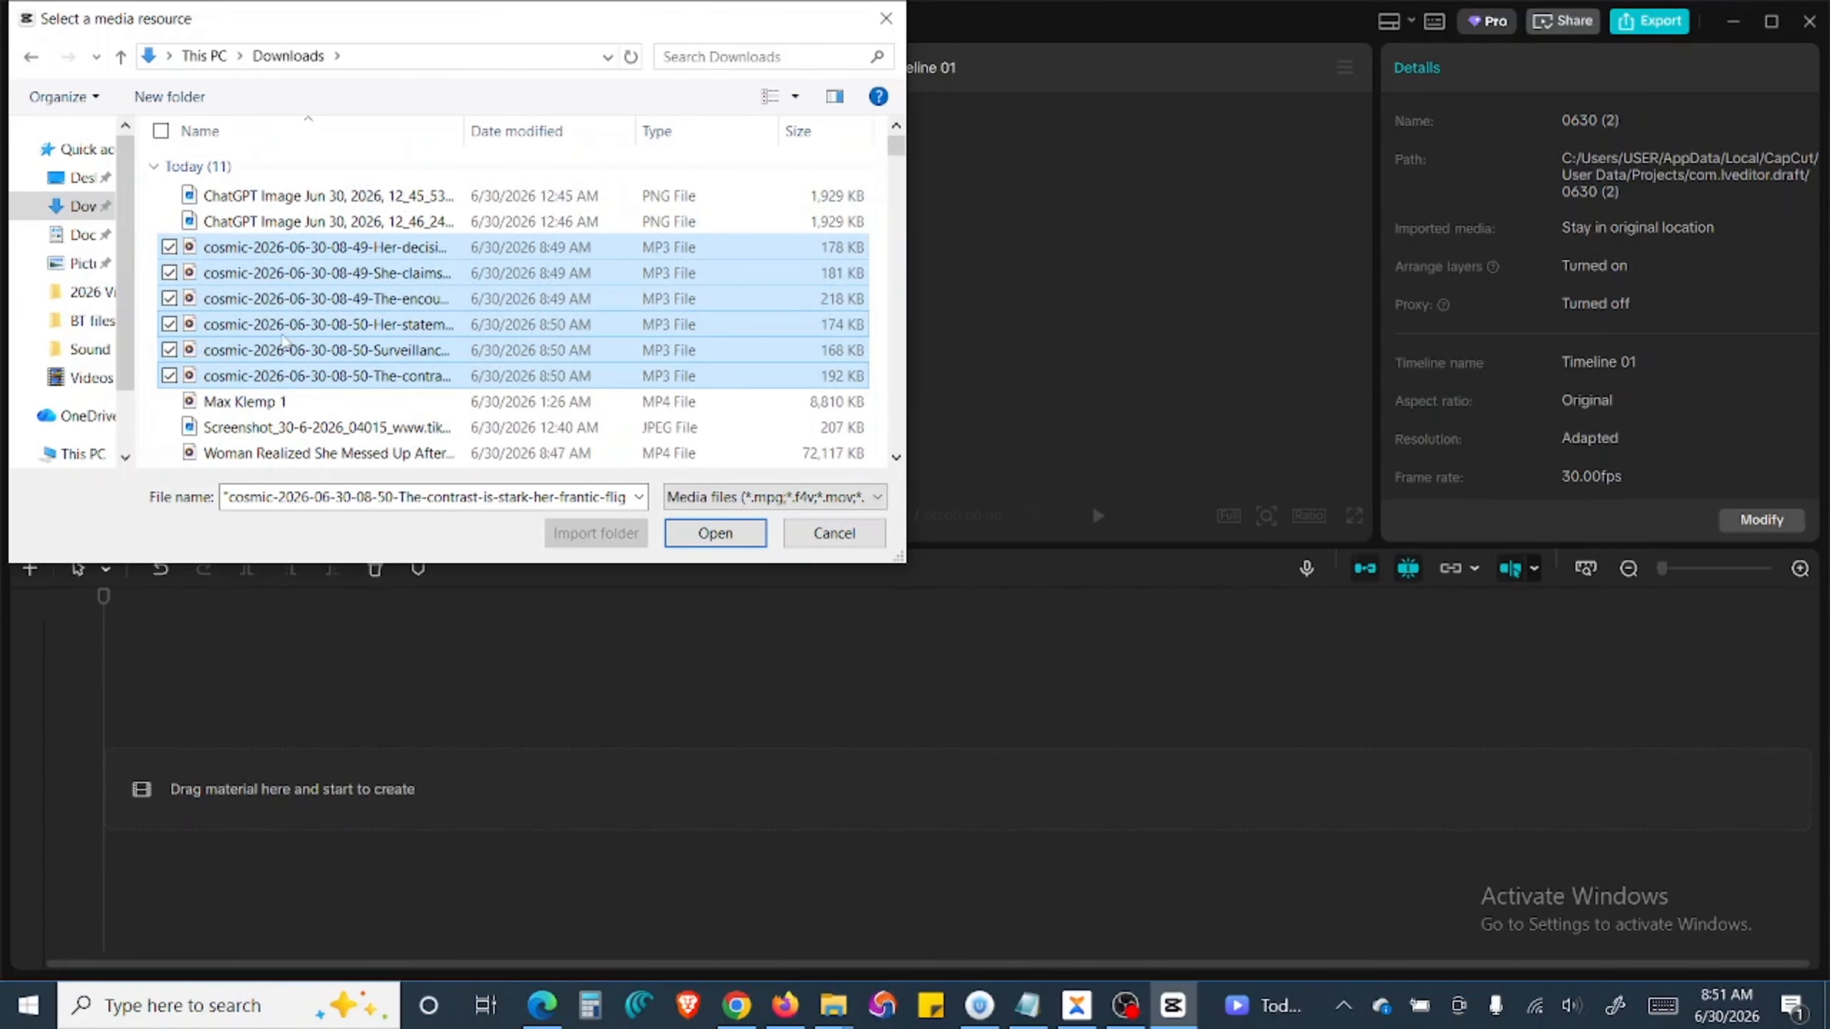
scroll(287, 335, "down", 1)
left_click(169, 370)
left_click(690, 533)
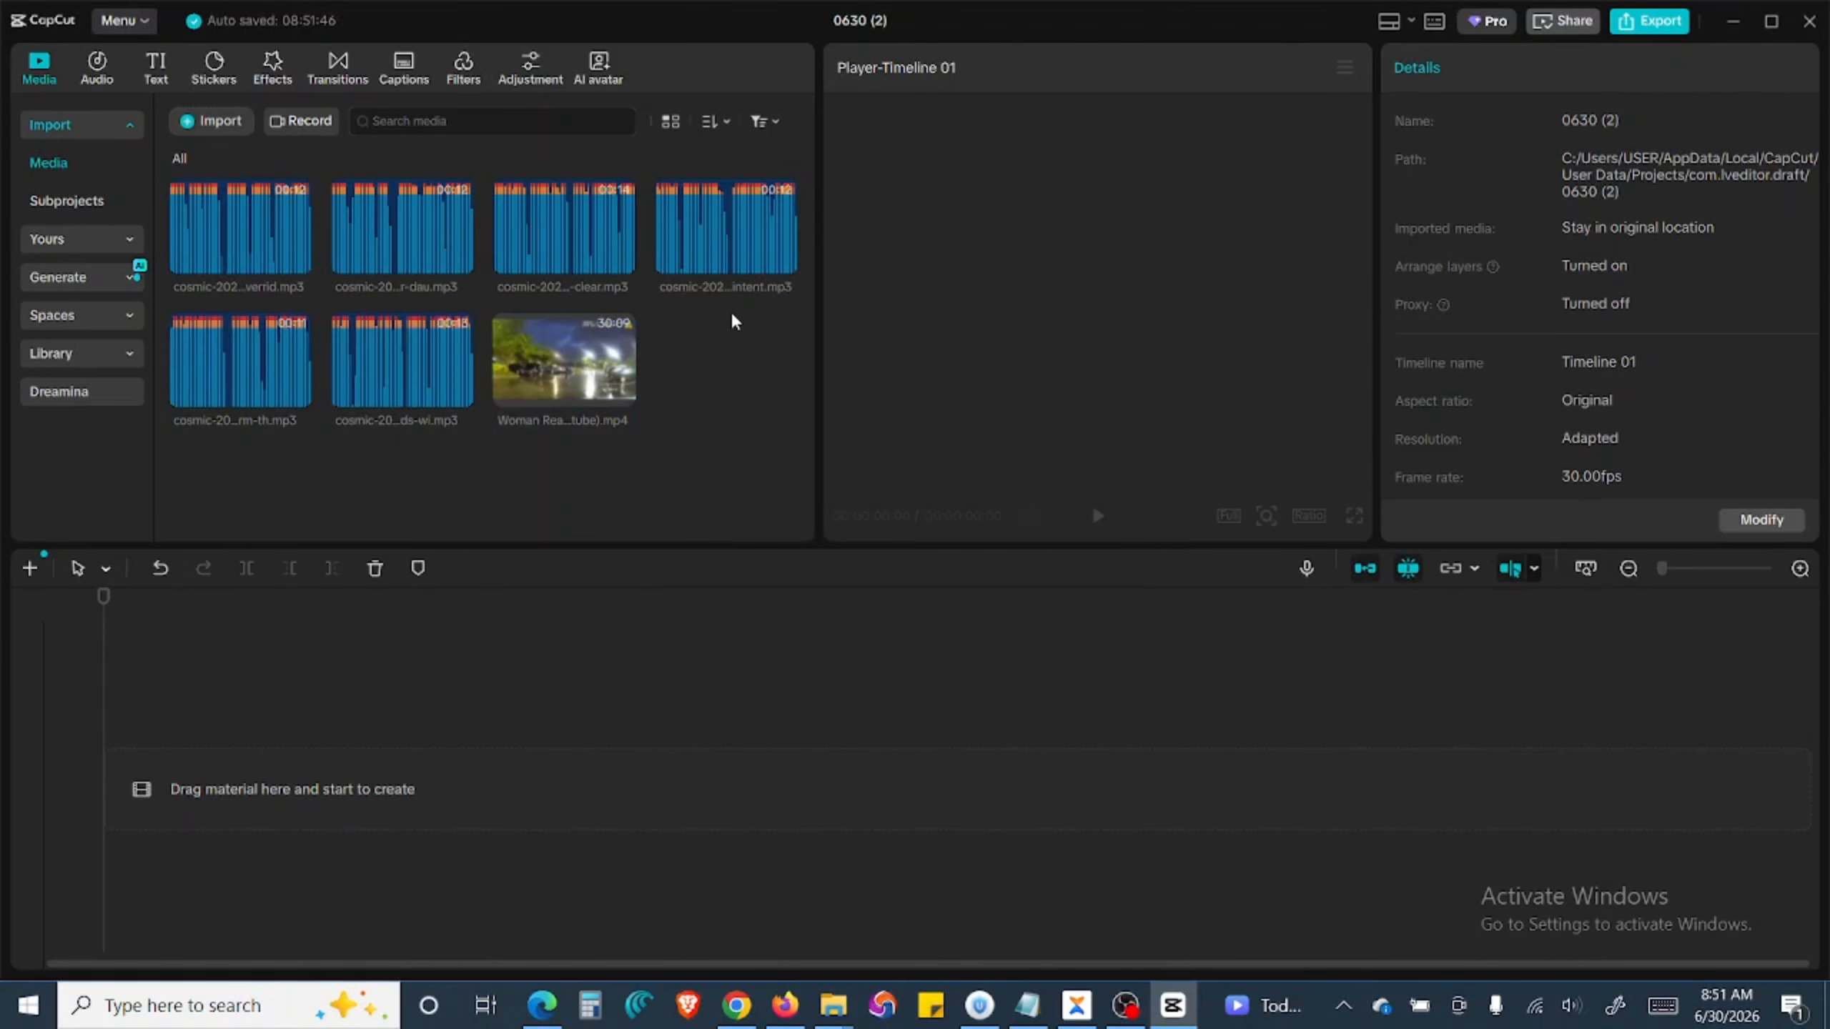
Step: Place the imported bodycam video at the start of the timeline
left_click(521, 361)
left_click_drag(547, 360, 224, 764)
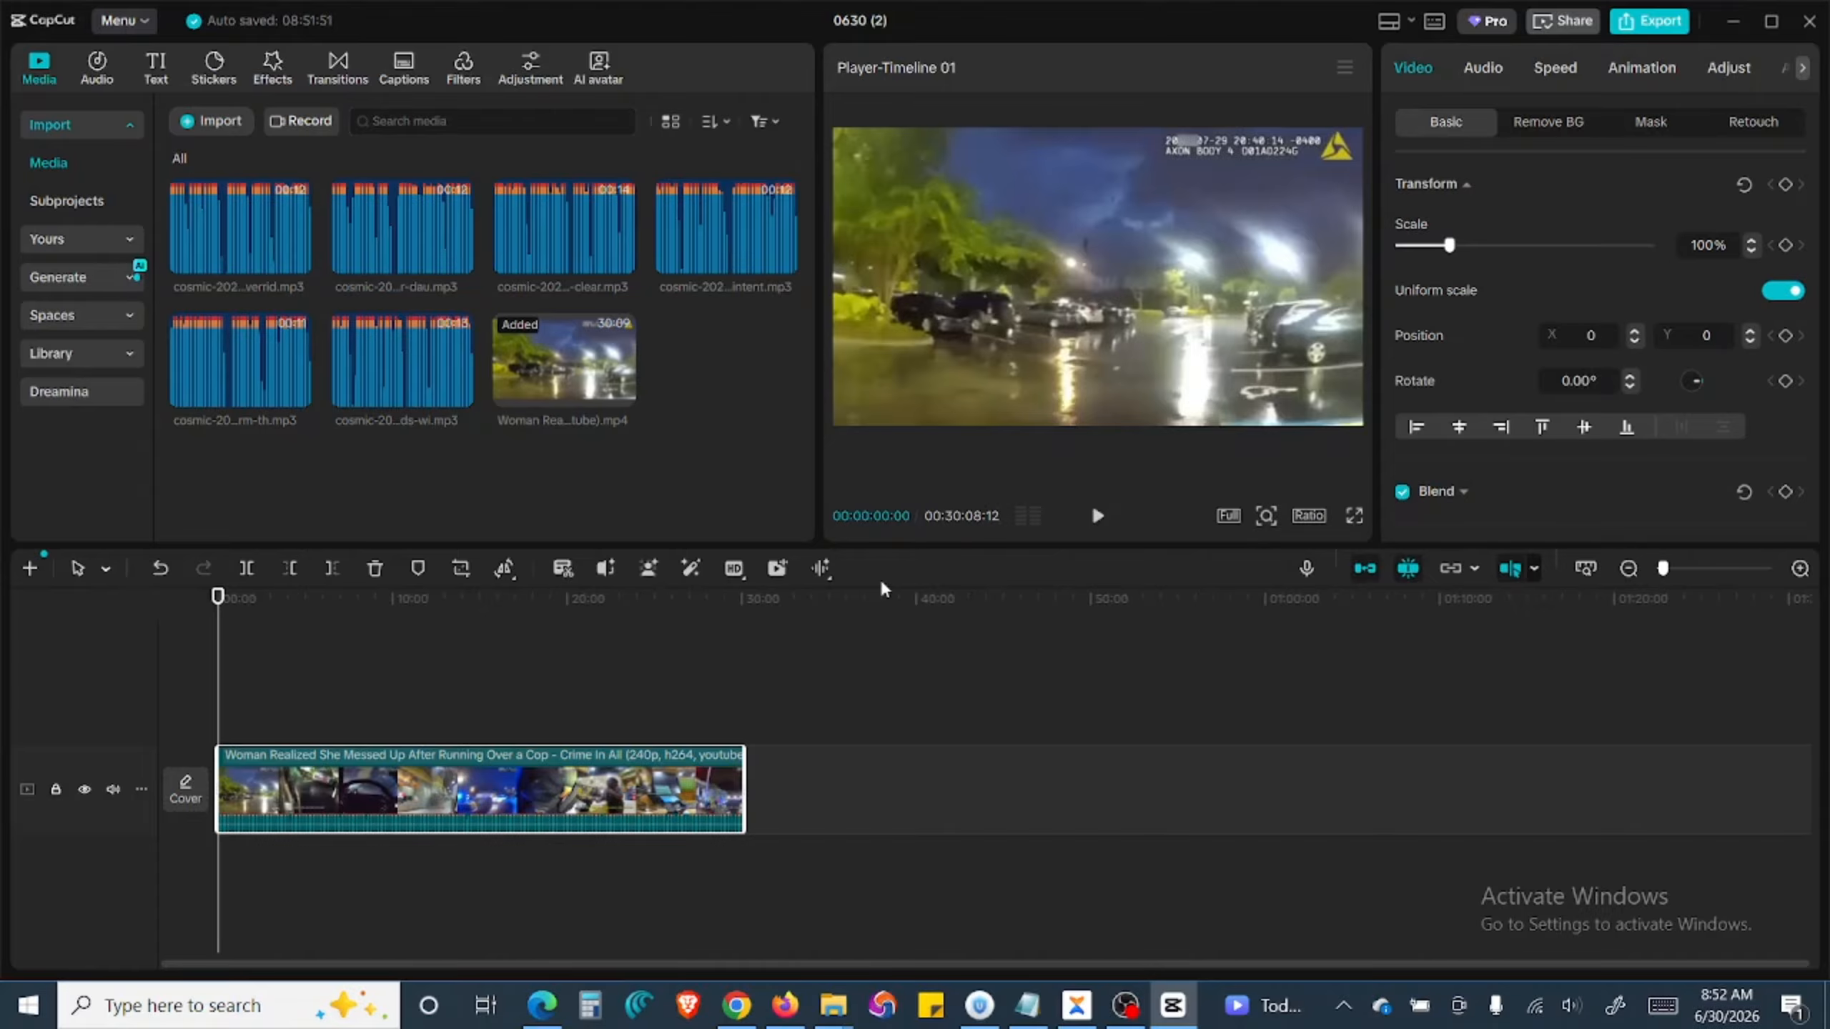
Step: Check the 0:15 "Initial confrontation" timestamp in Edge's Copilot commentary and split the video at 00:00:15:05 in CapCut
left_click(530, 1013)
scroll(1475, 419, "up", 10)
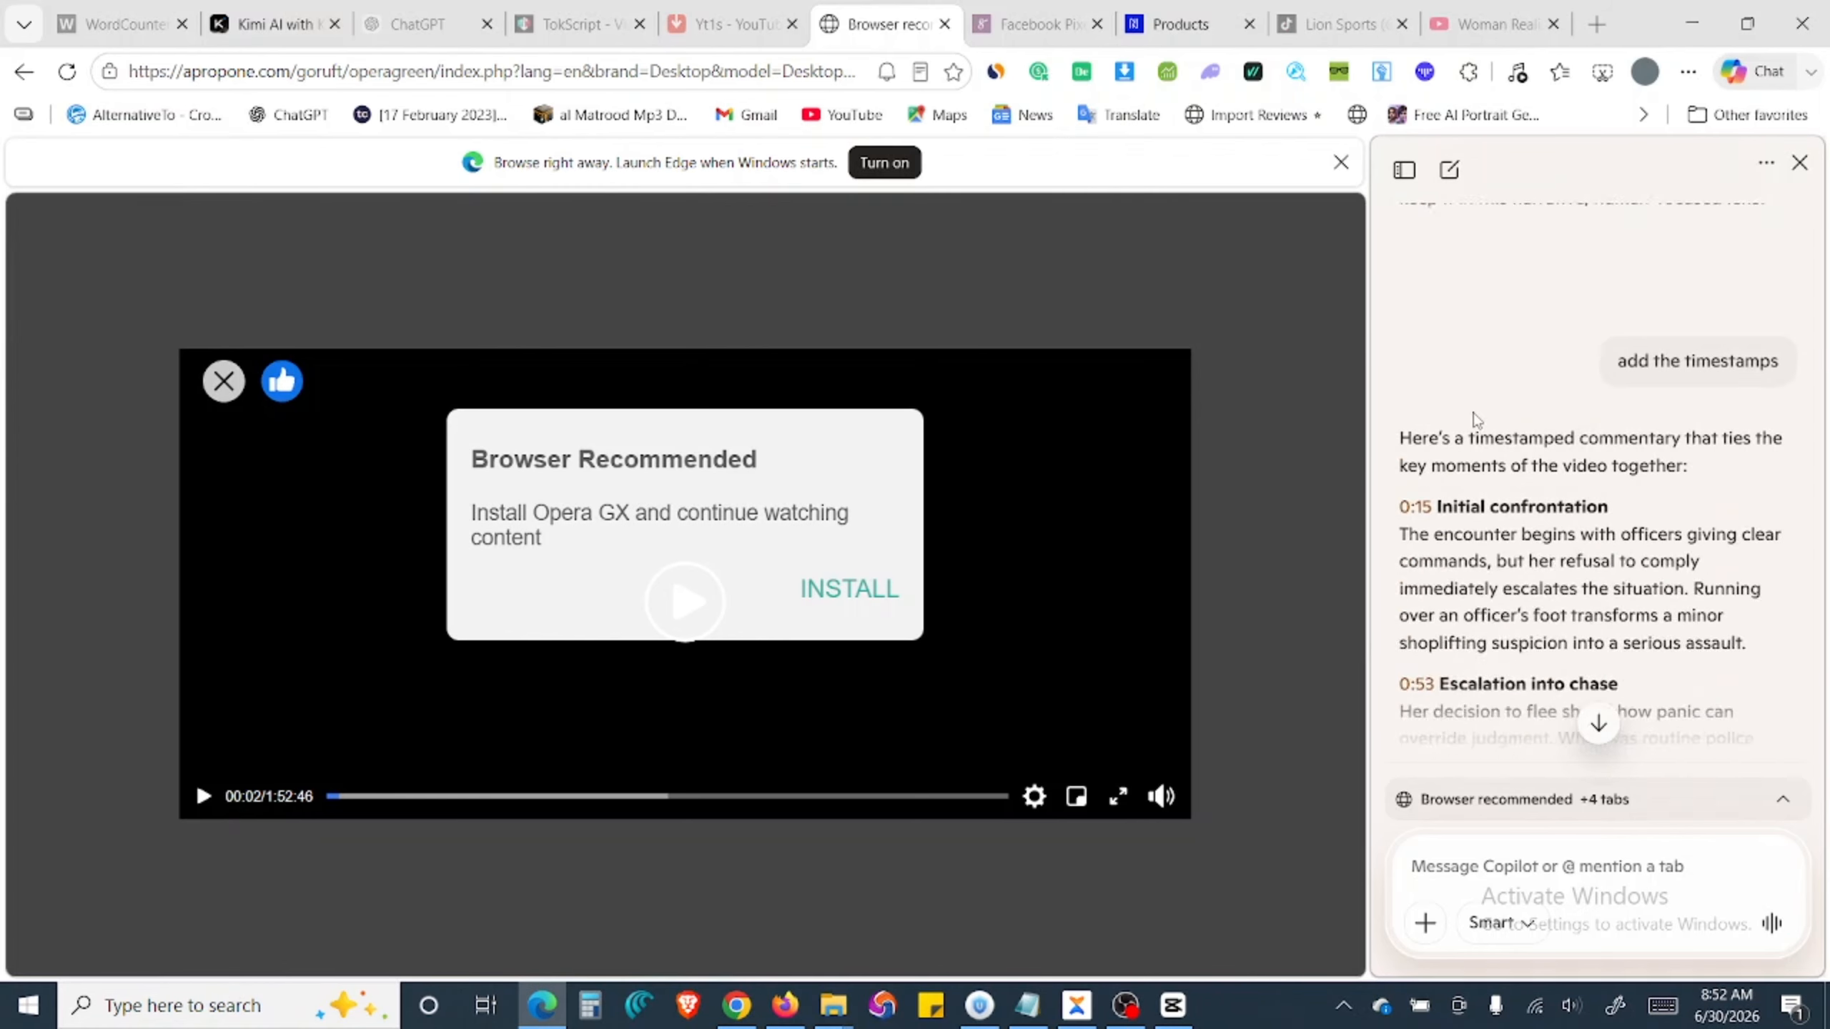
scroll(1475, 419, "down", 3)
scroll(1474, 420, "up", 2)
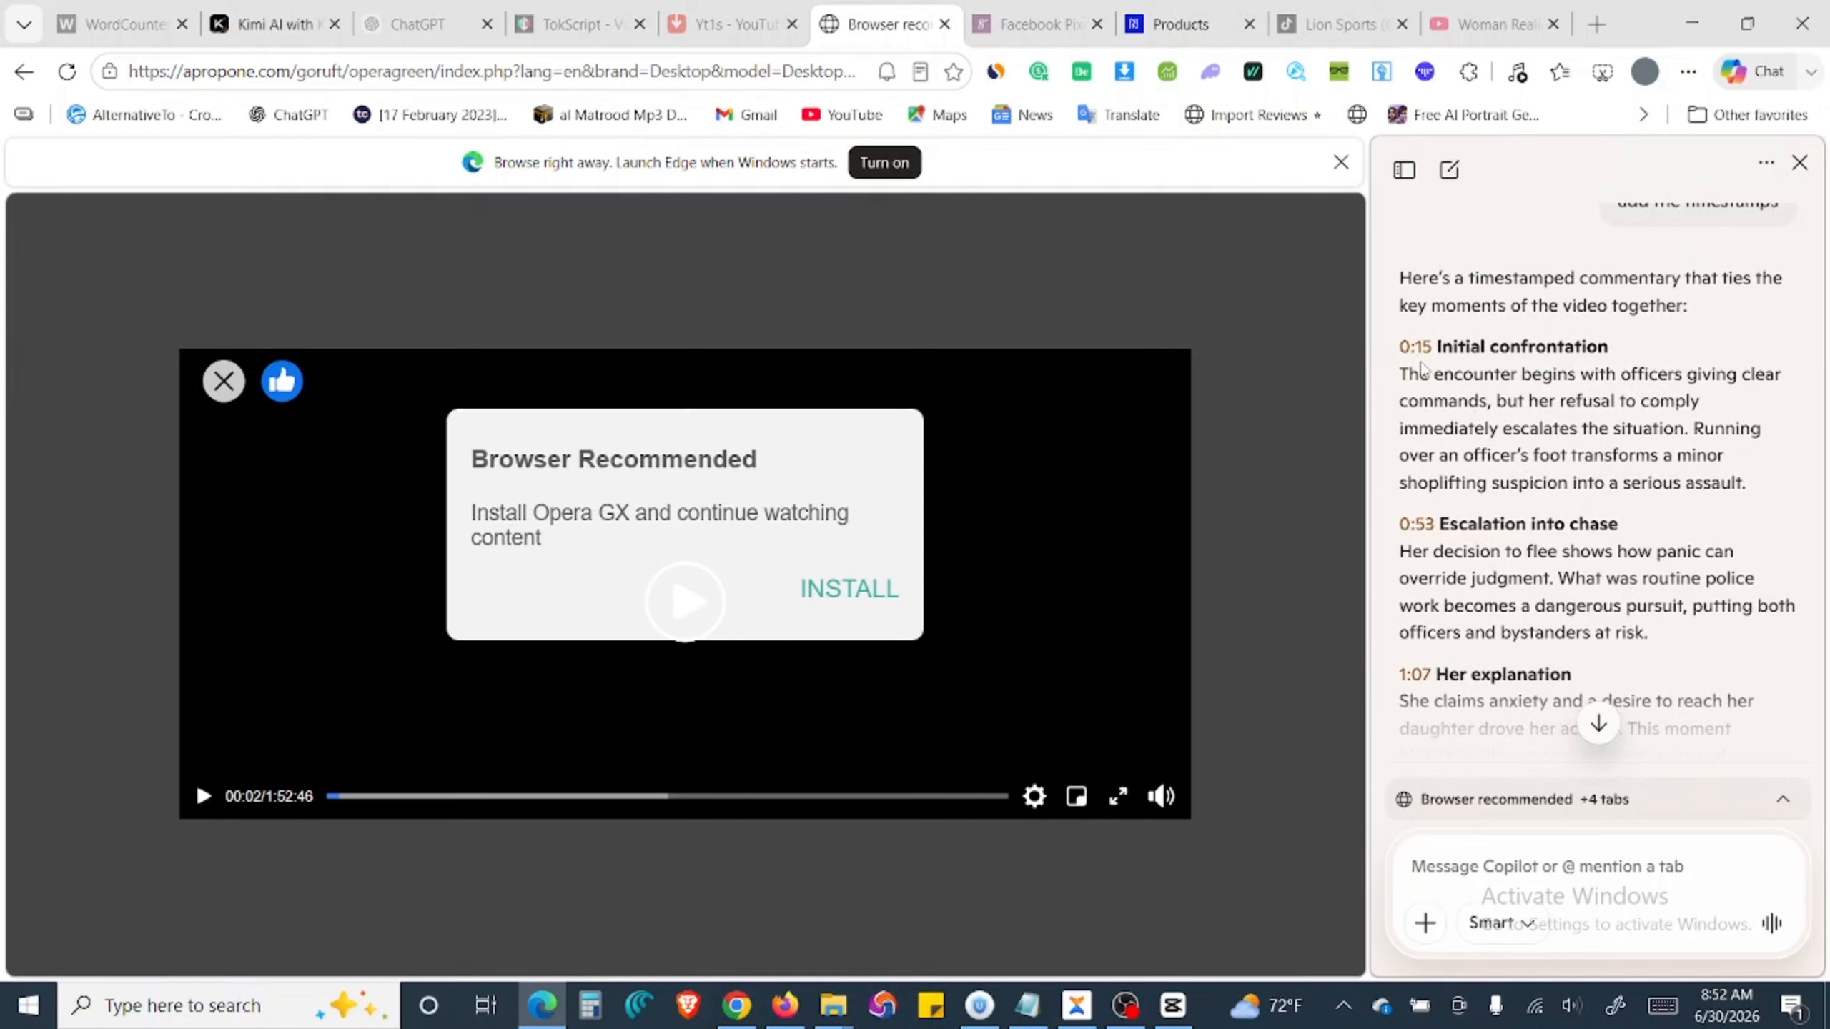
left_click(1173, 1005)
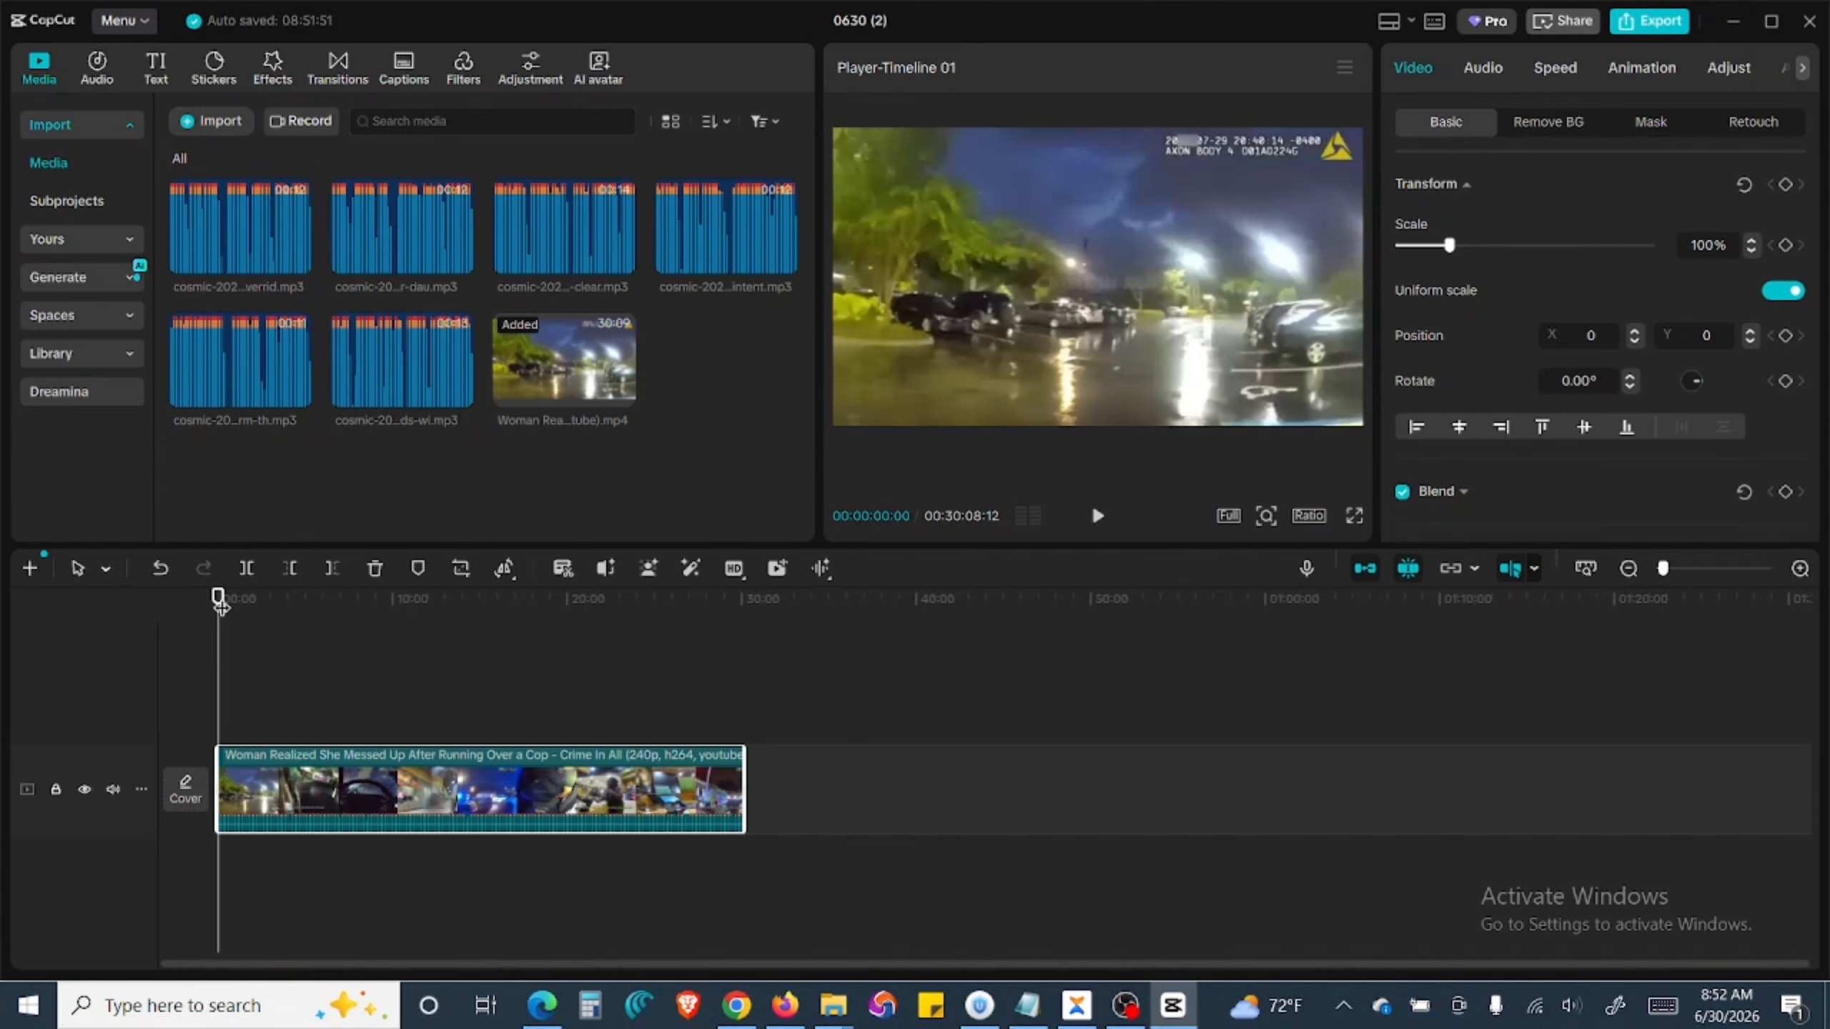
left_click_drag(220, 605, 227, 612)
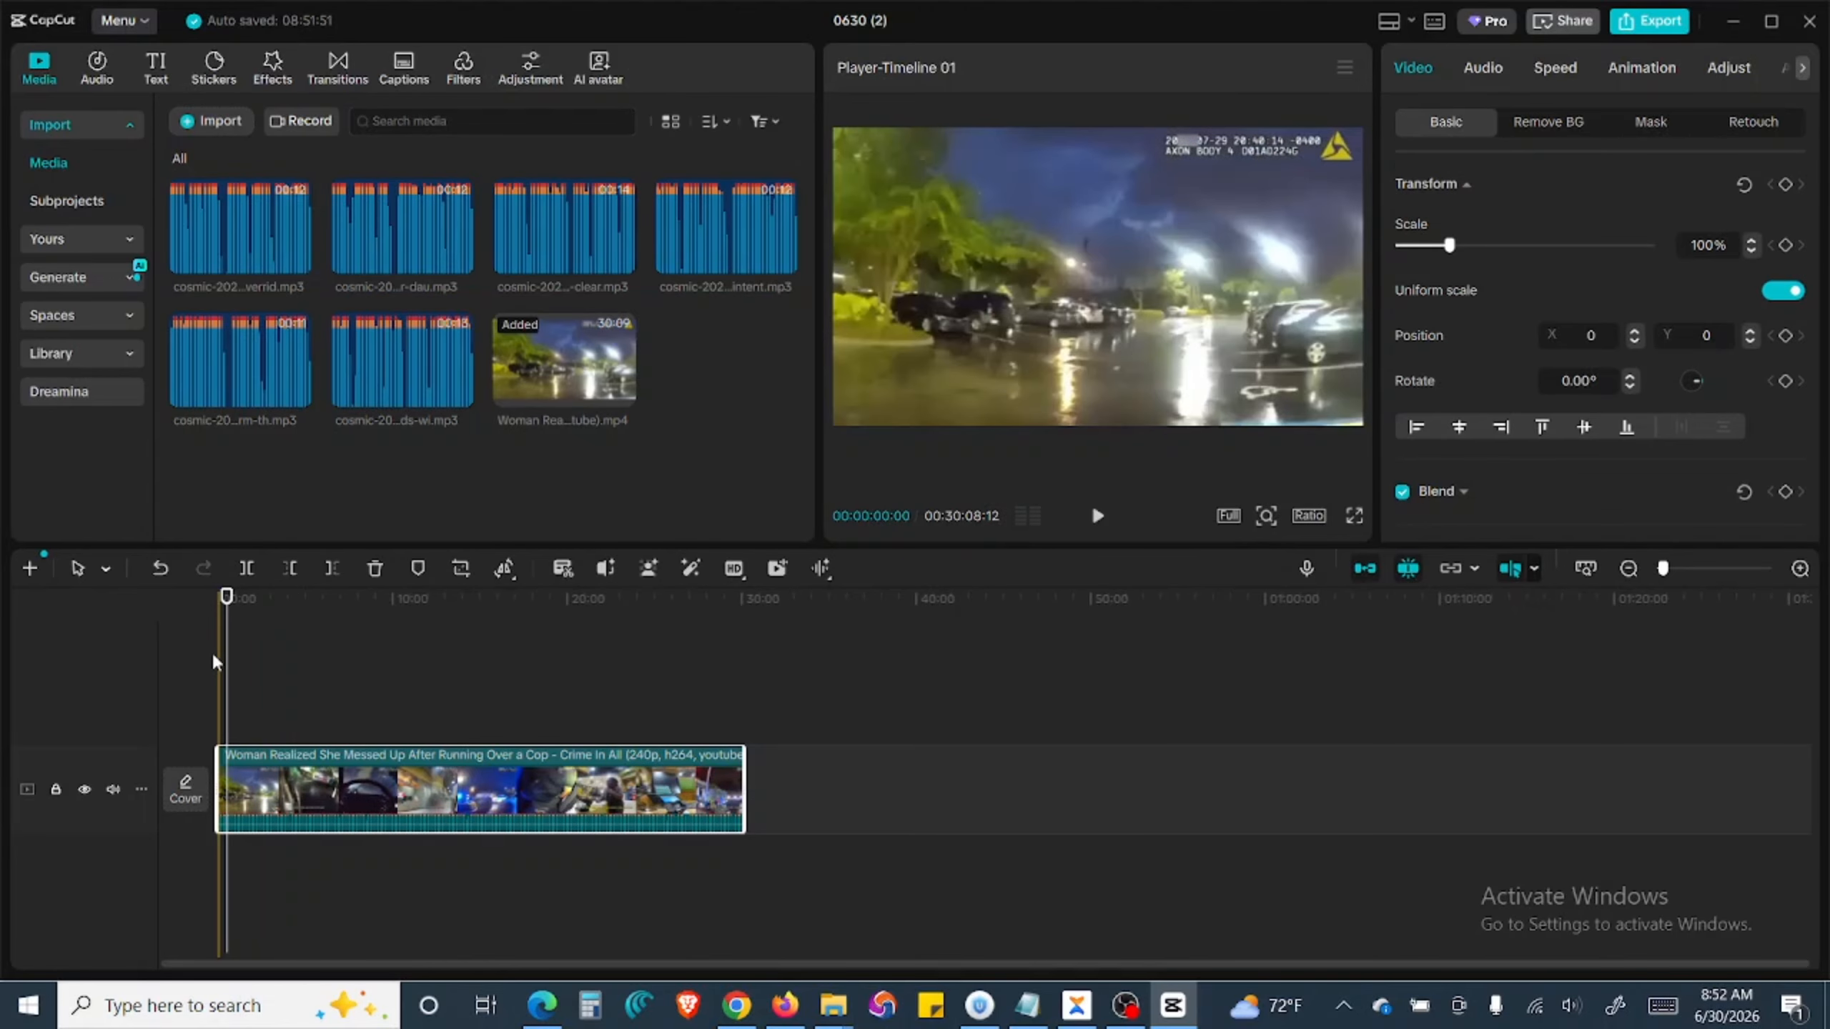
left_click(1799, 570)
left_click_drag(235, 611, 226, 611)
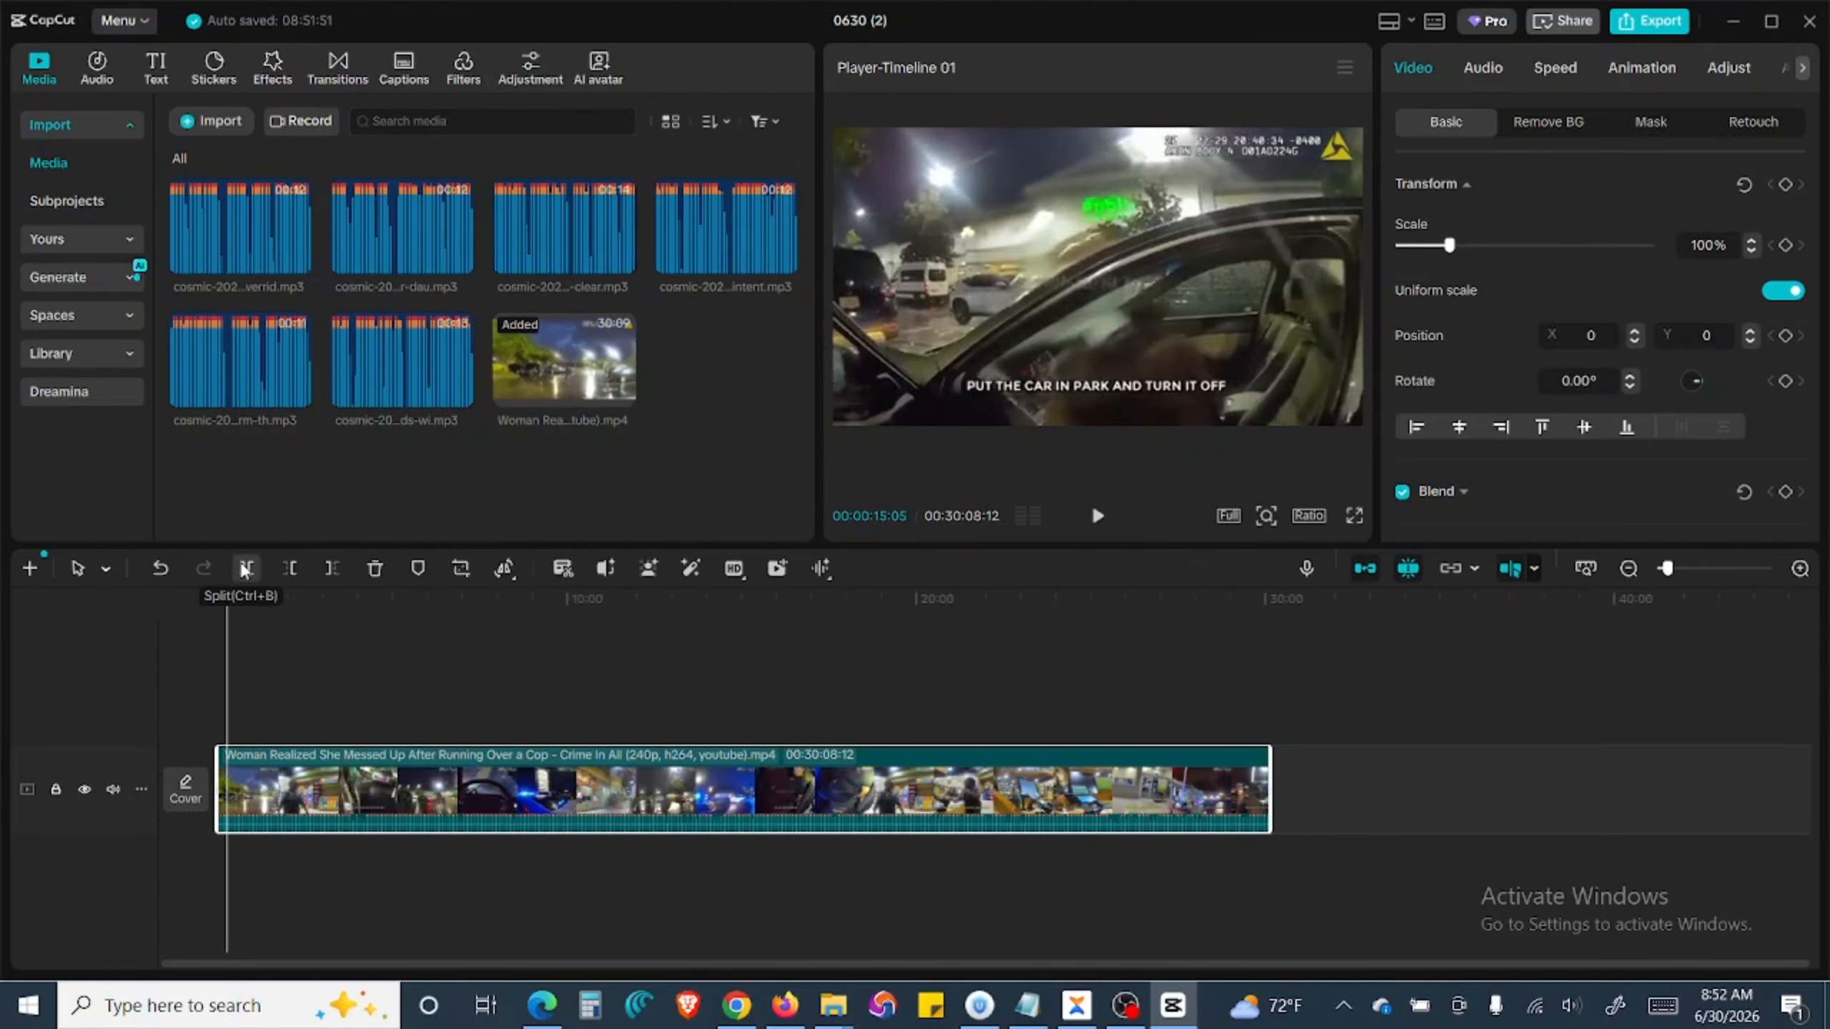
left_click(290, 568)
left_click(1800, 569)
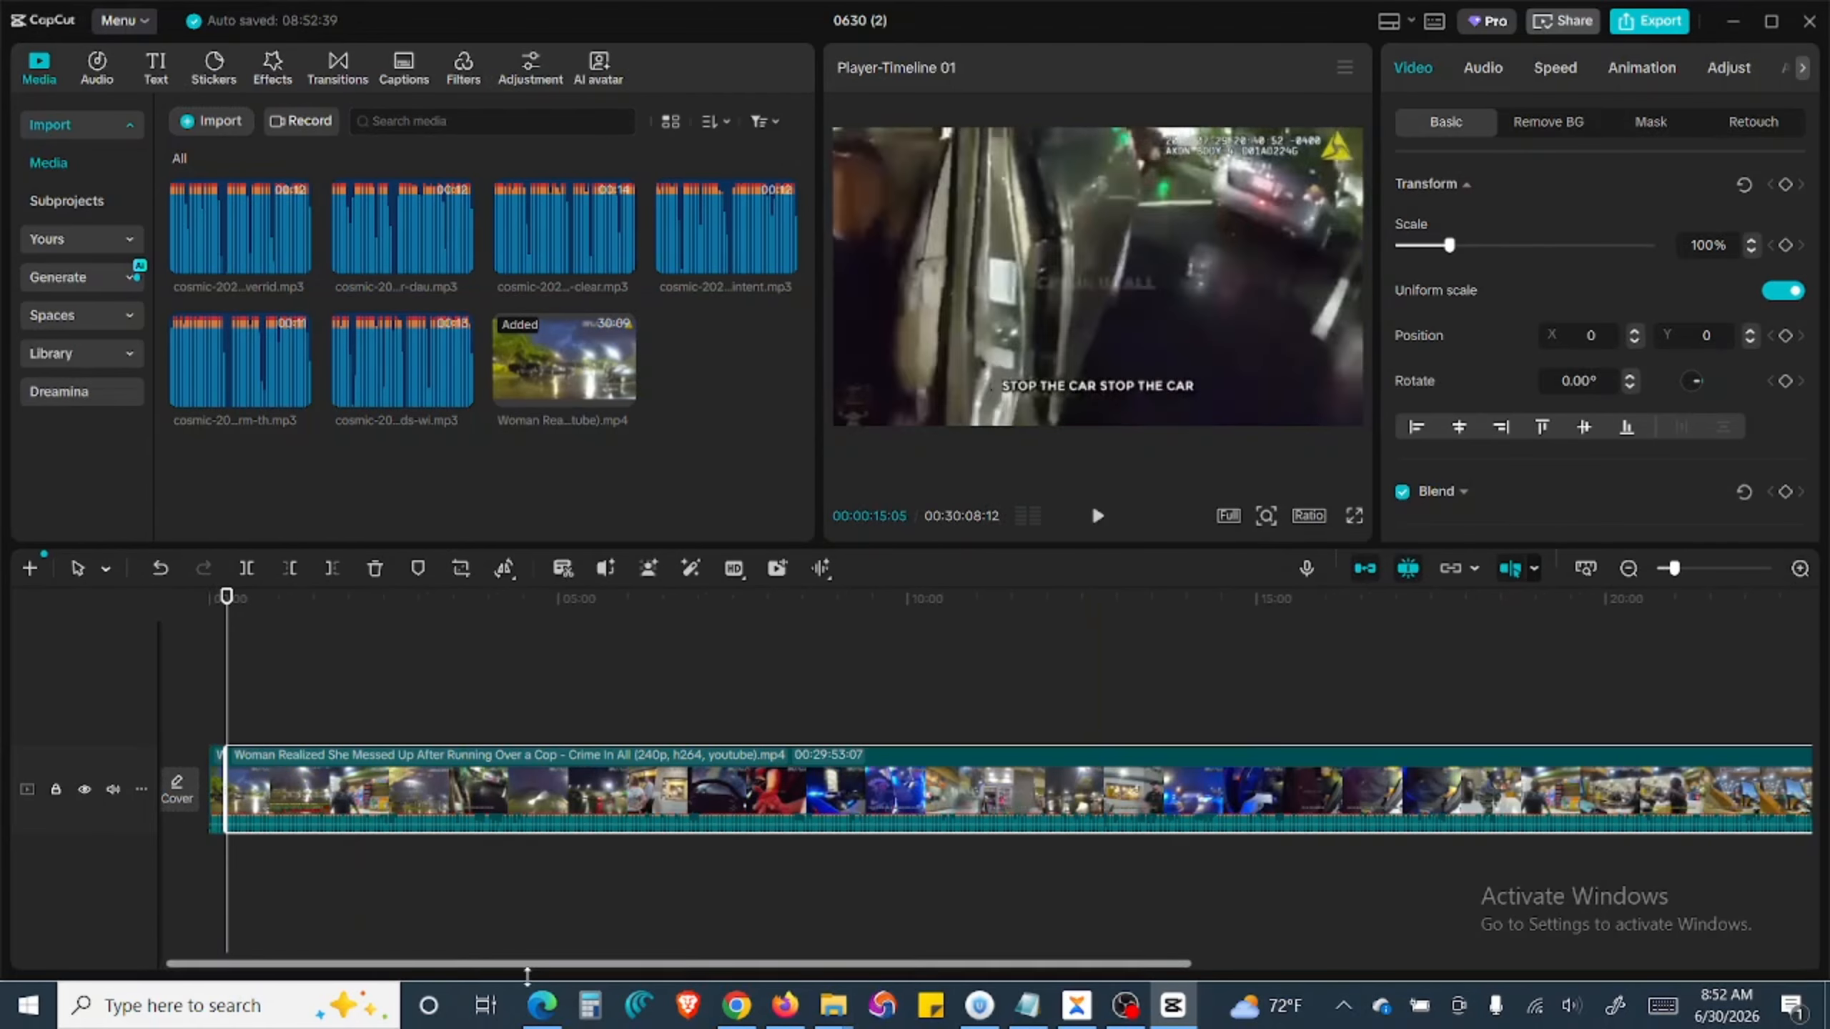
Step: Look up the 0:53 "Escalation into chase" timestamp in Edge and split the video near that point in CapCut
left_click(541, 1004)
scroll(1477, 393, "down", 5)
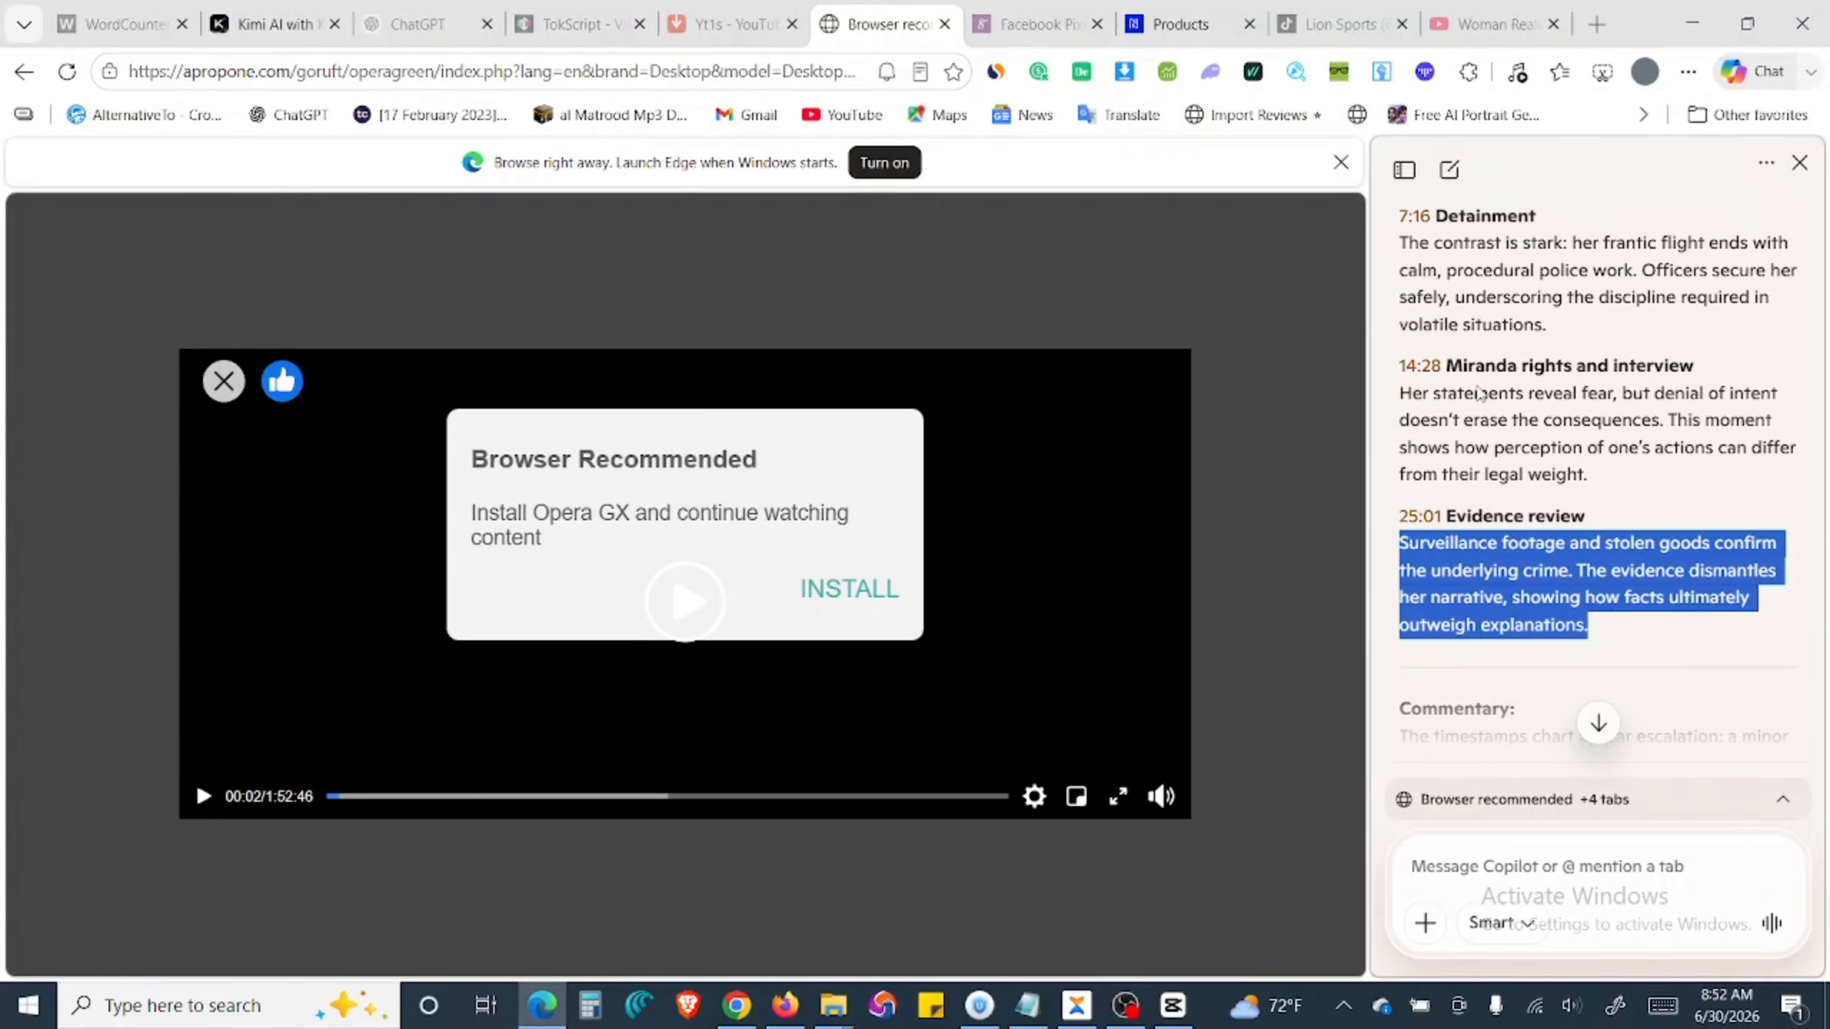
scroll(1477, 393, "up", 5)
scroll(1476, 391, "down", 2)
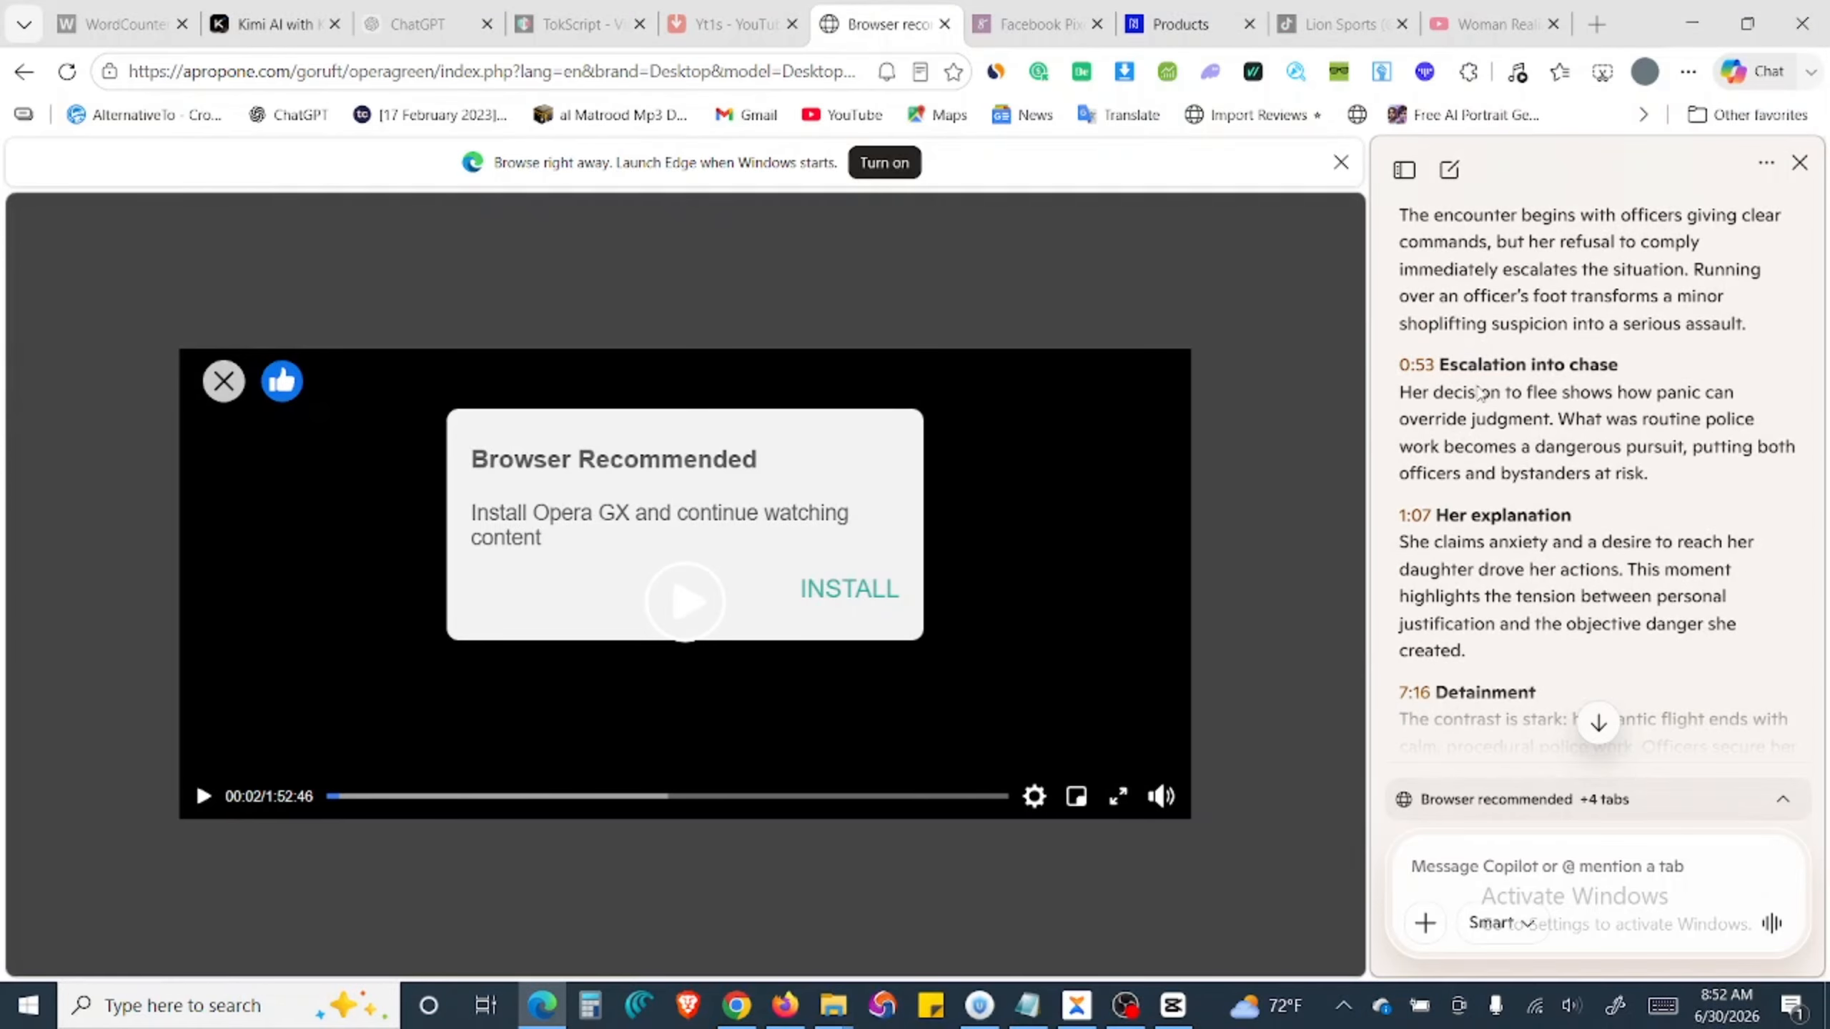
left_click(1172, 1005)
left_click_drag(233, 602, 279, 622)
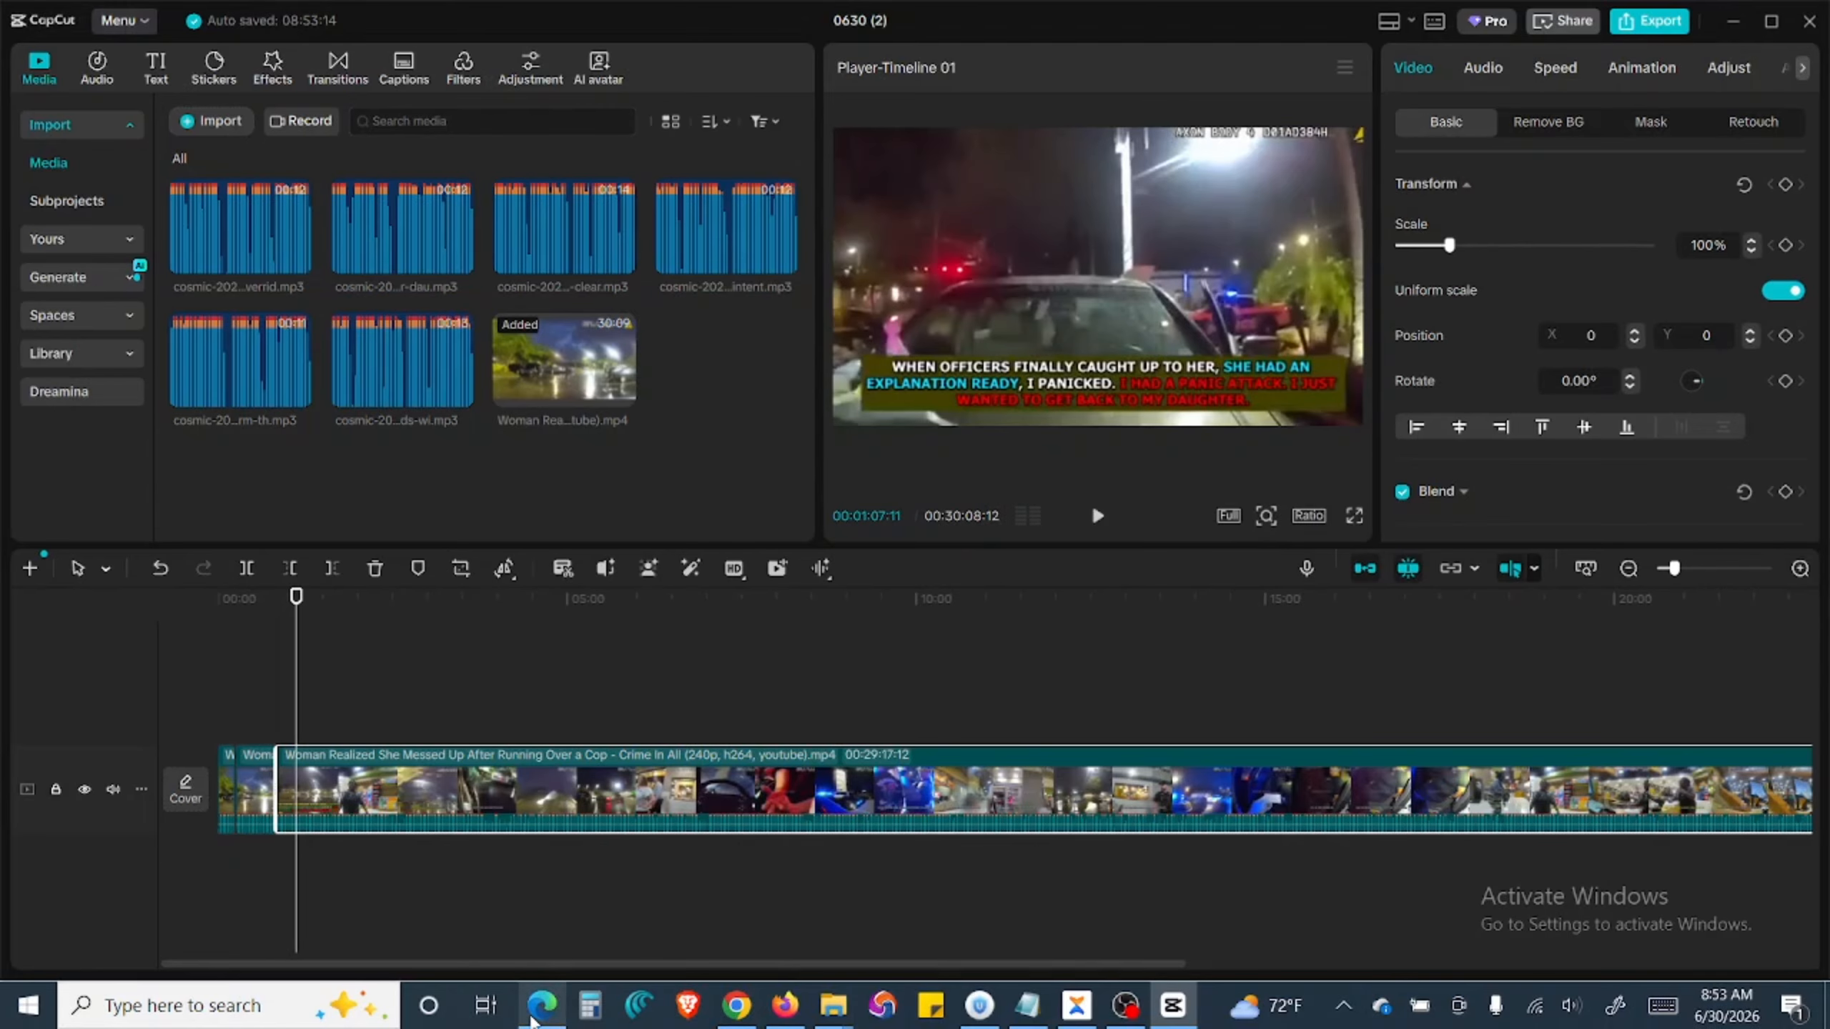
Step: Recheck Copilot's commentary in Edge and split the remaining video at 00:01:28:20 in CapCut
left_click(532, 1017)
left_click(1174, 1013)
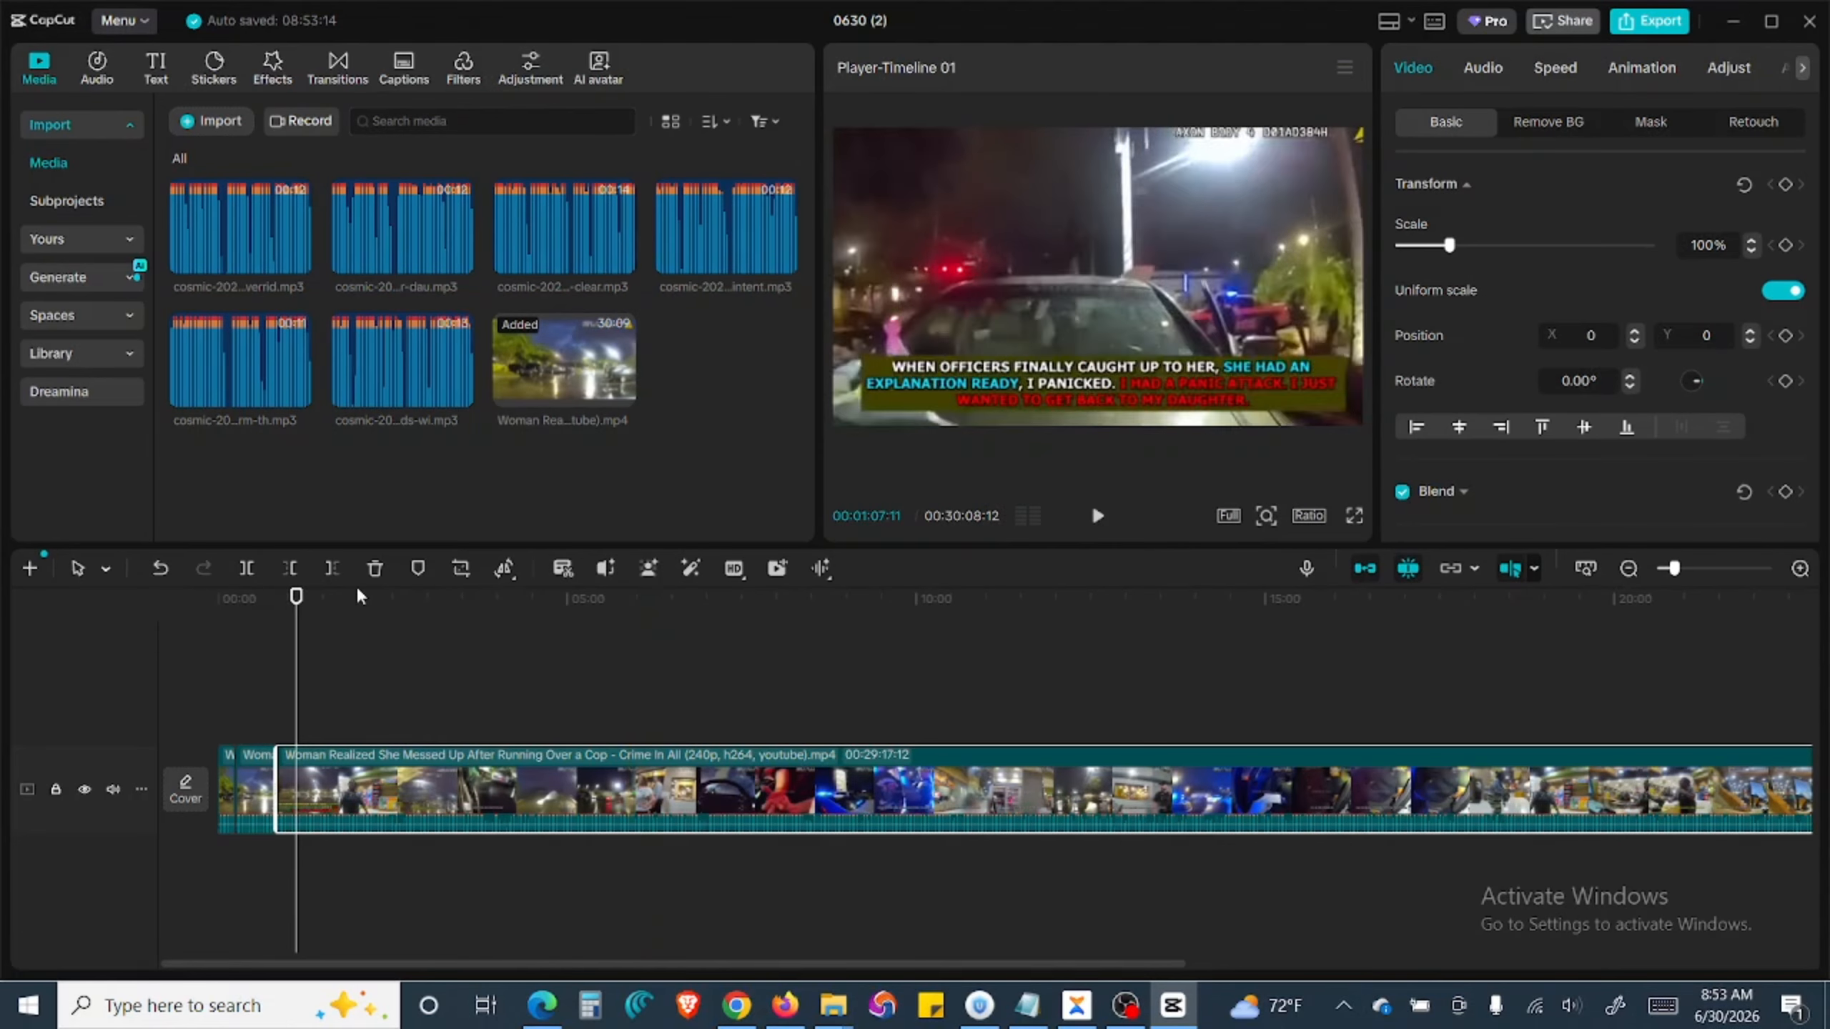
left_click_drag(296, 596, 321, 591)
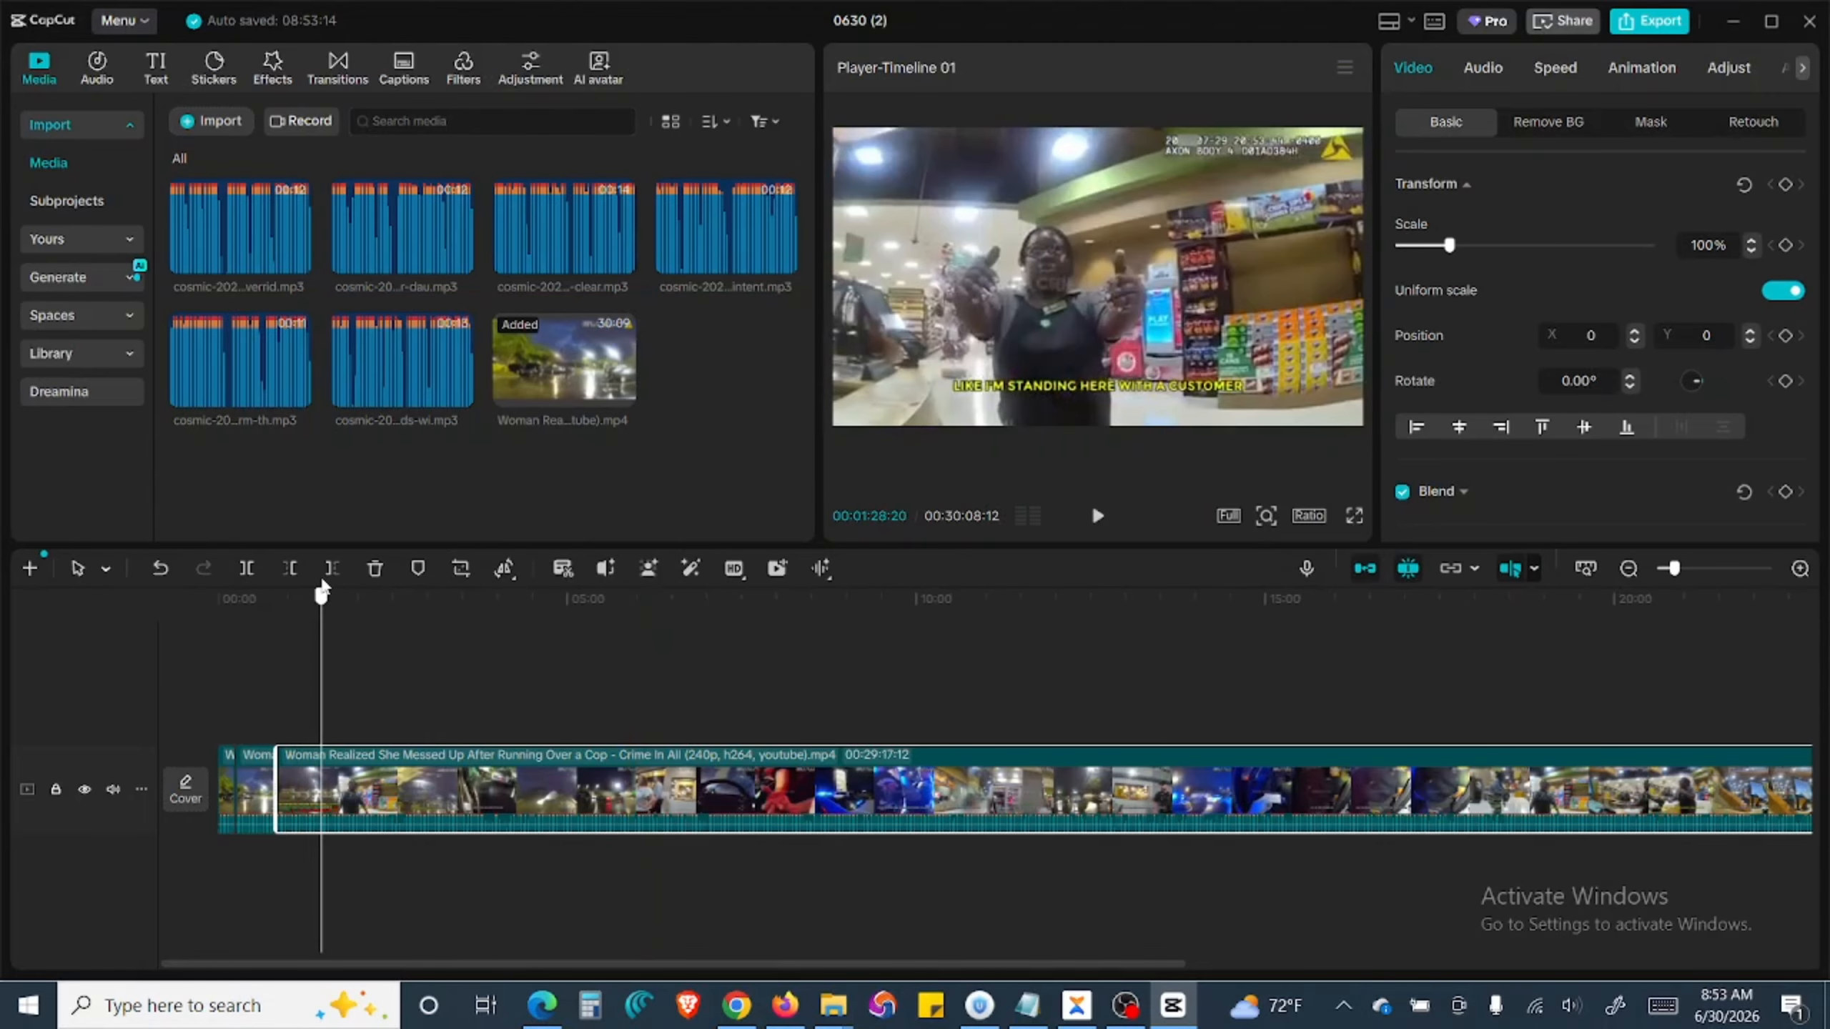
left_click(247, 569)
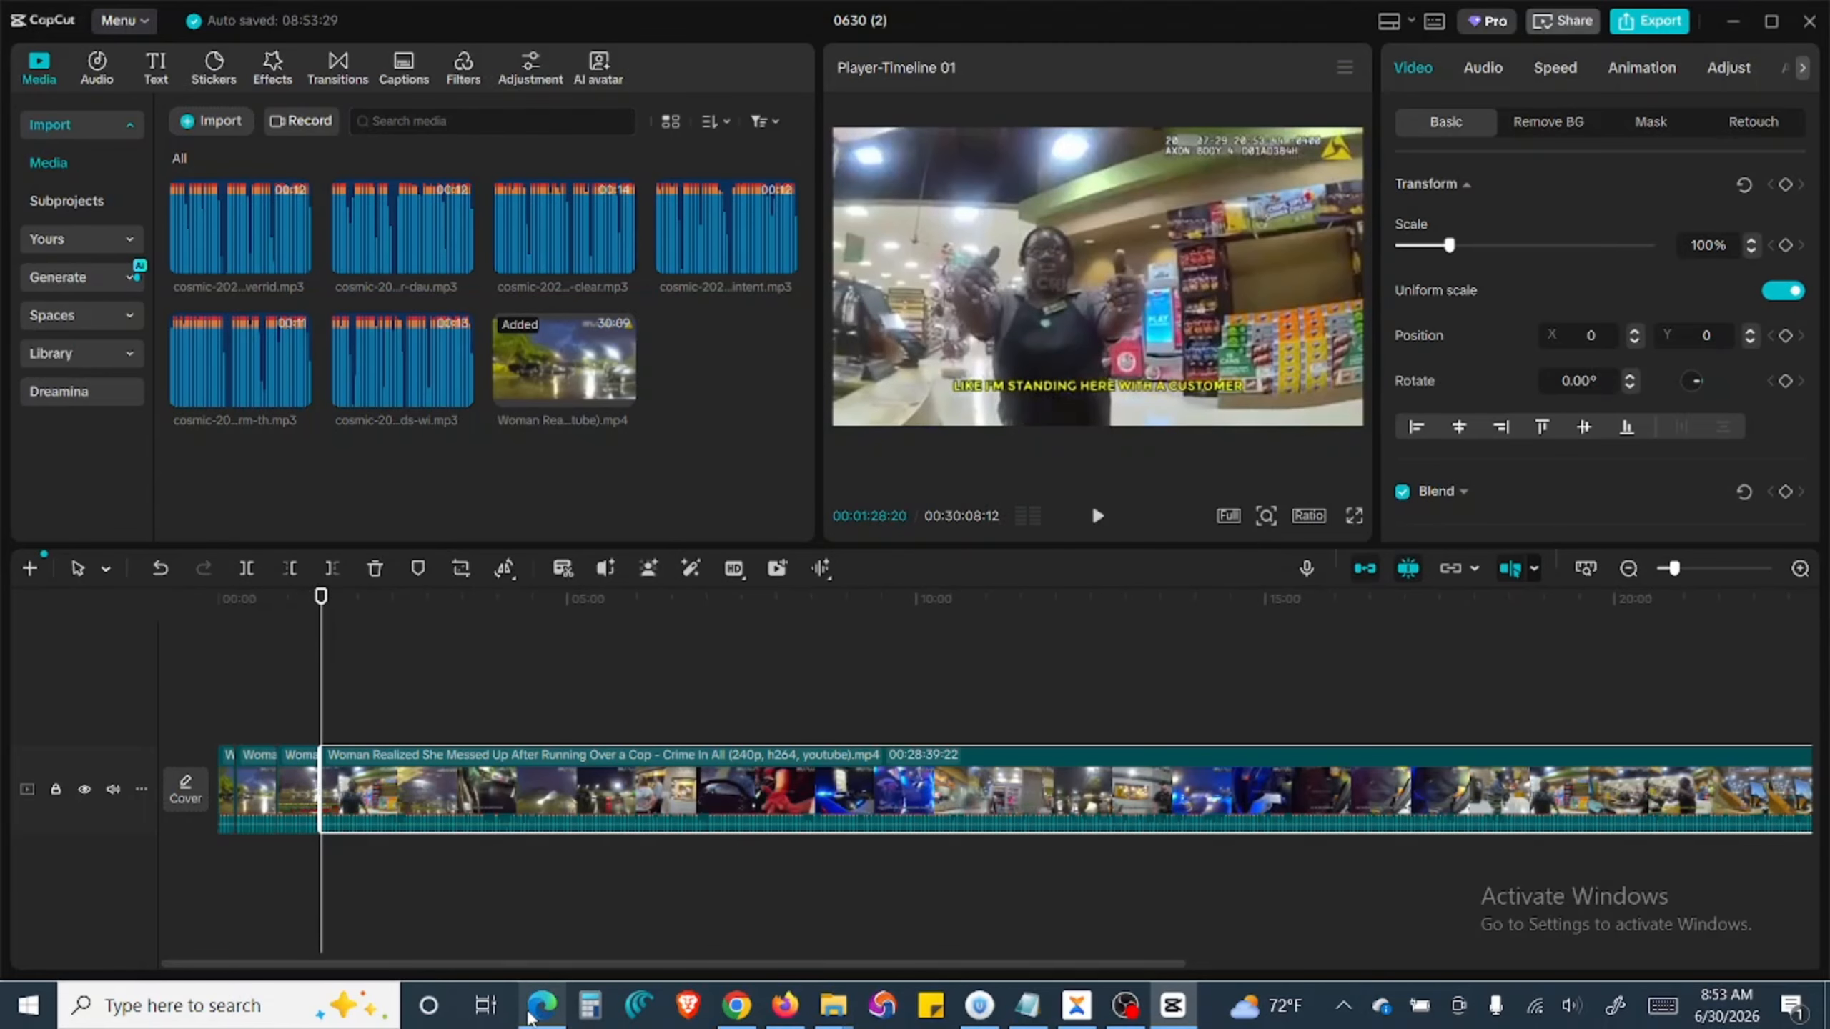
Step: Look up the 7:16 "Detainment" timestamp in Edge's Copilot commentary and split the remaining video at 00:07:11:27 in CapCut
left_click(541, 1004)
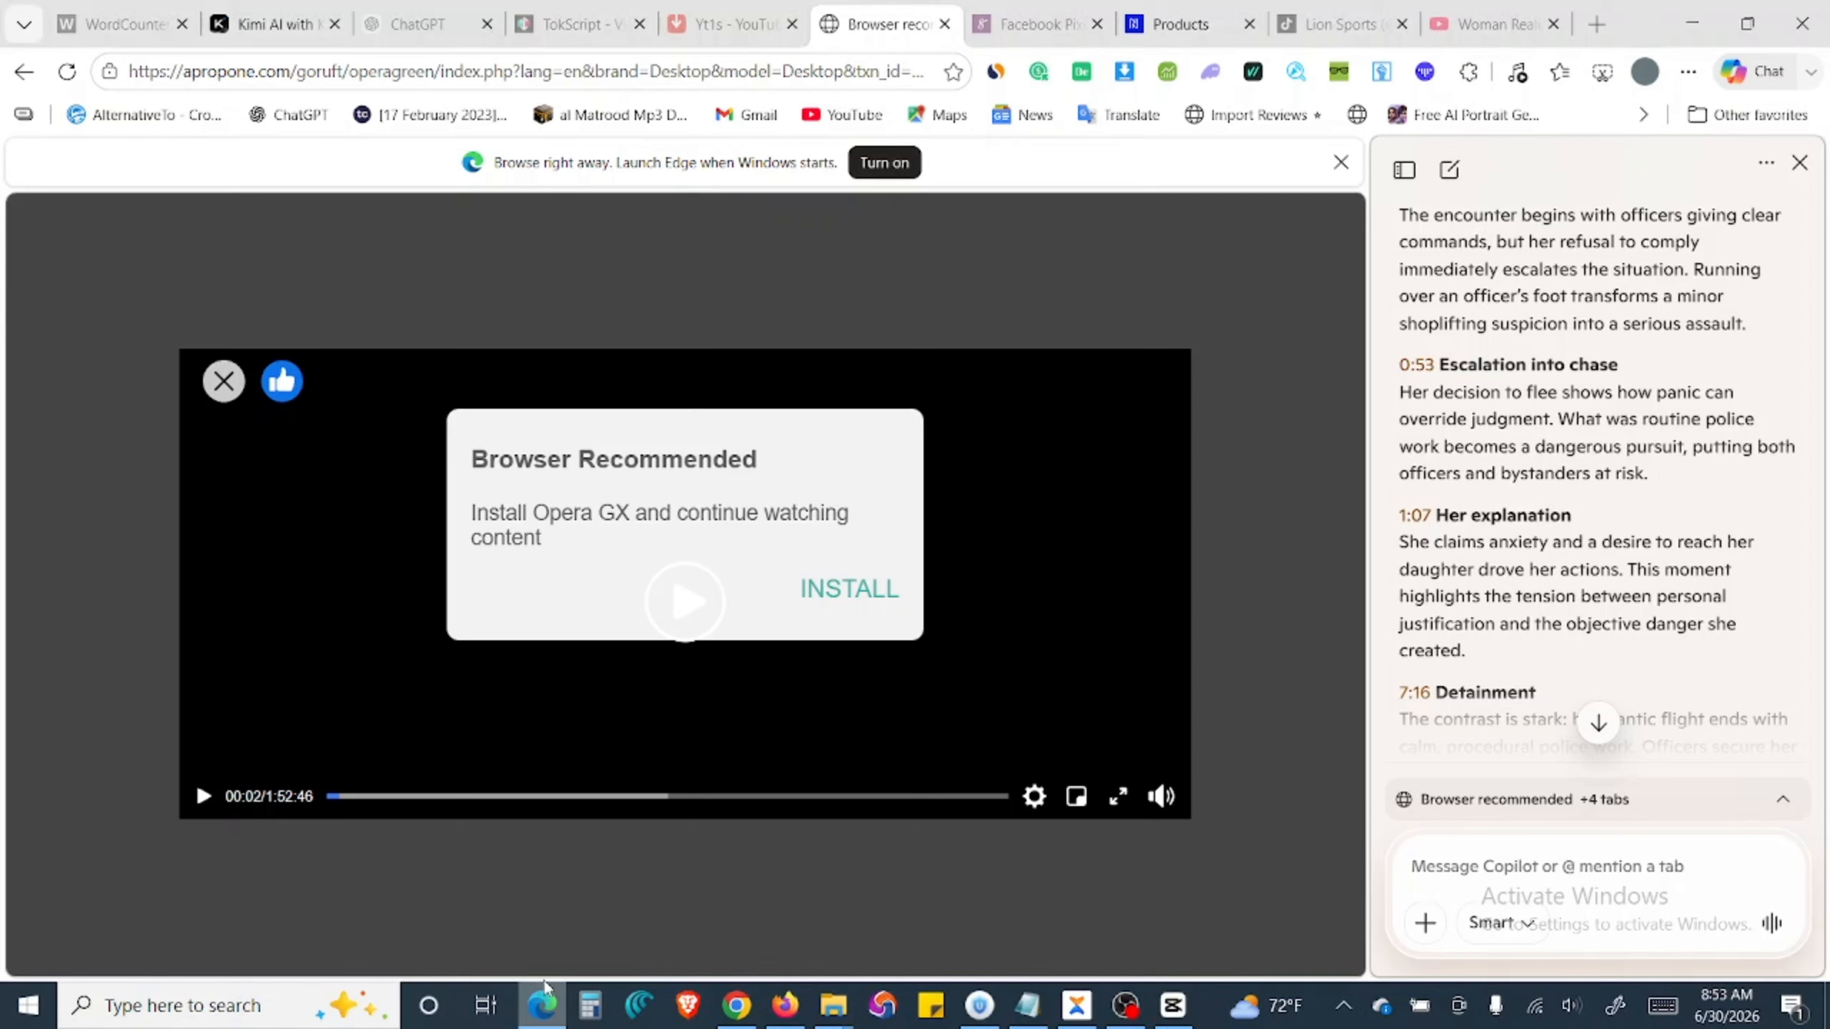
left_click(1173, 1004)
mouse_move(322, 595)
left_mouse_down()
mouse_move(344, 596)
mouse_move(300, 615)
mouse_move(317, 606)
left_mouse_up()
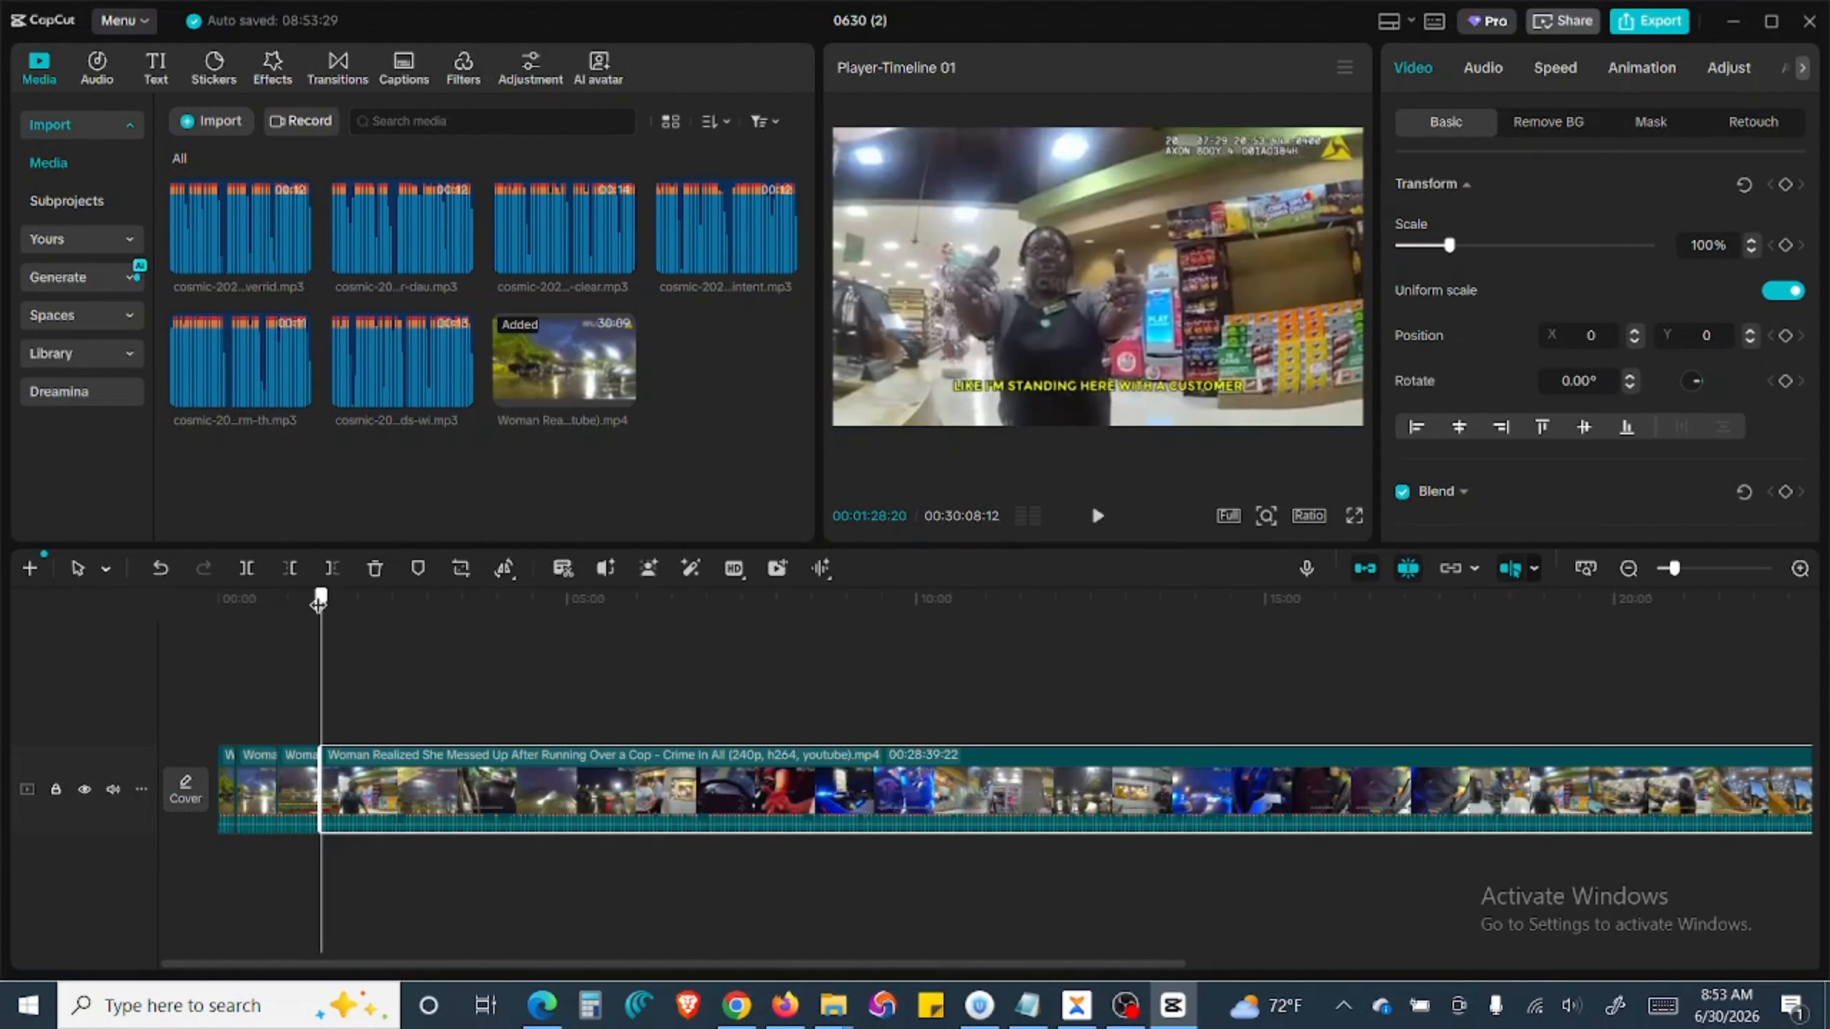
left_click(542, 1004)
scroll(1410, 524, "down", 4)
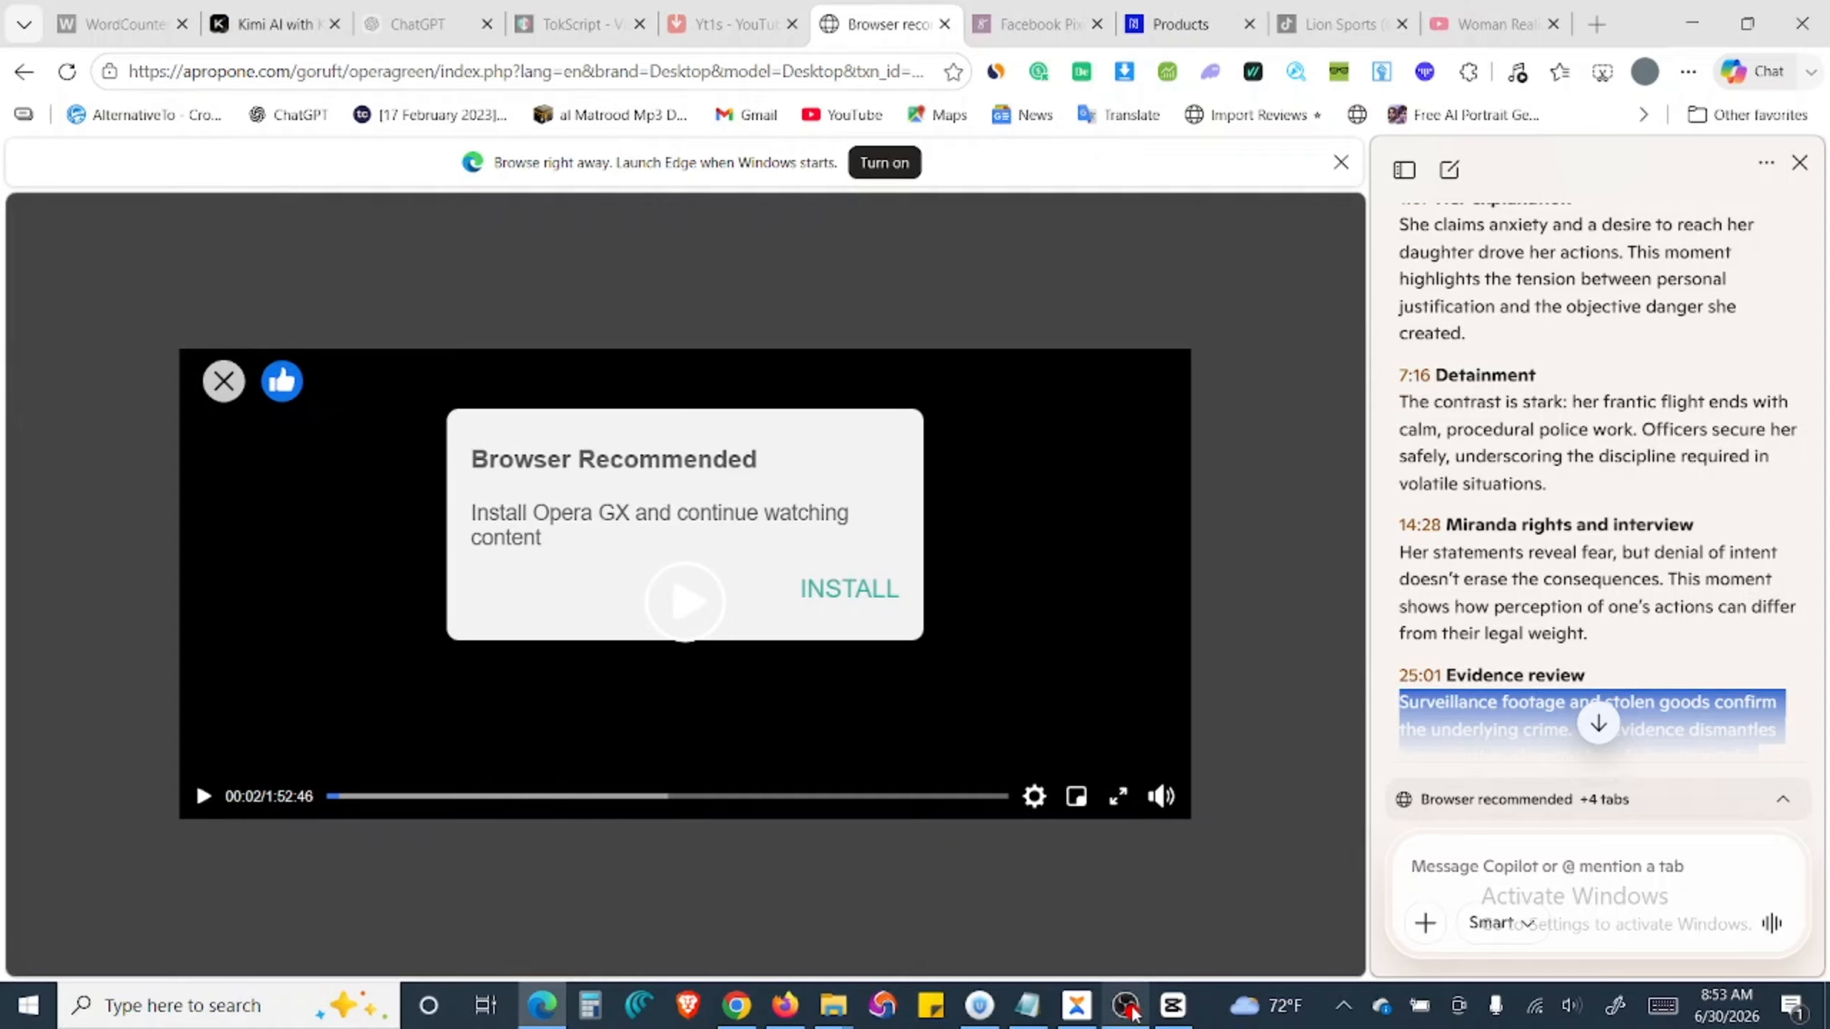
left_click(1172, 1005)
left_click_drag(333, 597, 719, 651)
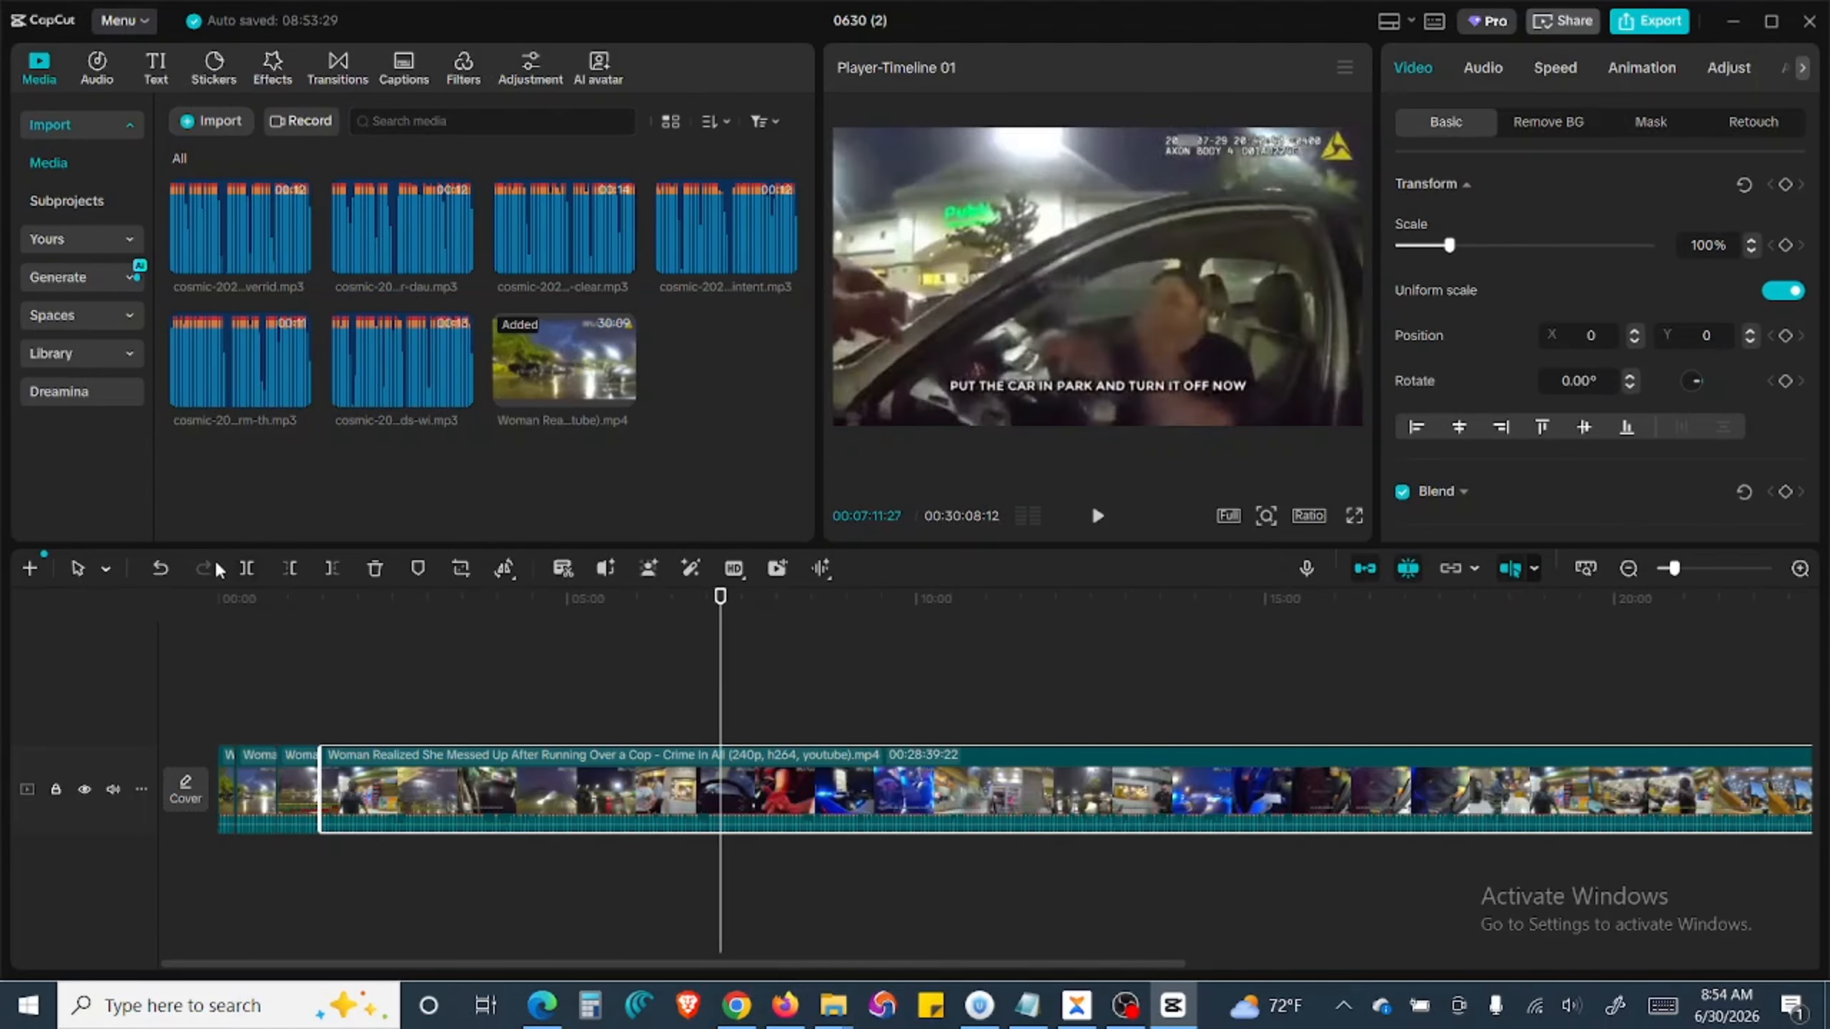
left_click(246, 568)
Step: Check the entries following 7:16 "Detainment" in Edge's Copilot commentary and return to the split video in CapCut
left_click_drag(721, 602, 739, 603)
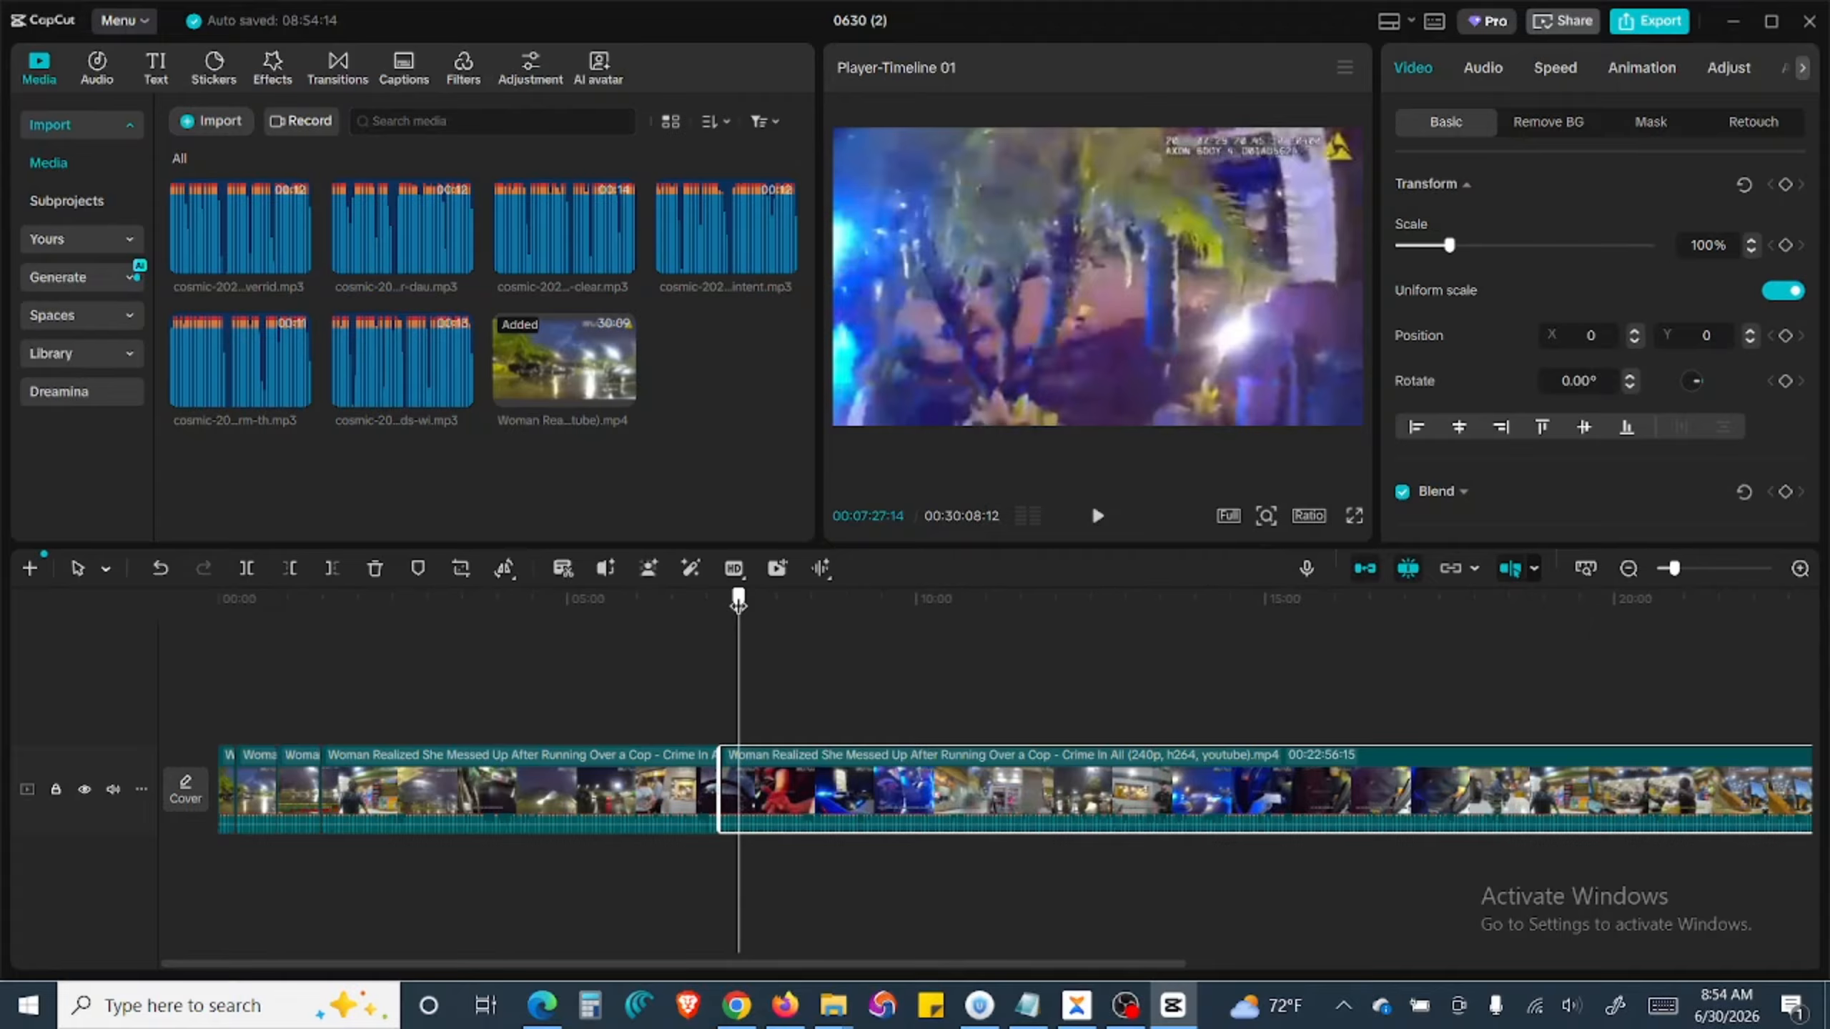
left_click_drag(738, 603, 745, 602)
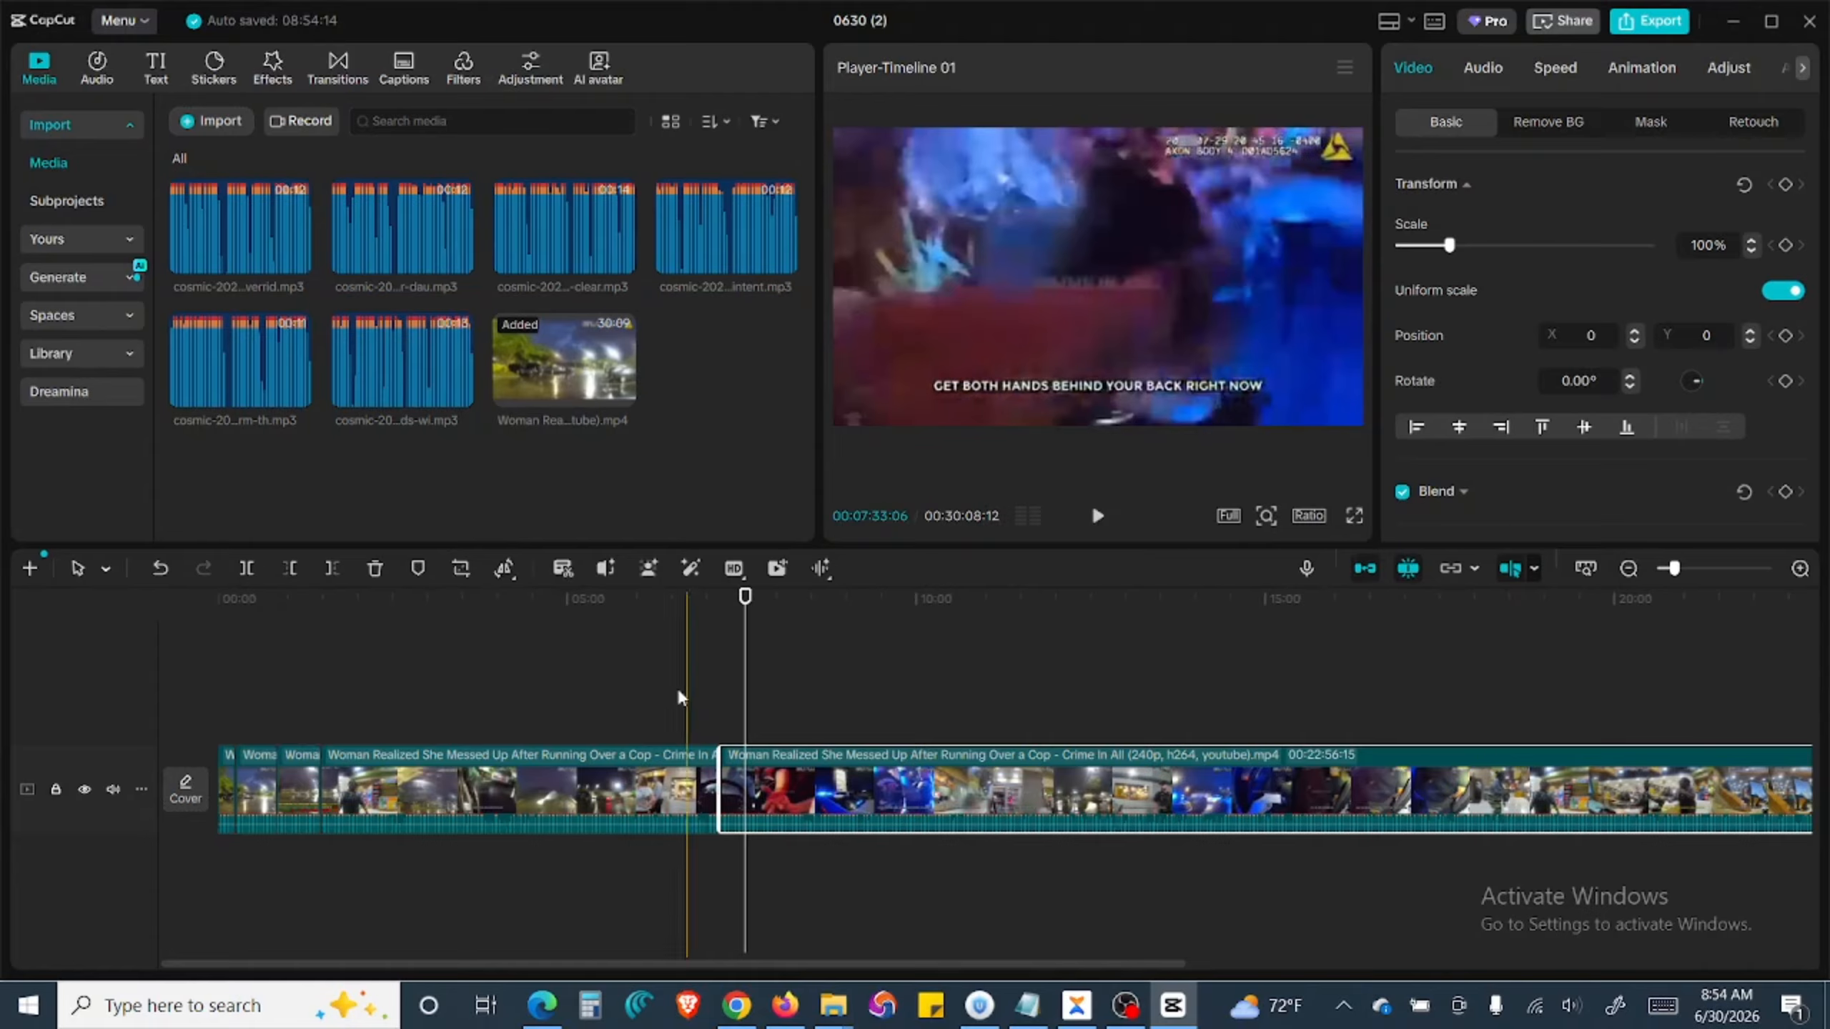
left_click(542, 1005)
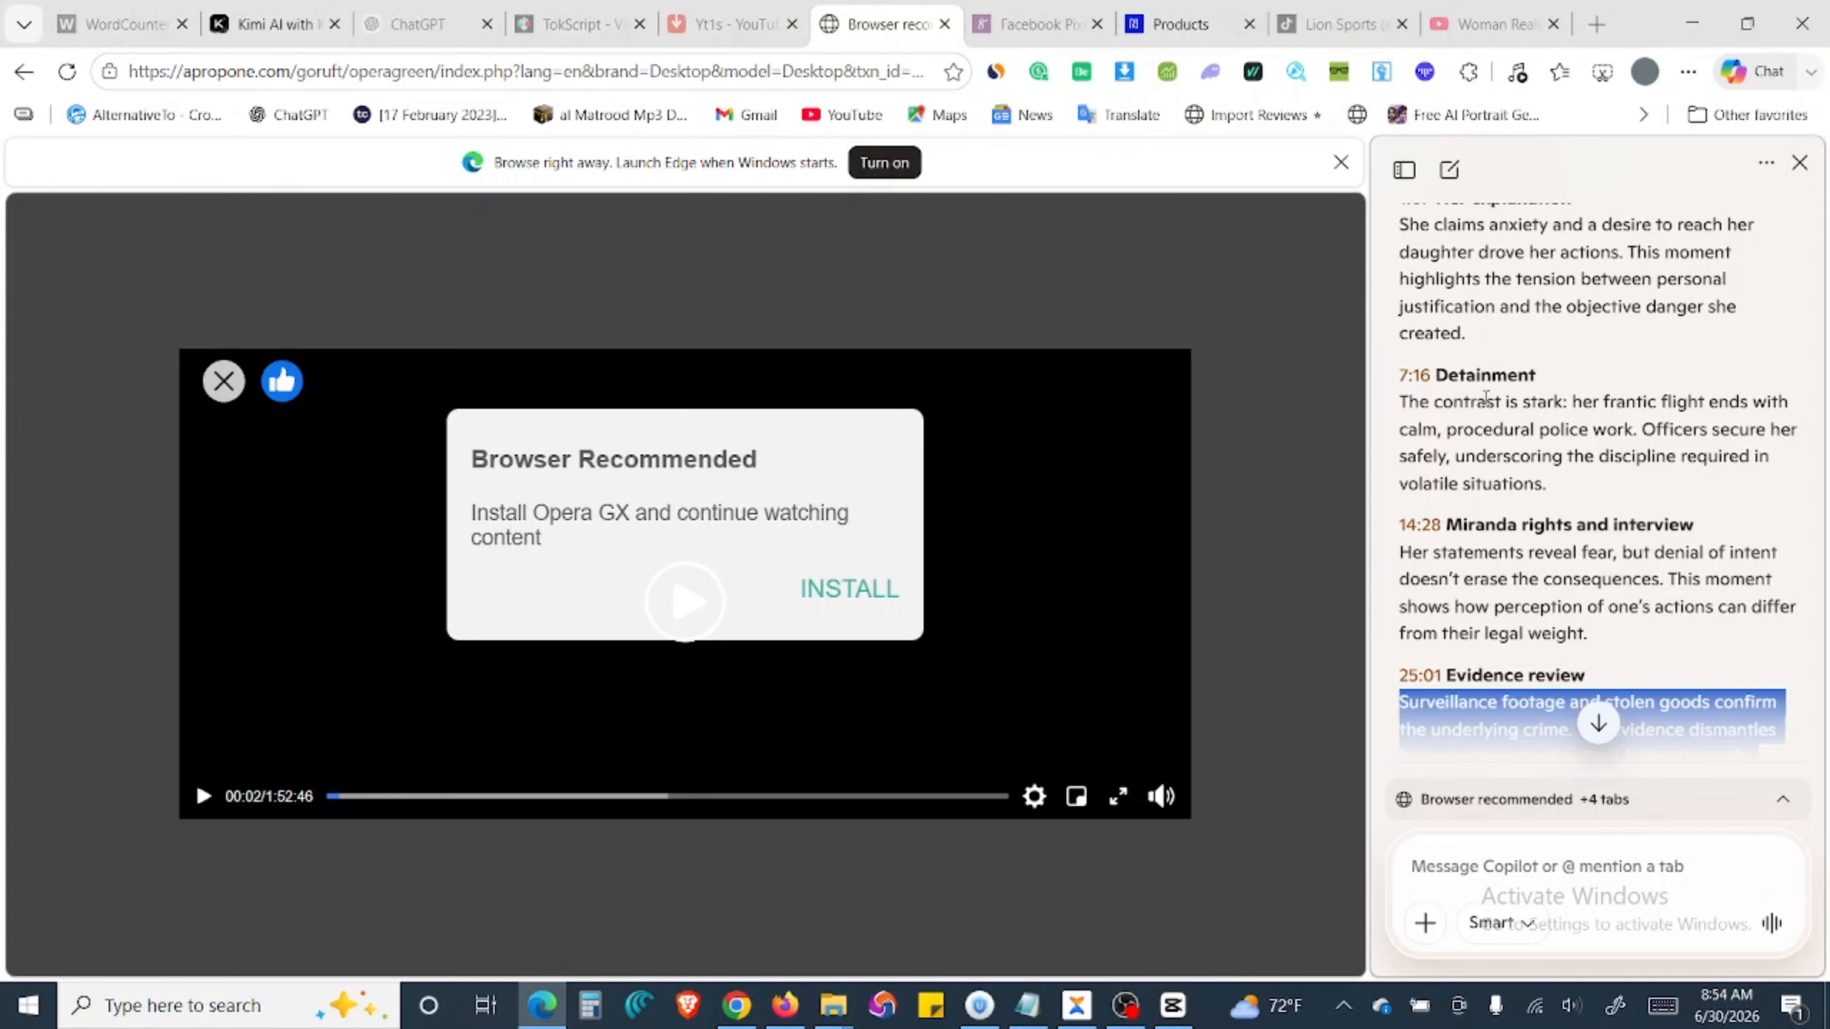
scroll(1486, 396, "down", 2)
left_click(1172, 1005)
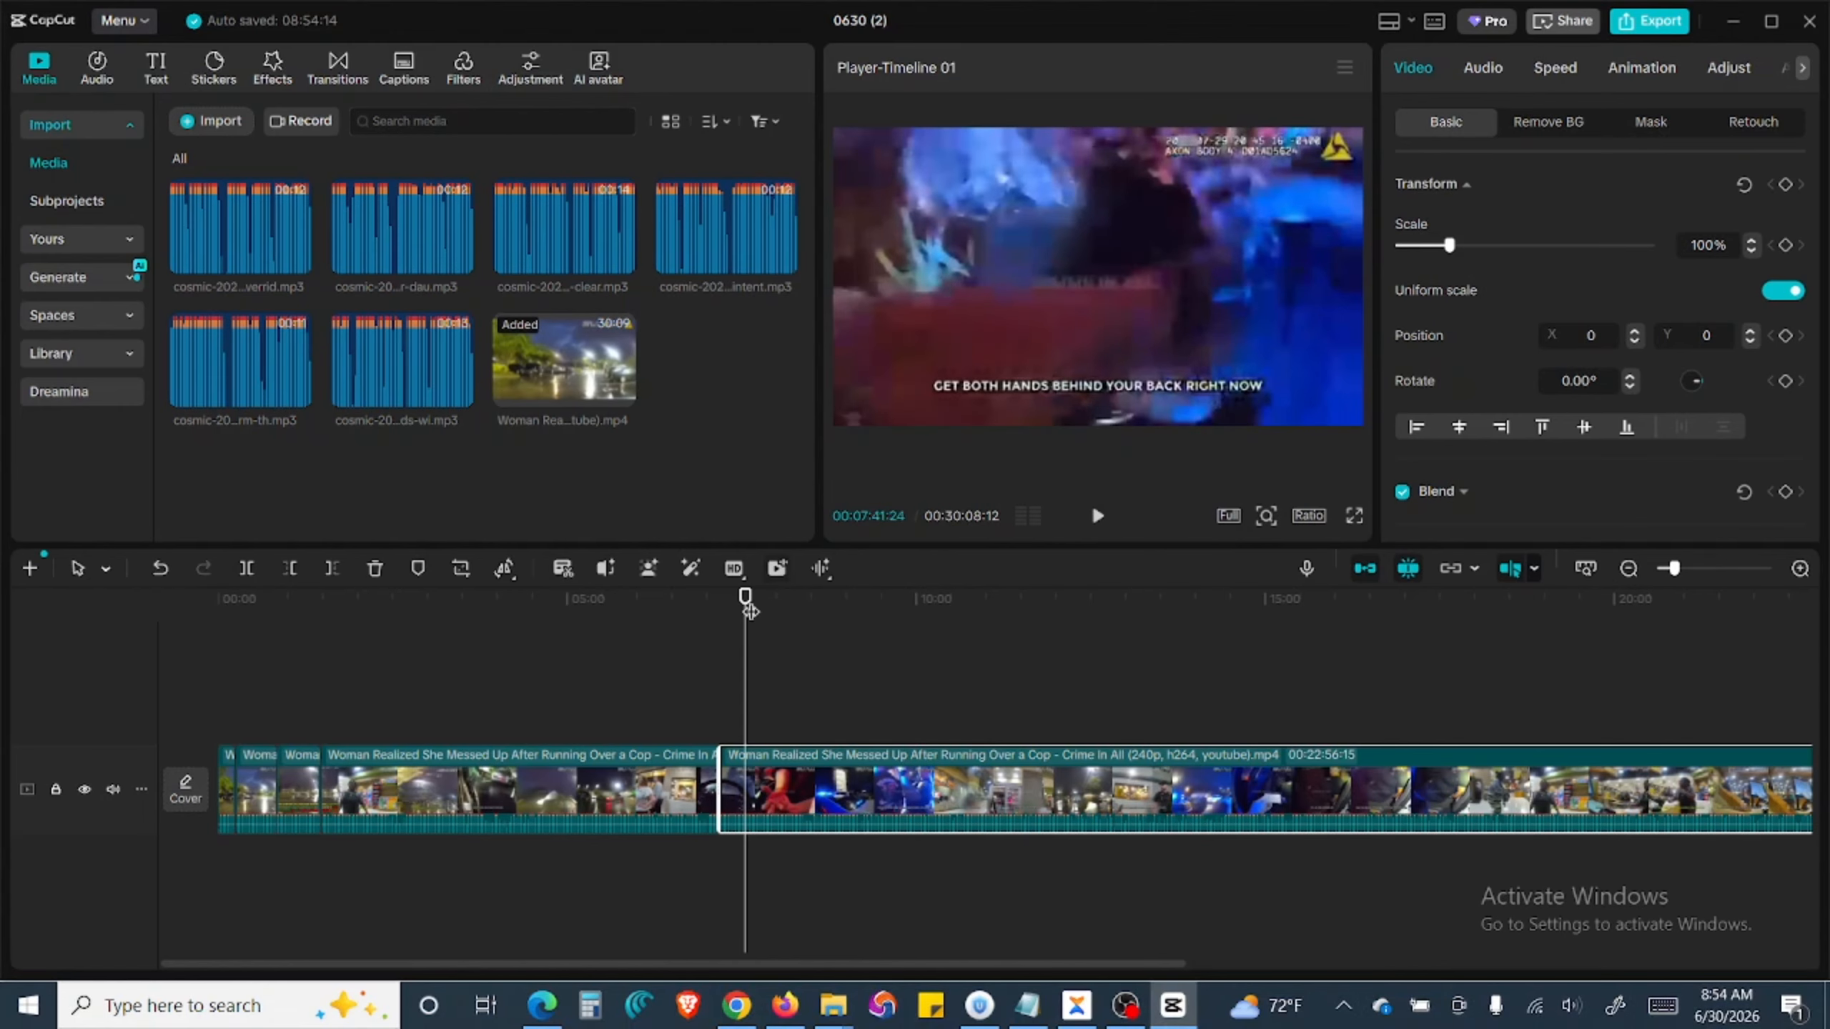
Step: Extract the audio of the clip after the 00:07:11:27 cut and split that clip's video at 00:07:47:28
left_click_drag(746, 597, 764, 591)
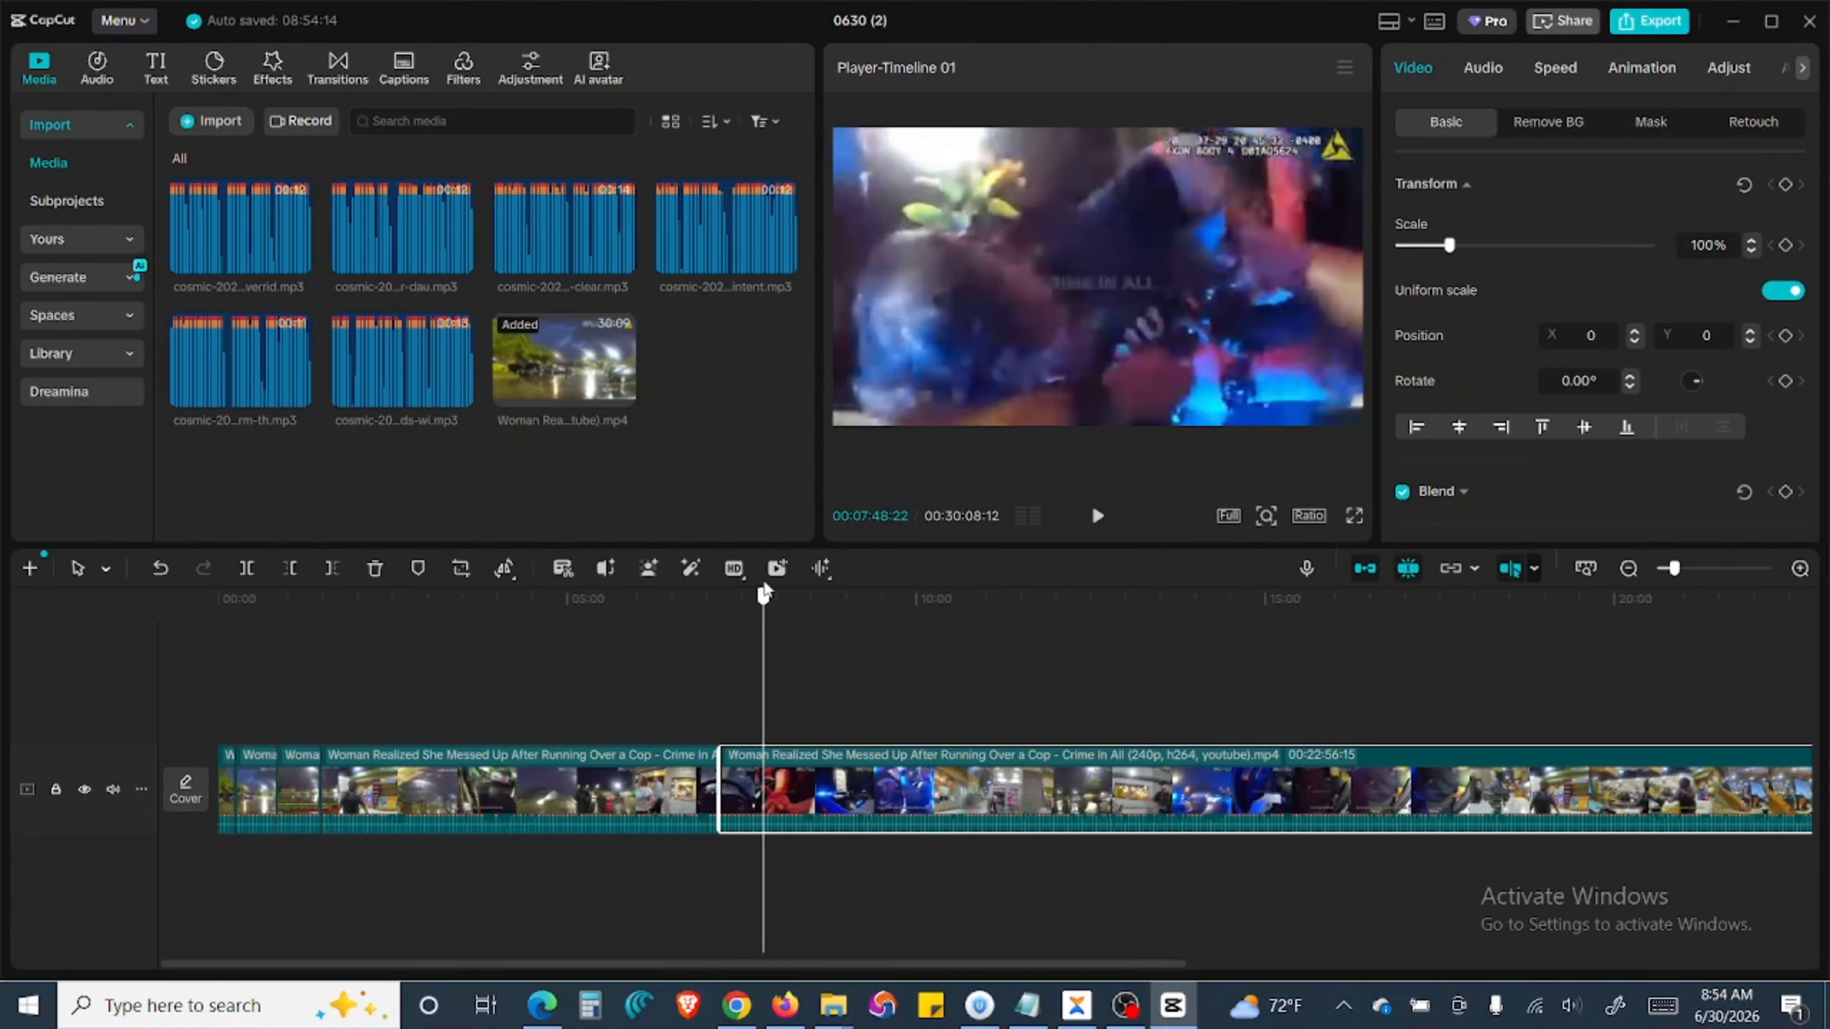
left_click(776, 570)
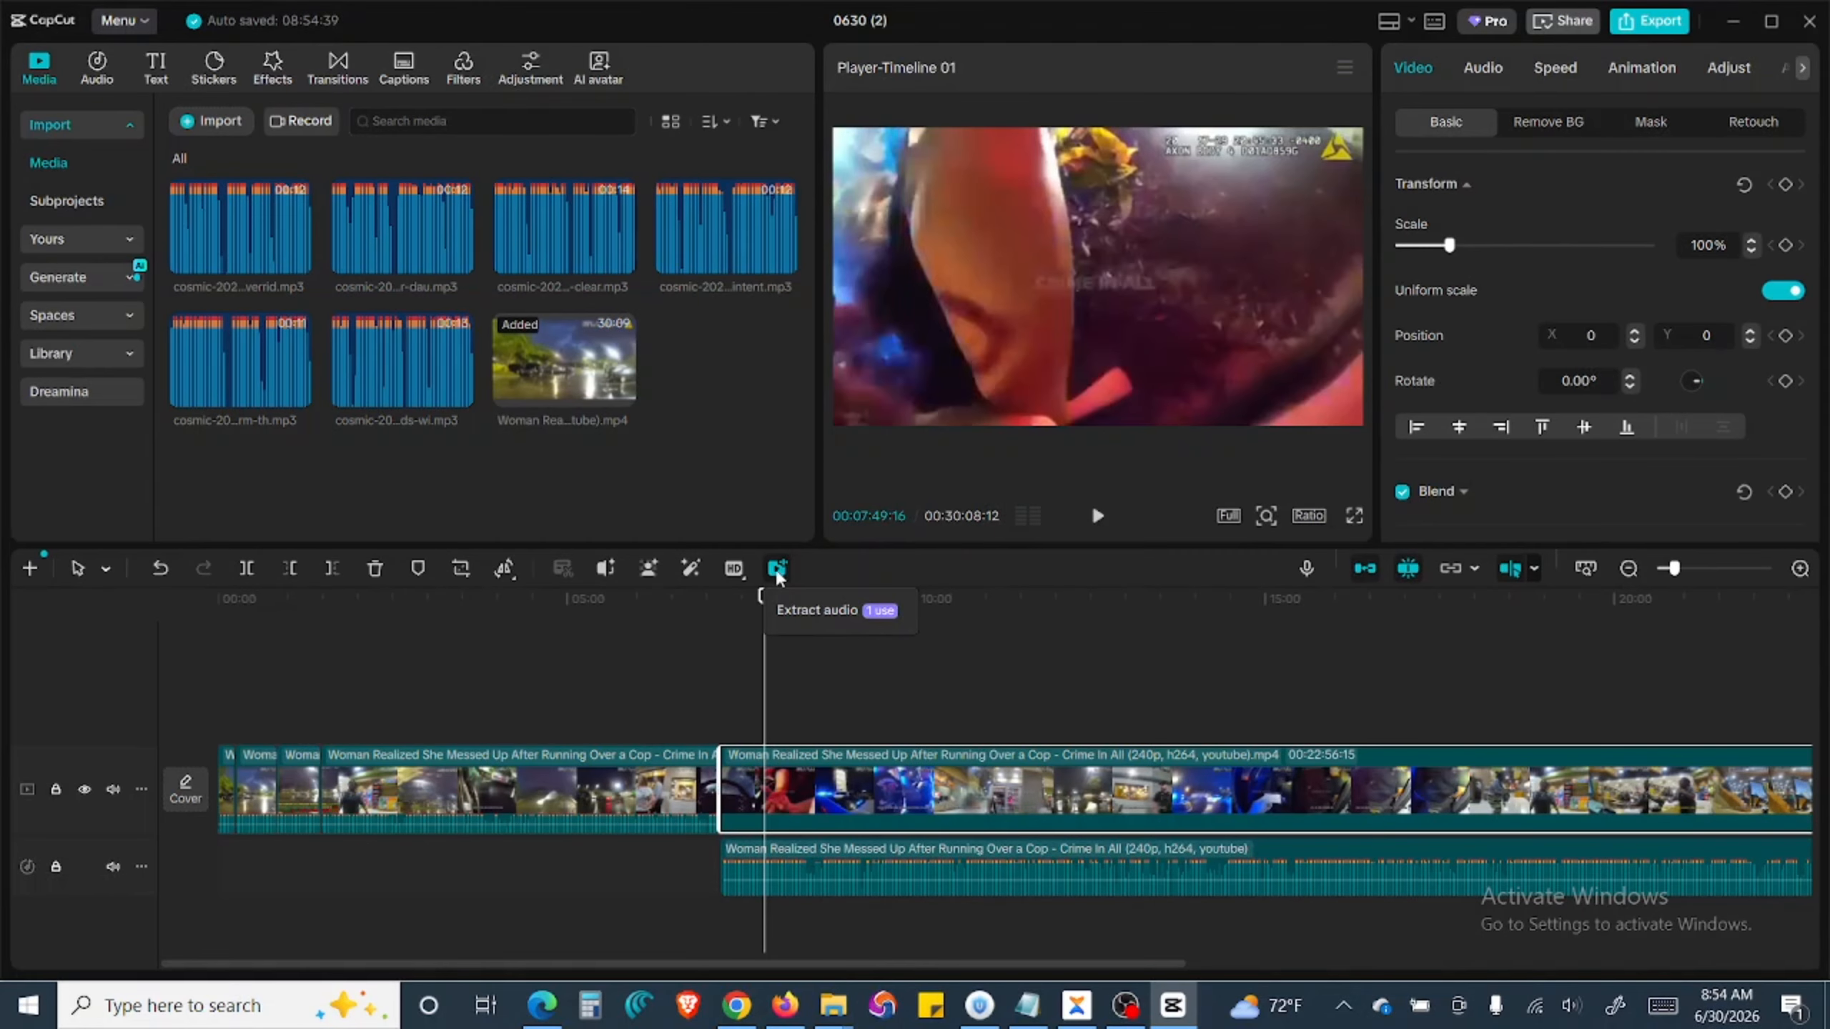
left_click(777, 571)
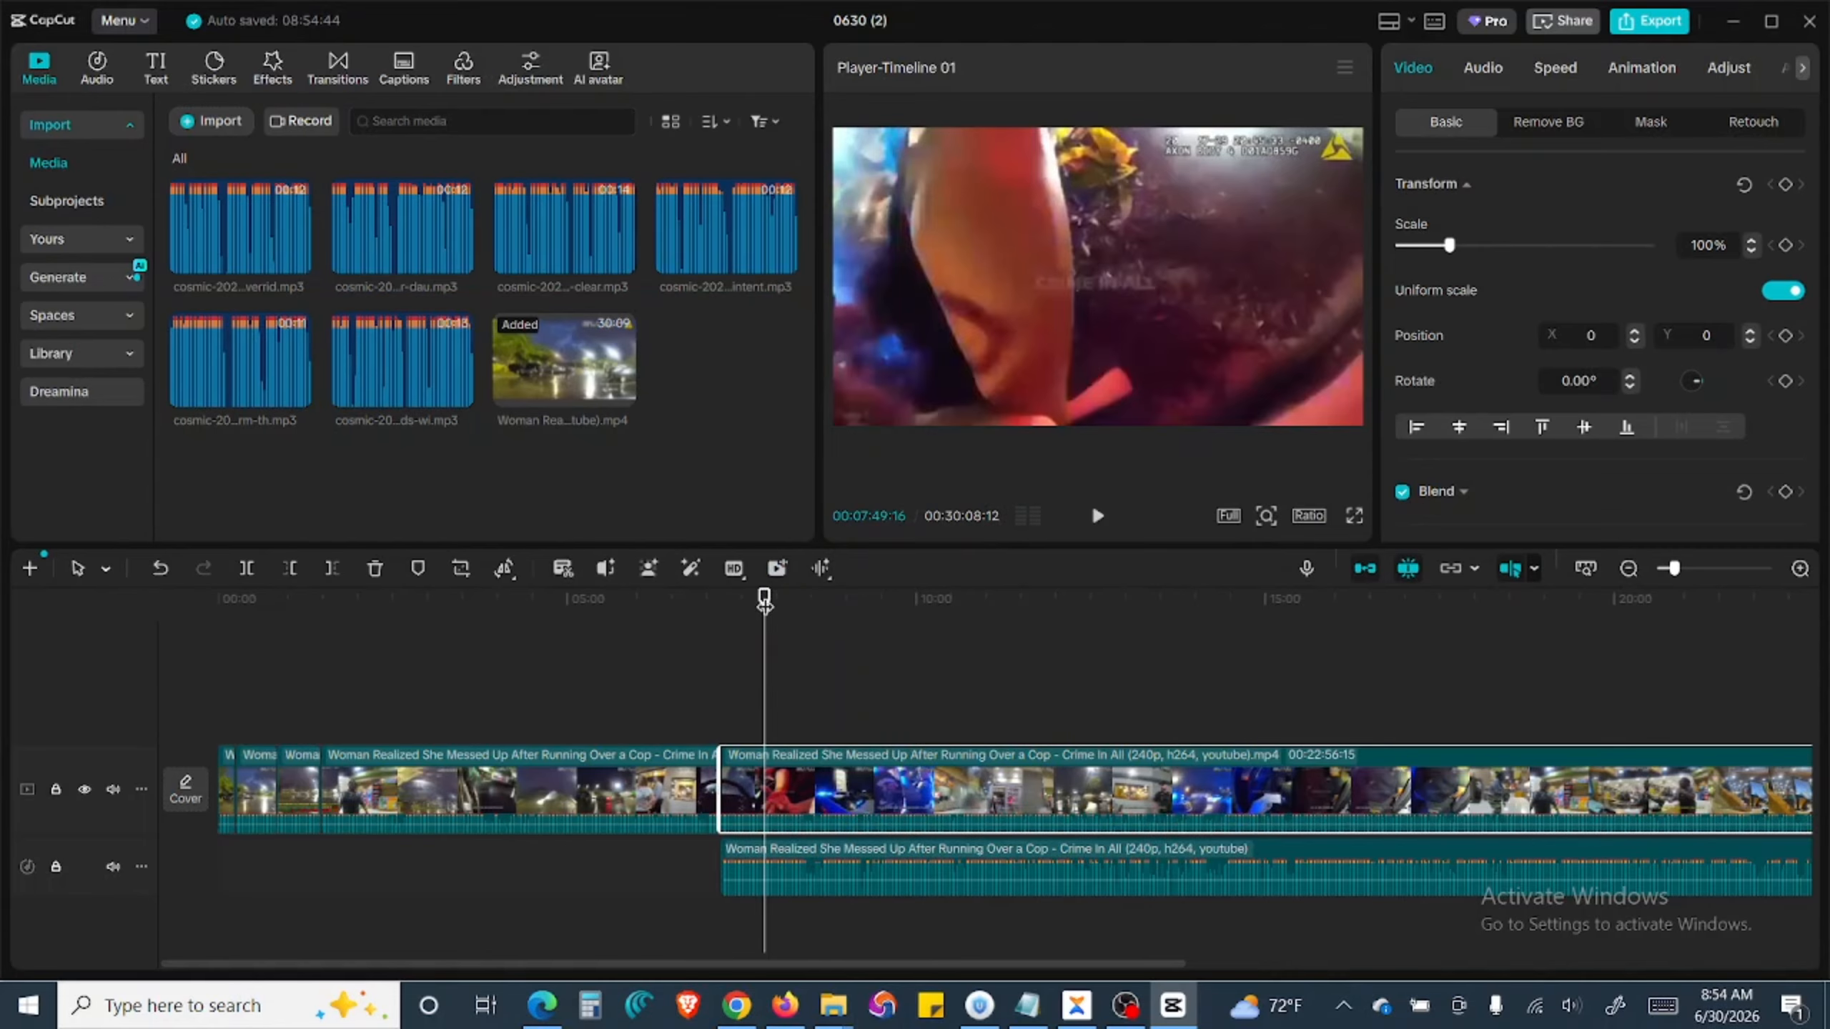
mouse_move(764, 597)
left_mouse_down()
mouse_move(817, 607)
mouse_move(760, 622)
left_mouse_up()
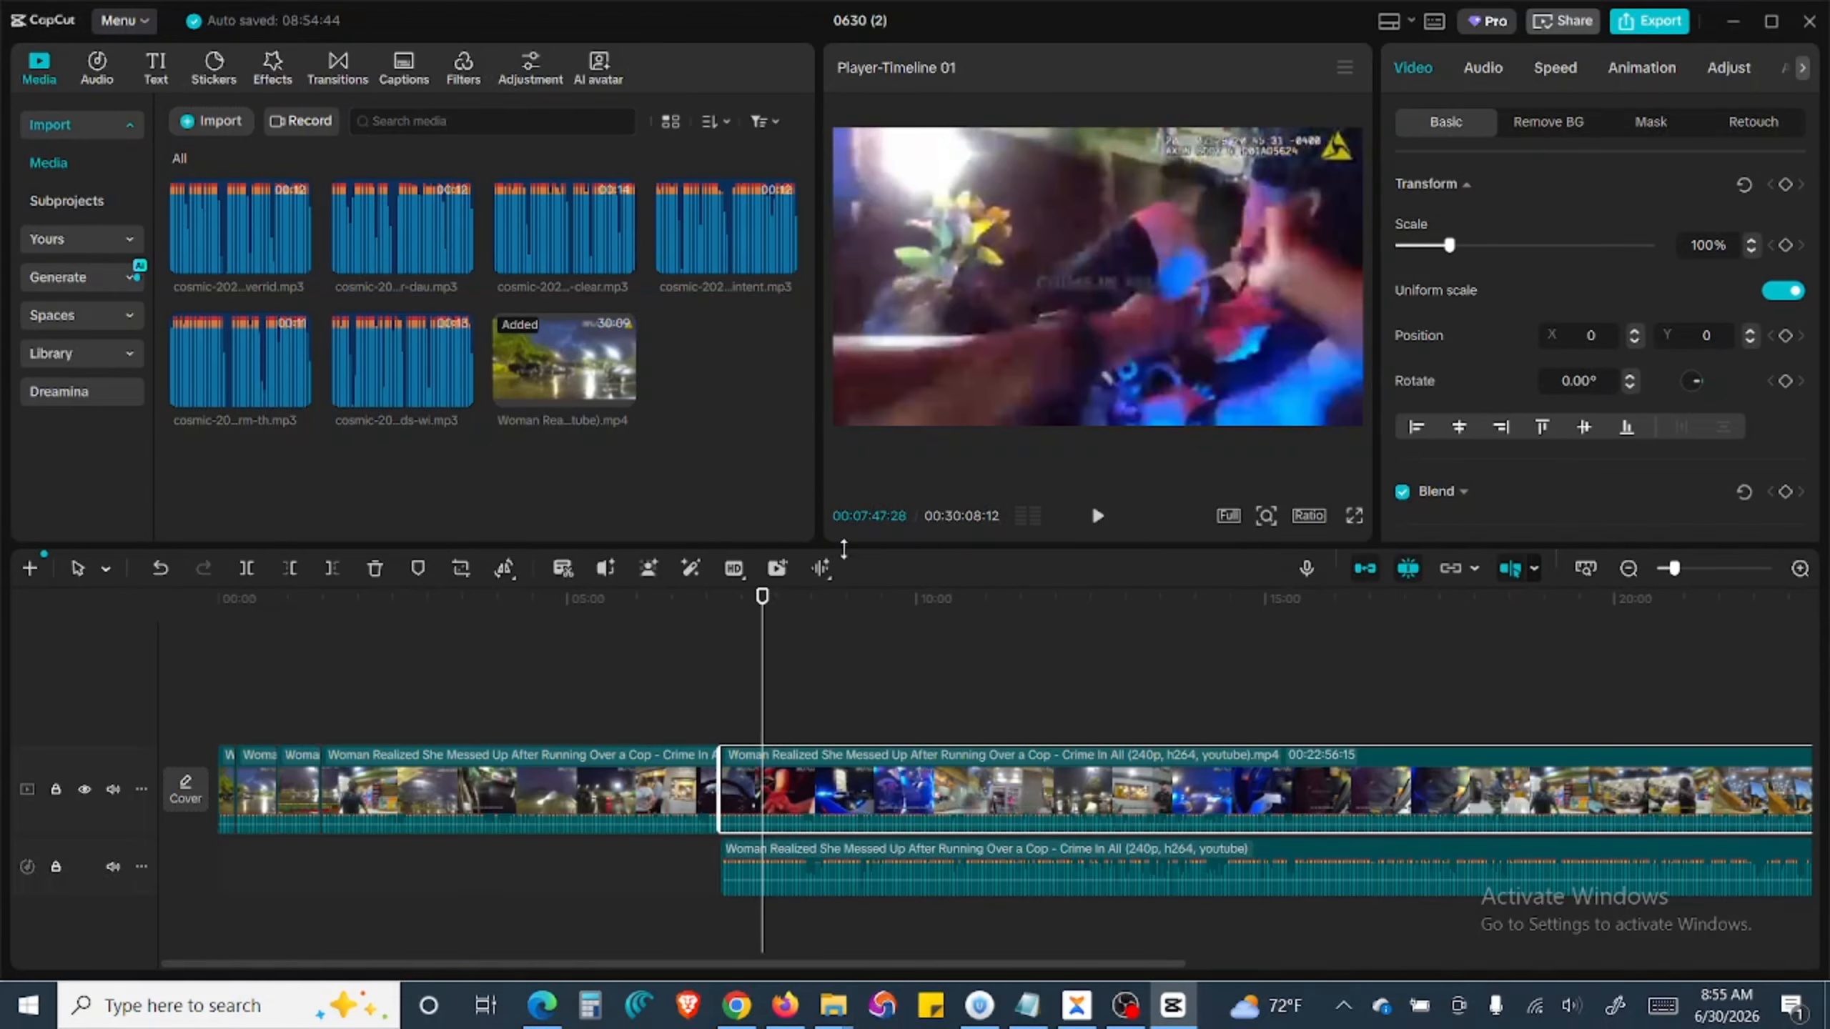
left_click(246, 568)
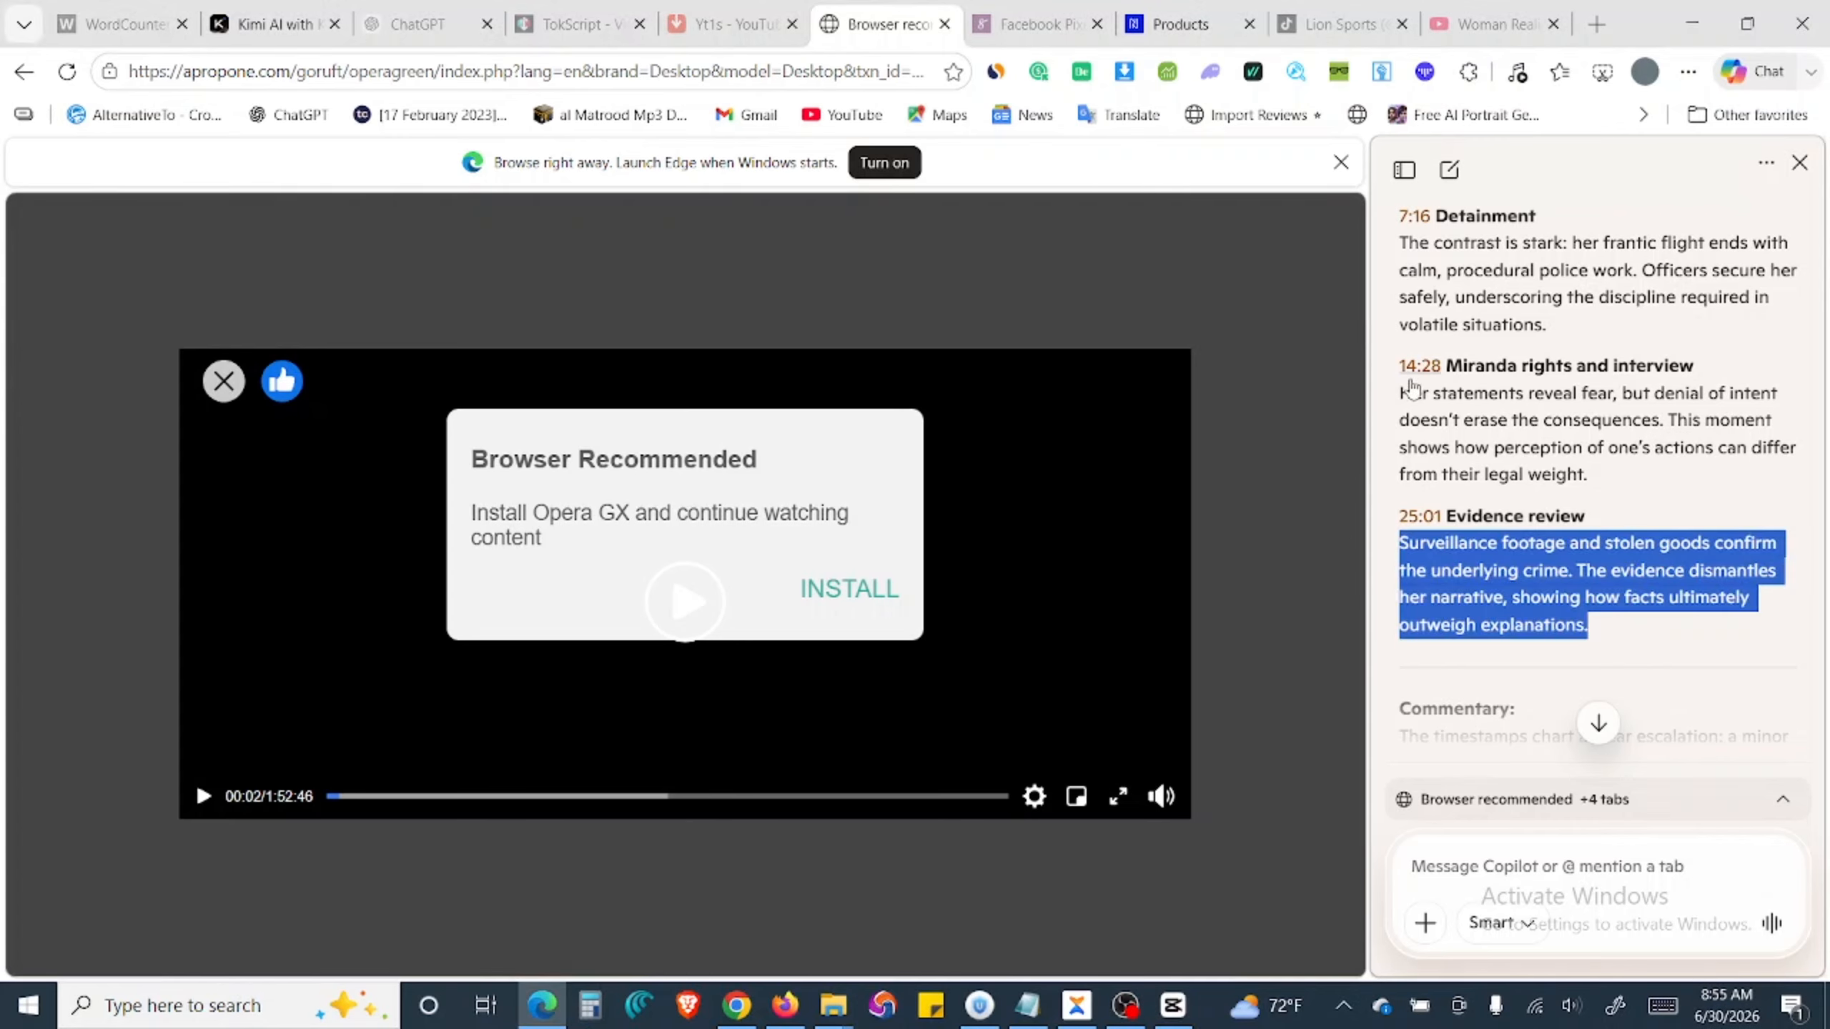
Step: Look up the 14:28 "Miranda rights and interview" timestamp in Edge and split the remaining video at 00:14:23:17 in CapCut
left_click(1173, 1005)
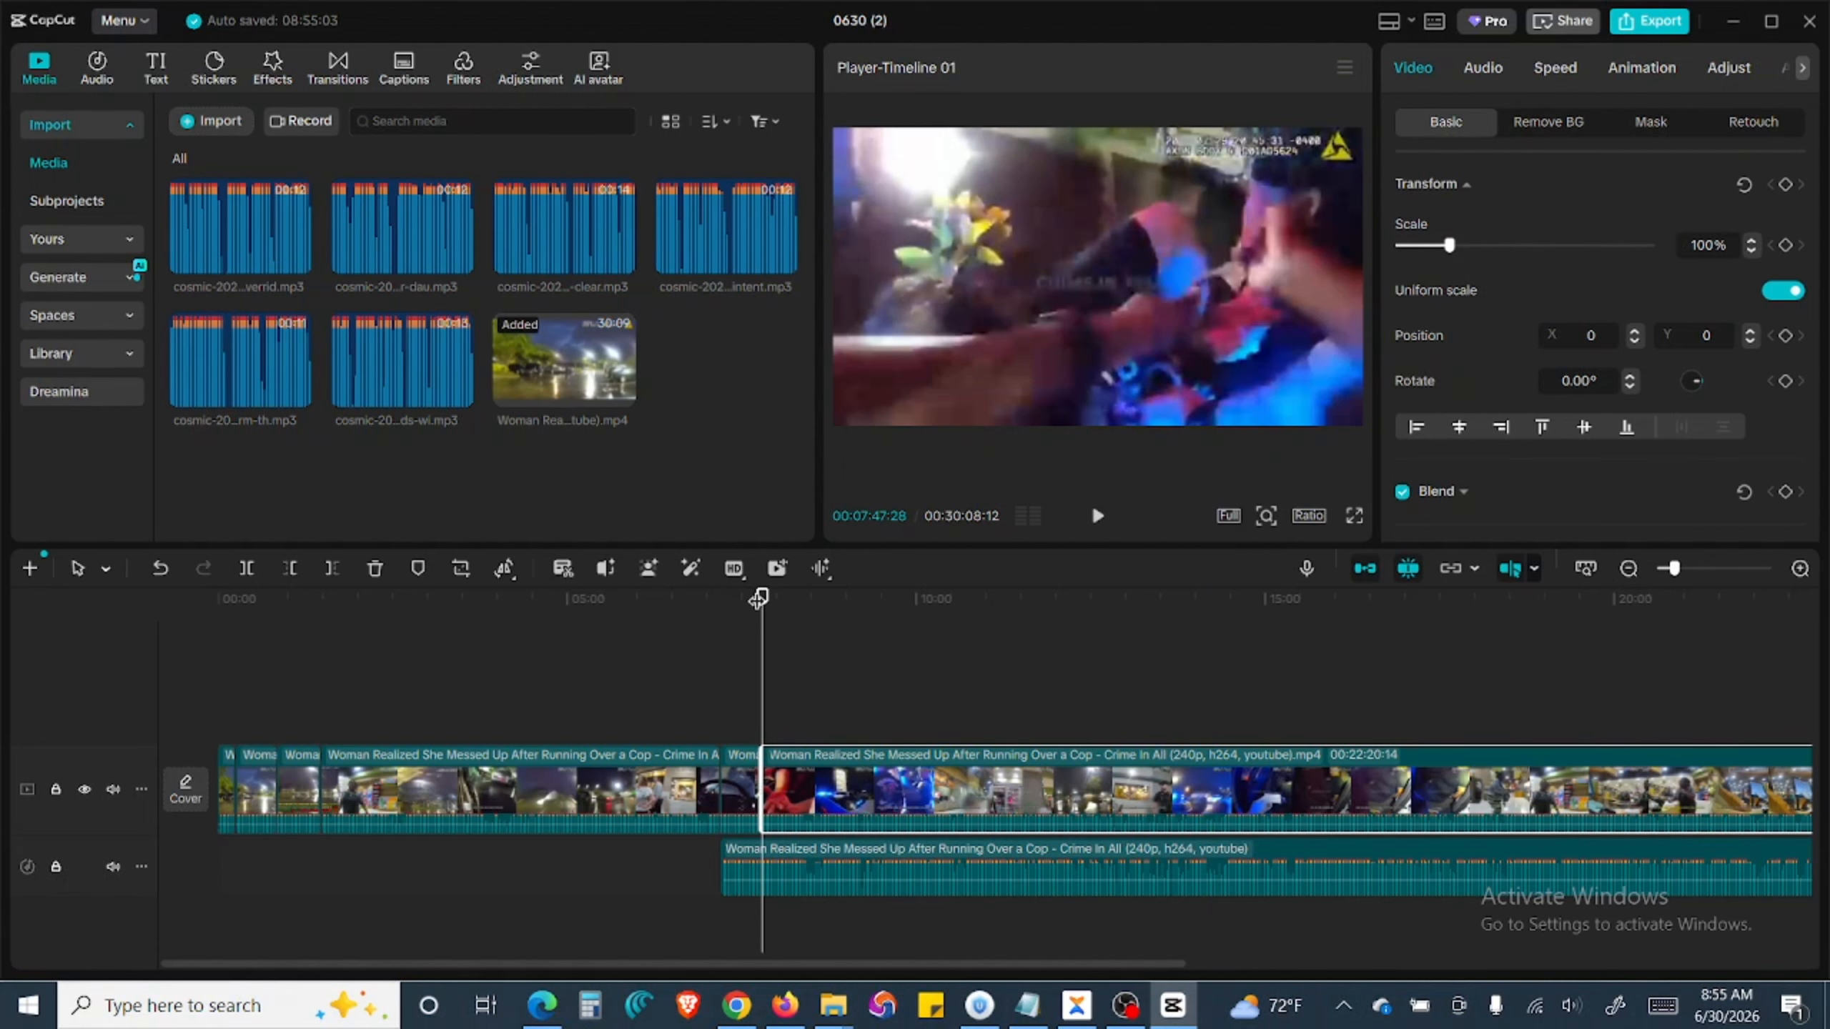
left_click_drag(758, 598, 717, 665)
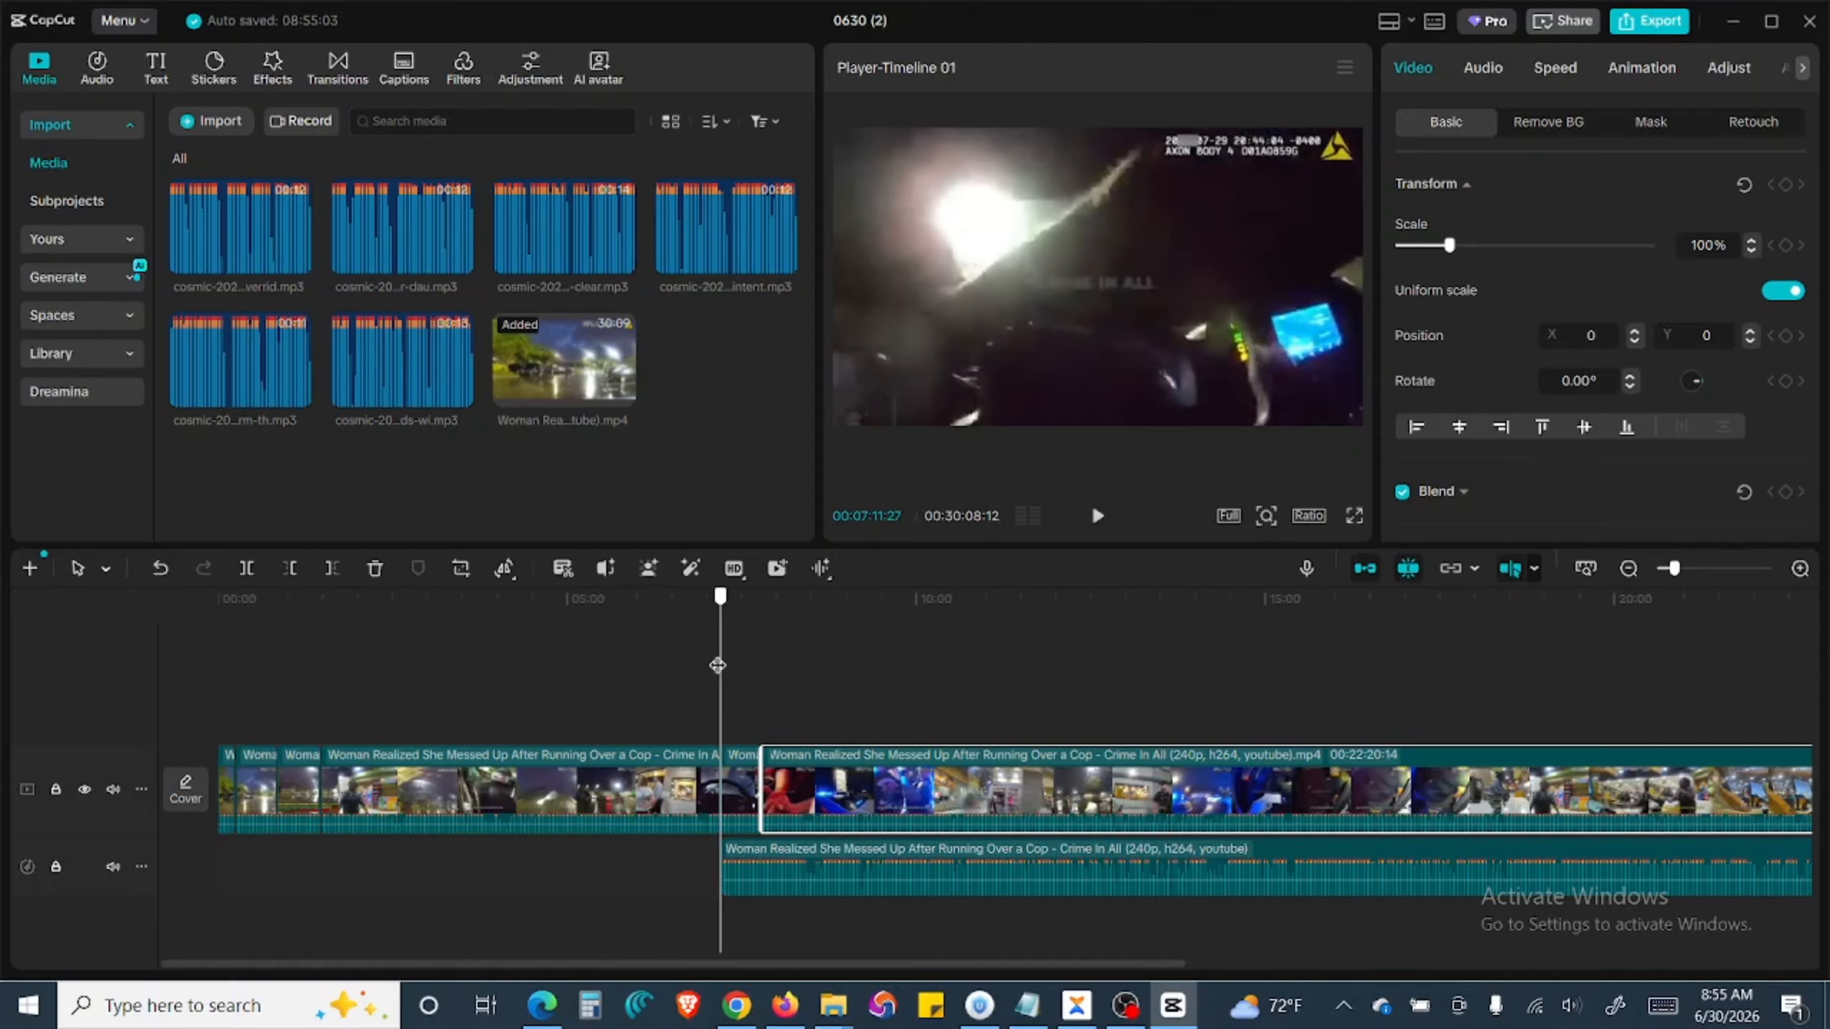
left_click(562, 1018)
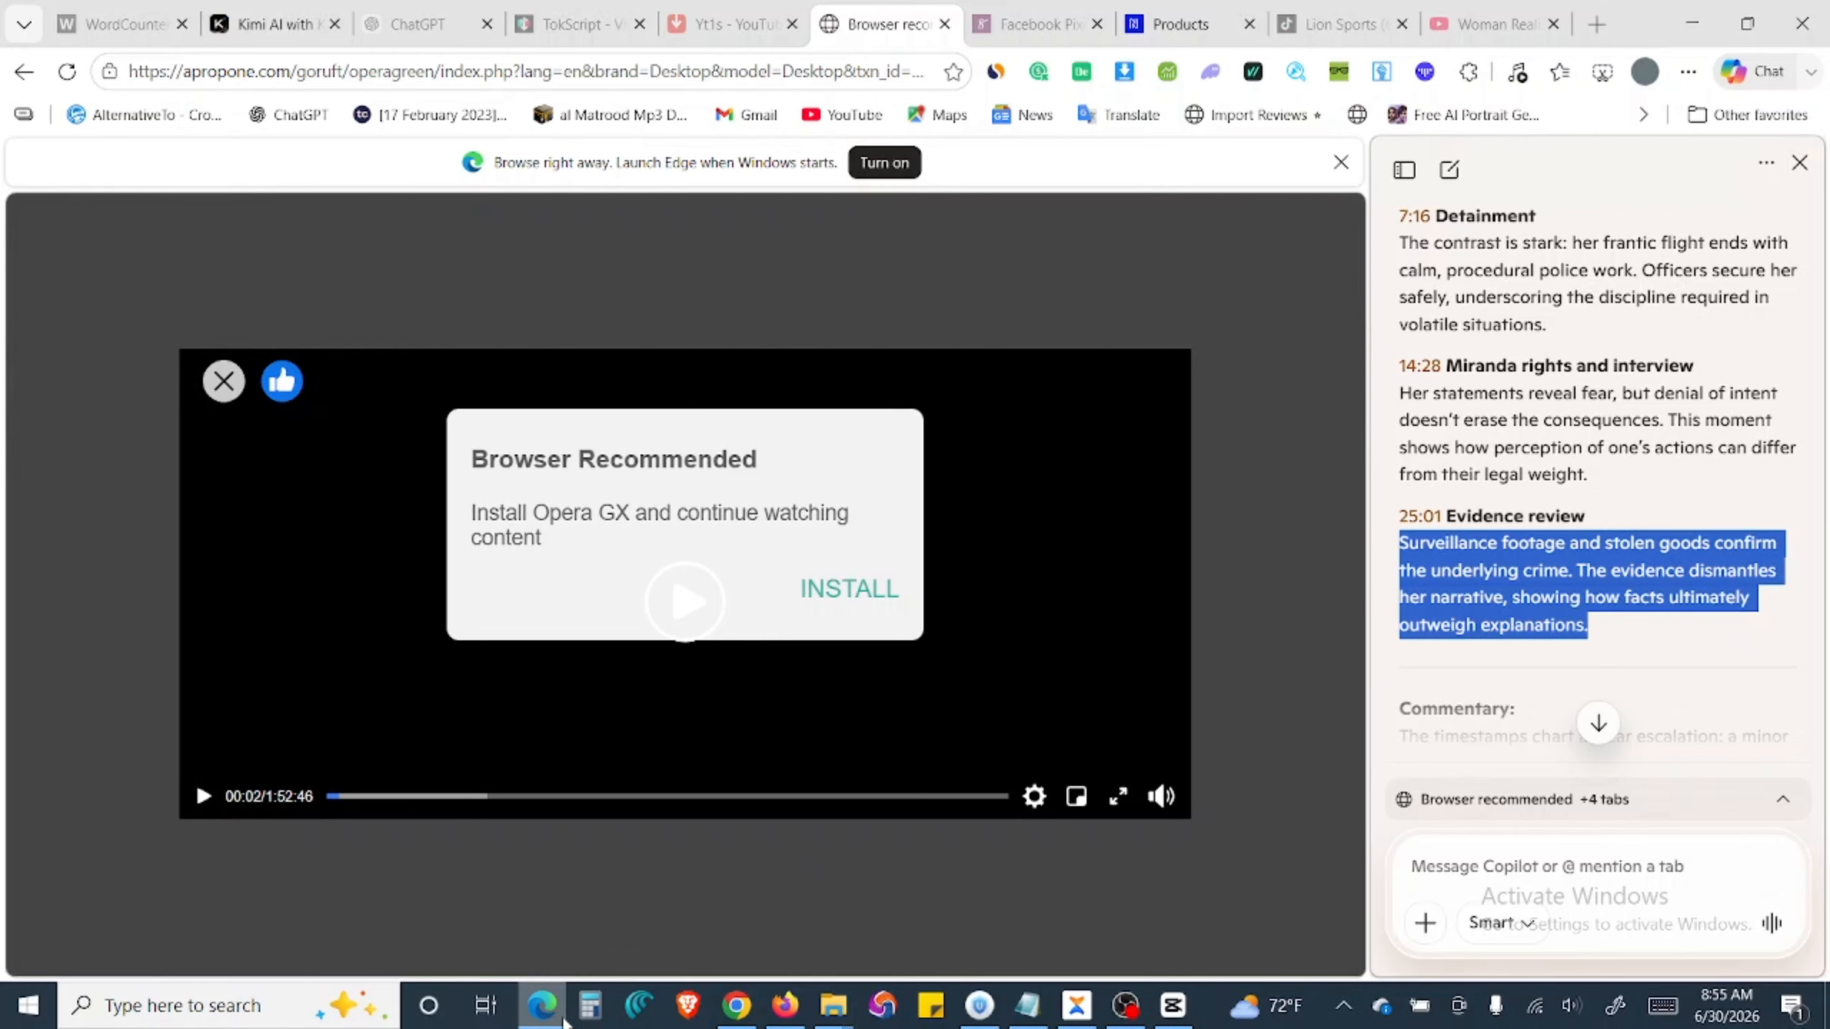
left_click(562, 1018)
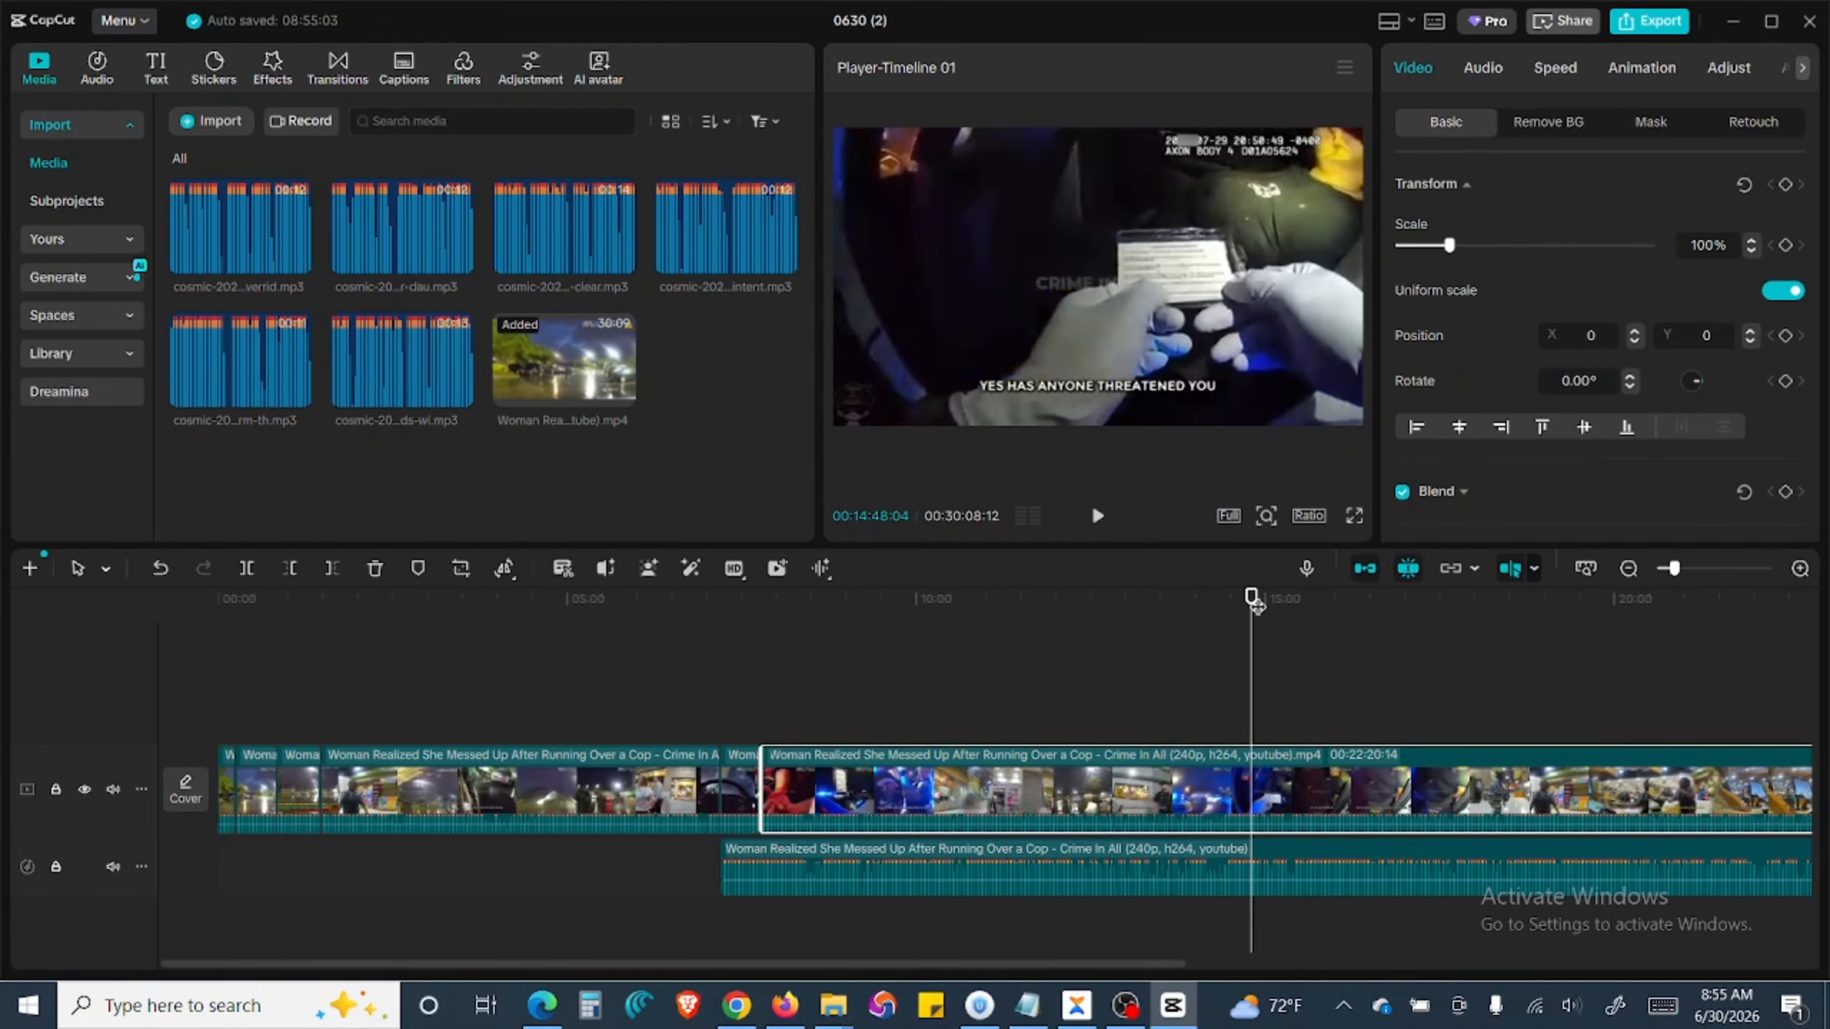
mouse_move(1255, 605)
left_mouse_down()
mouse_move(1165, 606)
mouse_move(1222, 613)
left_mouse_up()
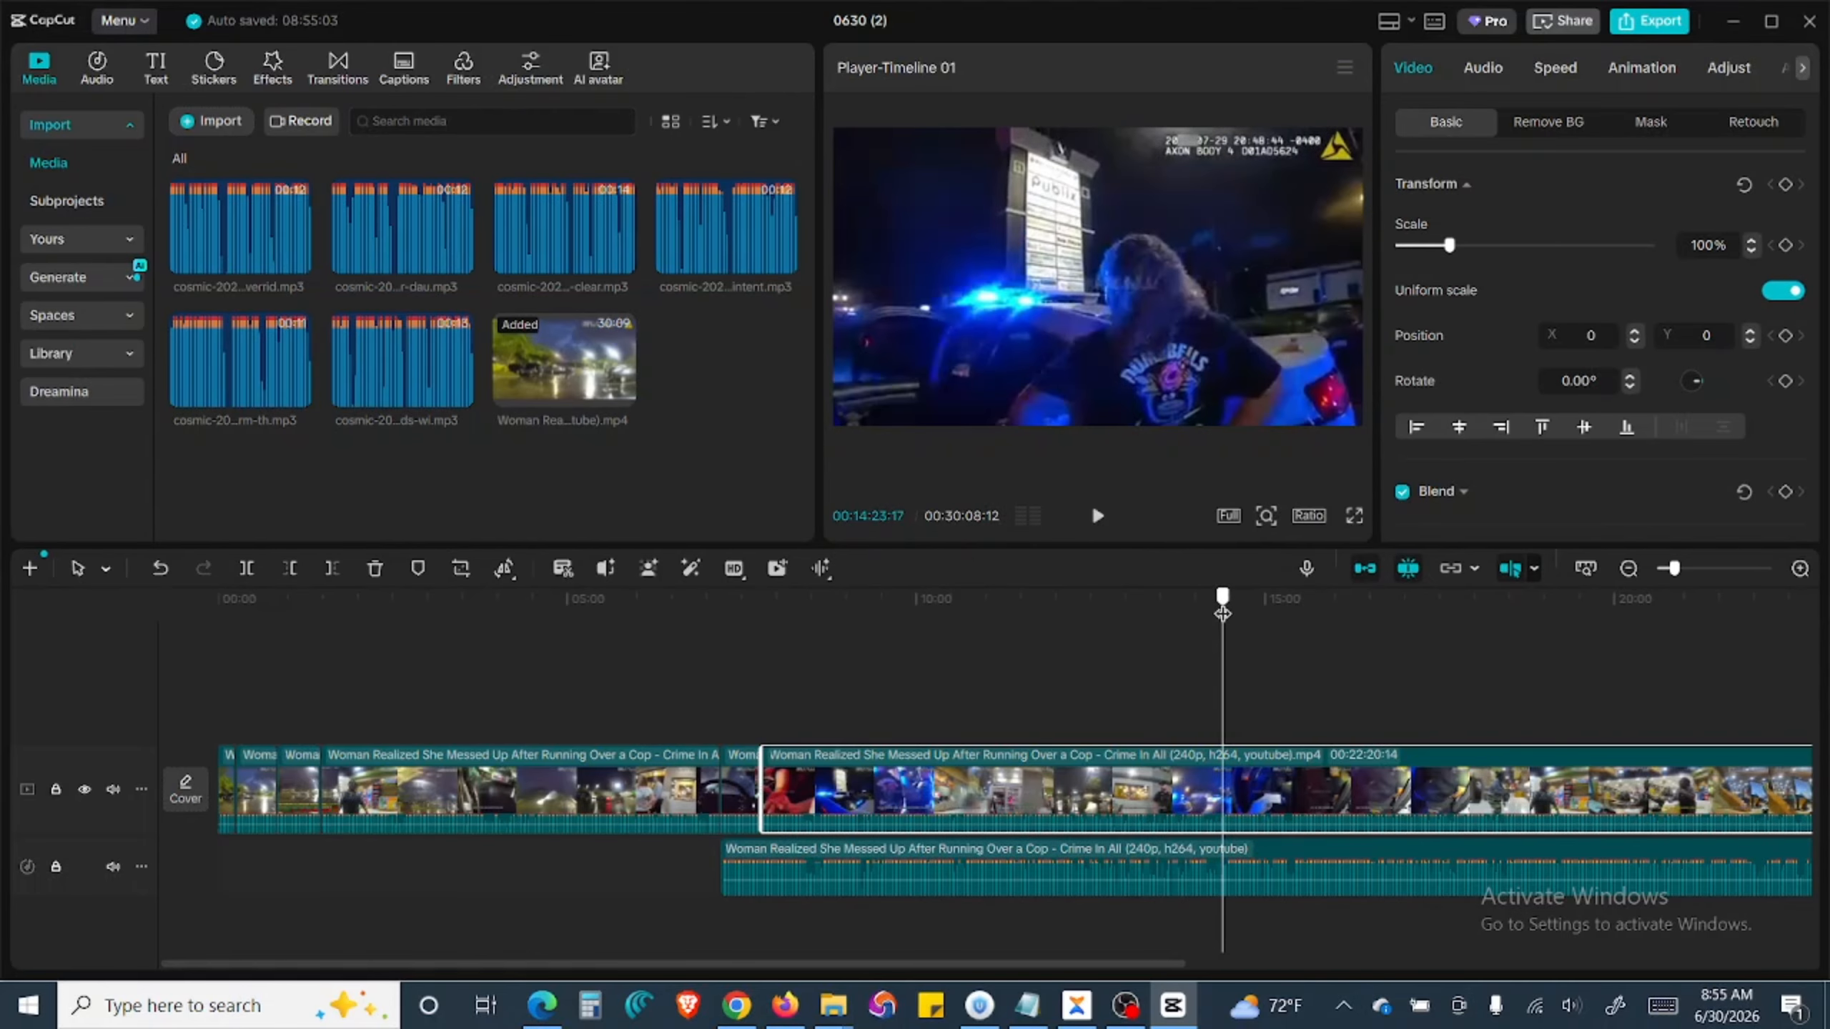
left_click(243, 569)
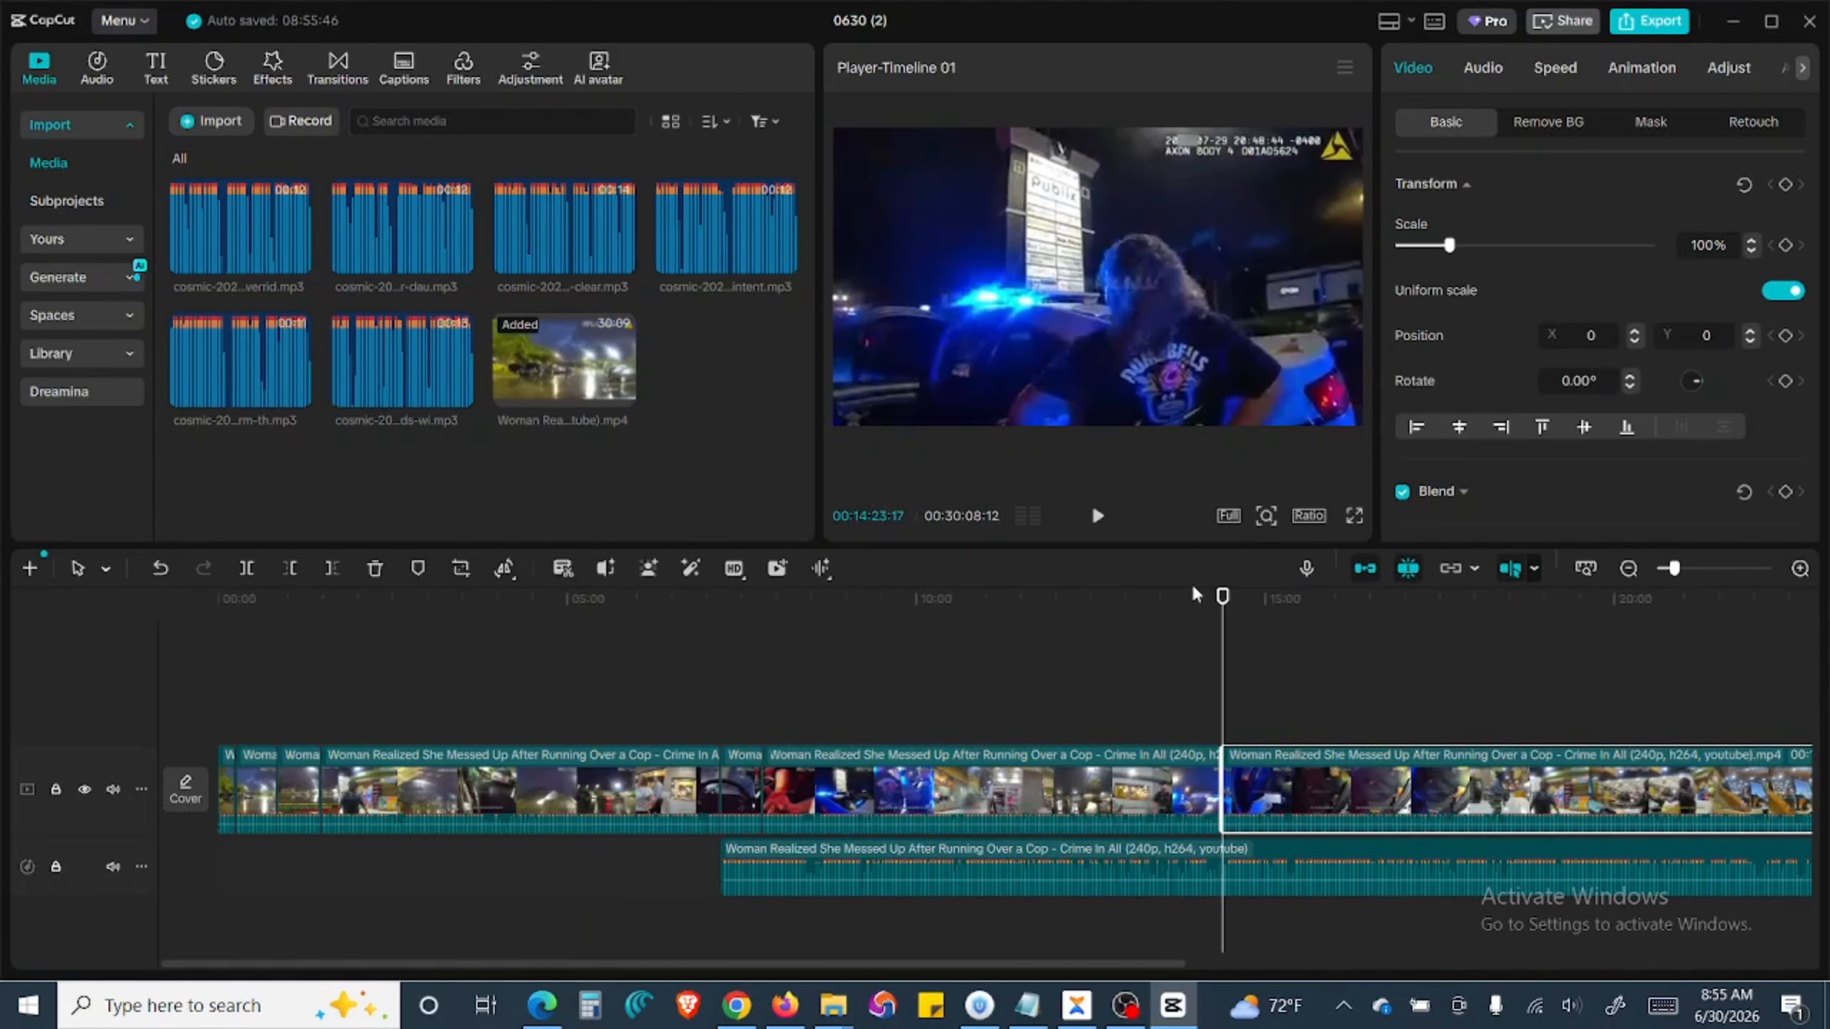
Step: Split the remaining video at about 16 minutes and split the part after that cut at 00:24:58:12
left_click_drag(1222, 605, 1344, 612)
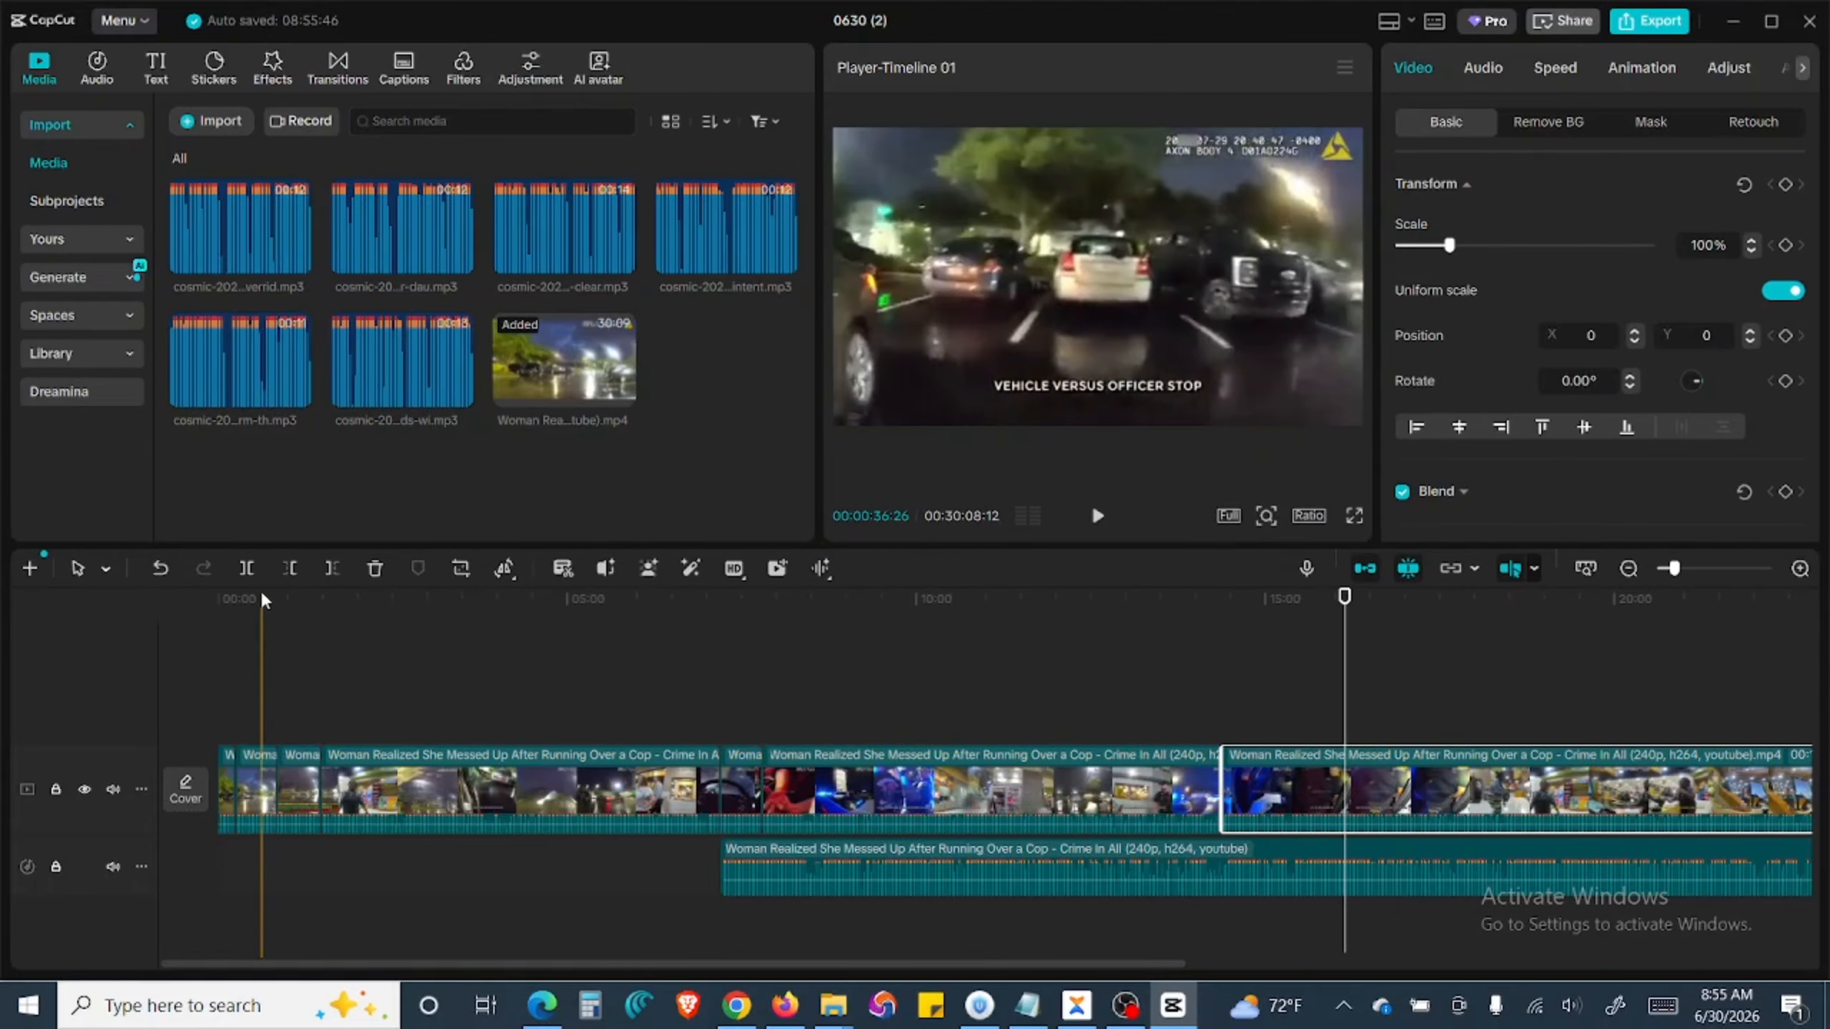
left_click(246, 570)
left_click(1722, 611)
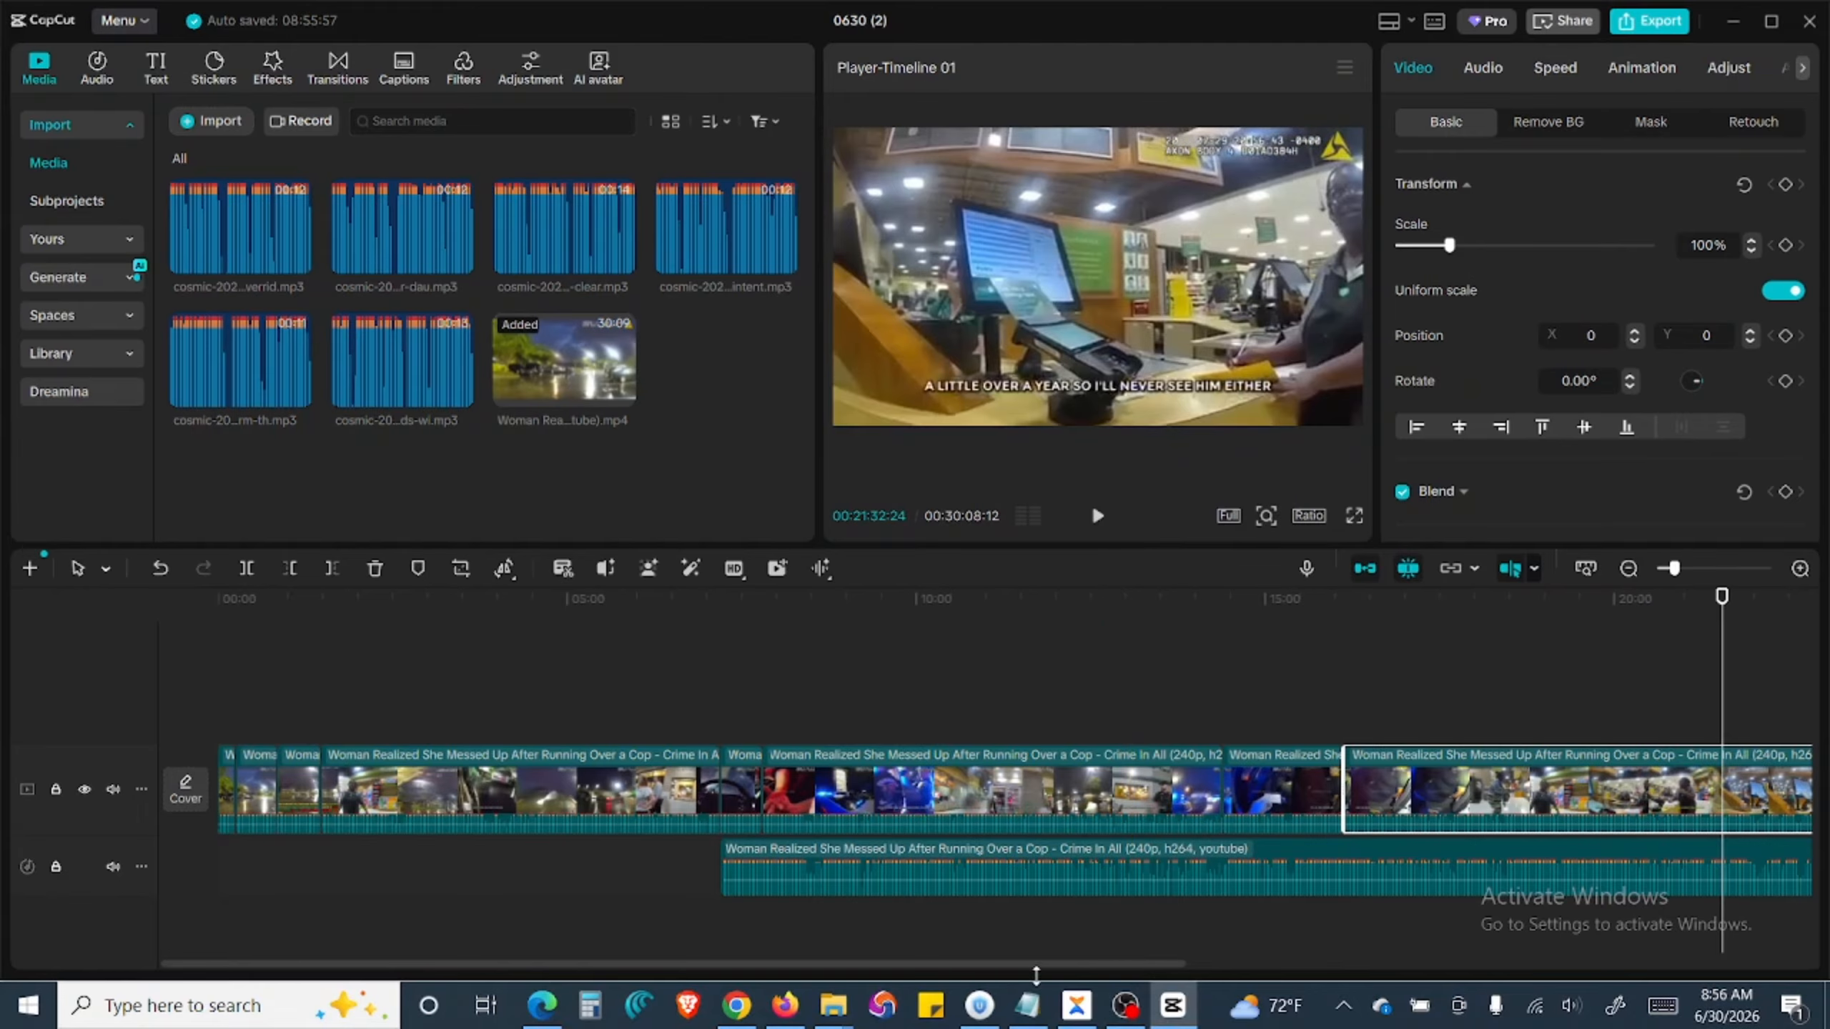
left_click_drag(1035, 964, 1446, 972)
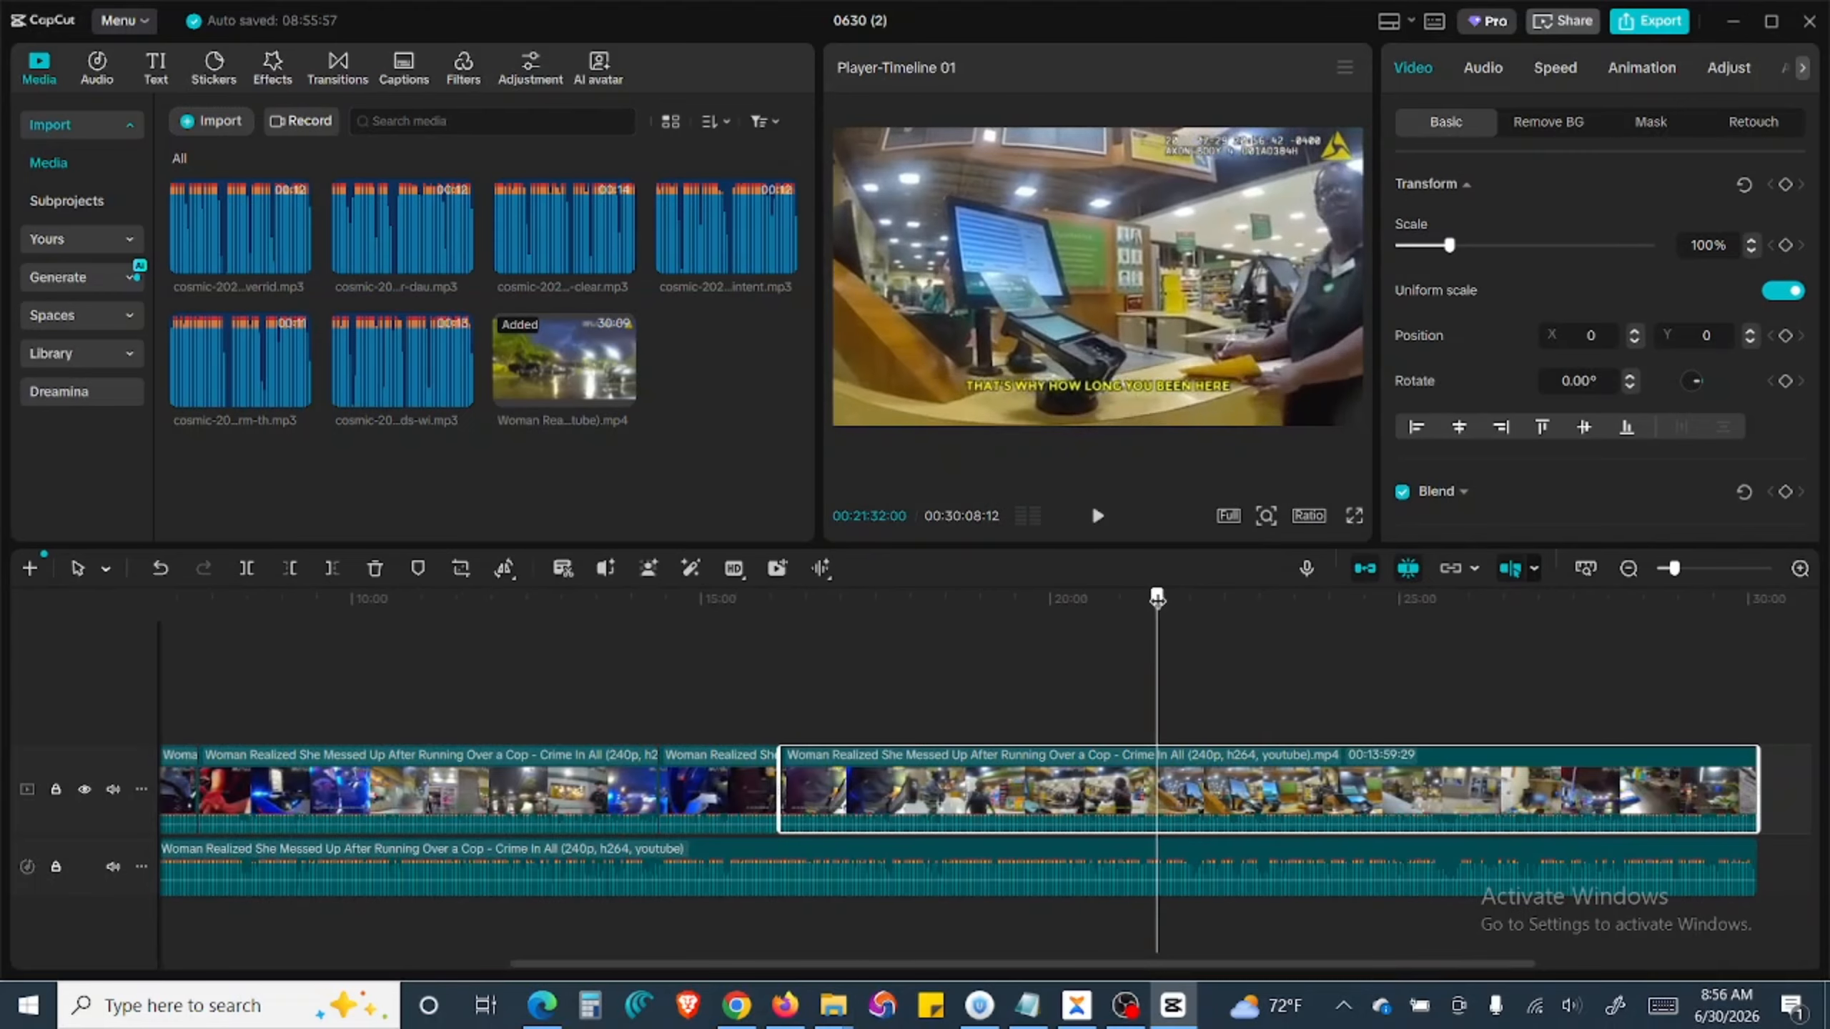
left_click_drag(1155, 616, 1397, 634)
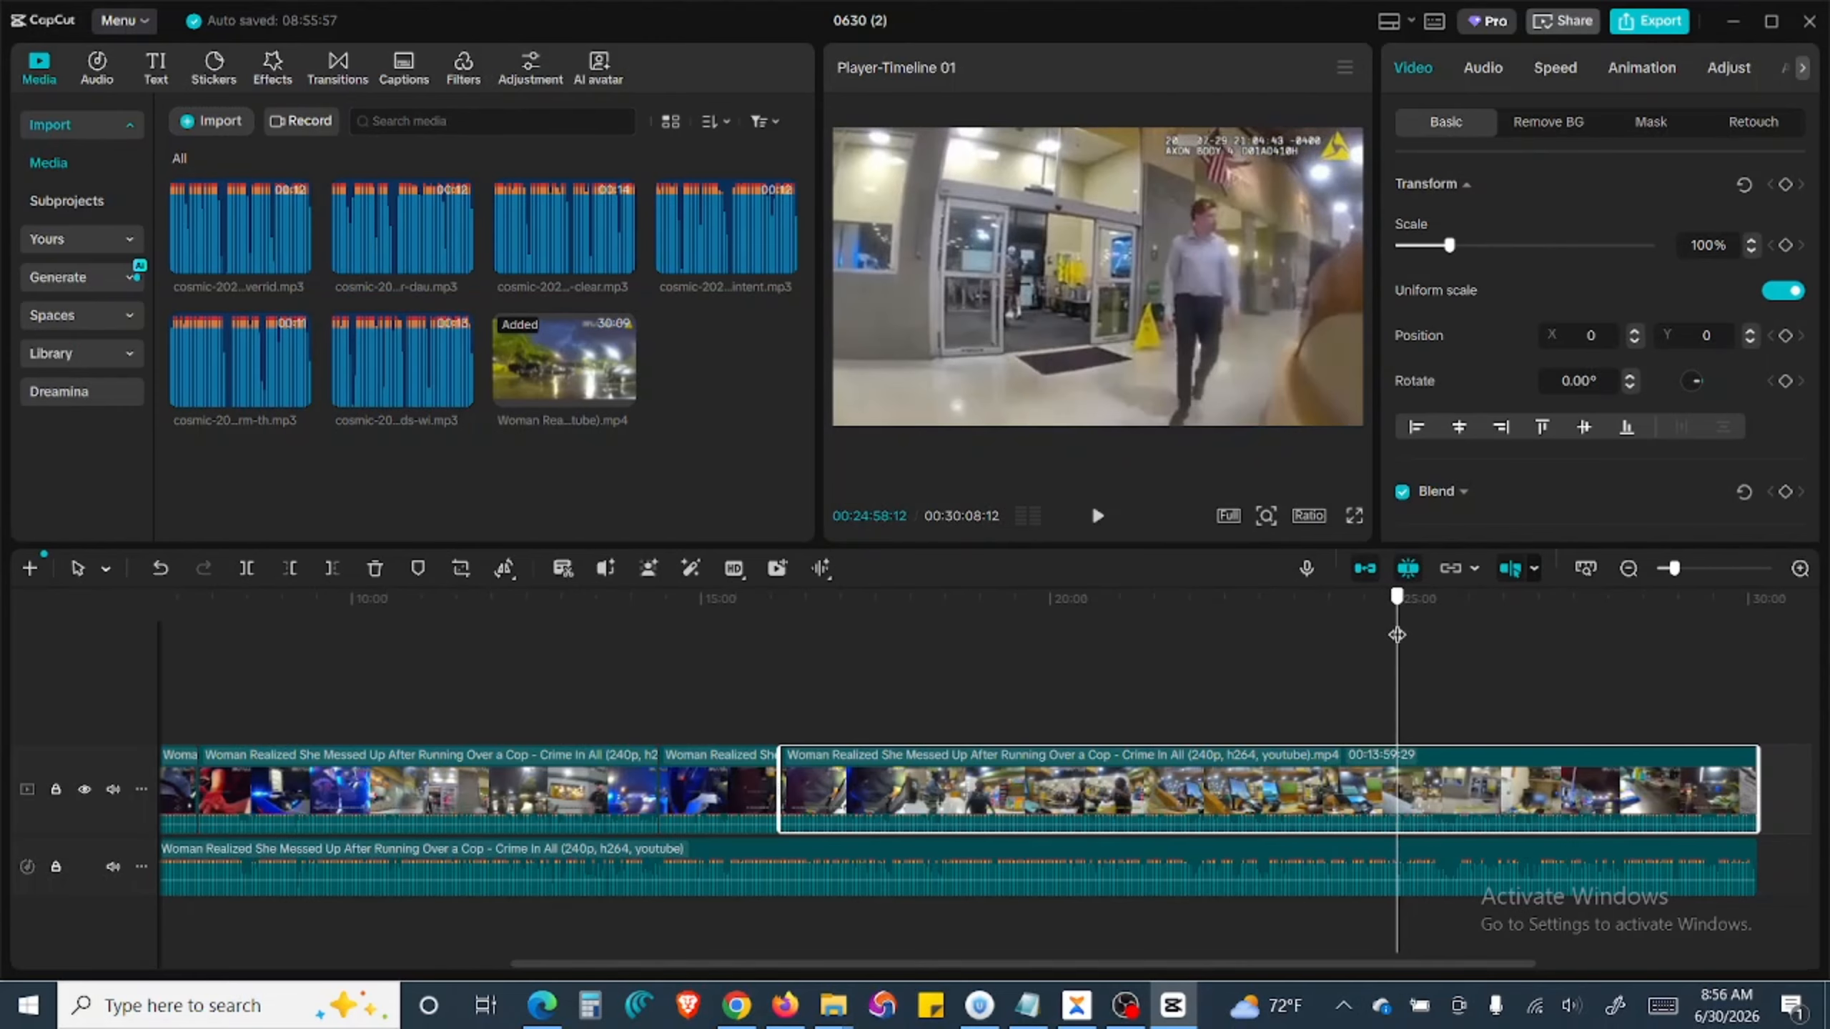
left_click(246, 568)
Step: Check the 25:01 "Evidence review" entry in Edge's Copilot commentary and split the final clip at 00:26:23:18 in CapCut
left_click_drag(1397, 598, 1471, 609)
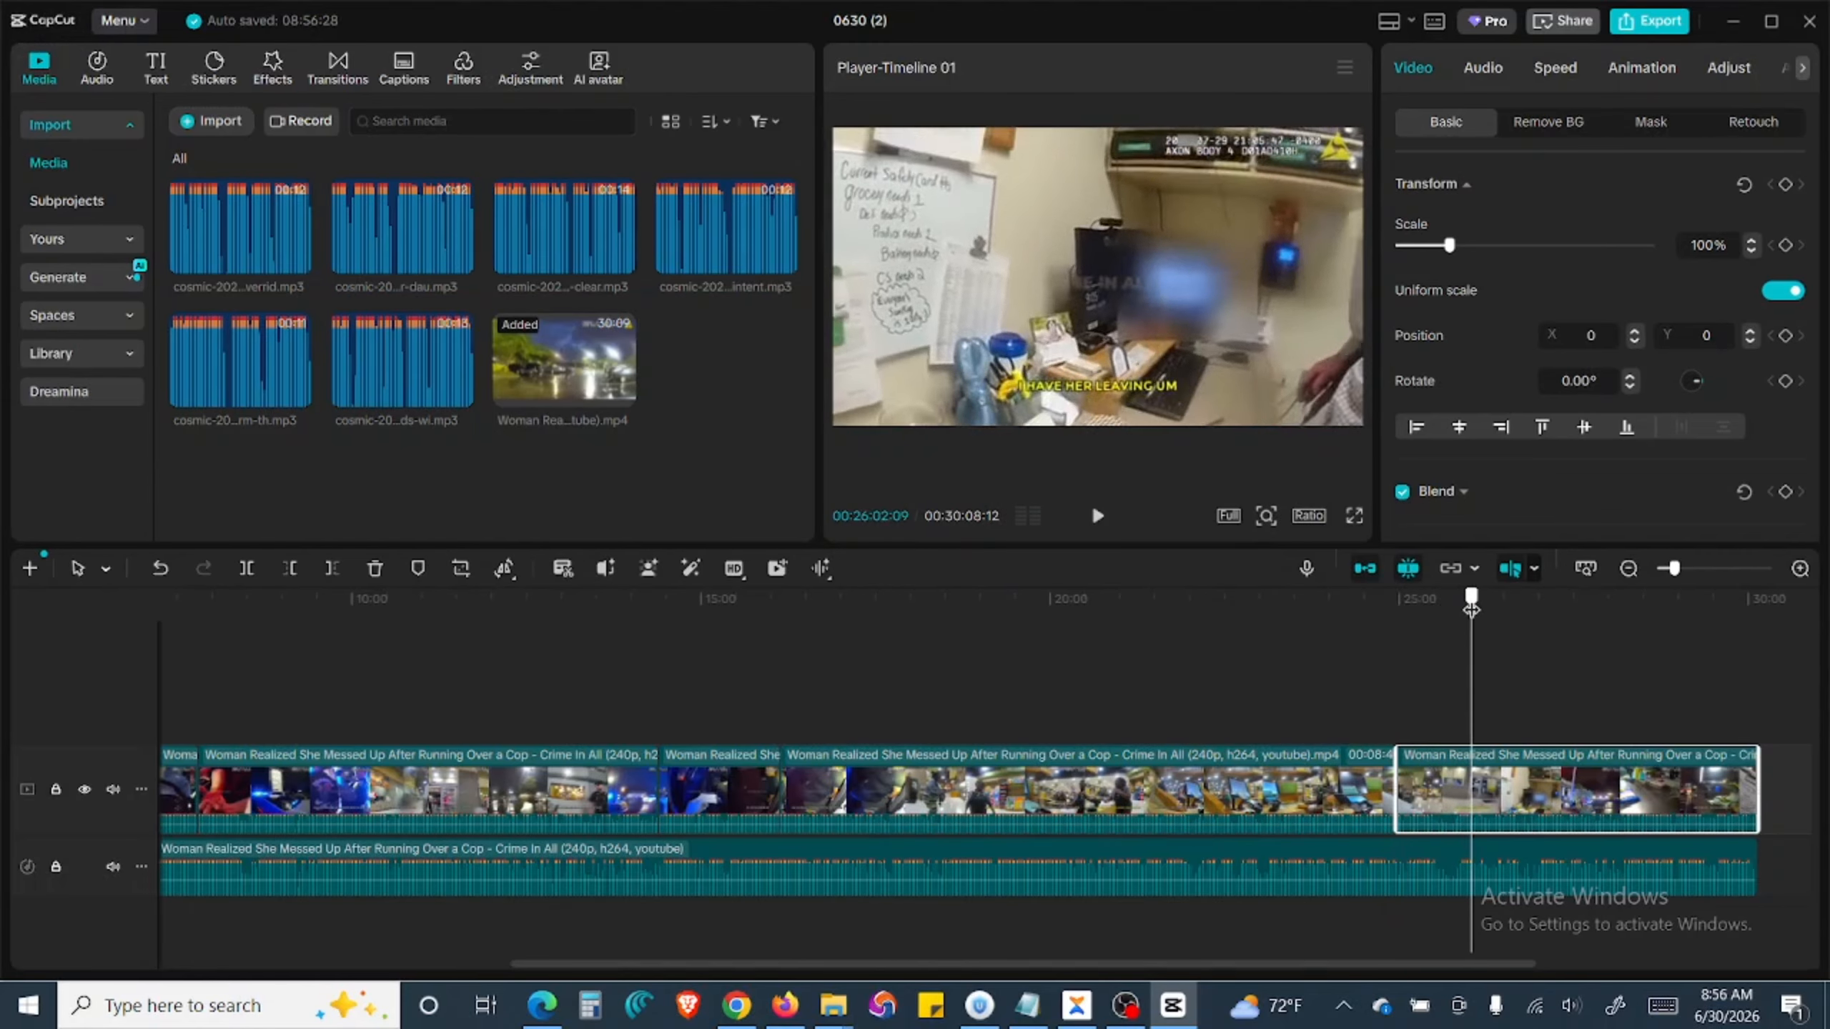
left_click(541, 1005)
scroll(1514, 340, "up", 3)
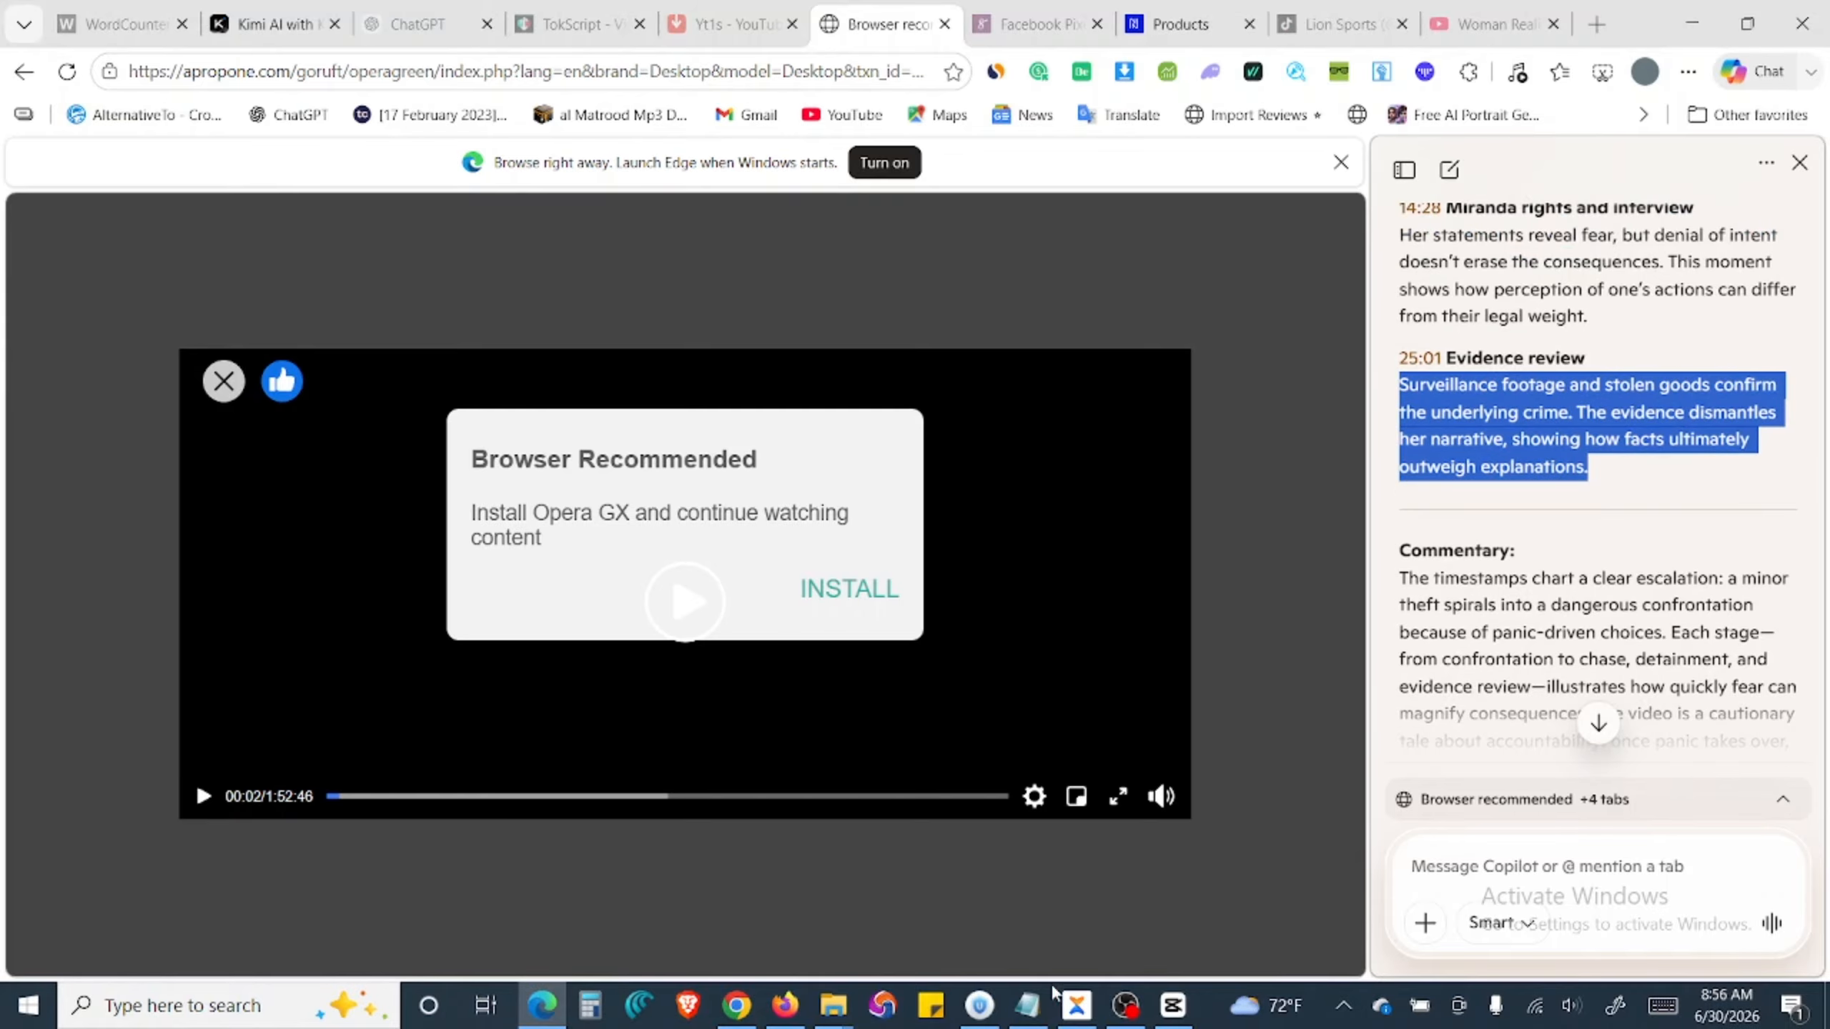
left_click(1173, 1005)
left_click_drag(1469, 606, 1495, 611)
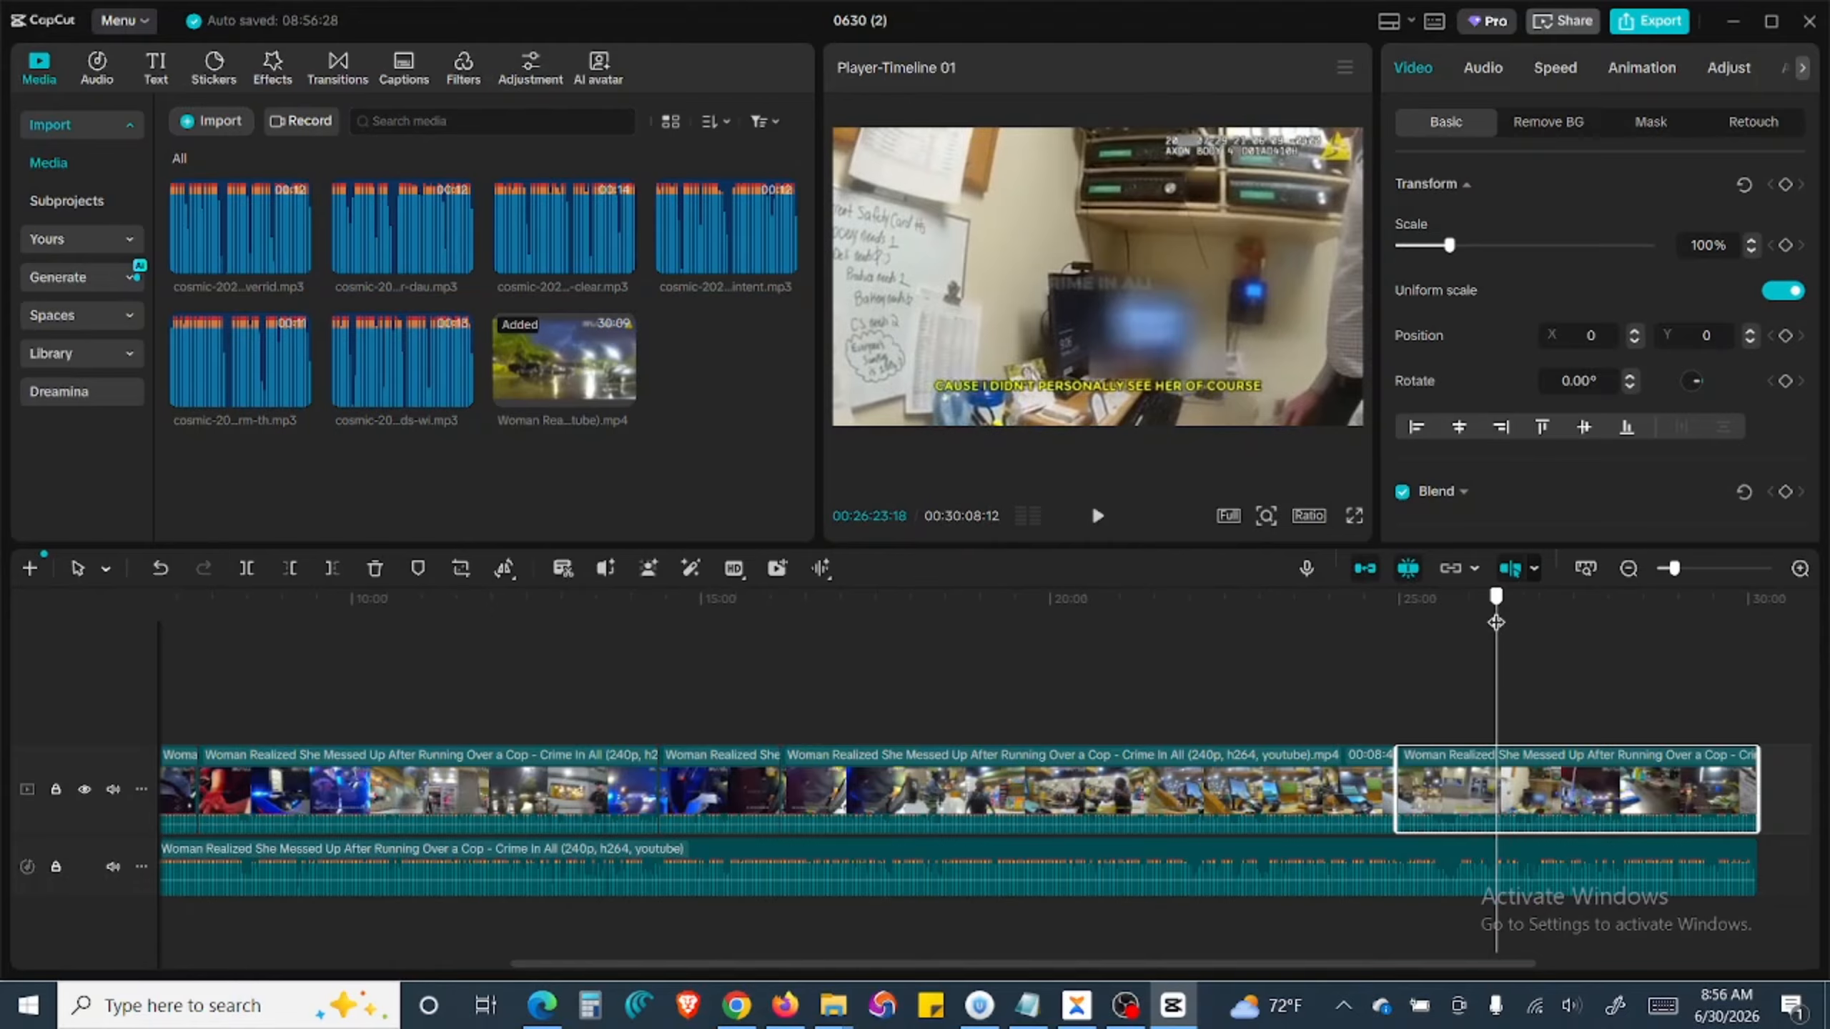
left_click(250, 570)
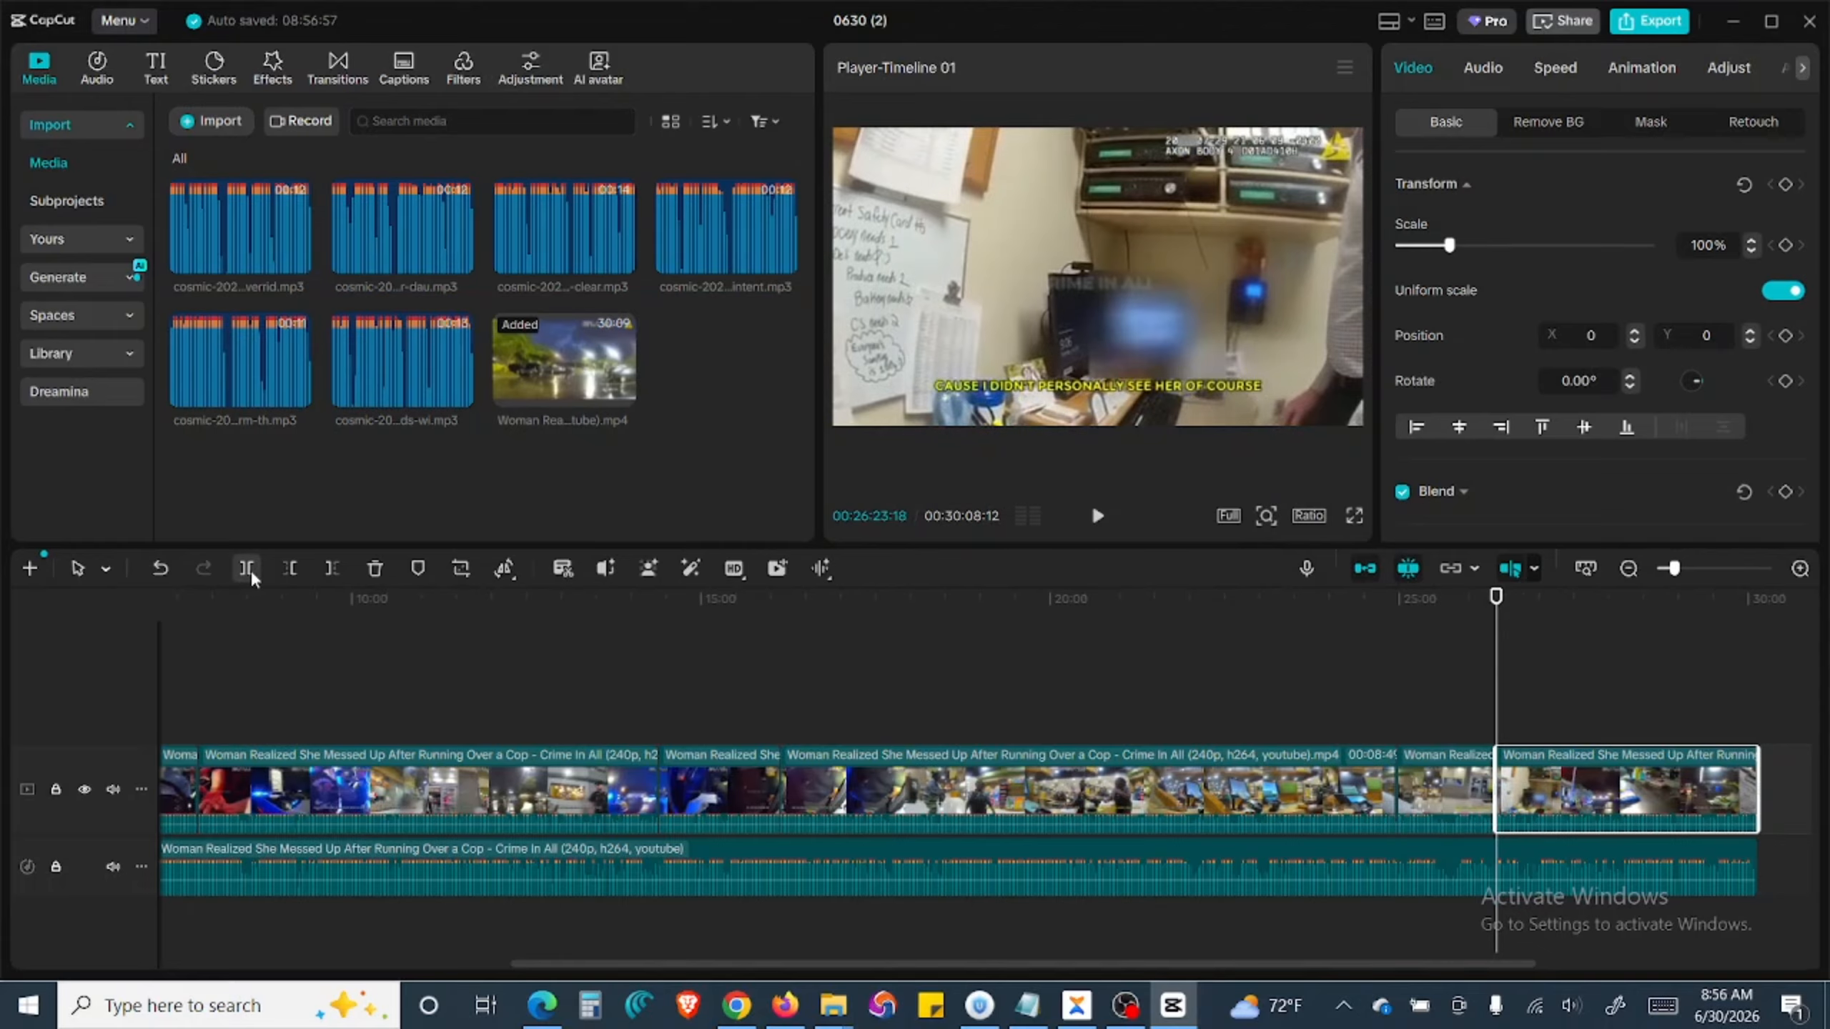
Step: Select the long video clip between the cut at about 16 minutes and the 00:24:58:12 cut
left_click(988, 771)
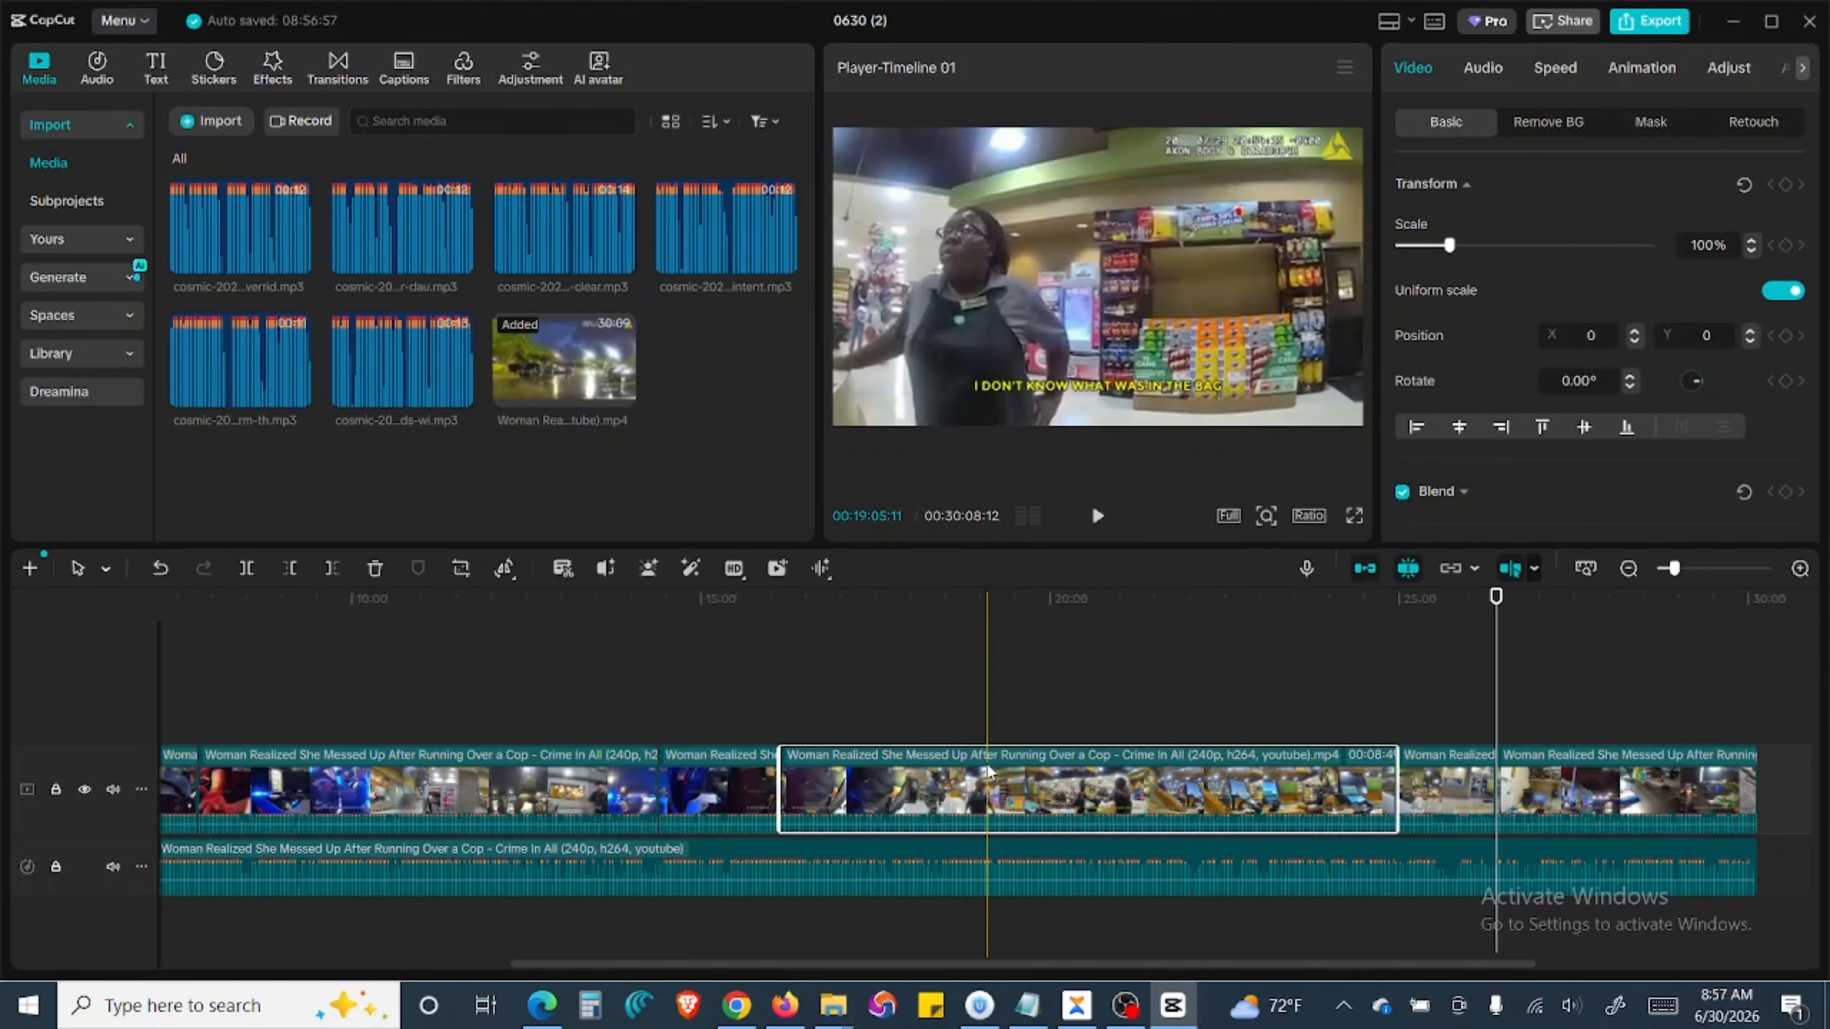
left_click_drag(880, 967, 280, 969)
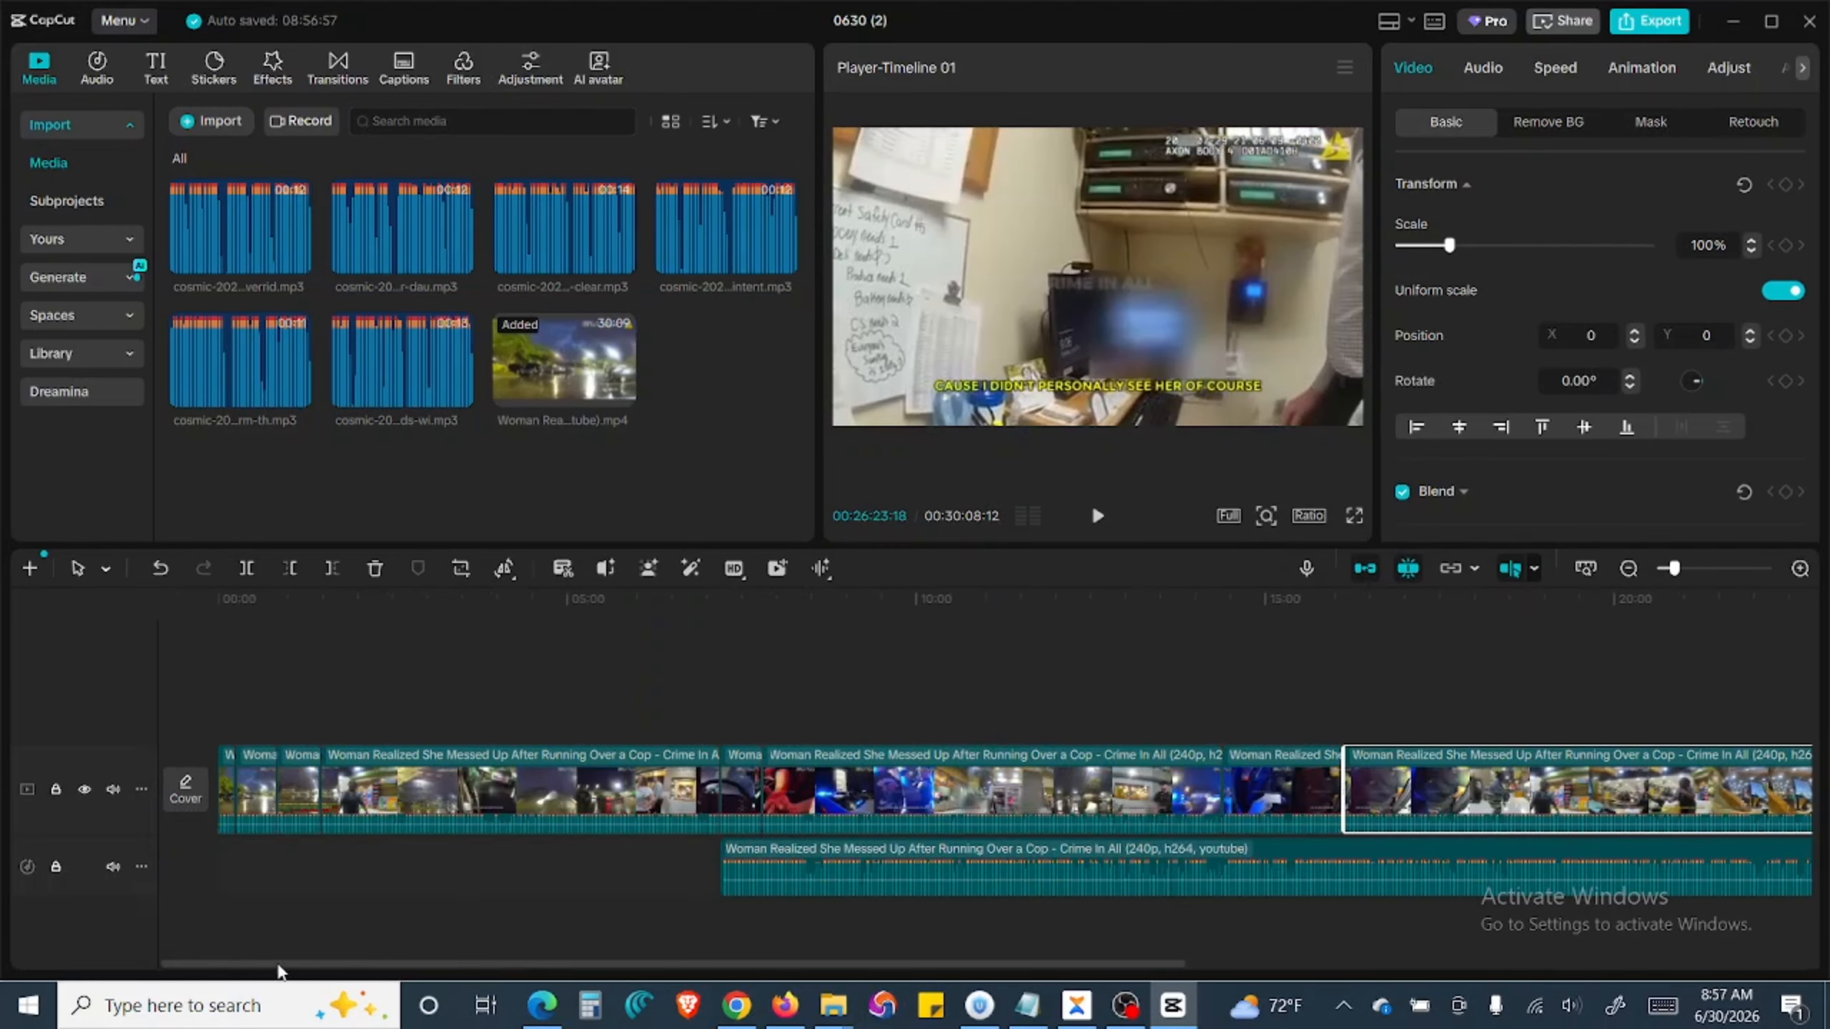